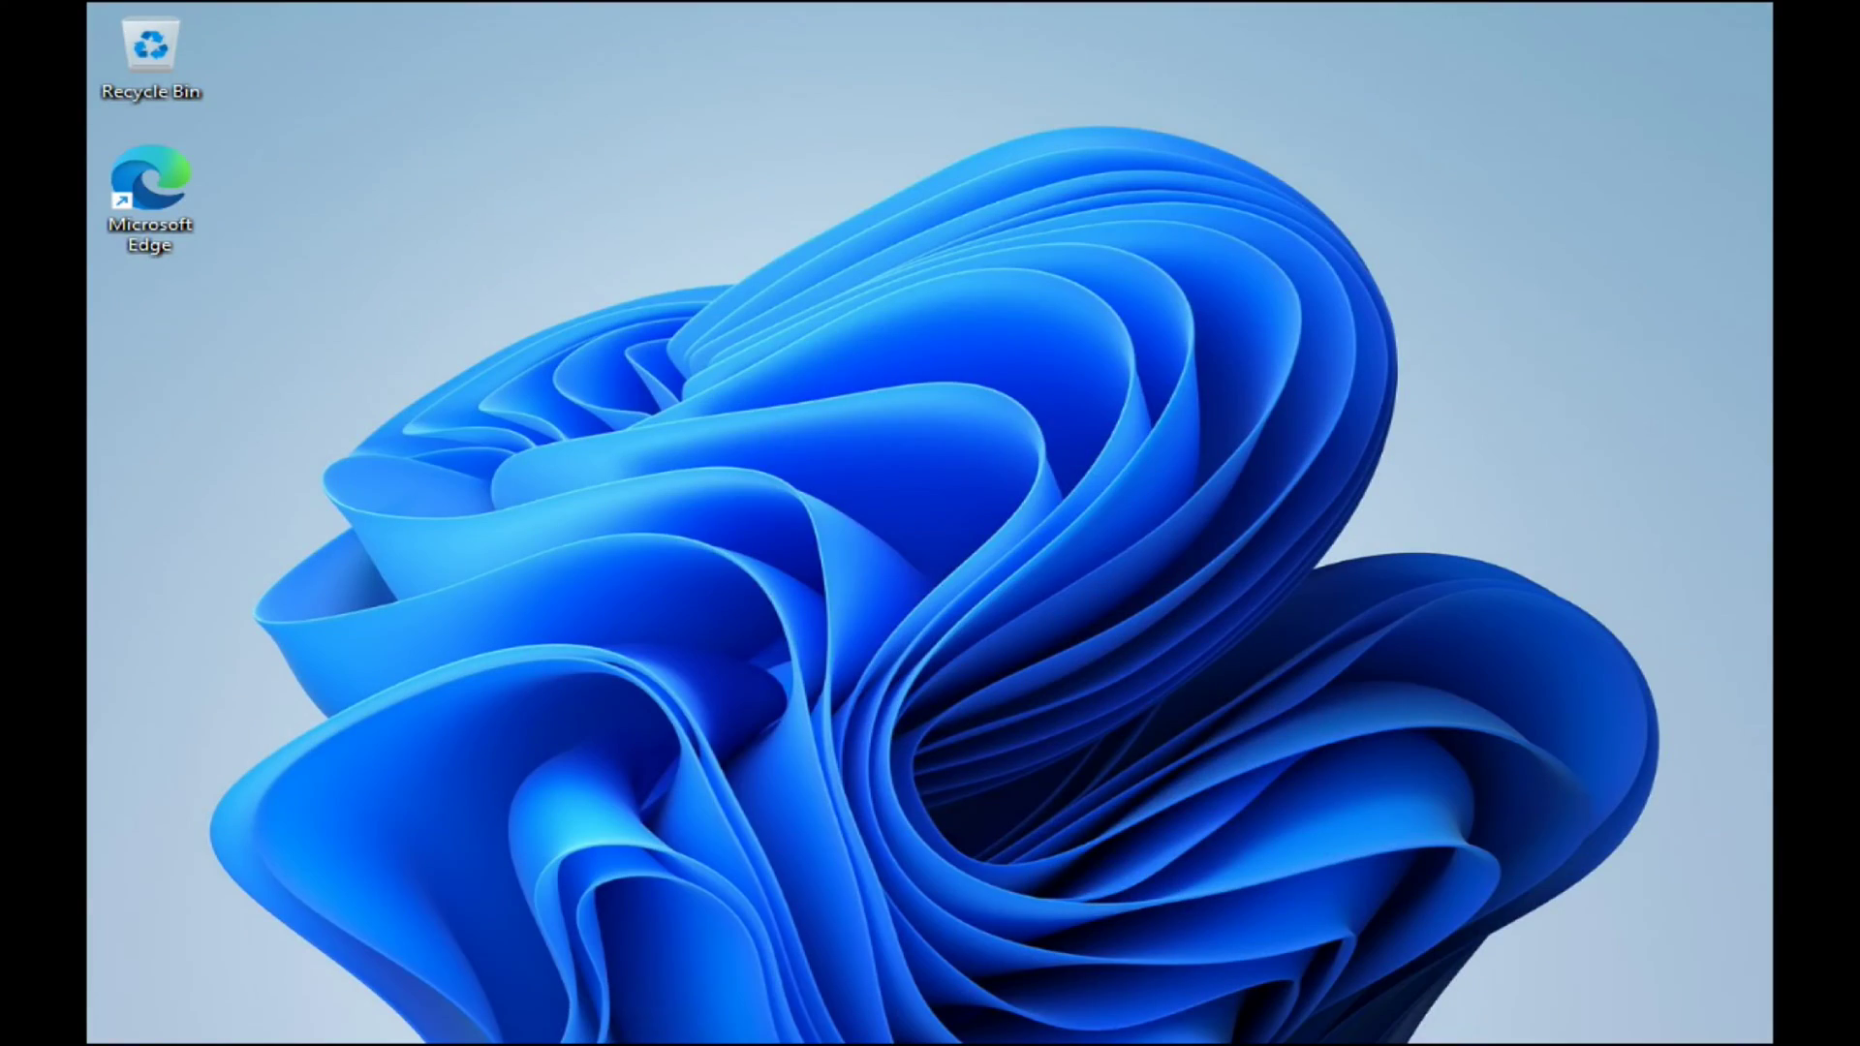
key("super")
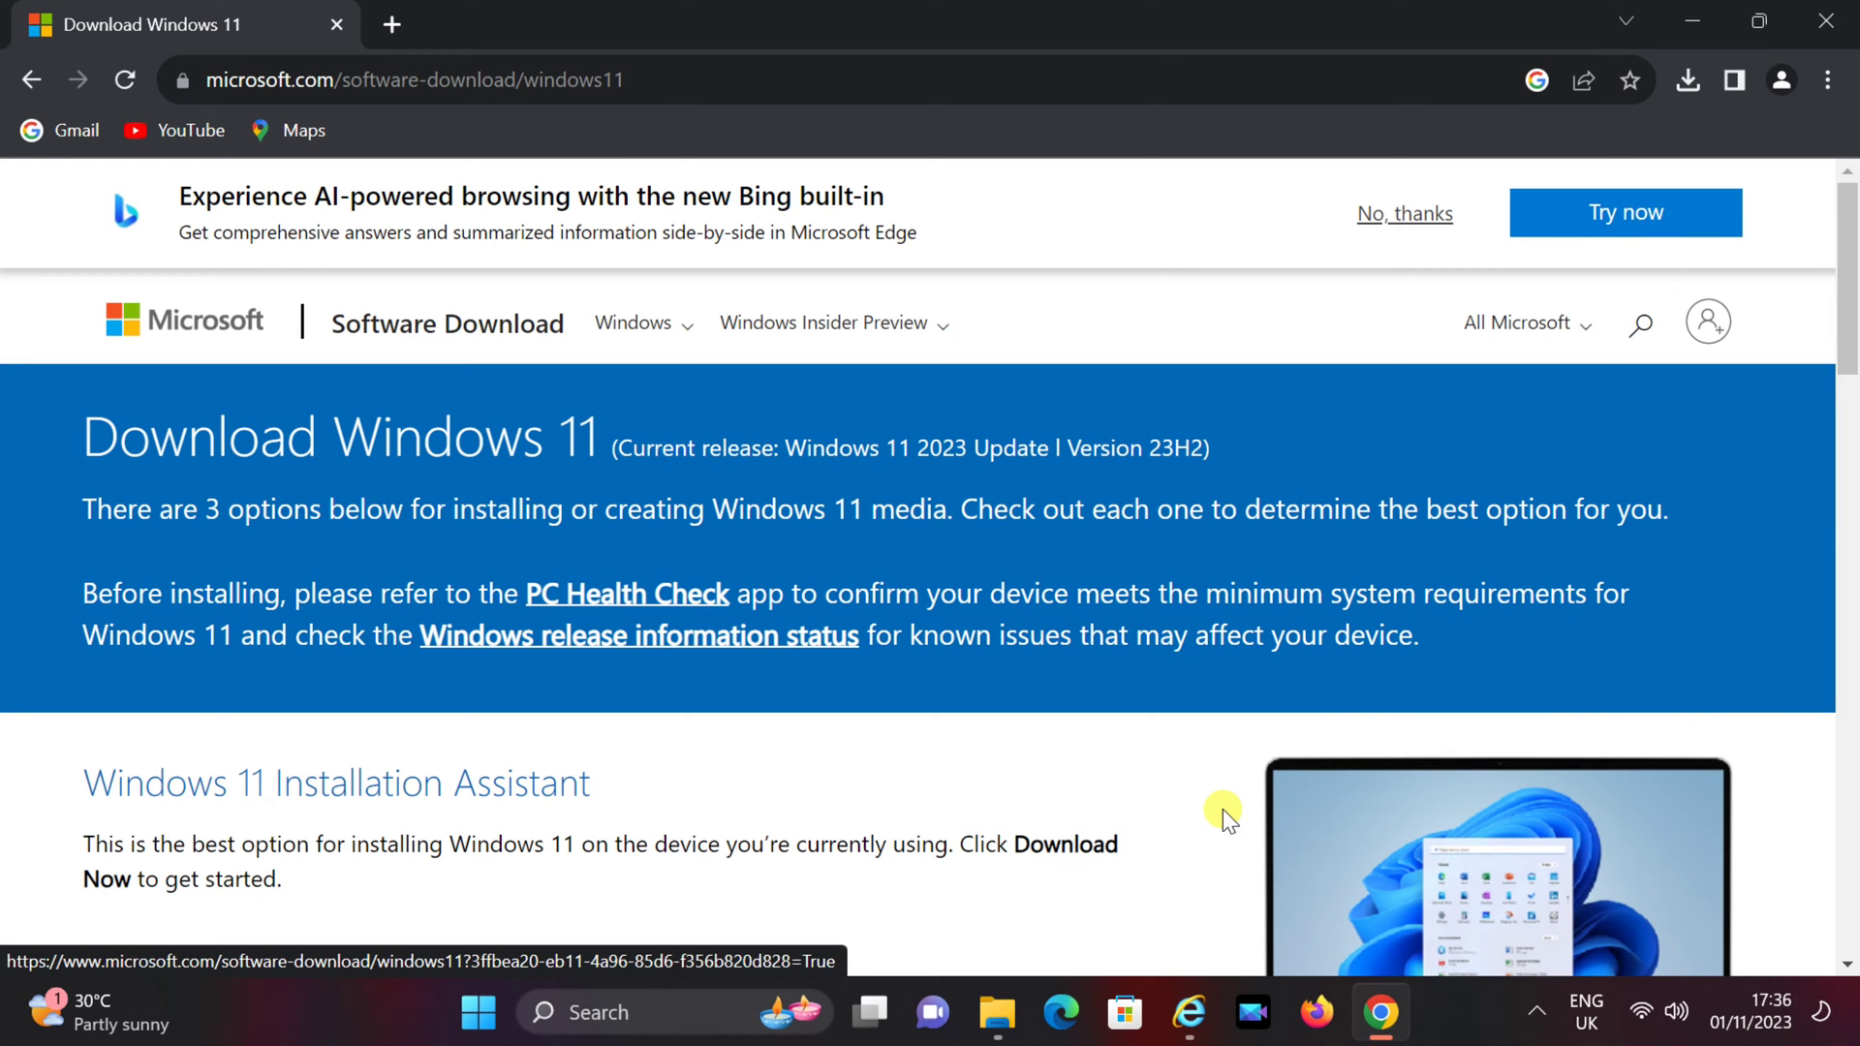
- Select Windows 11 (multi-edition ISO for x64 devices) as the disk image and request its download
scroll(1223, 816, "down", 5)
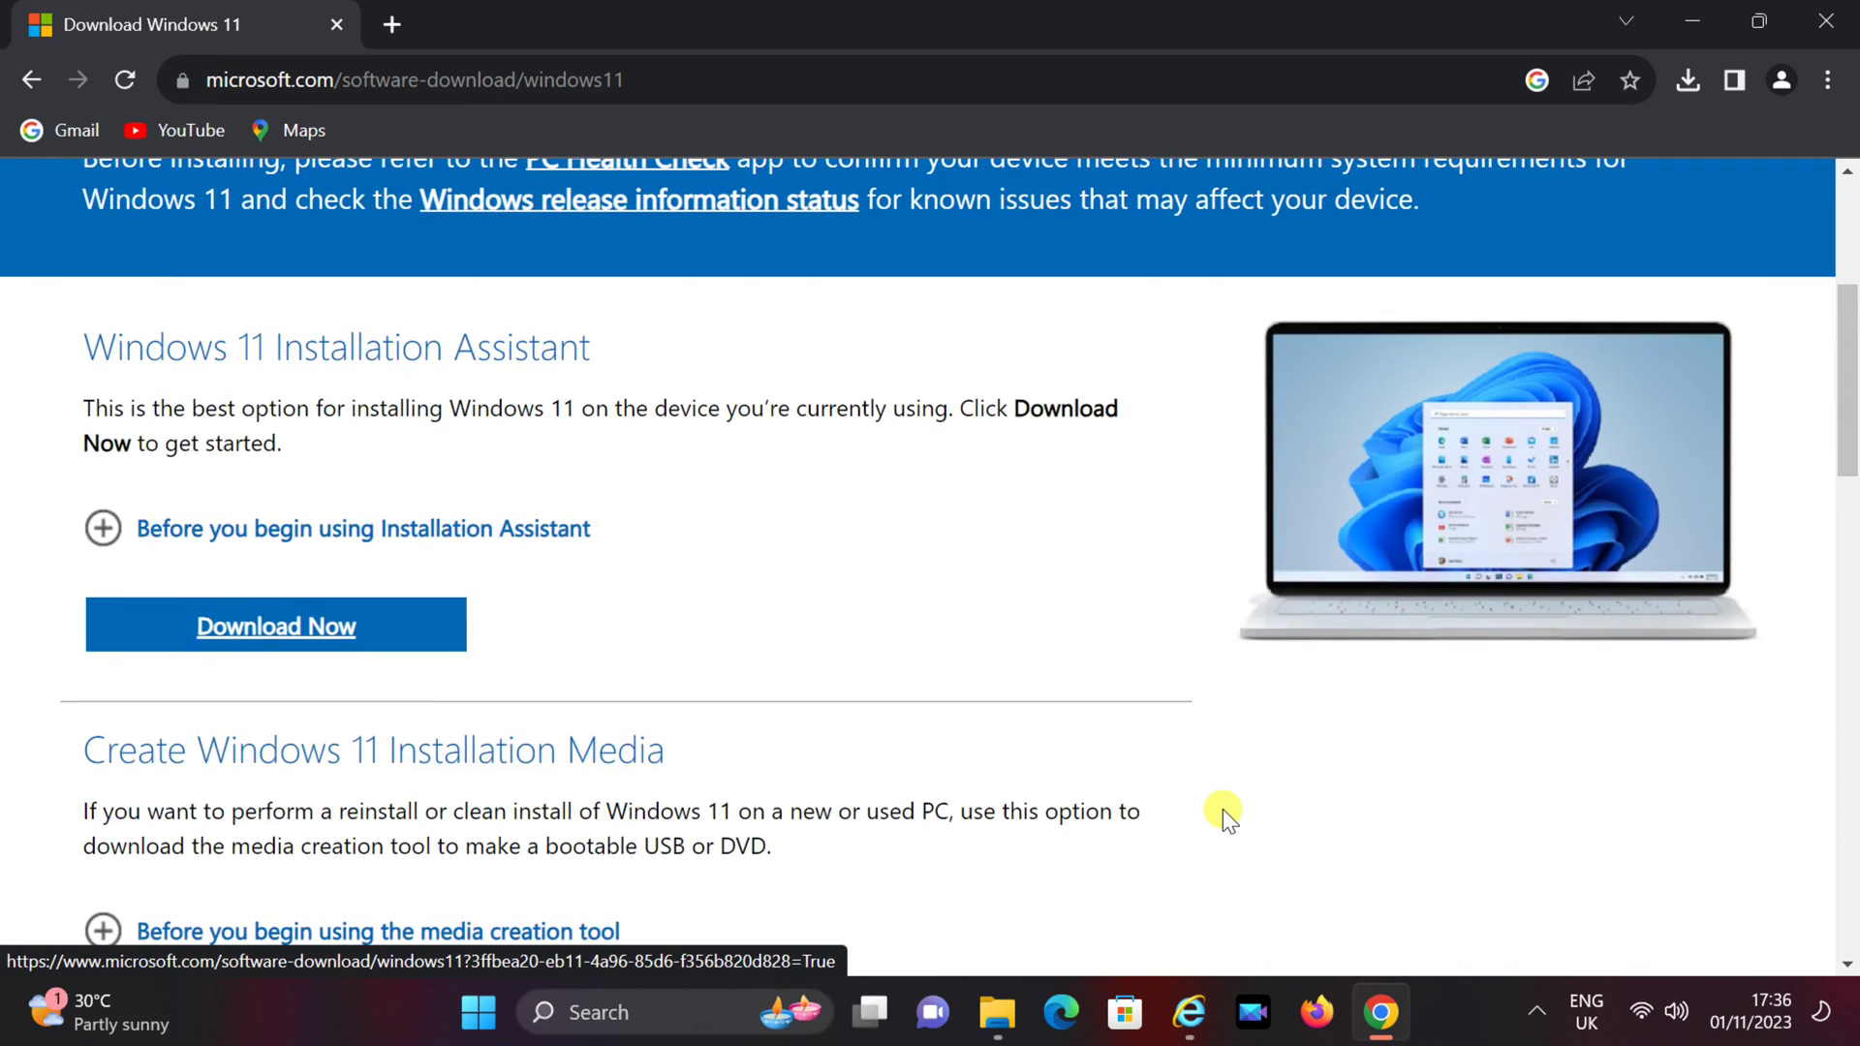
scroll(1223, 814, "down", 6)
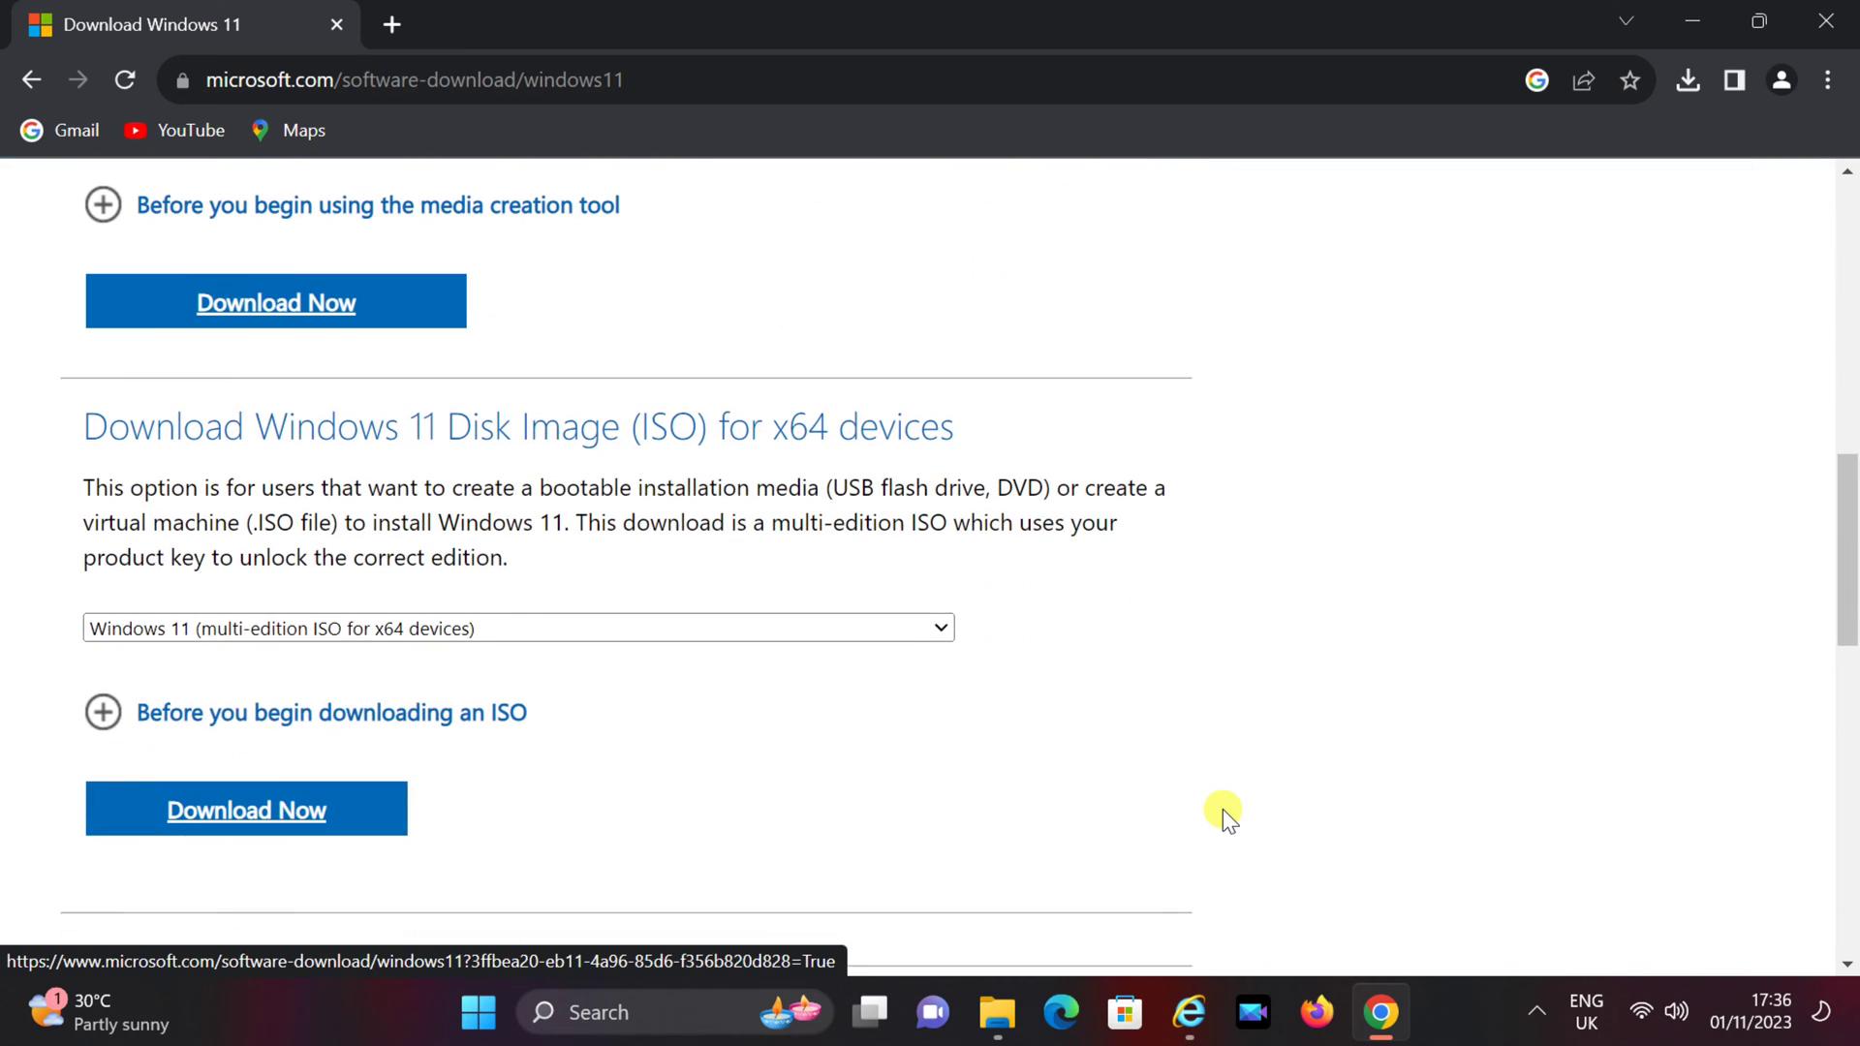
left_click(556, 627)
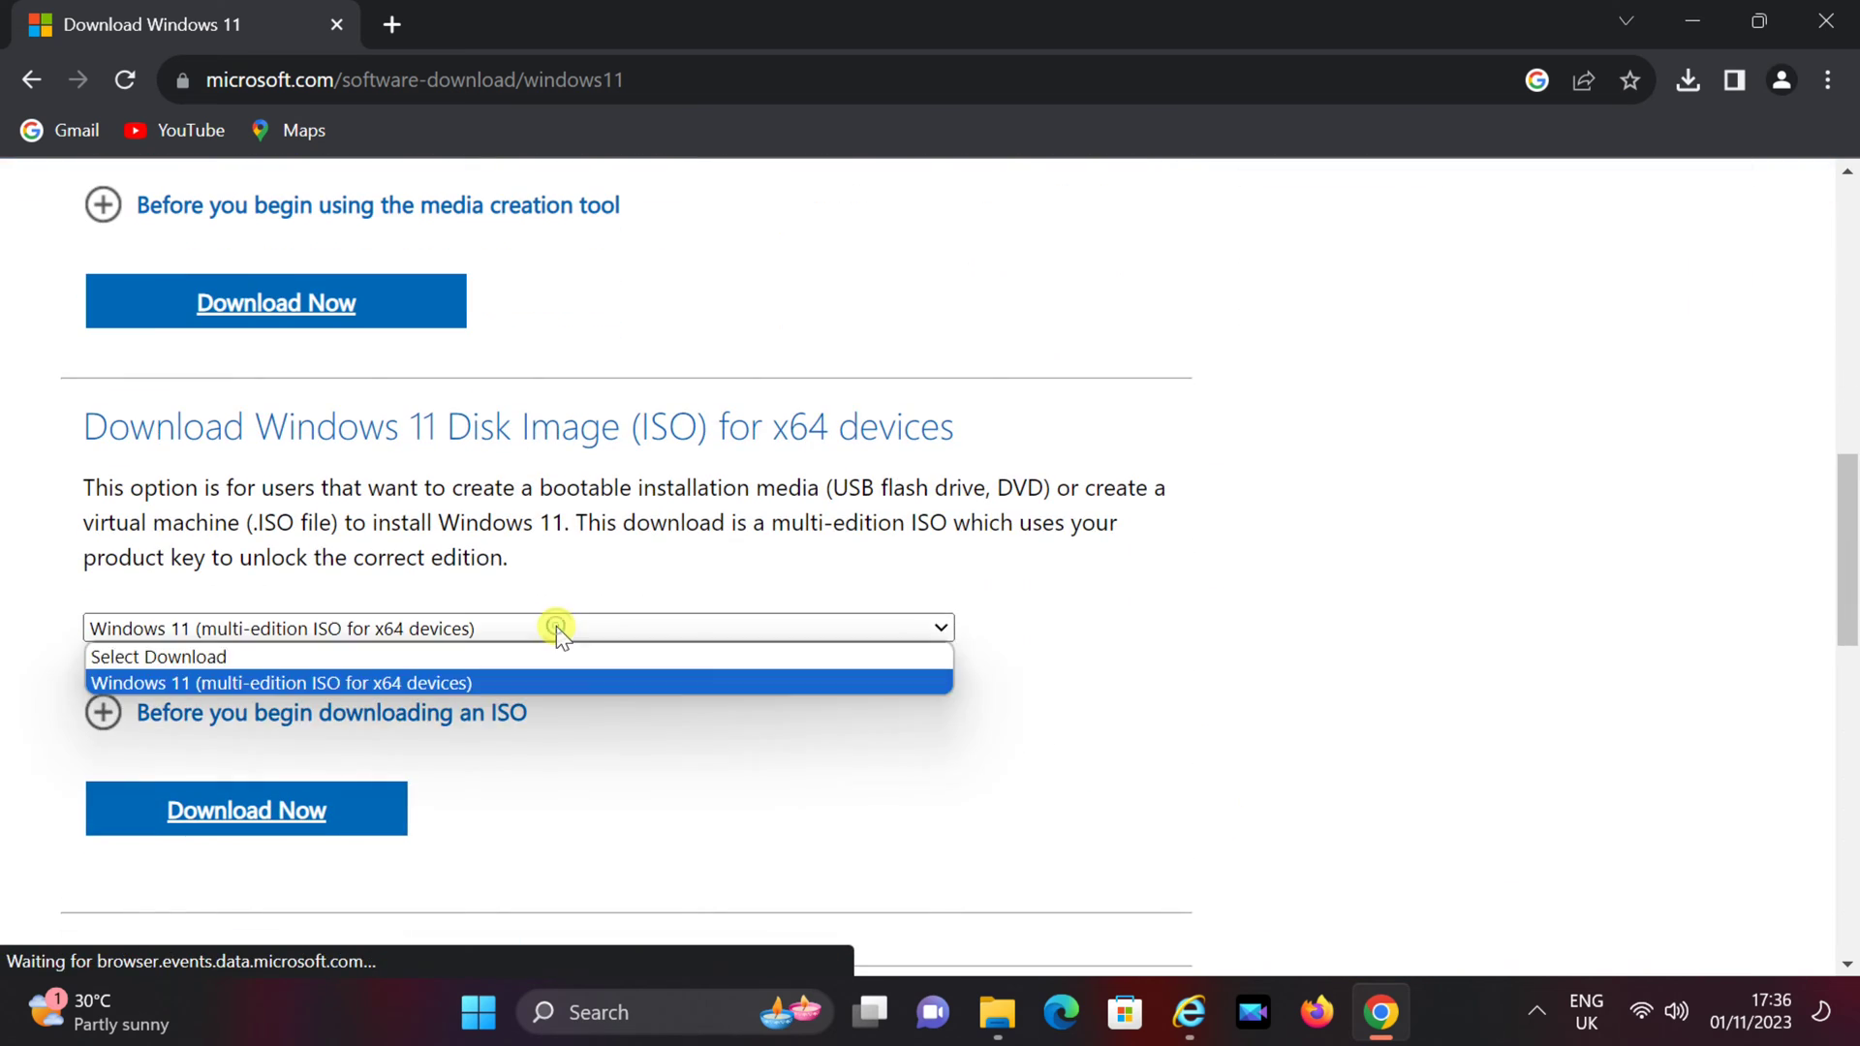
left_click(191, 683)
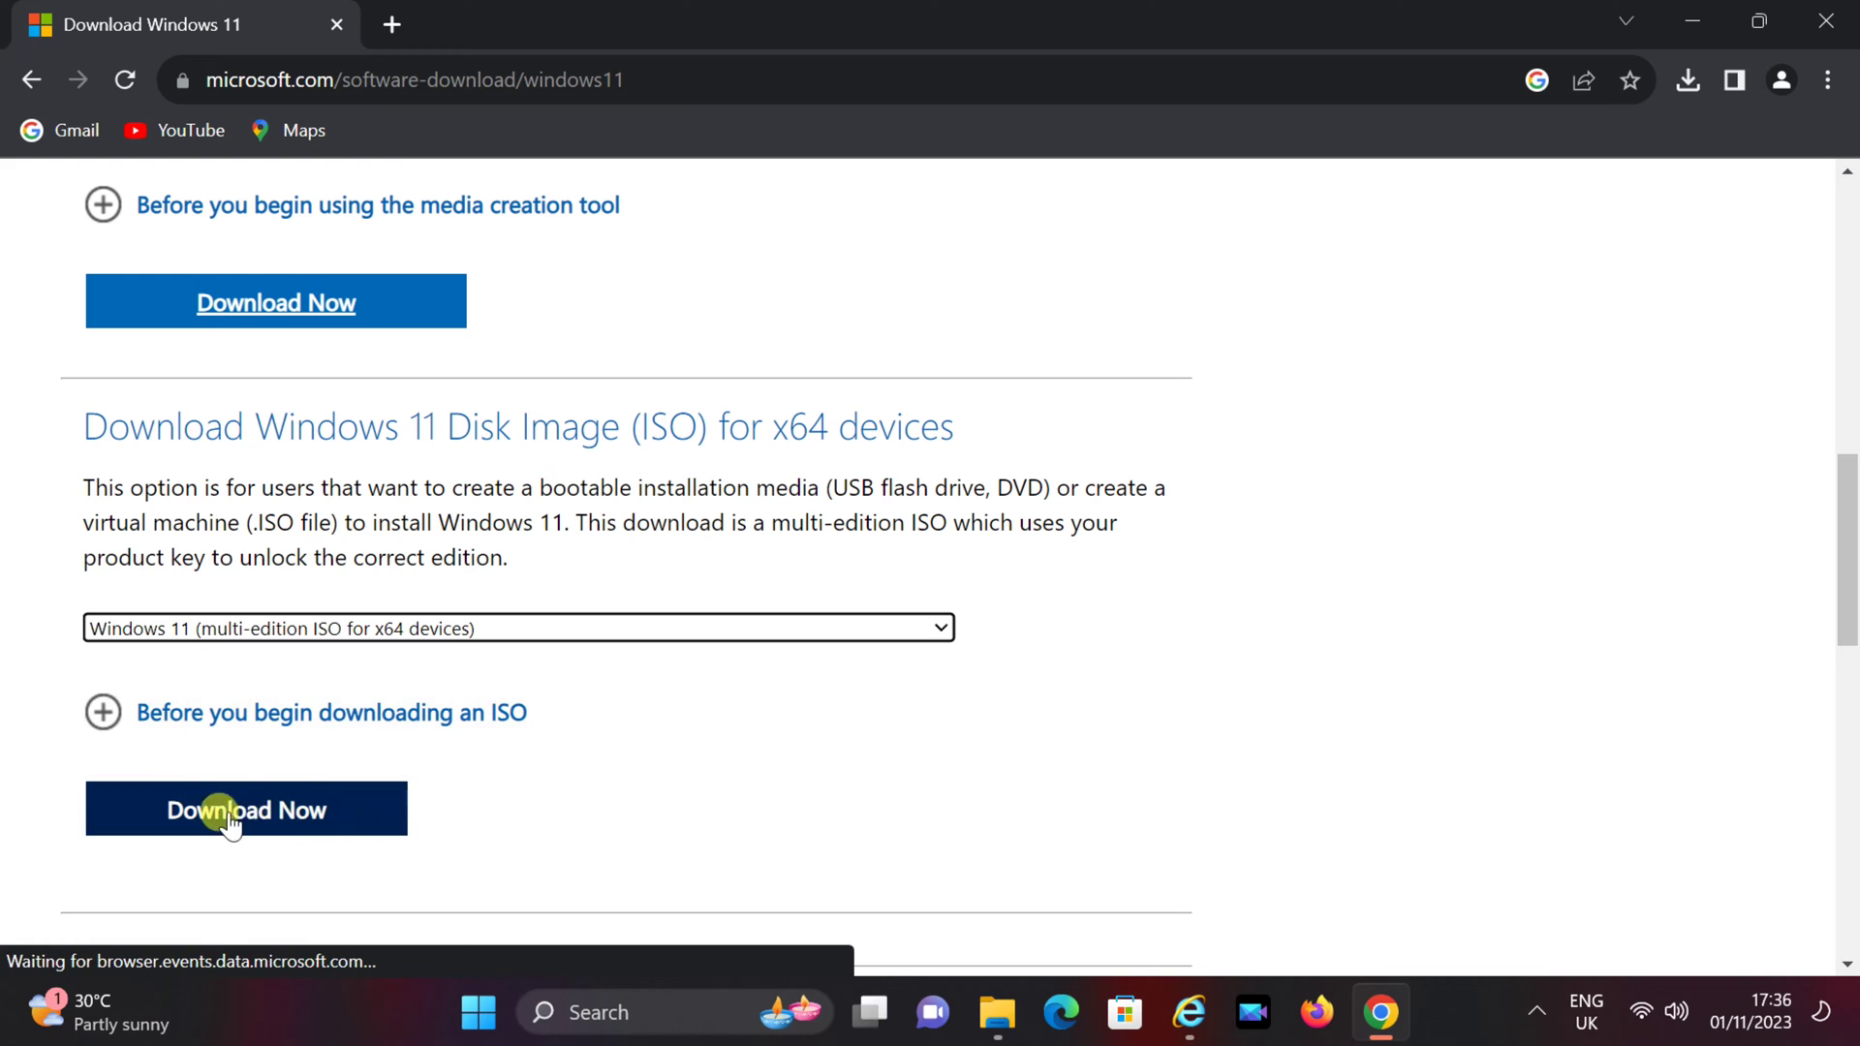
left_click(310, 810)
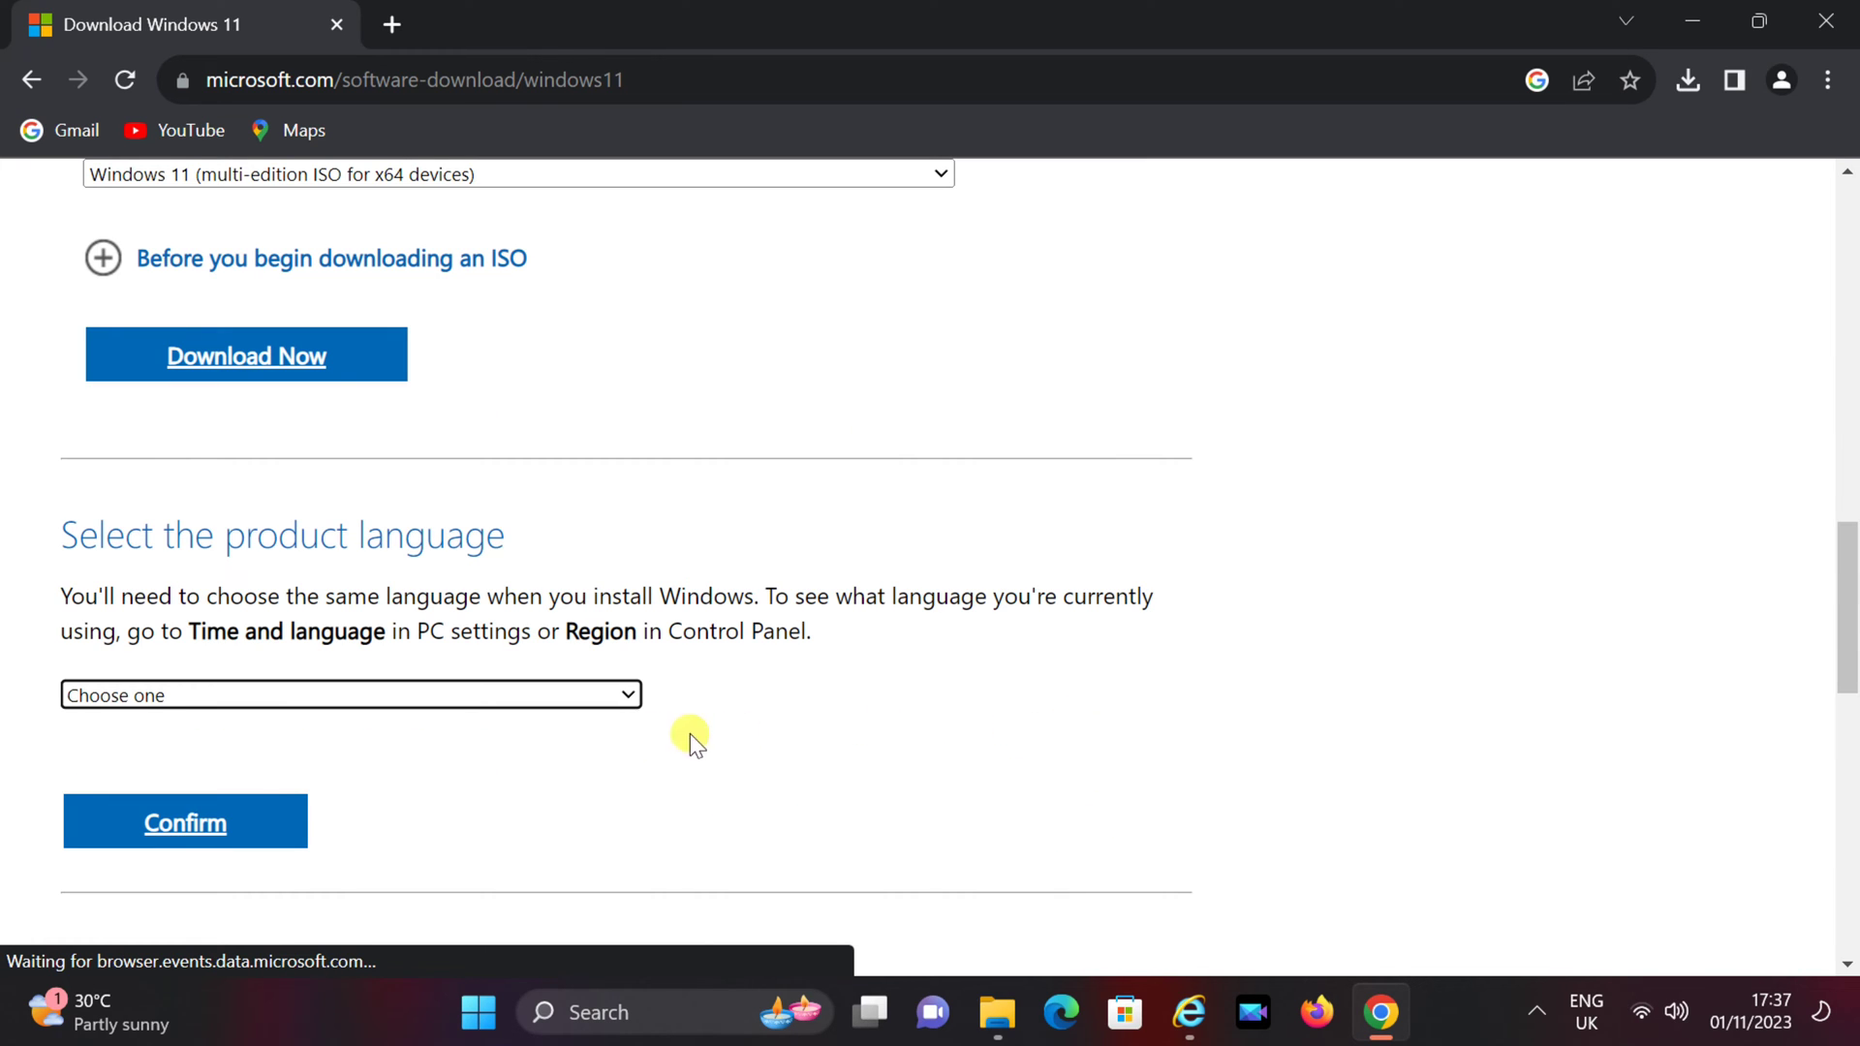
- Confirm English (United States) as the product language and start the 64-bit Windows 11 ISO download
left_click(632, 696)
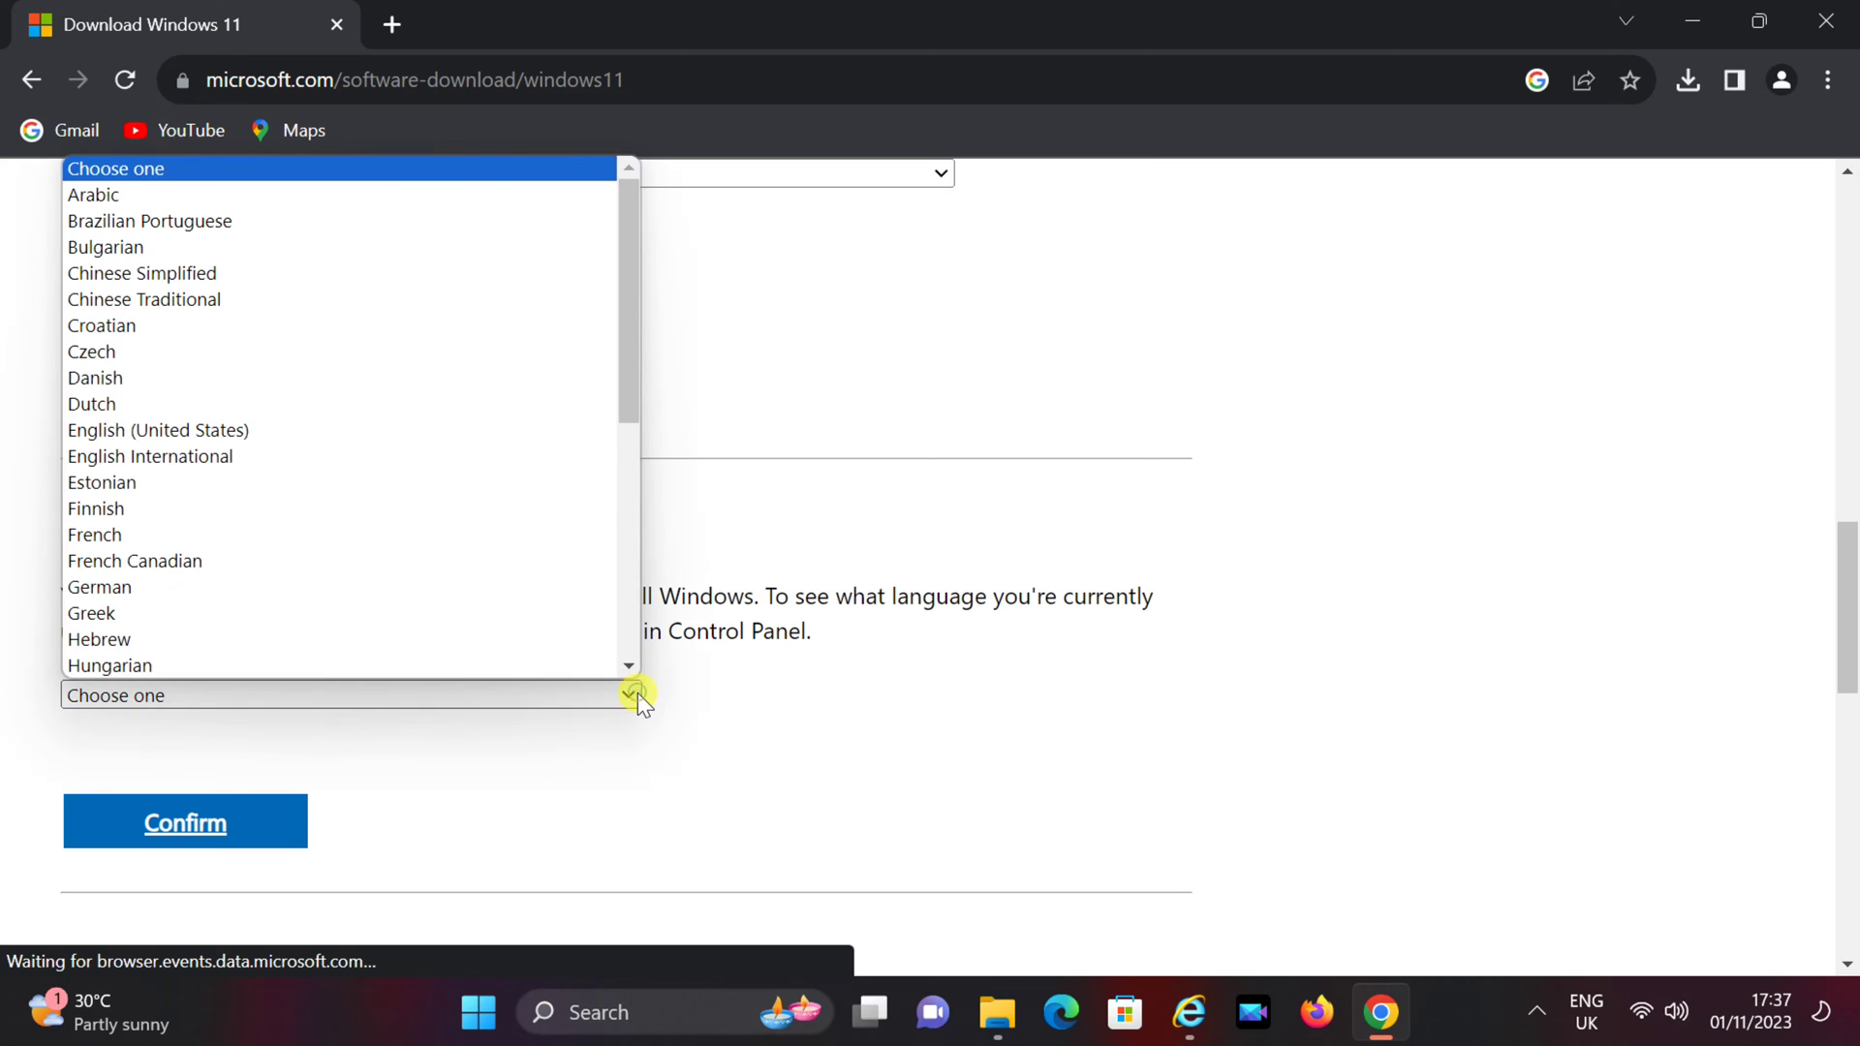
scroll(319, 485, "down", 1)
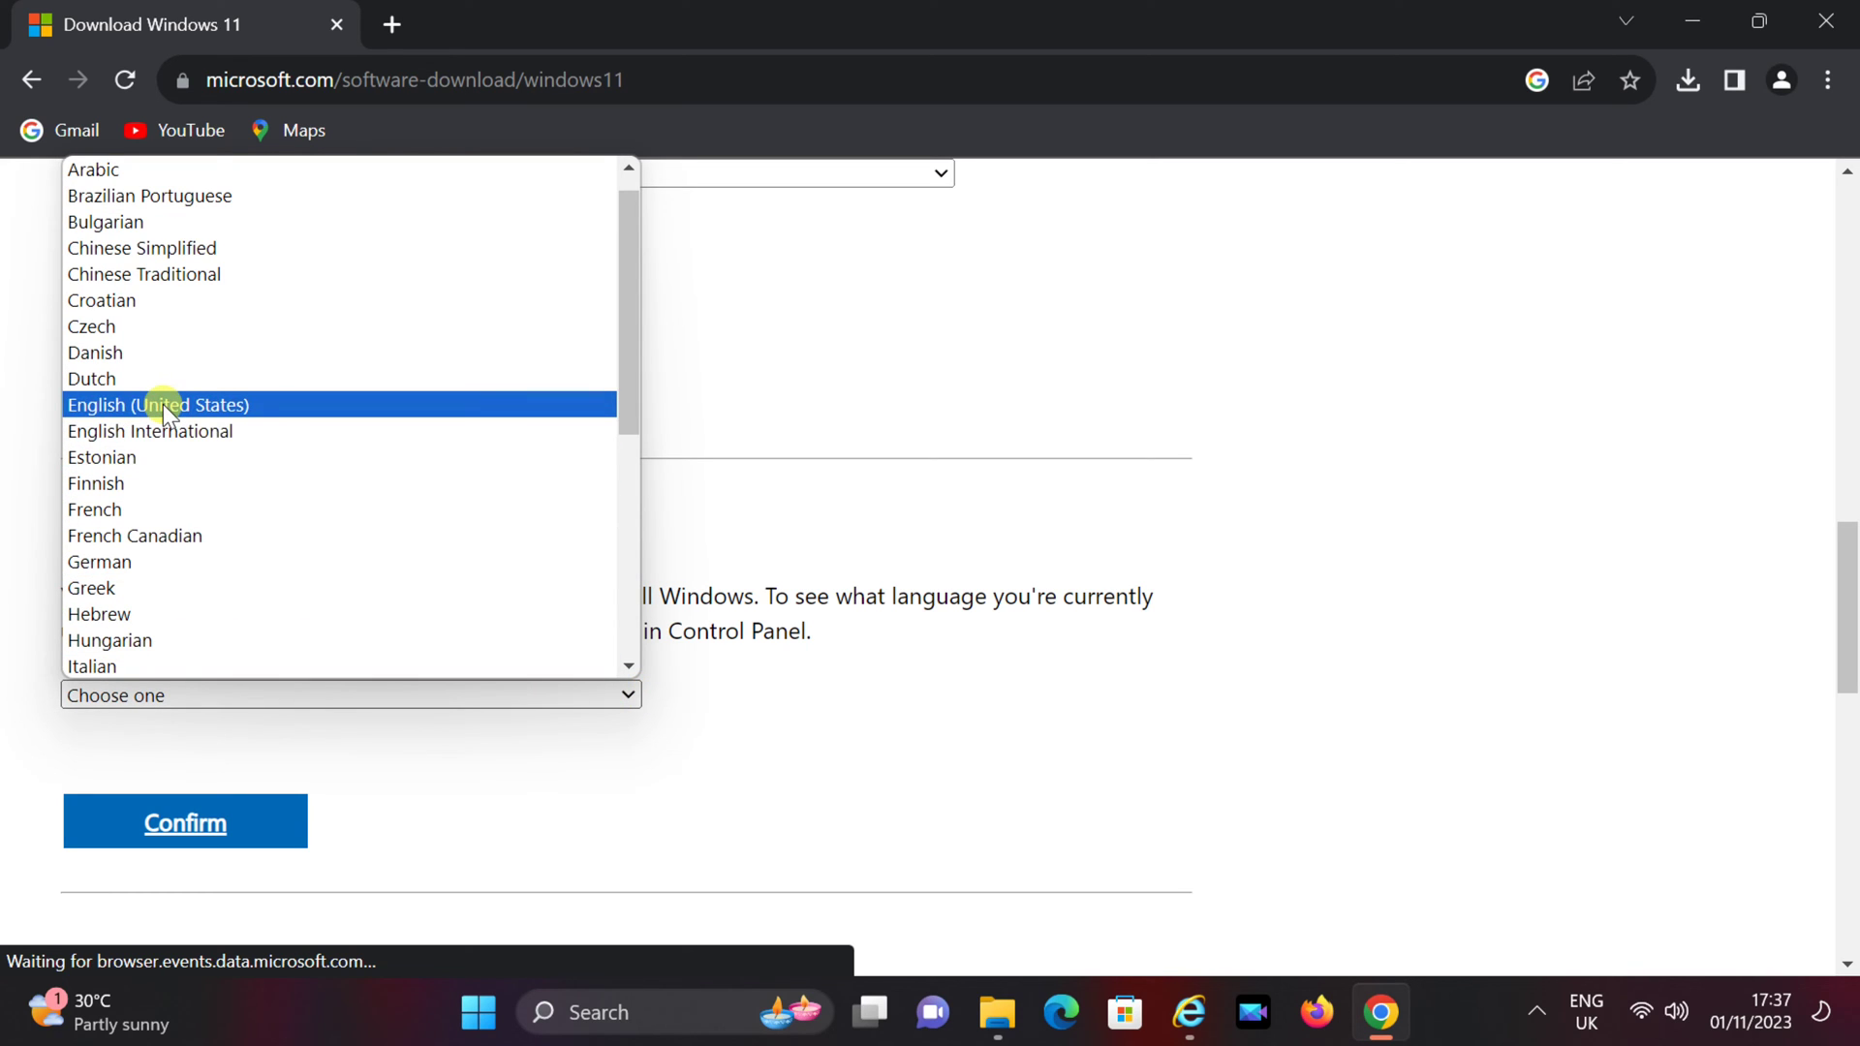
left_click(163, 404)
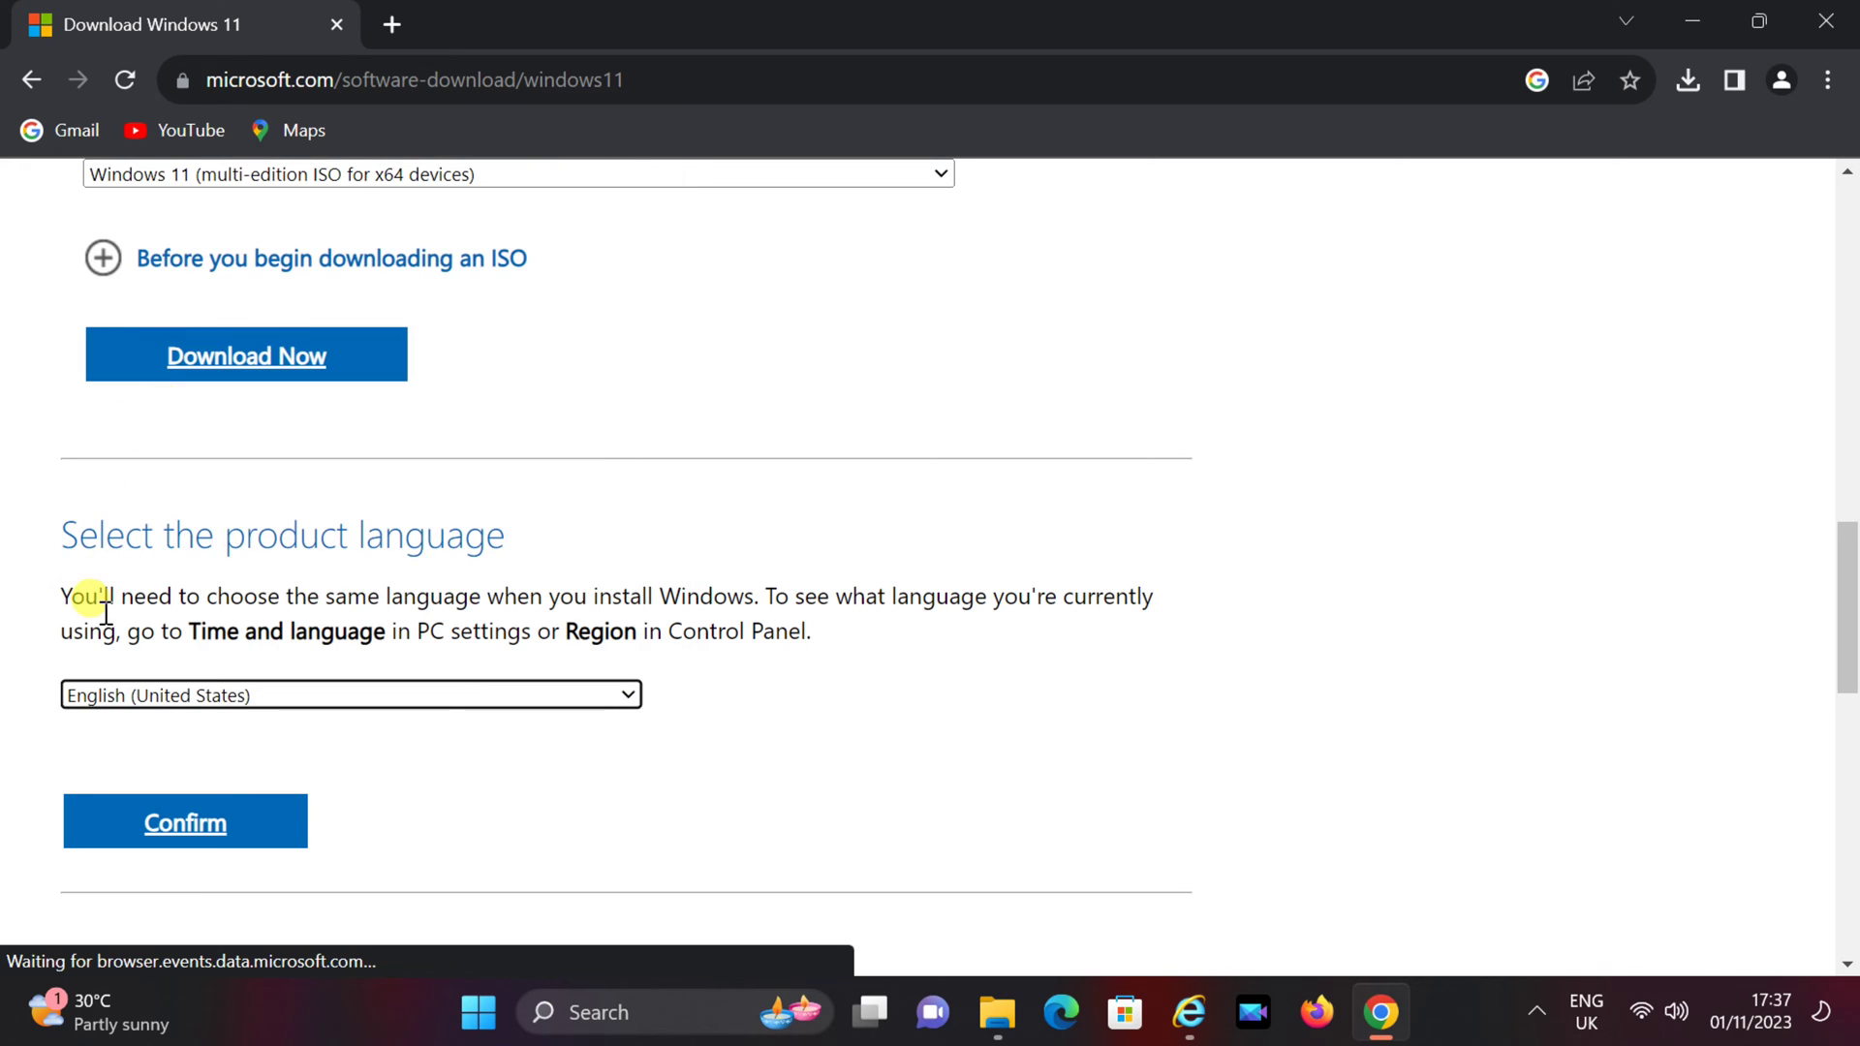
left_click(213, 824)
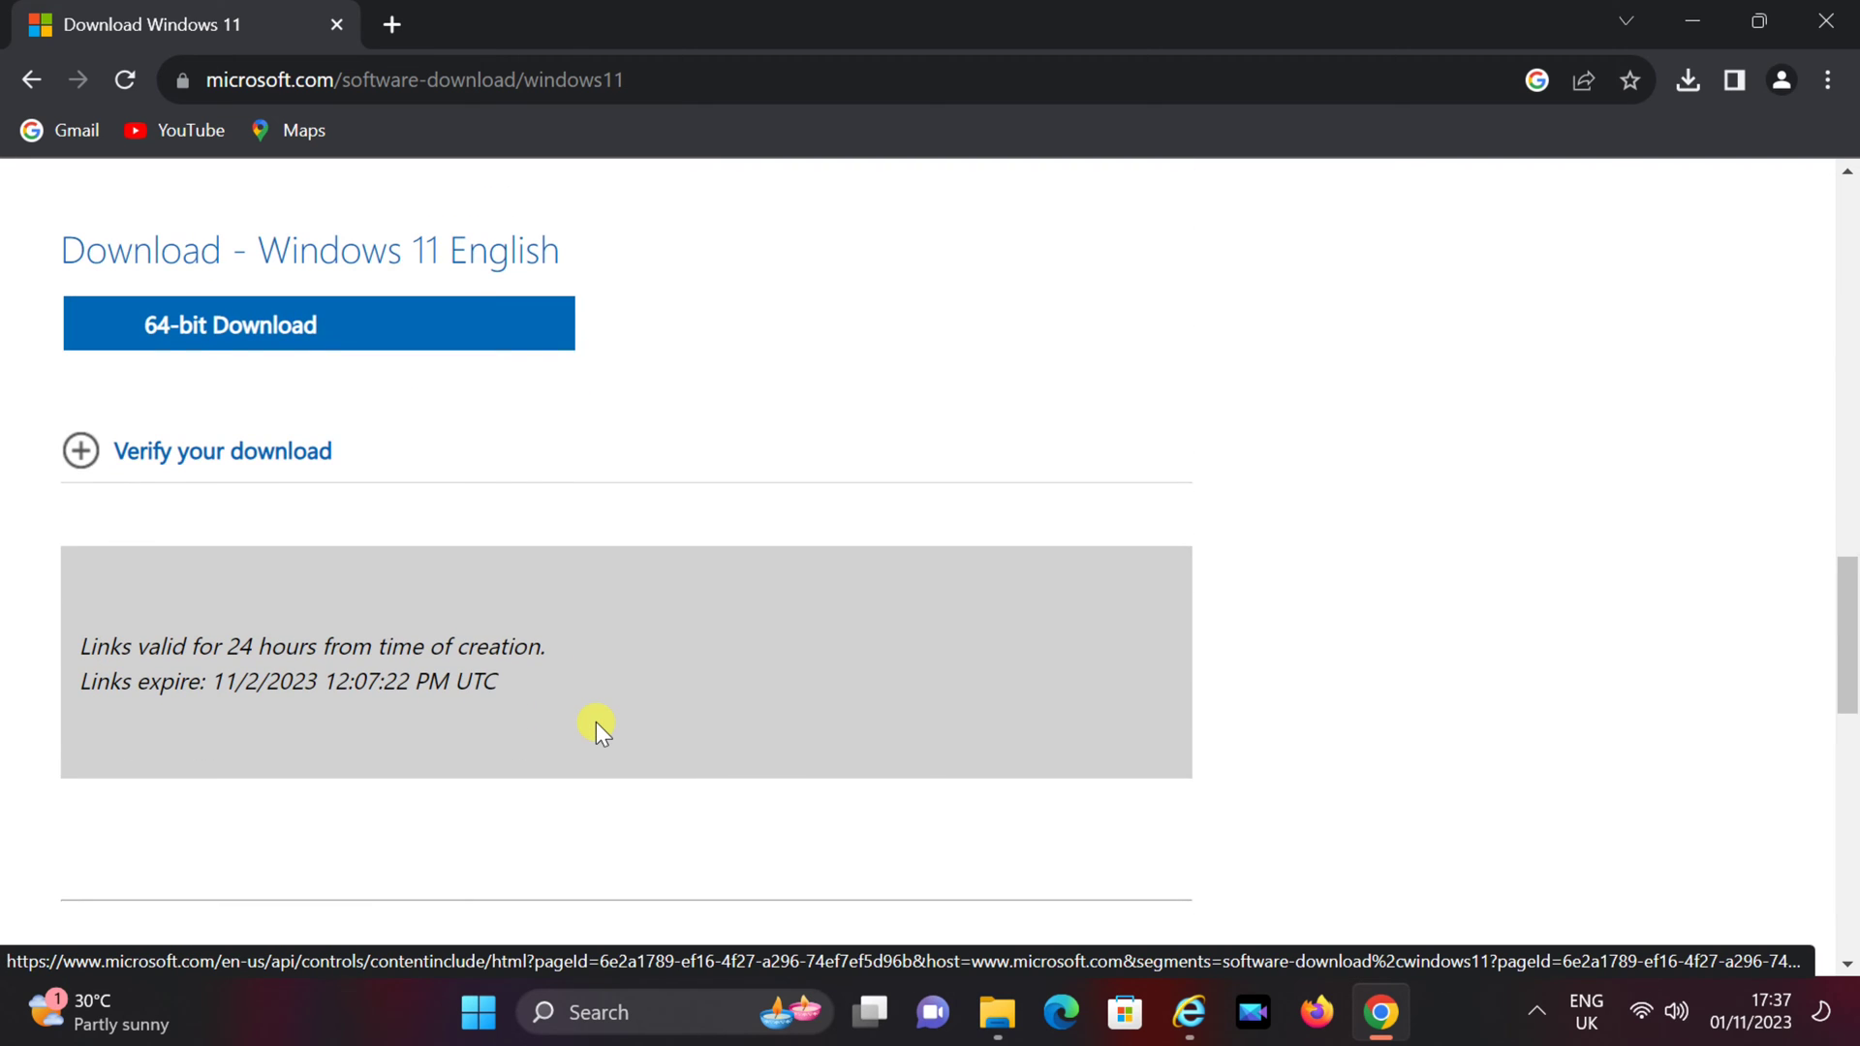
left_click(523, 339)
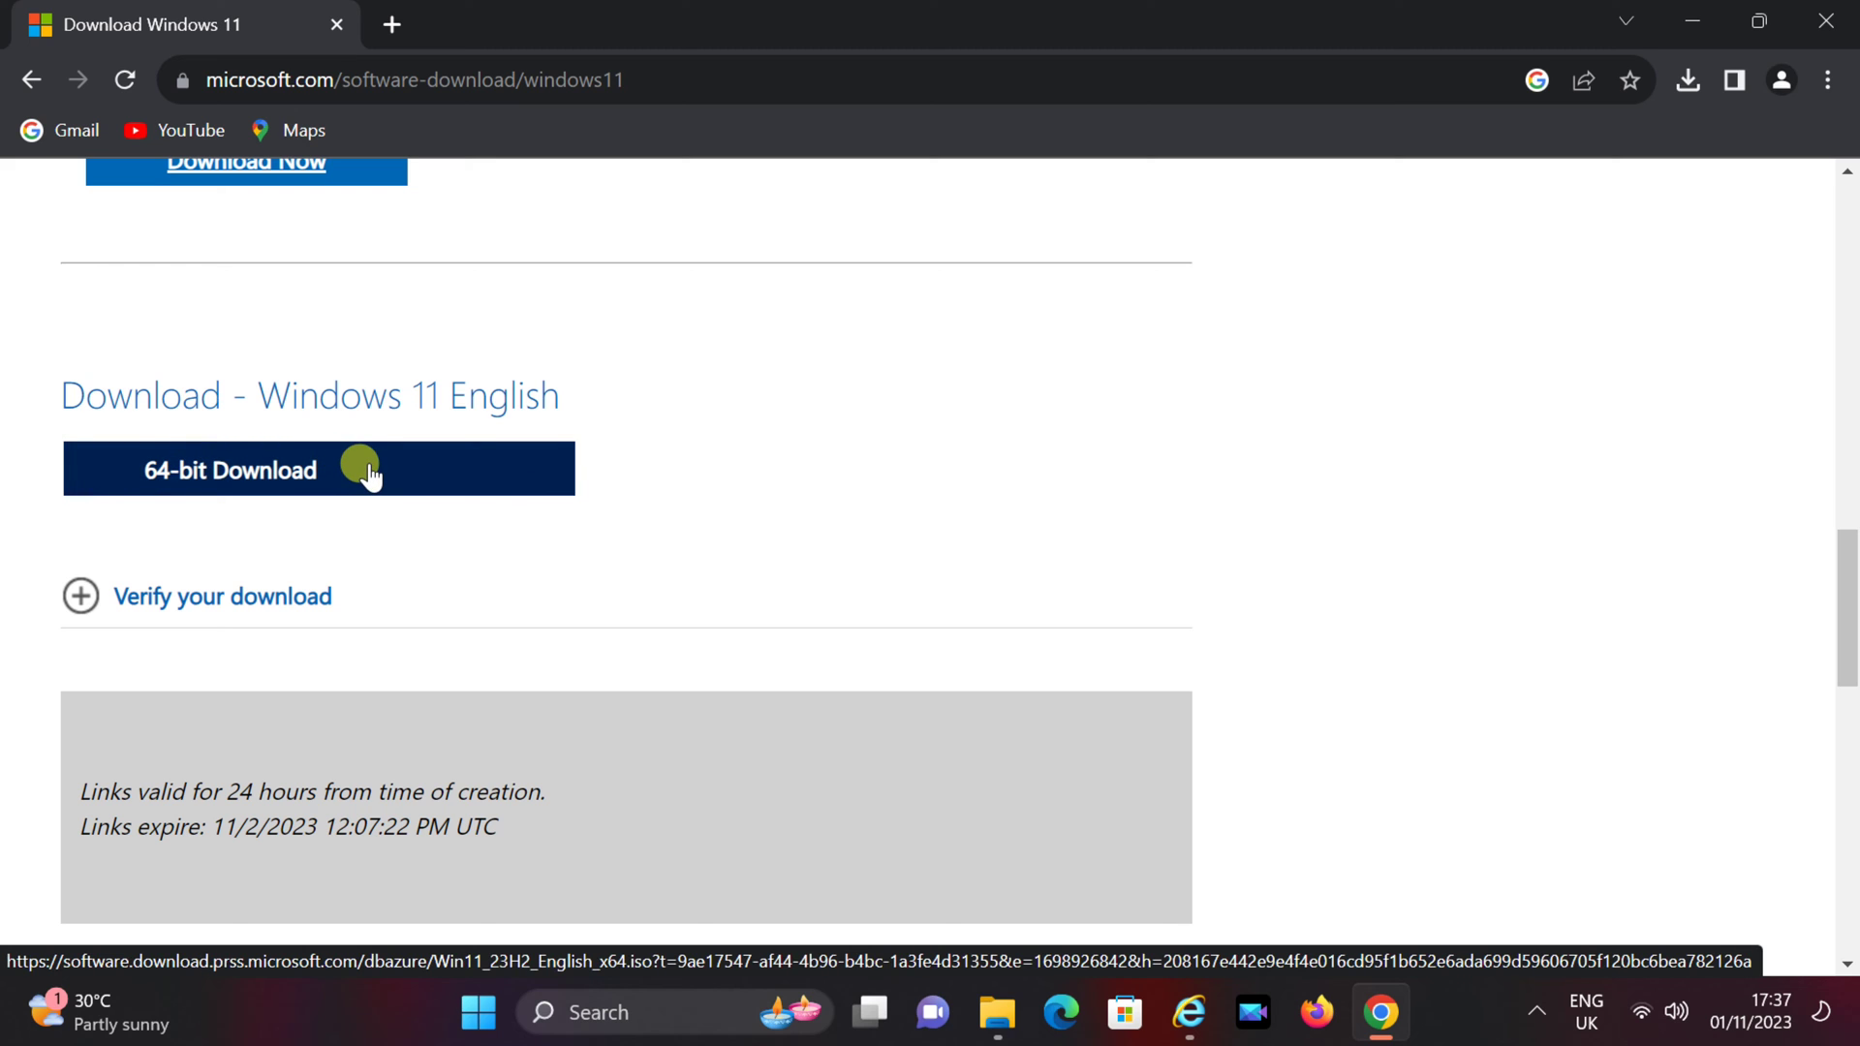
left_click(372, 475)
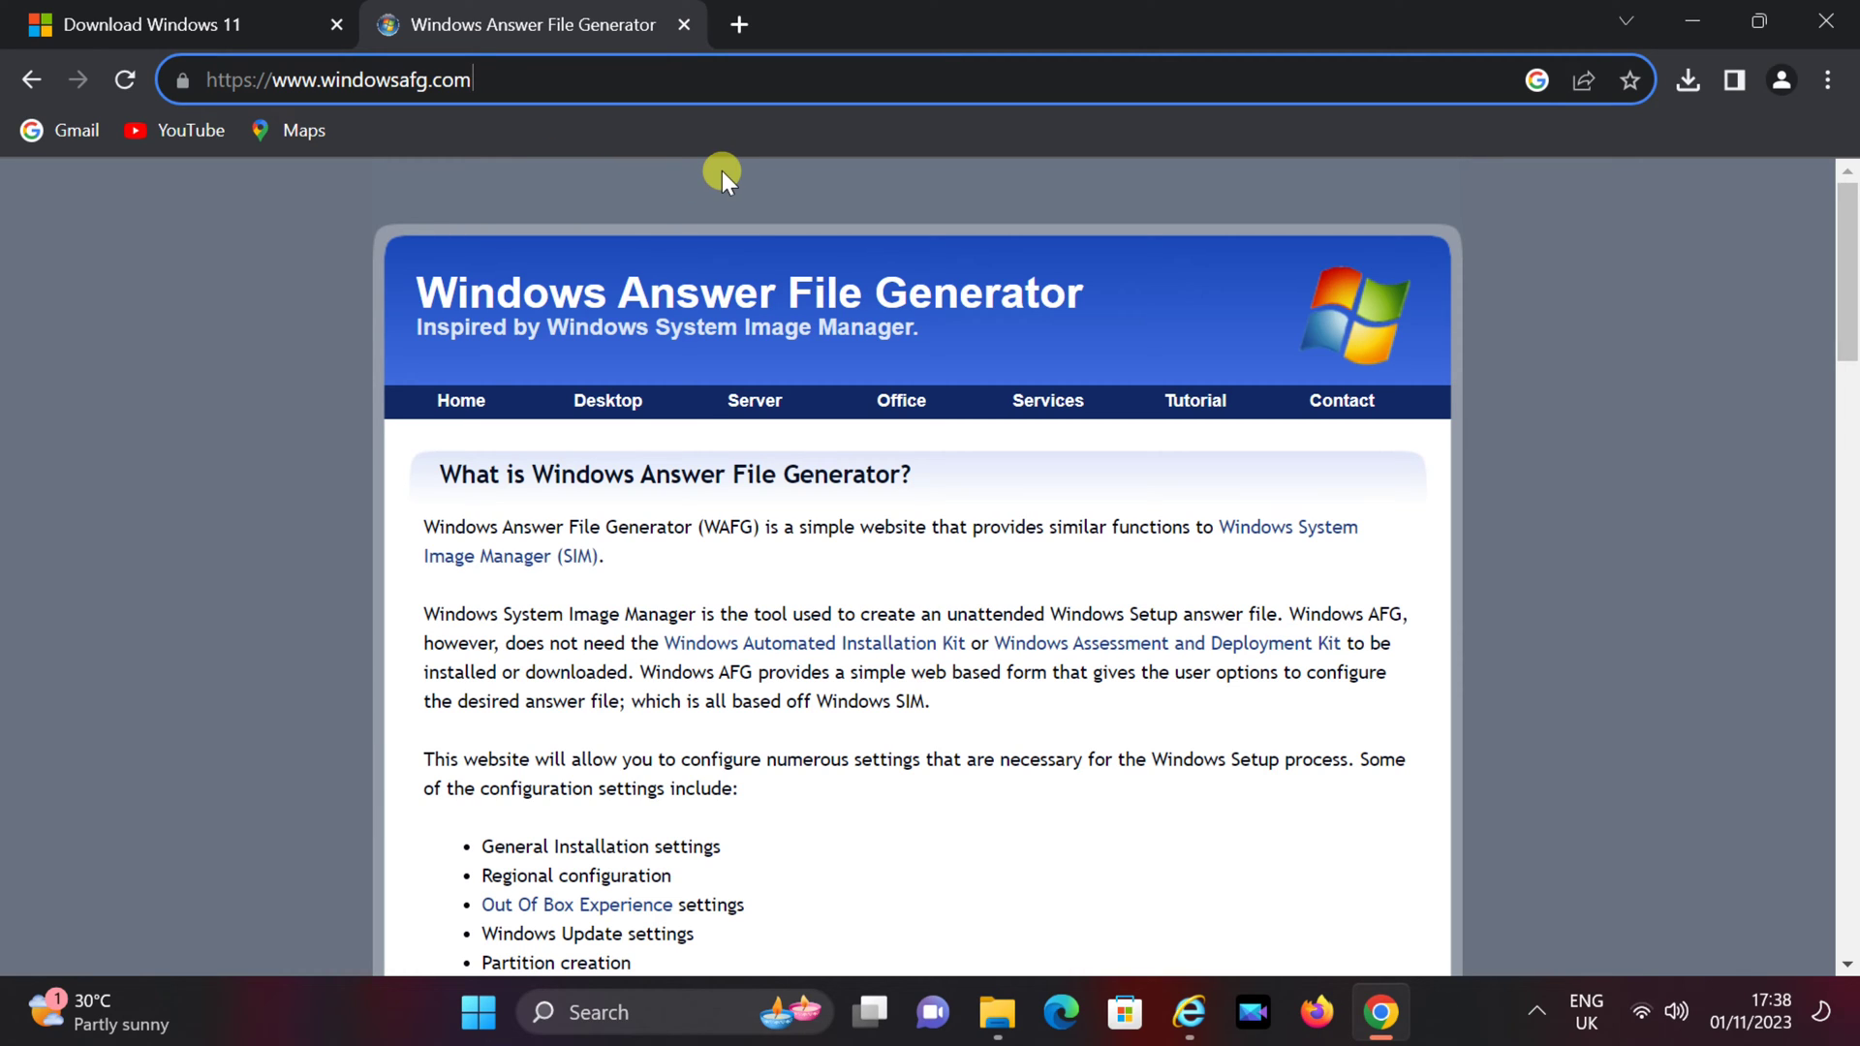
- Open the Windows 10/11 UEFI desktop form on the Windows Answer File Generator site and look over its settings
mouse_move(593, 397)
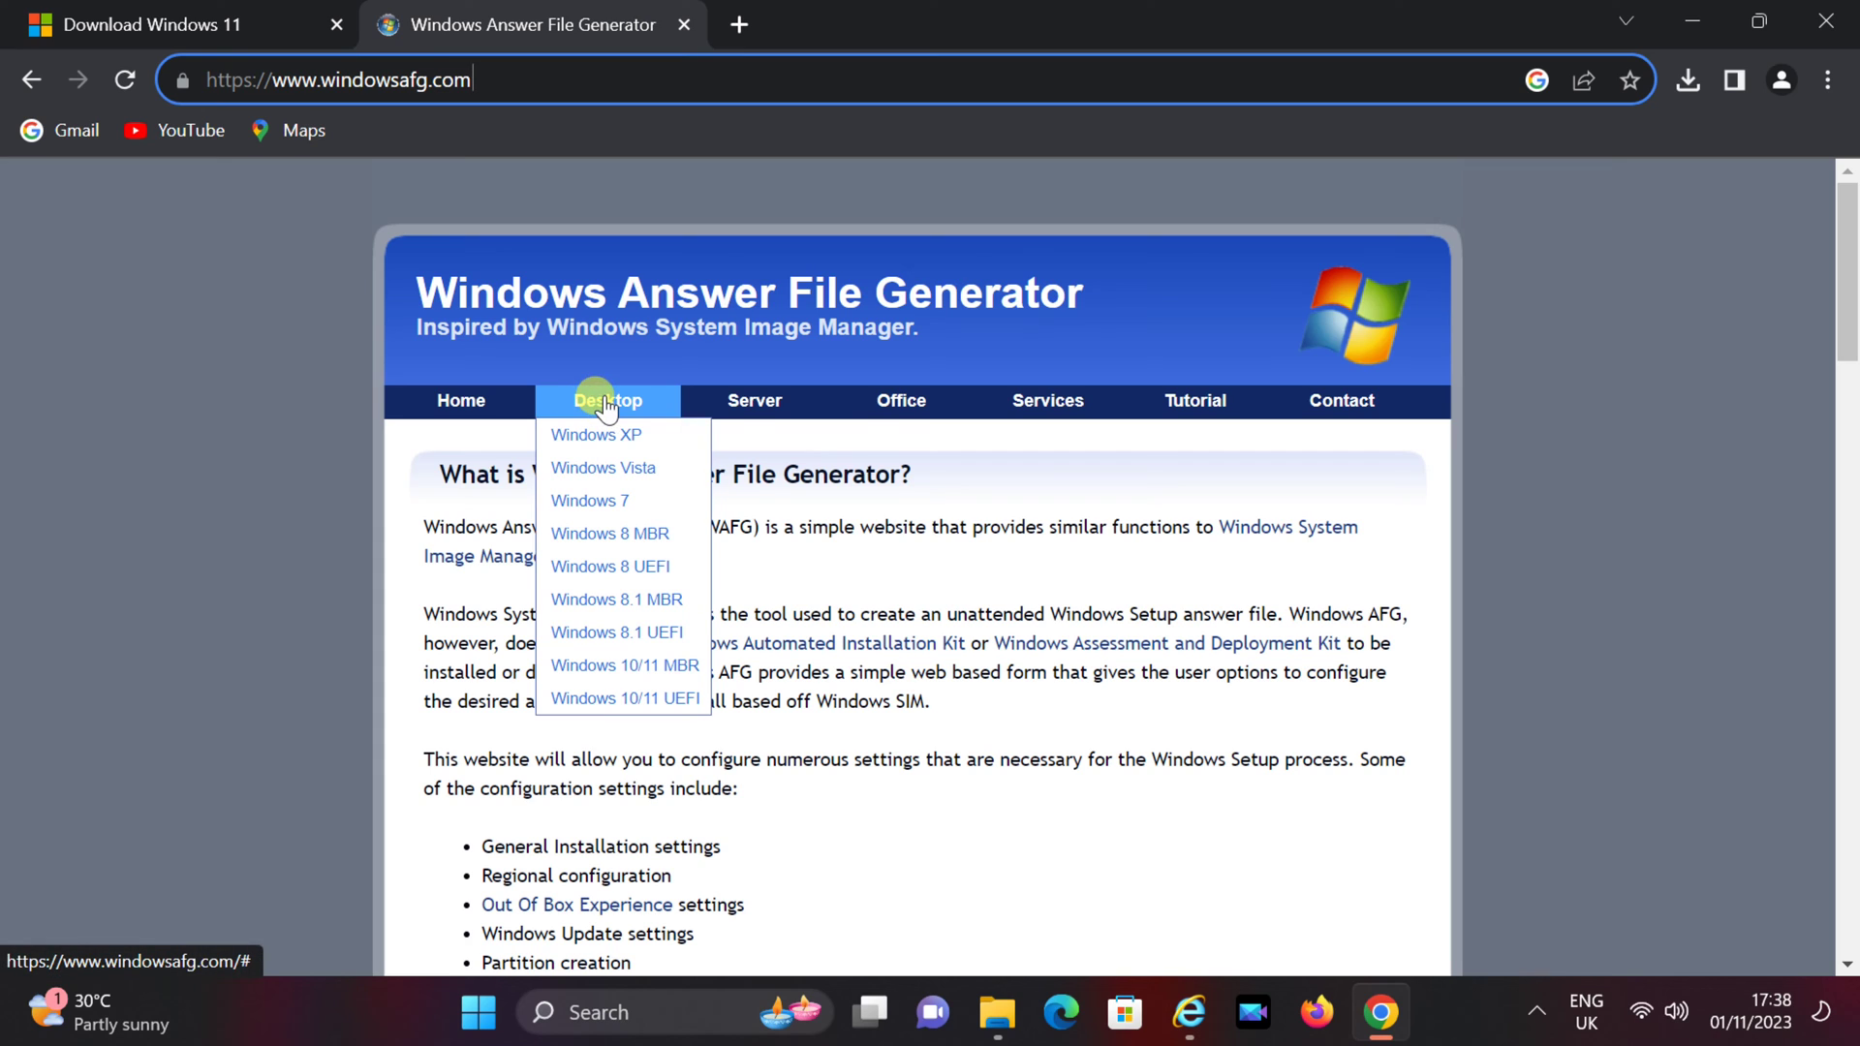
left_click(636, 699)
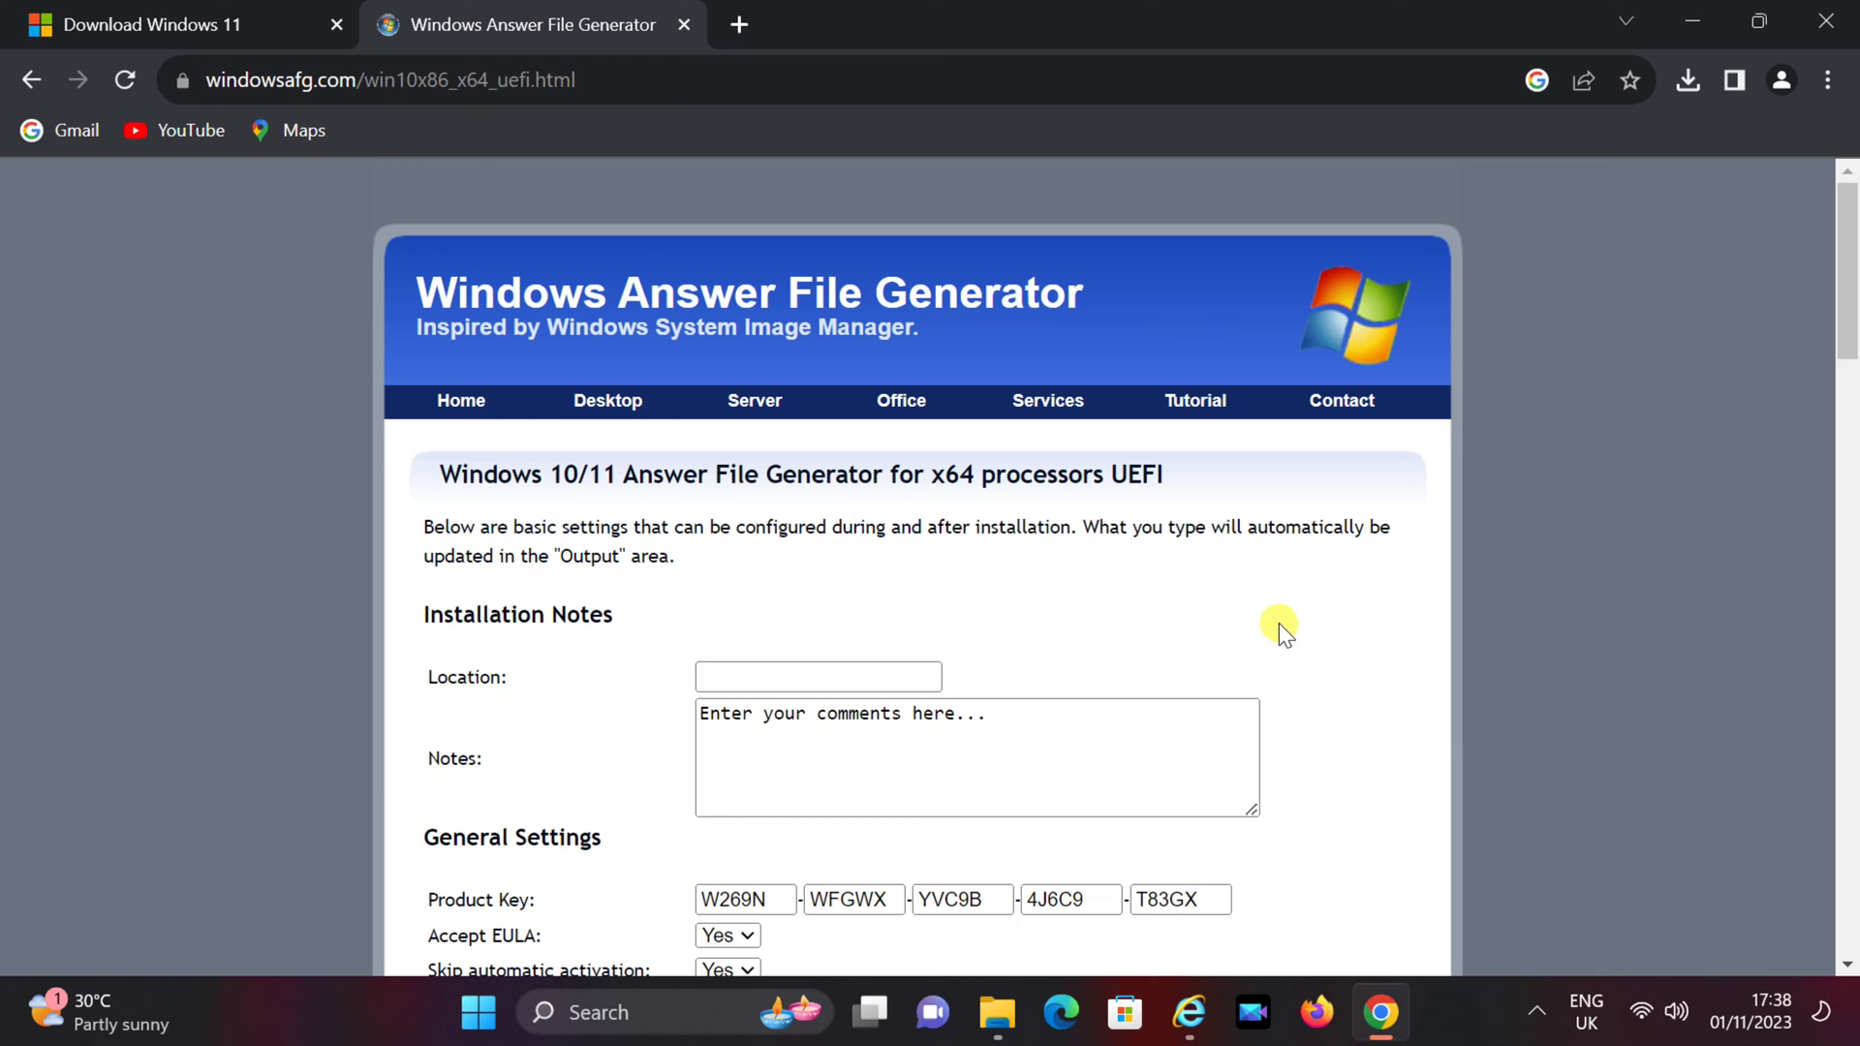
scroll(1278, 626, "down", 13)
scroll(1275, 620, "down", 15)
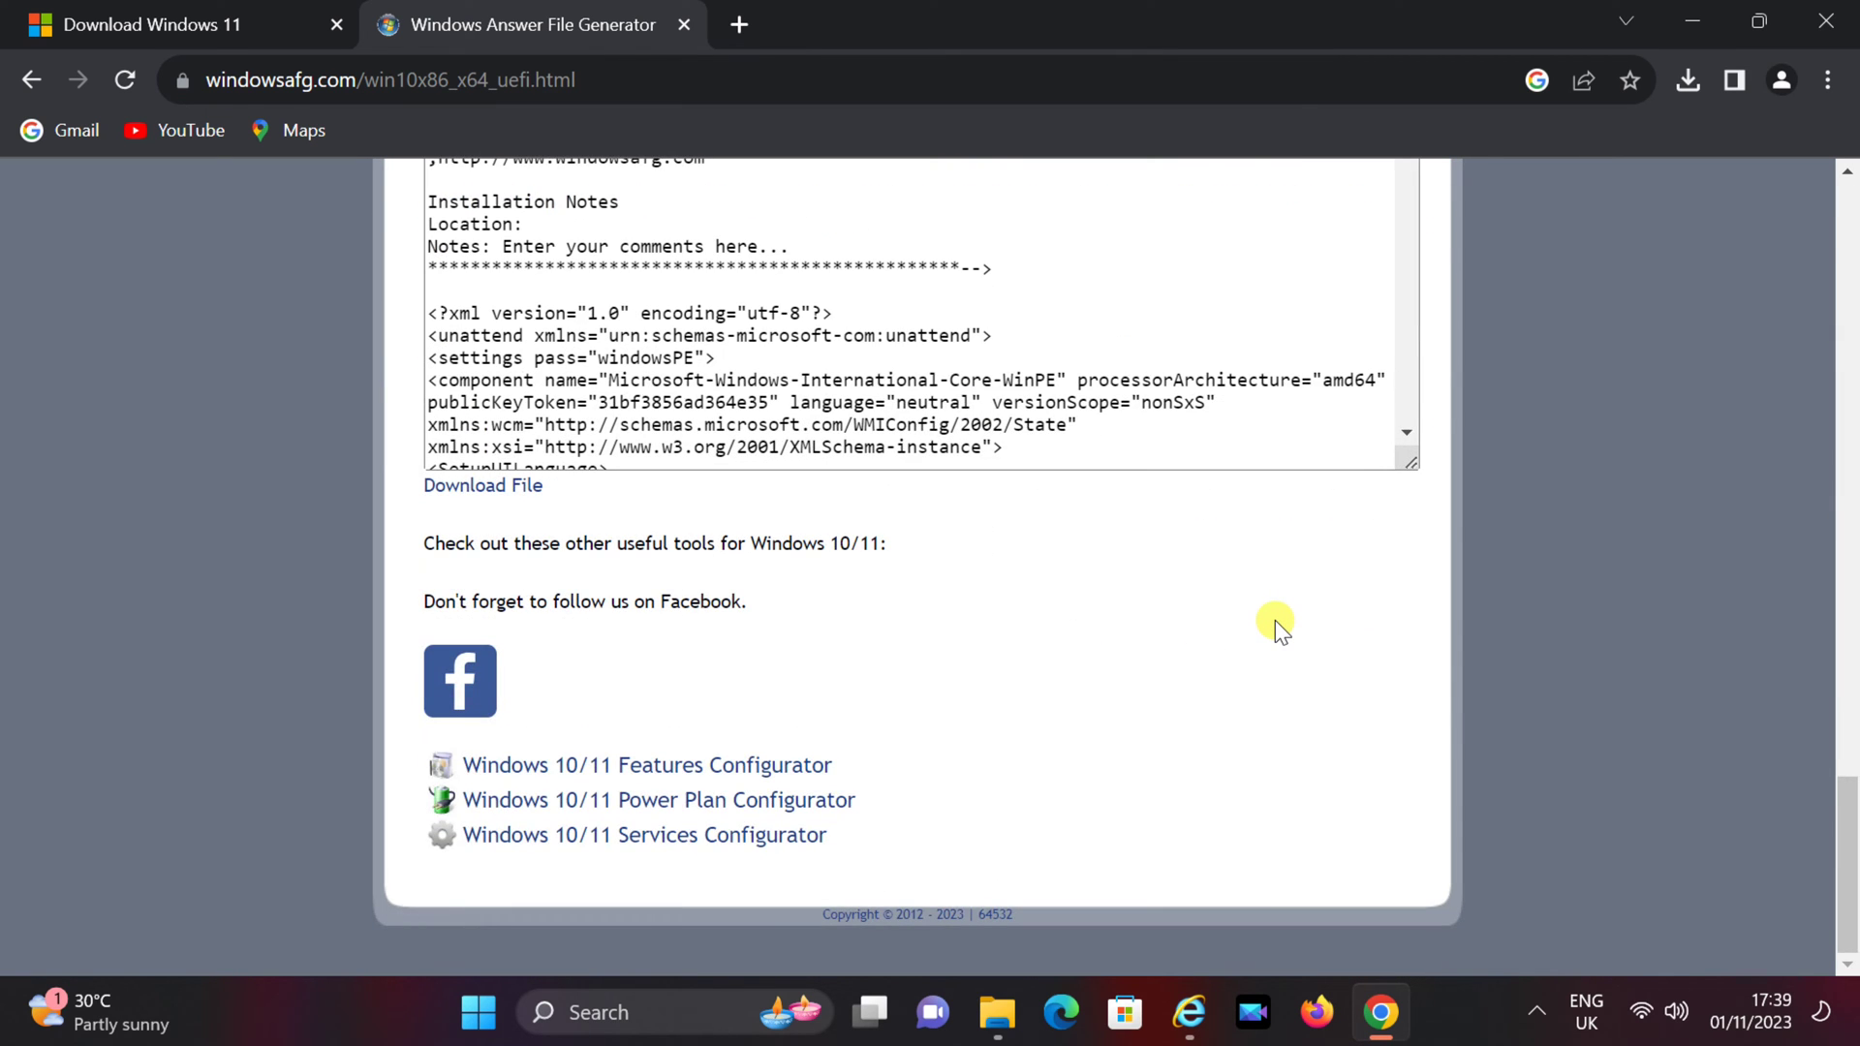
scroll(1276, 620, "up", 20)
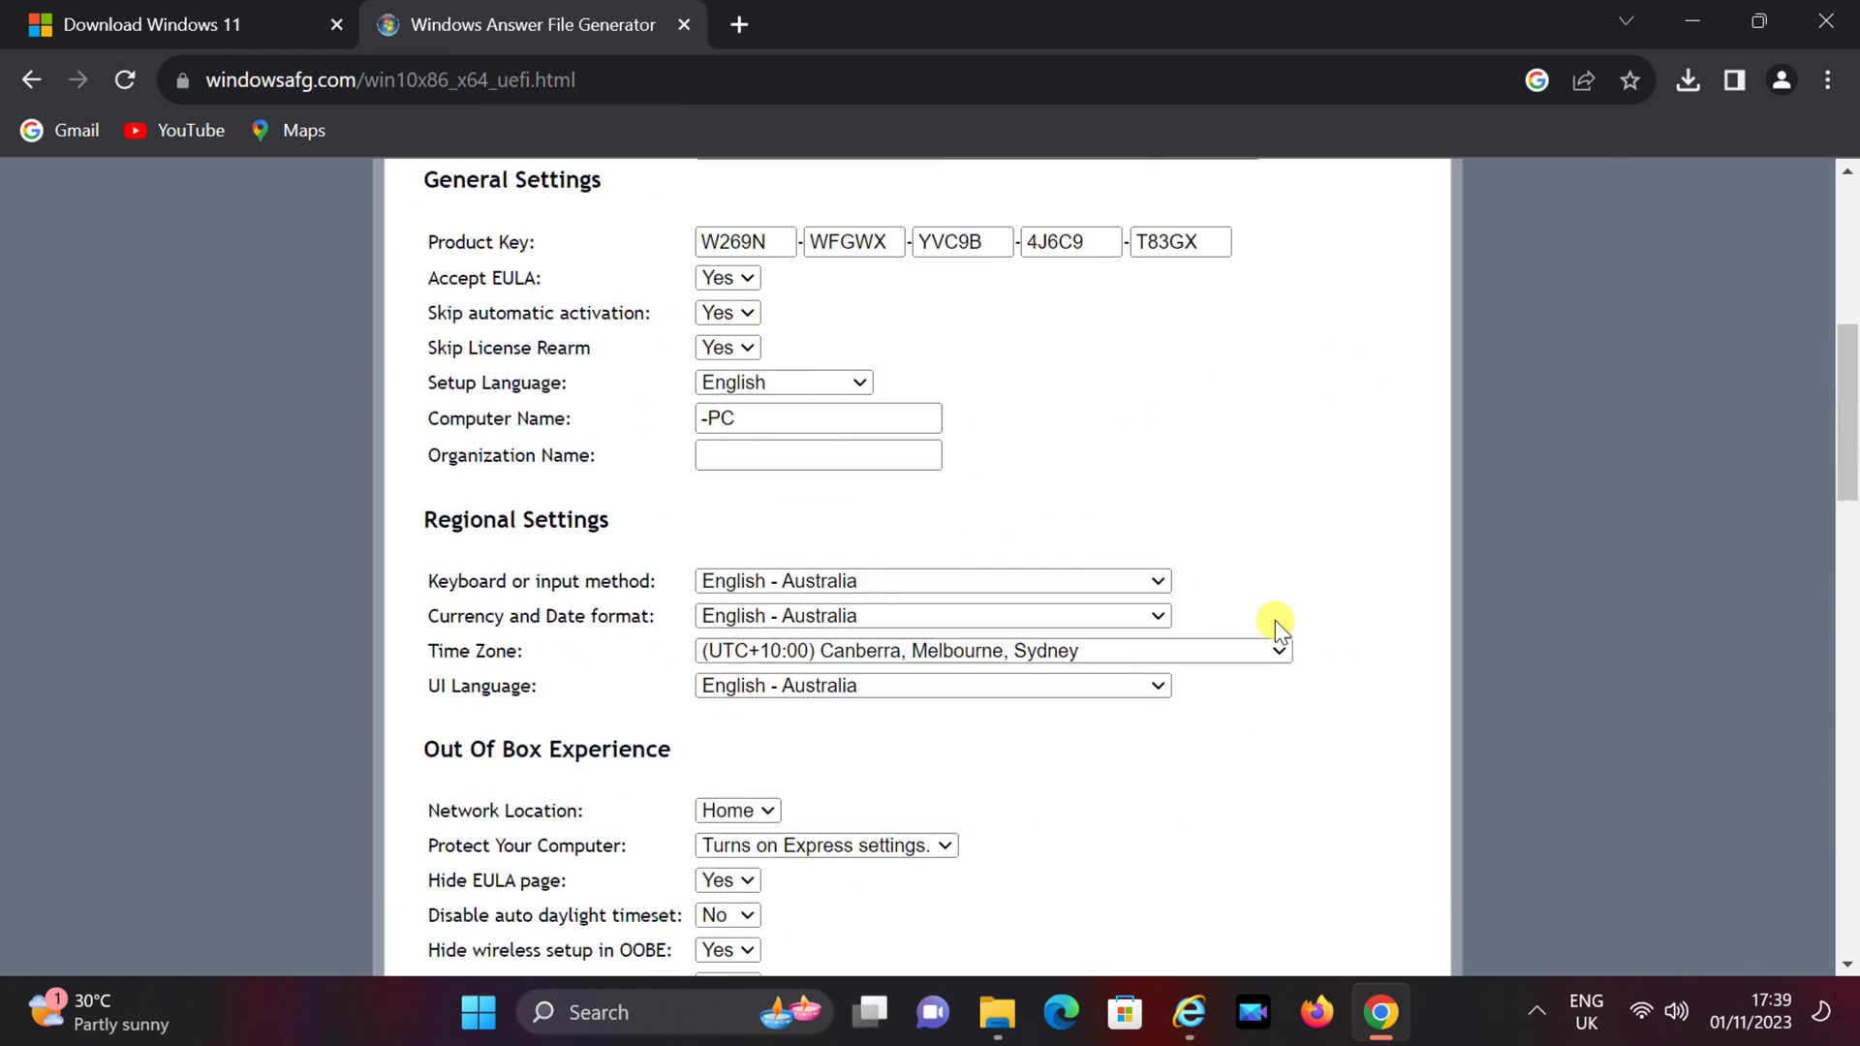
- Enter US as the location in the installation notes of the answer file form
scroll(1275, 628, "up", 2)
left_click(748, 675)
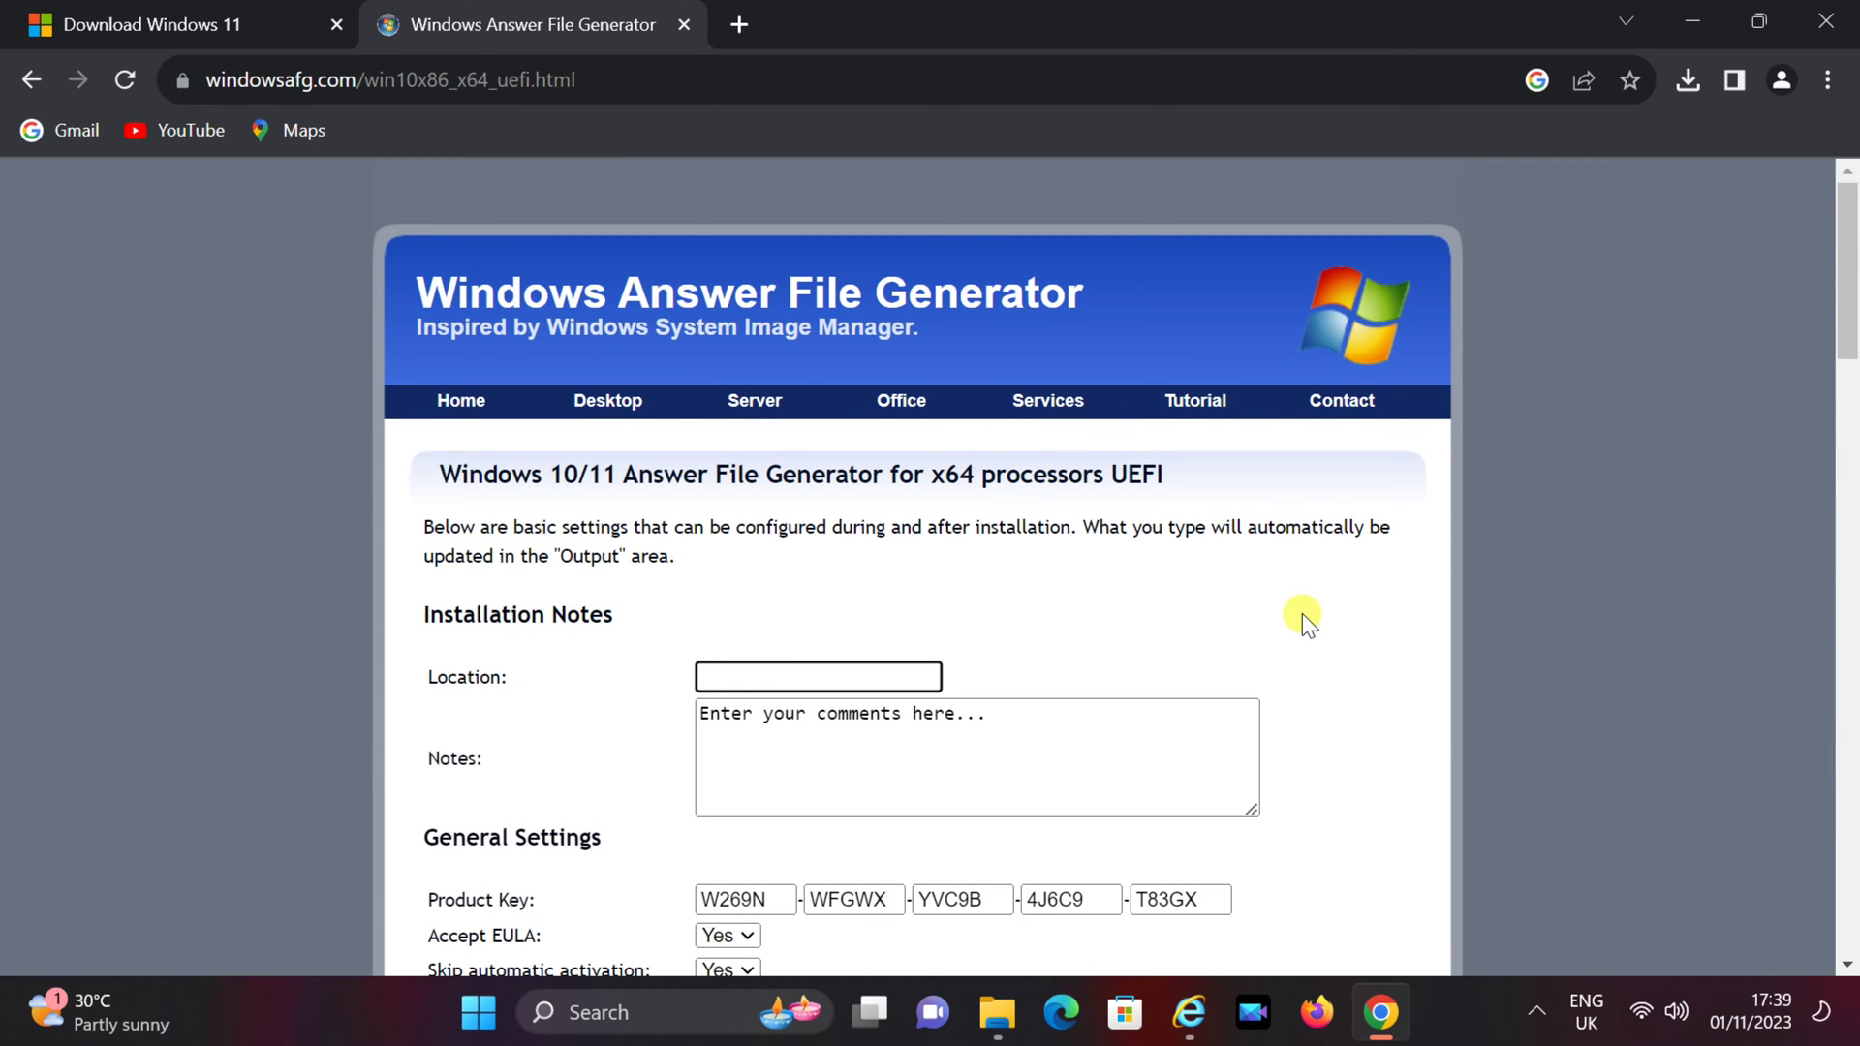
type("US")
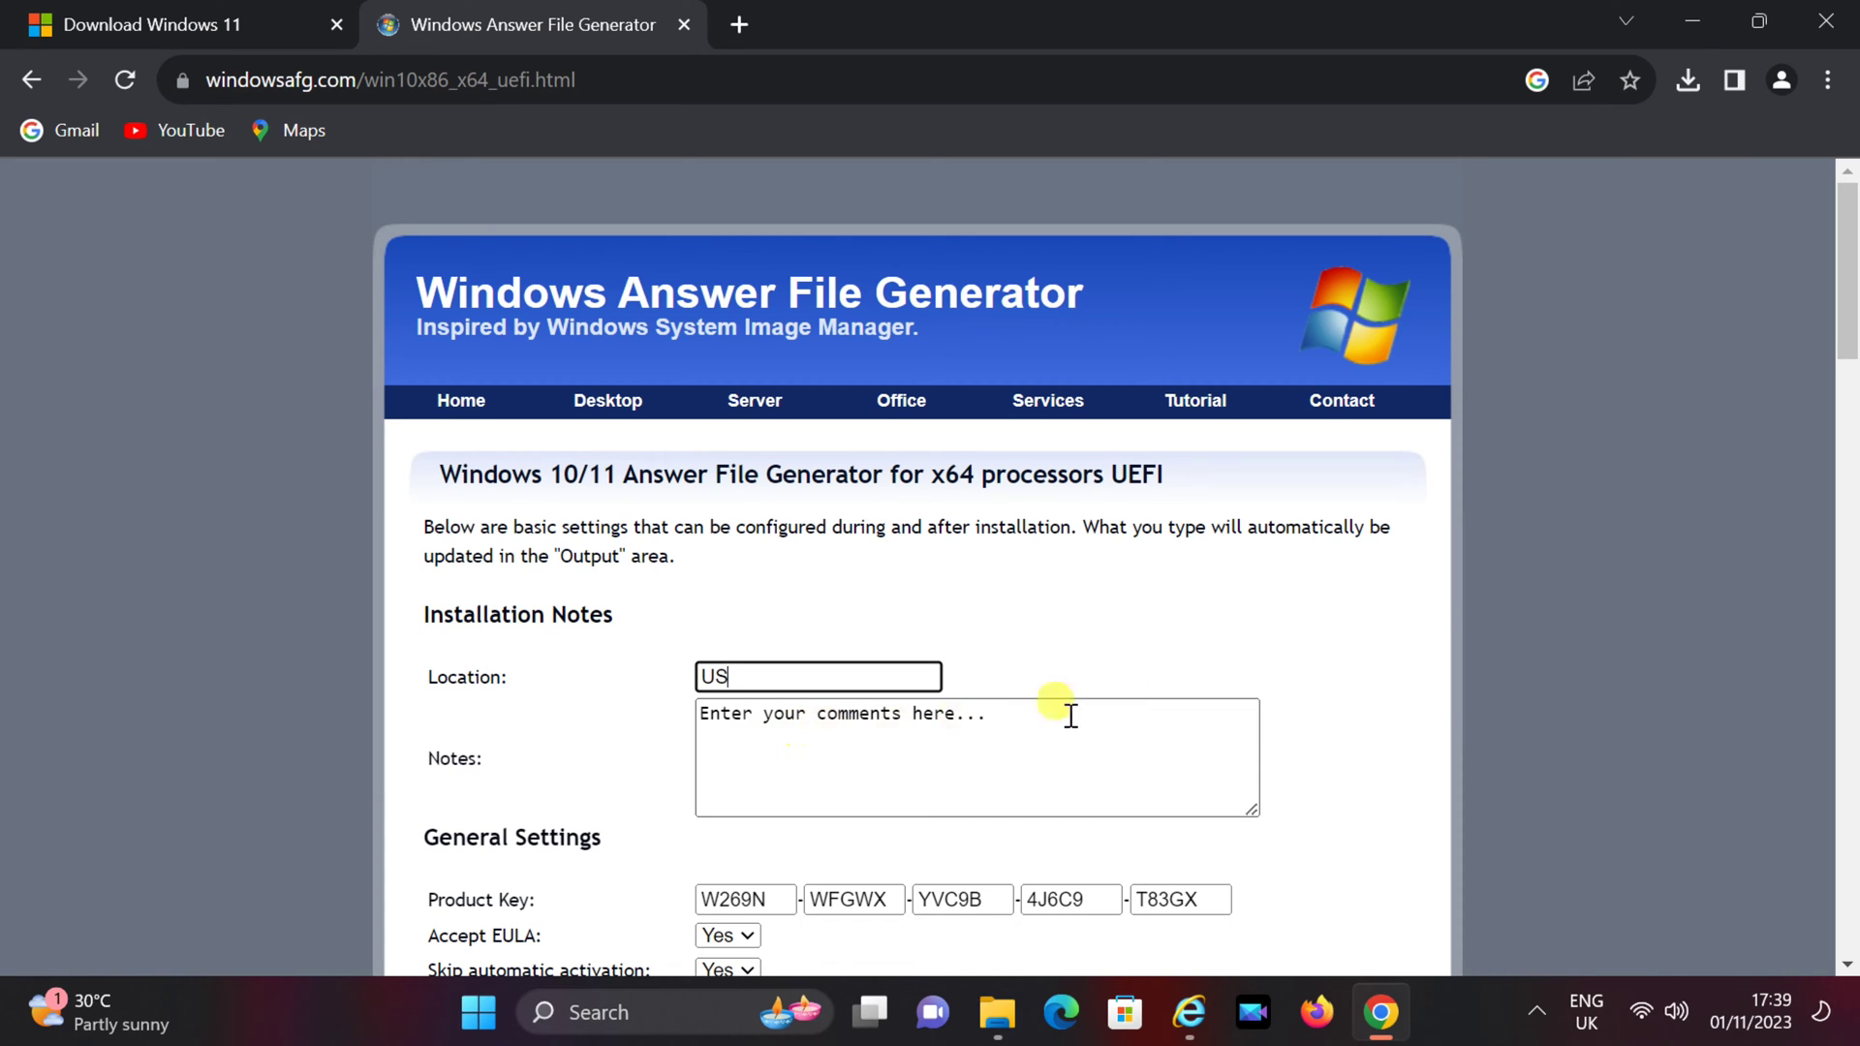
left_click(1293, 734)
- Complete the computer name in the general settings so that it reads Win-PC
scroll(1292, 734, "down", 1)
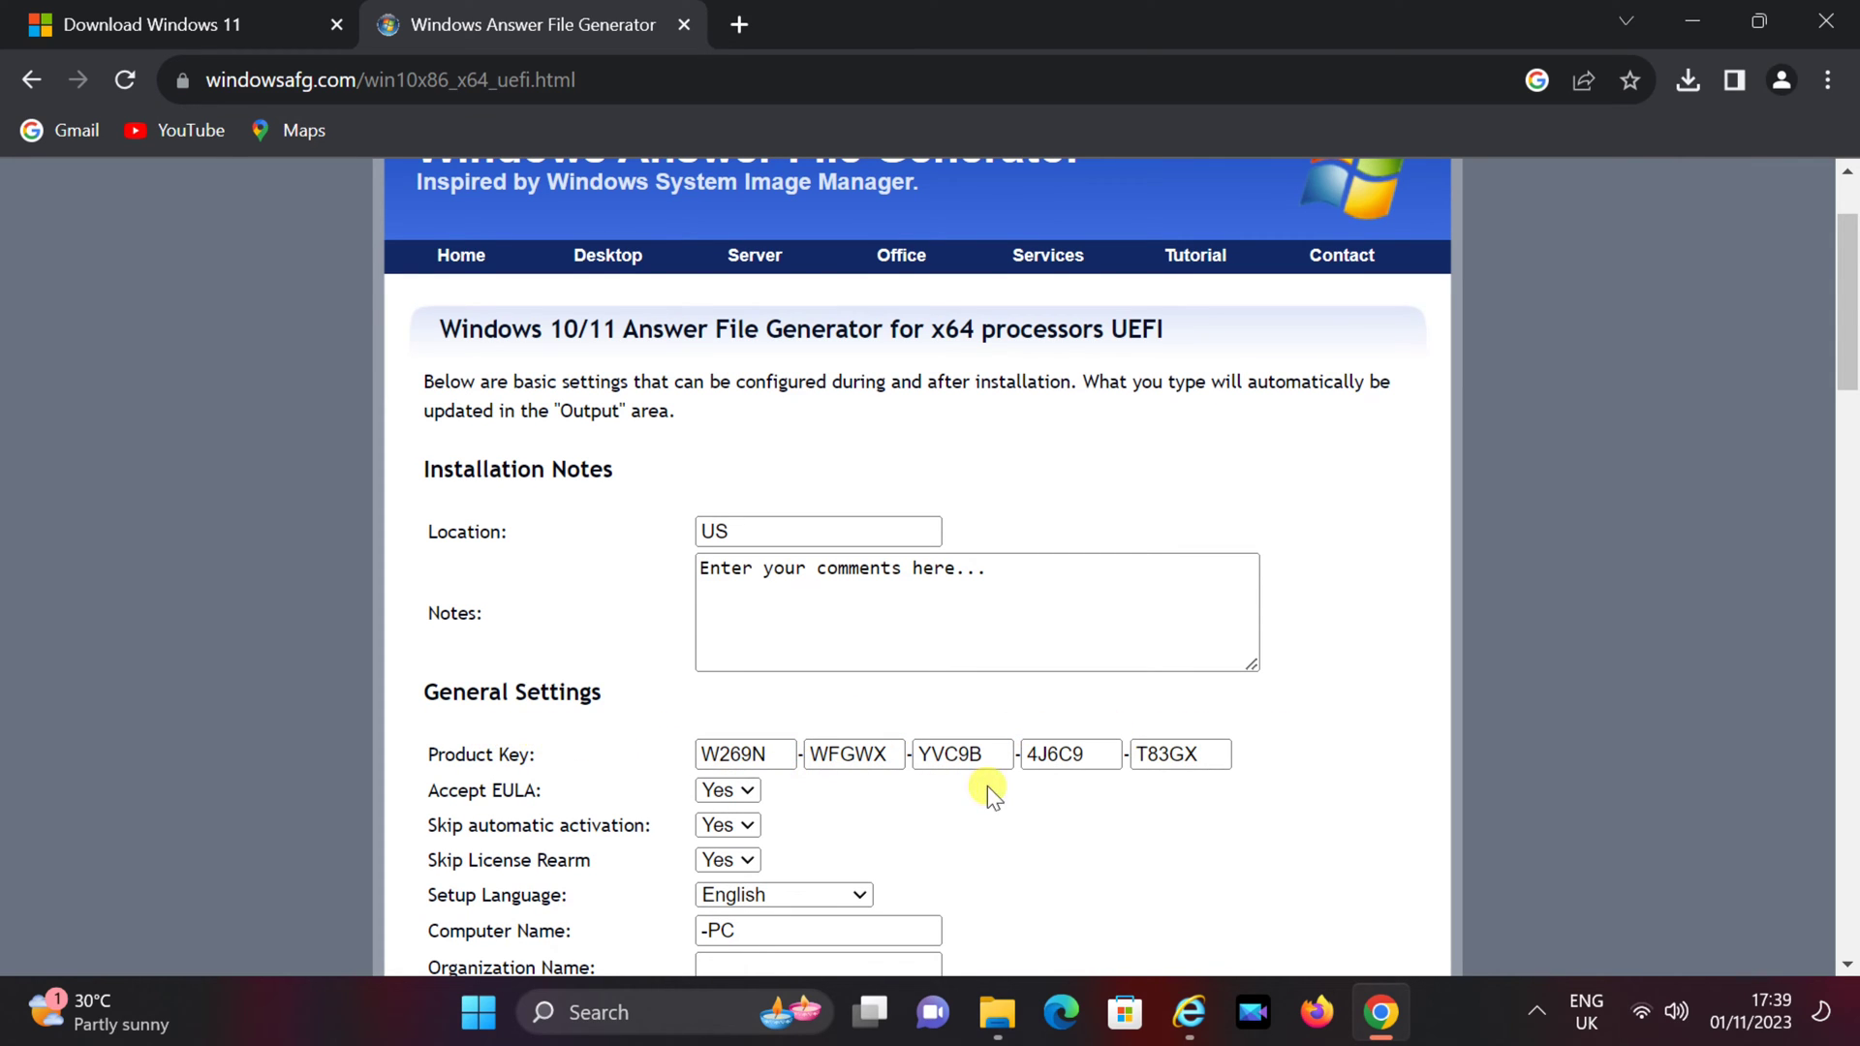
left_click_drag(430, 789, 536, 789)
left_click(548, 836)
scroll(1014, 851, "down", 1)
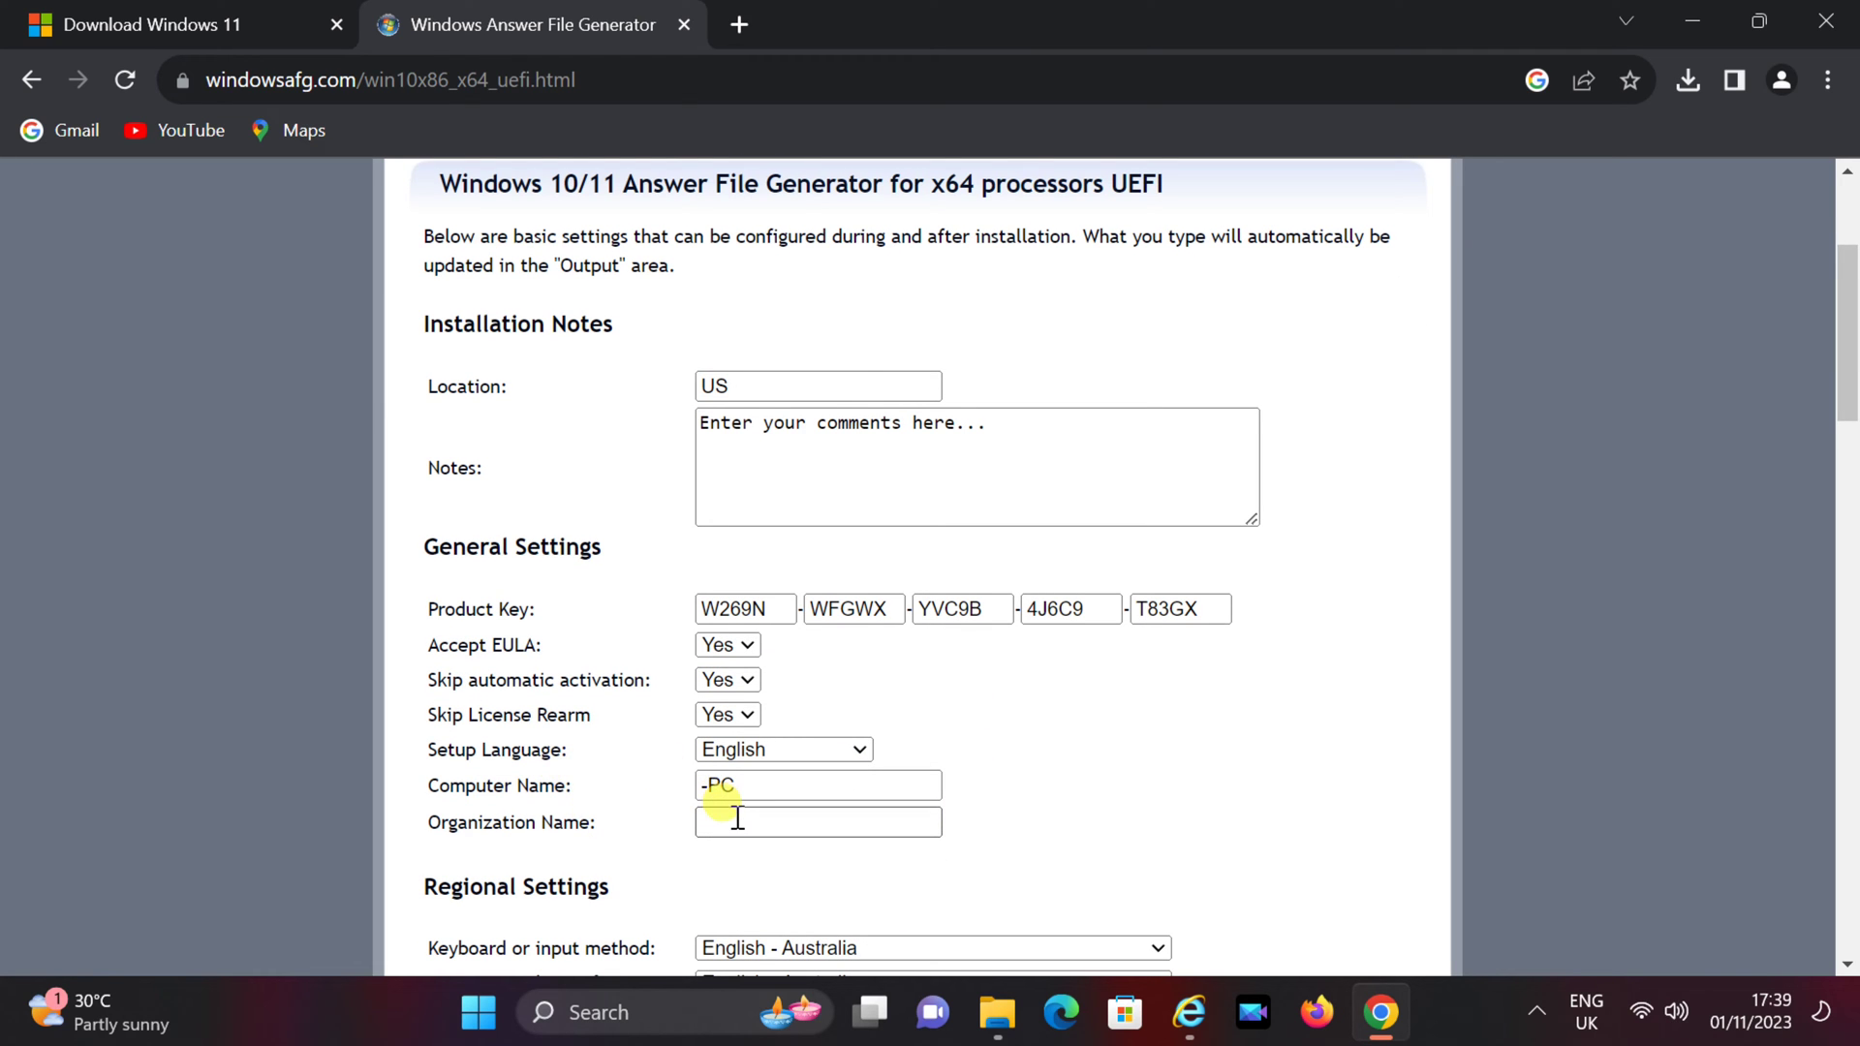
left_click(704, 784)
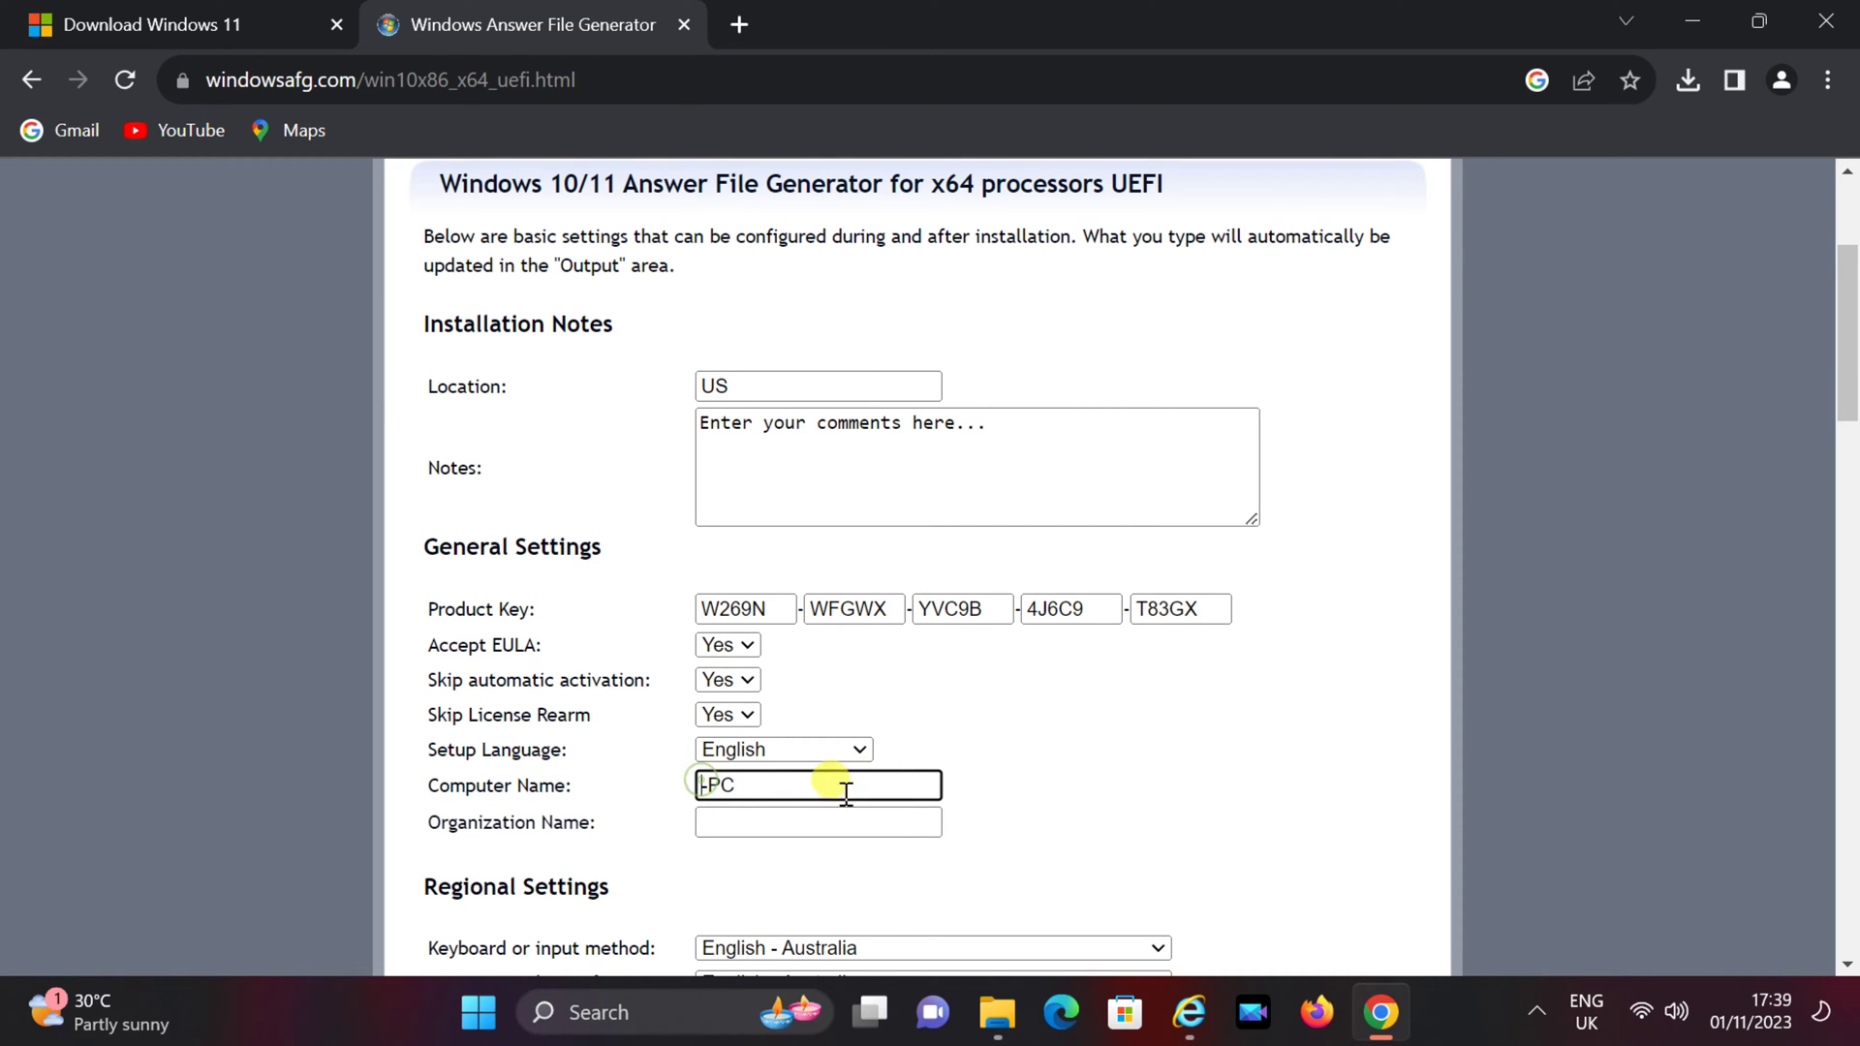
type("Win")
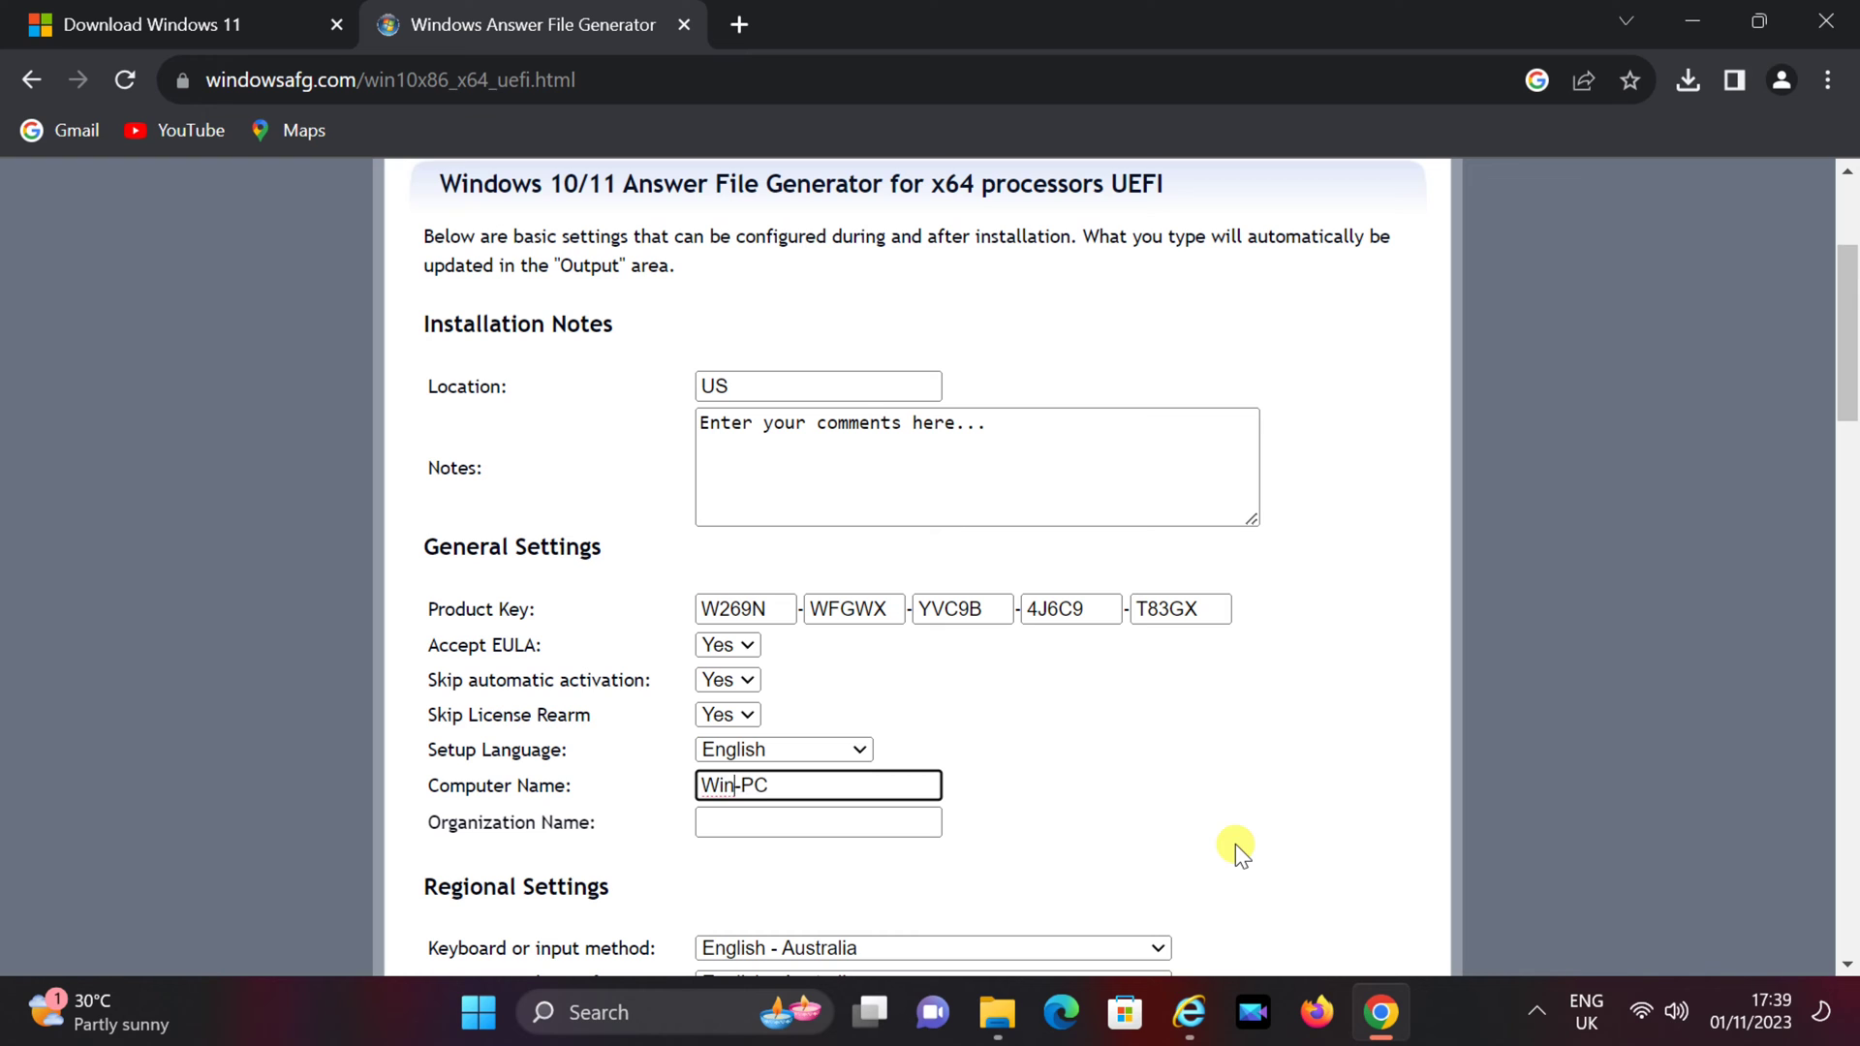
left_click(804, 823)
- Set the keyboard or input method in the regional settings to English - United States
scroll(1013, 811, "down", 3)
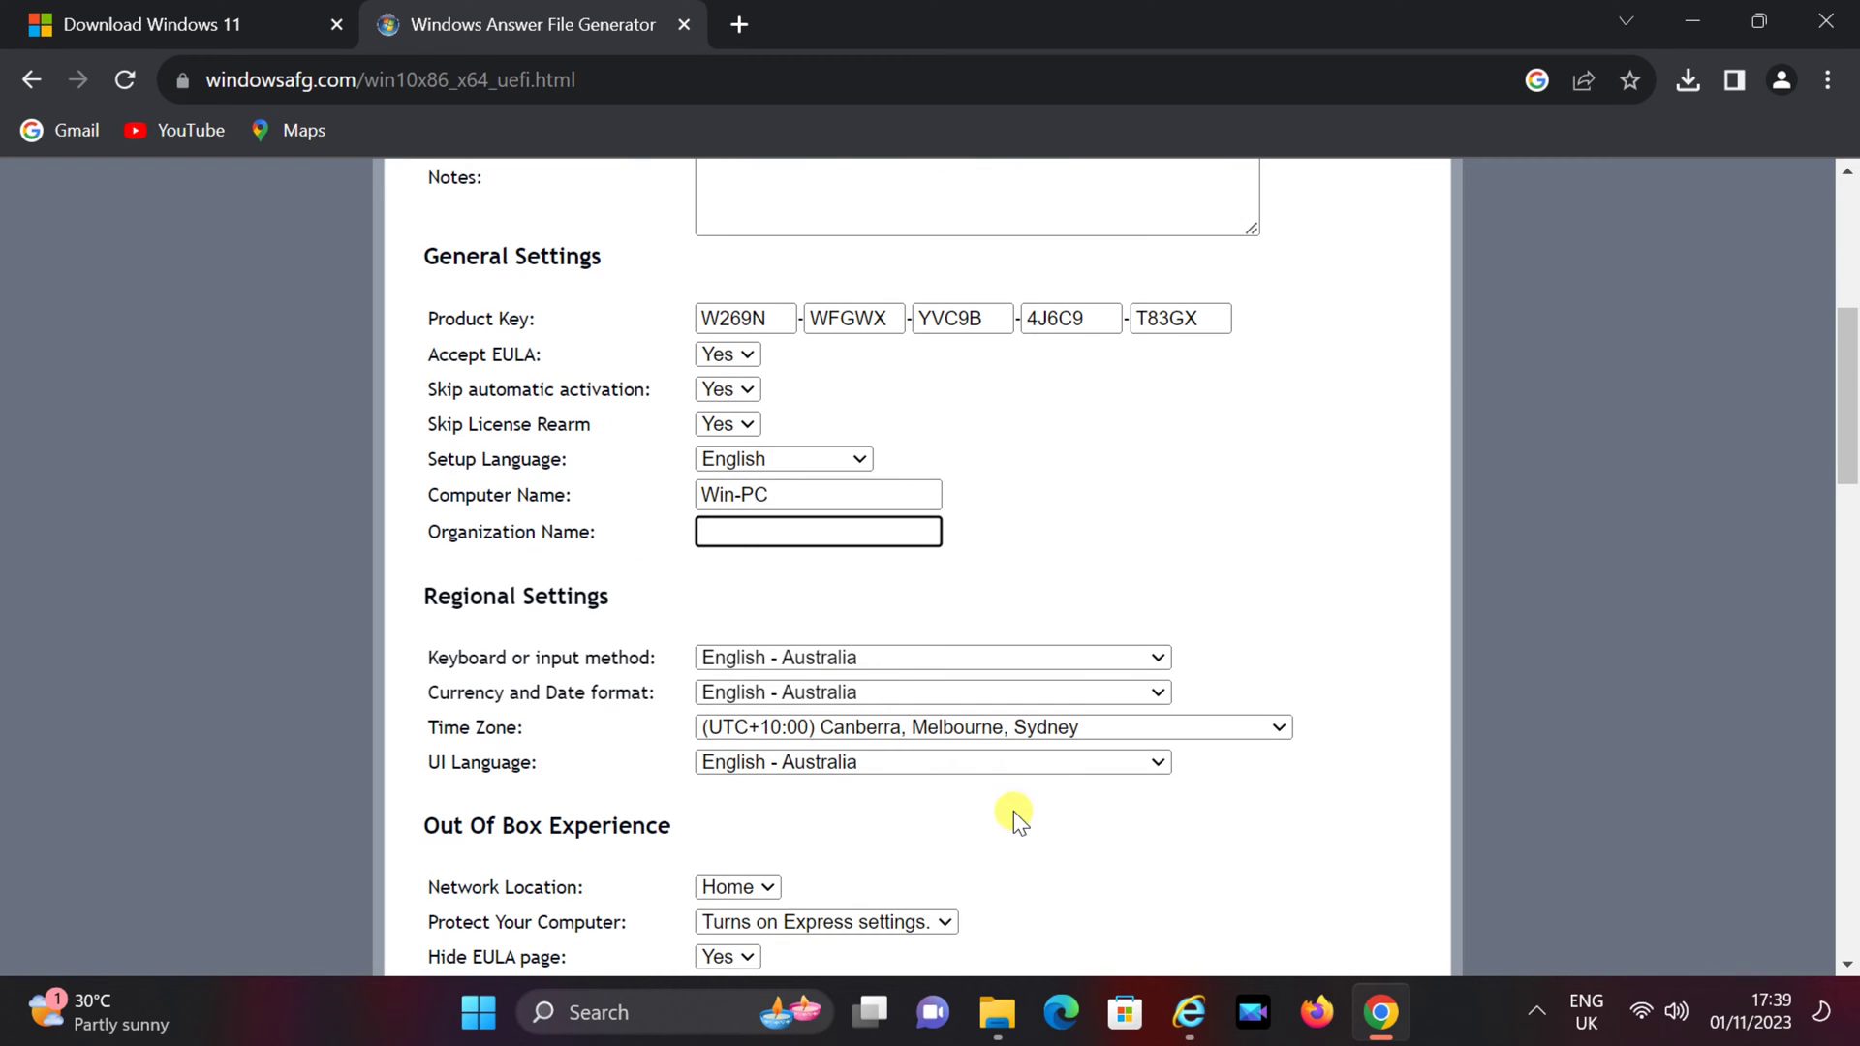
left_click(810, 657)
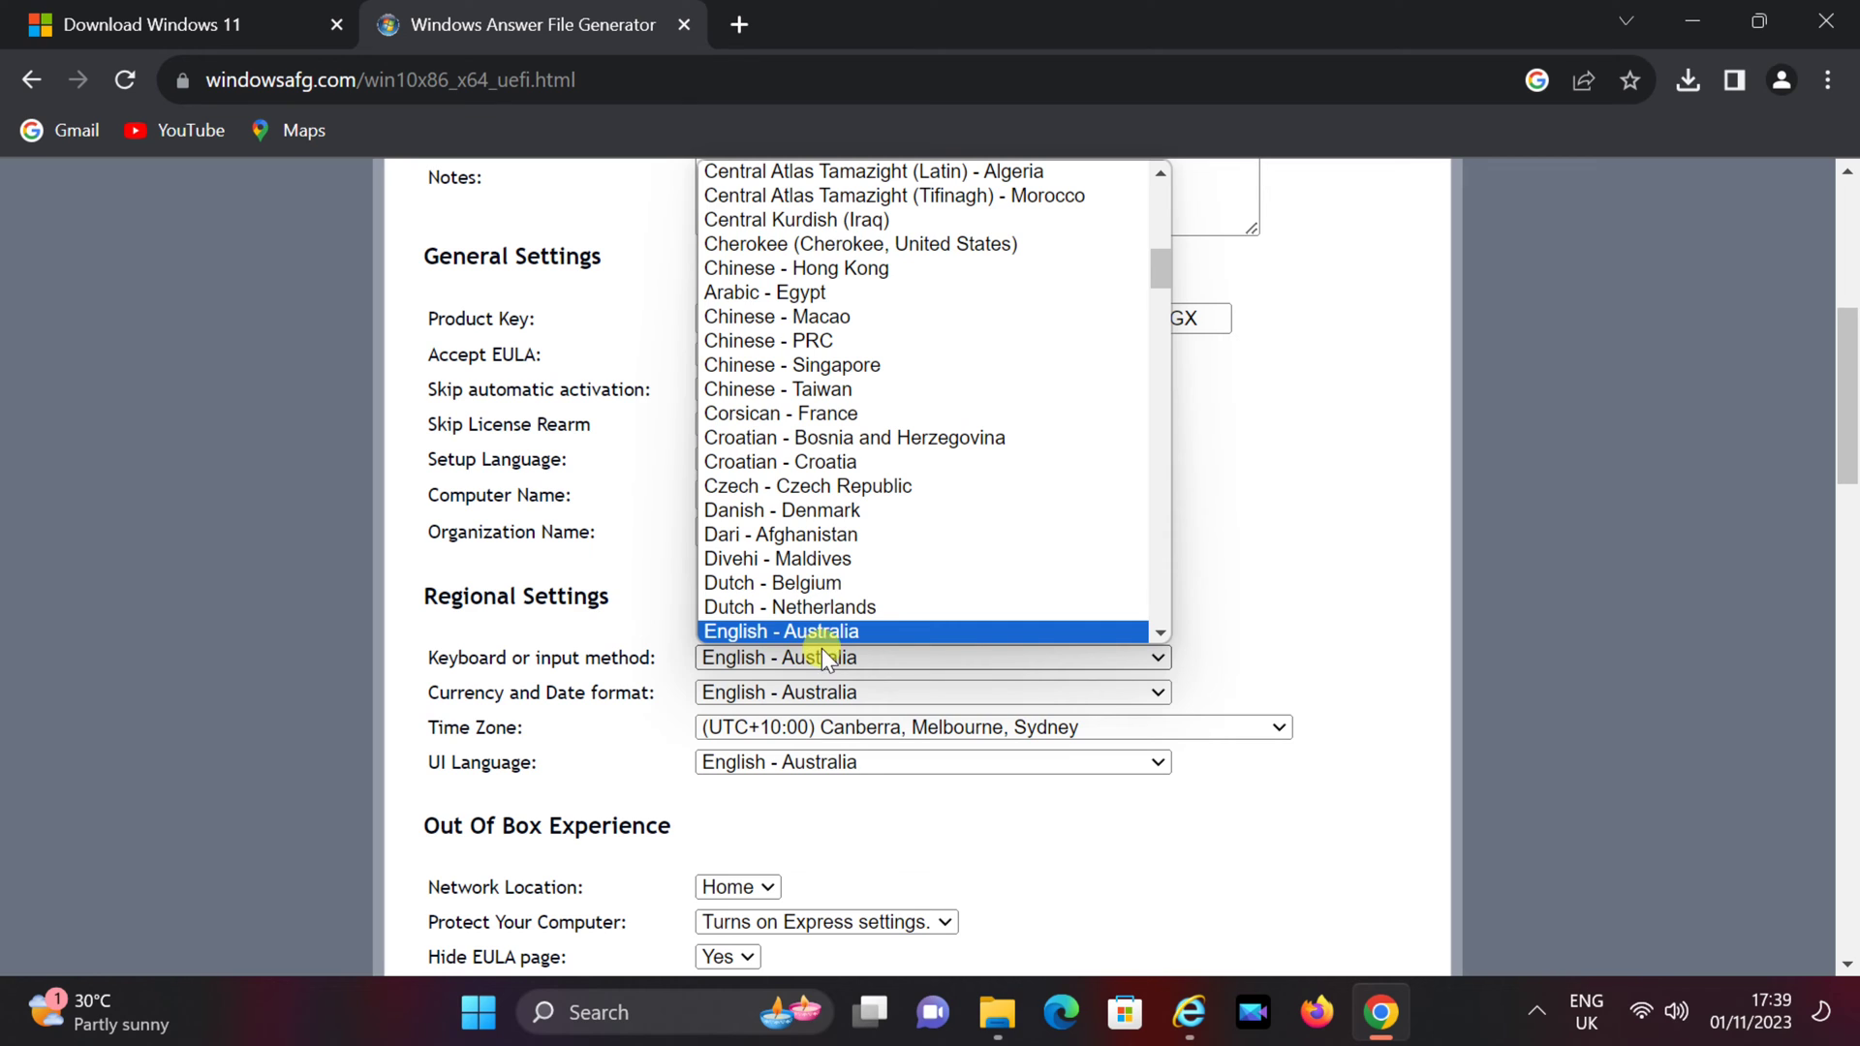
scroll(851, 533, "up", 3)
scroll(851, 533, "down", 6)
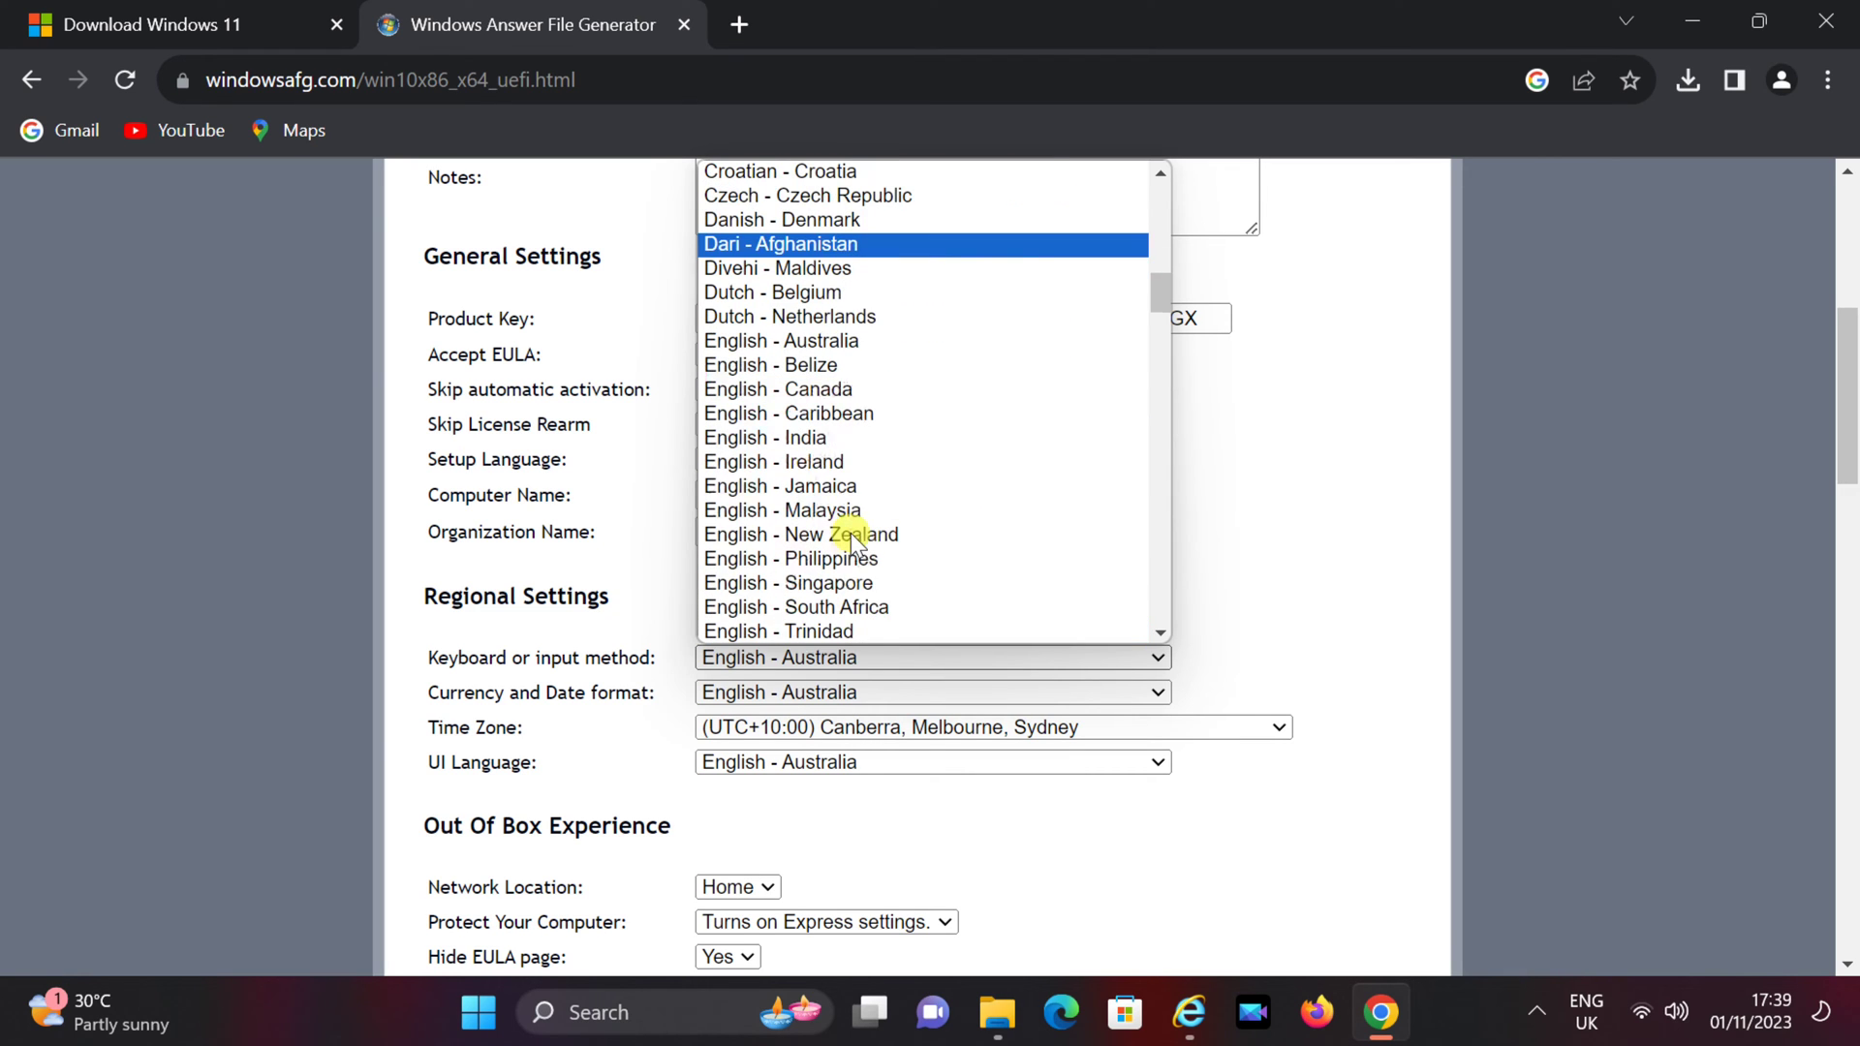
scroll(851, 533, "down", 3)
scroll(851, 533, "up", 3)
scroll(850, 533, "down", 3)
left_click(810, 386)
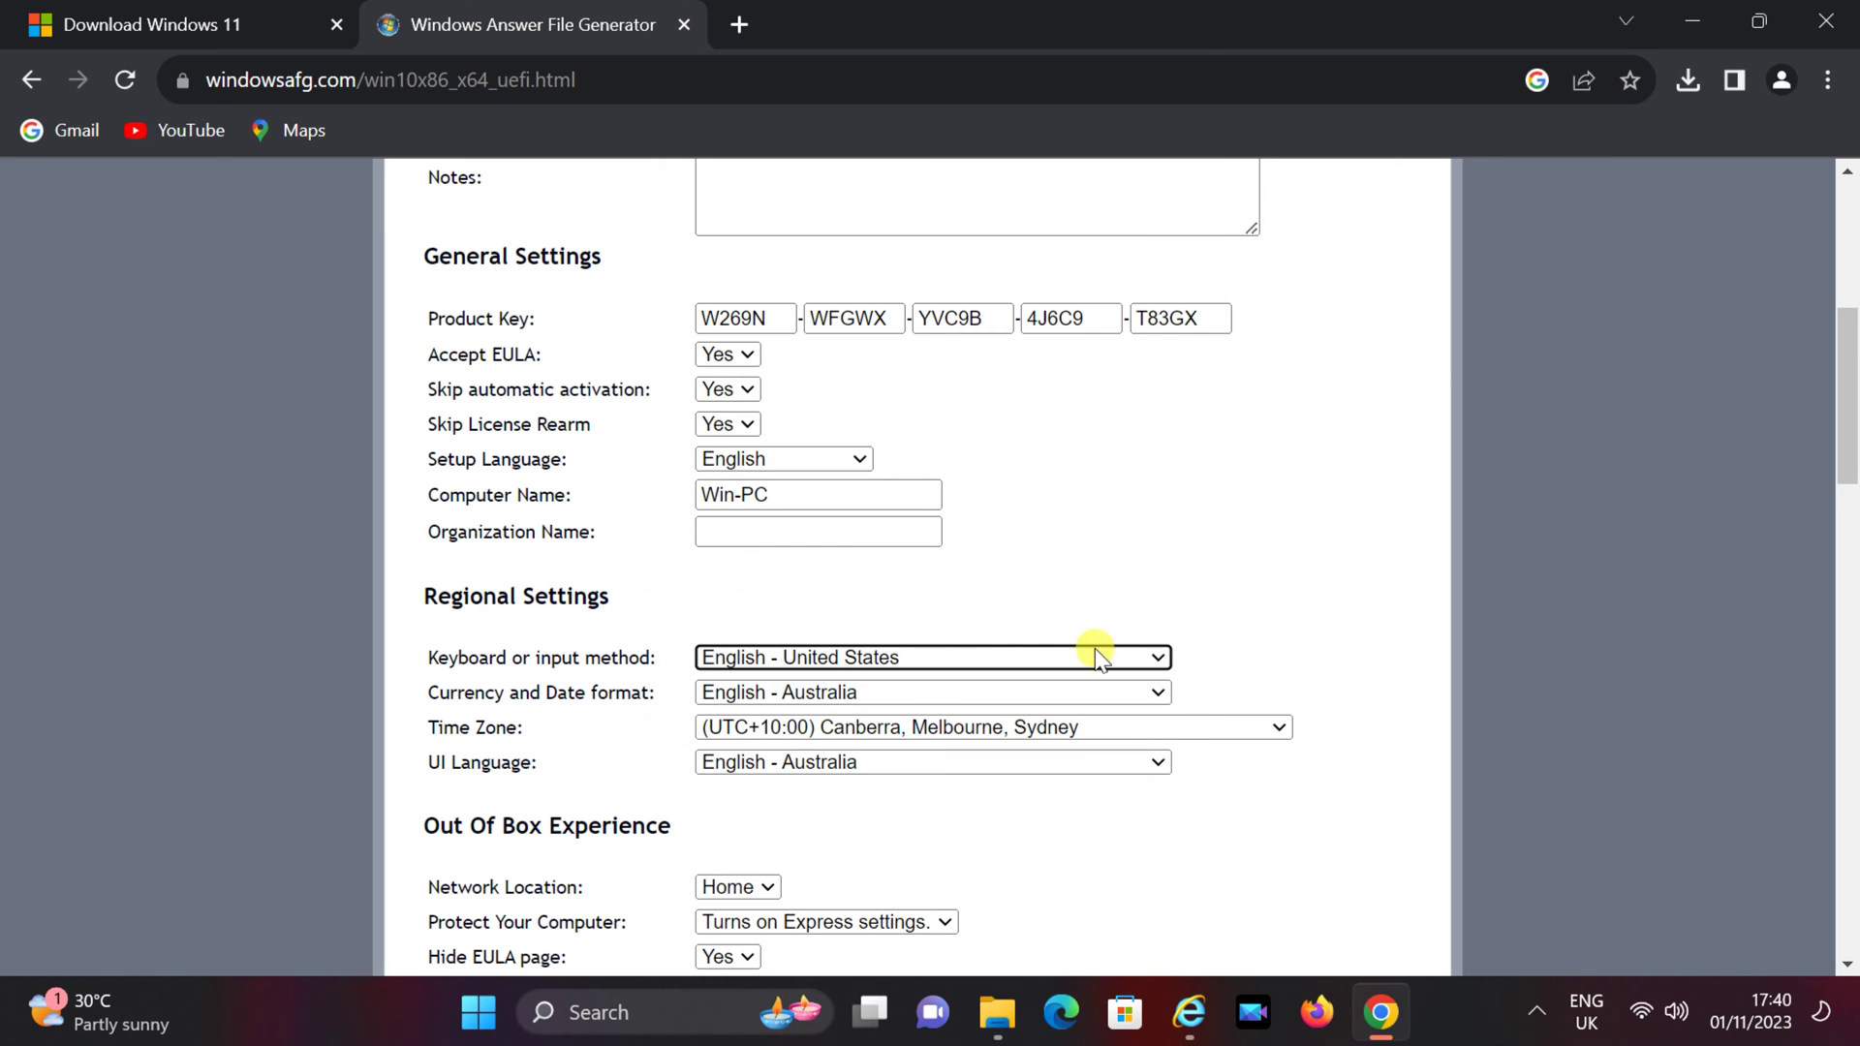
- Set the currency and date format to English - United States
left_click(866, 694)
scroll(872, 635, "down", 3)
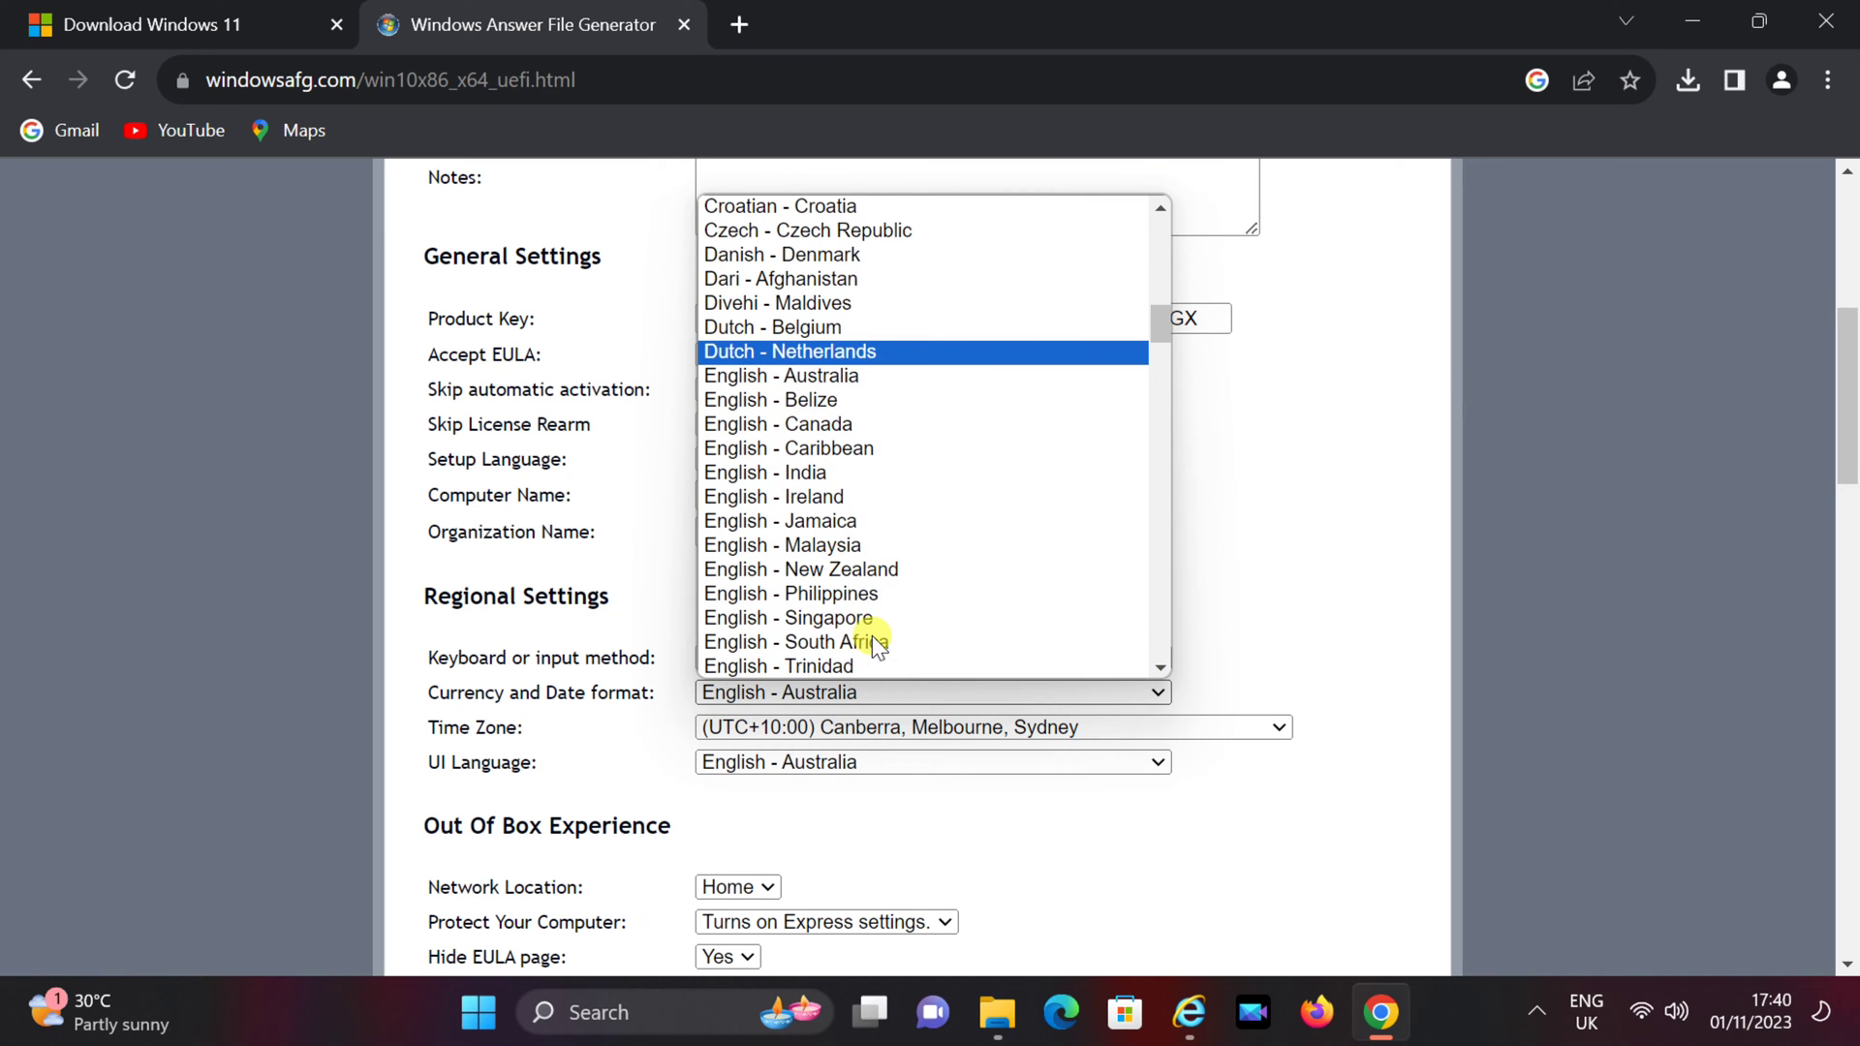
scroll(872, 635, "down", 3)
left_click(857, 428)
left_click(1221, 603)
- Set the time zone to (UTC-08:00) Pacific Time (US & Canada)
left_click(876, 728)
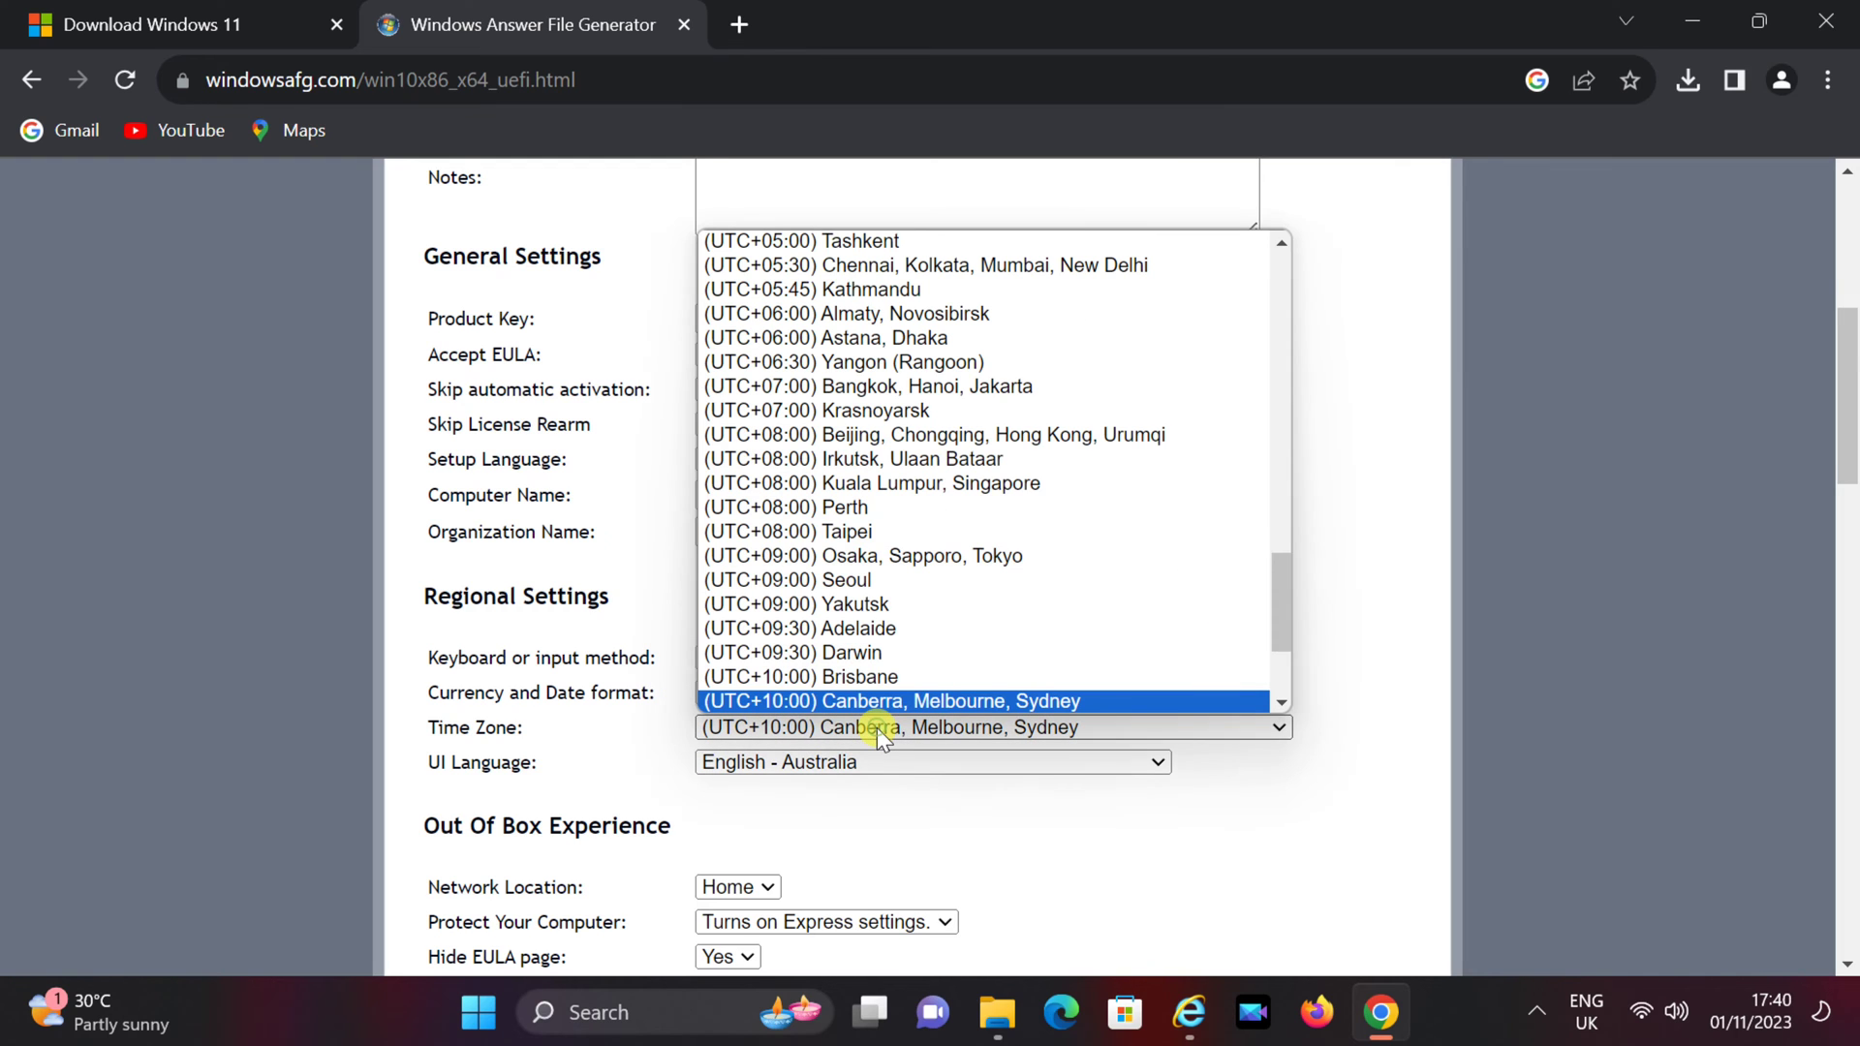
scroll(1176, 653, "down", 2)
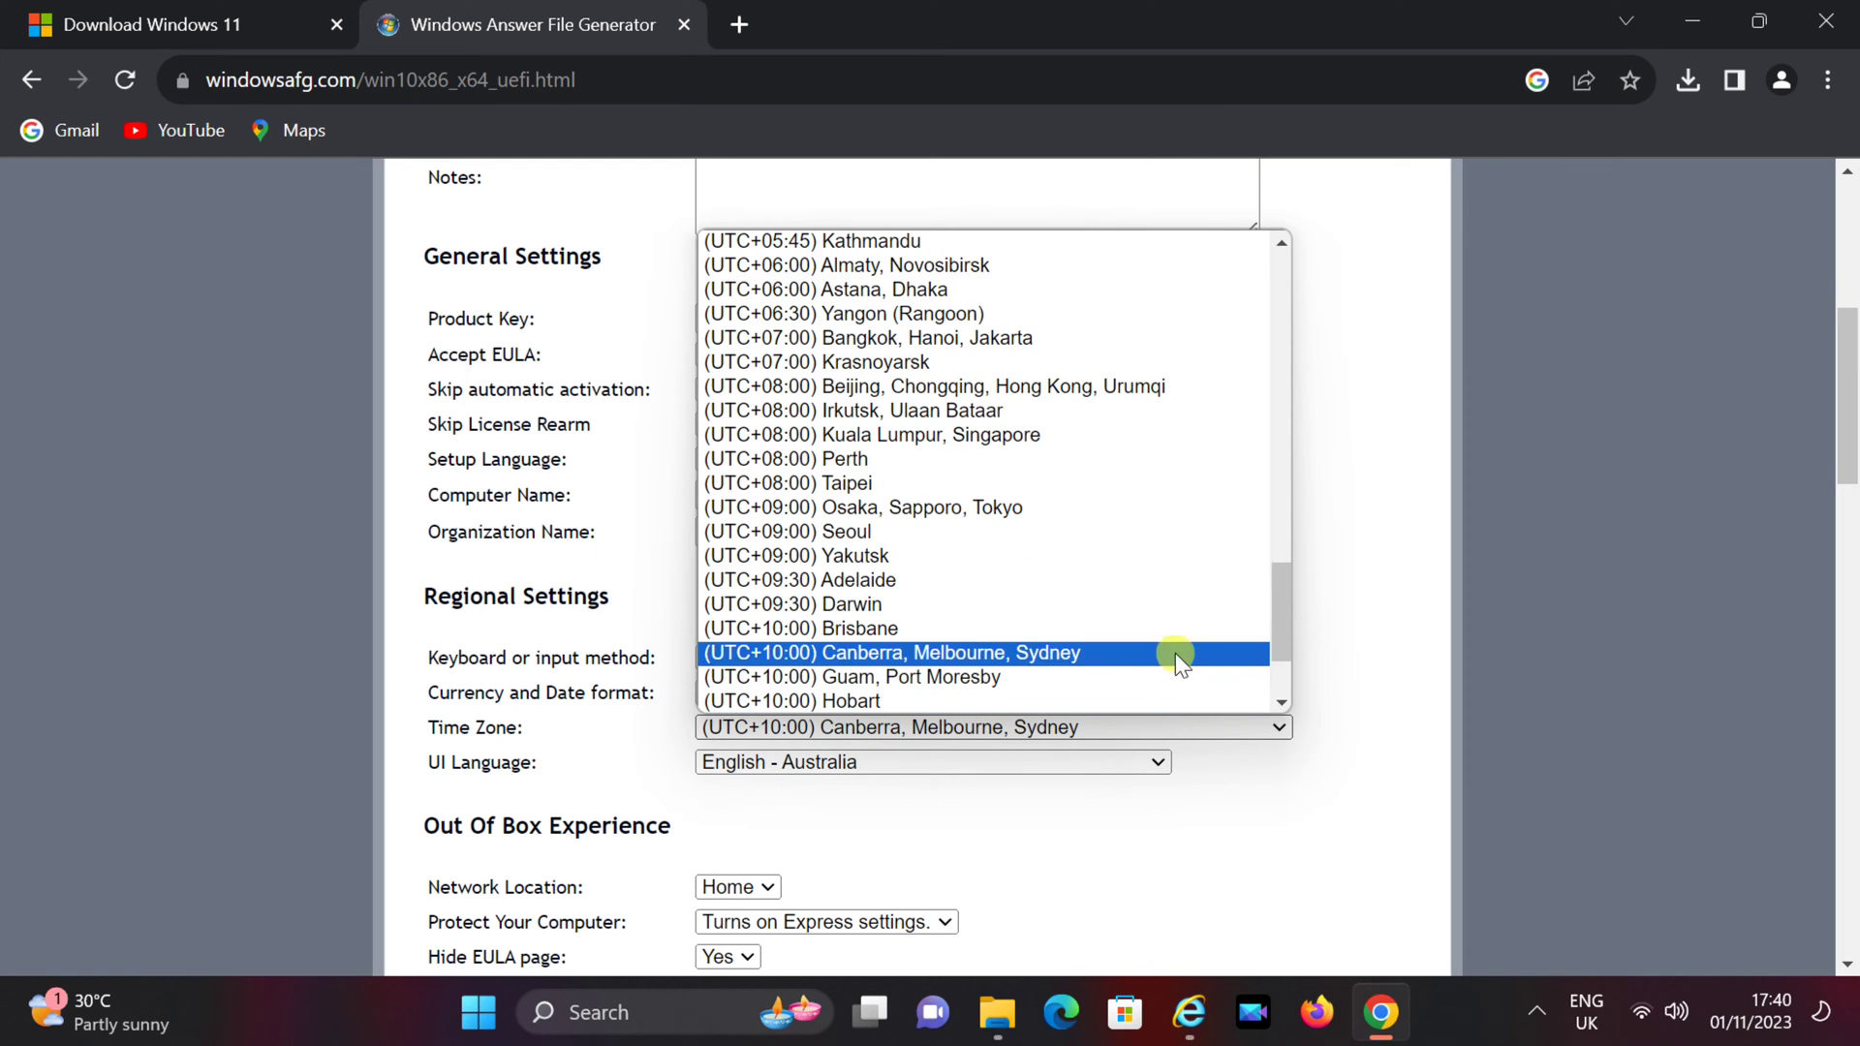
left_click_drag(1276, 625, 1272, 258)
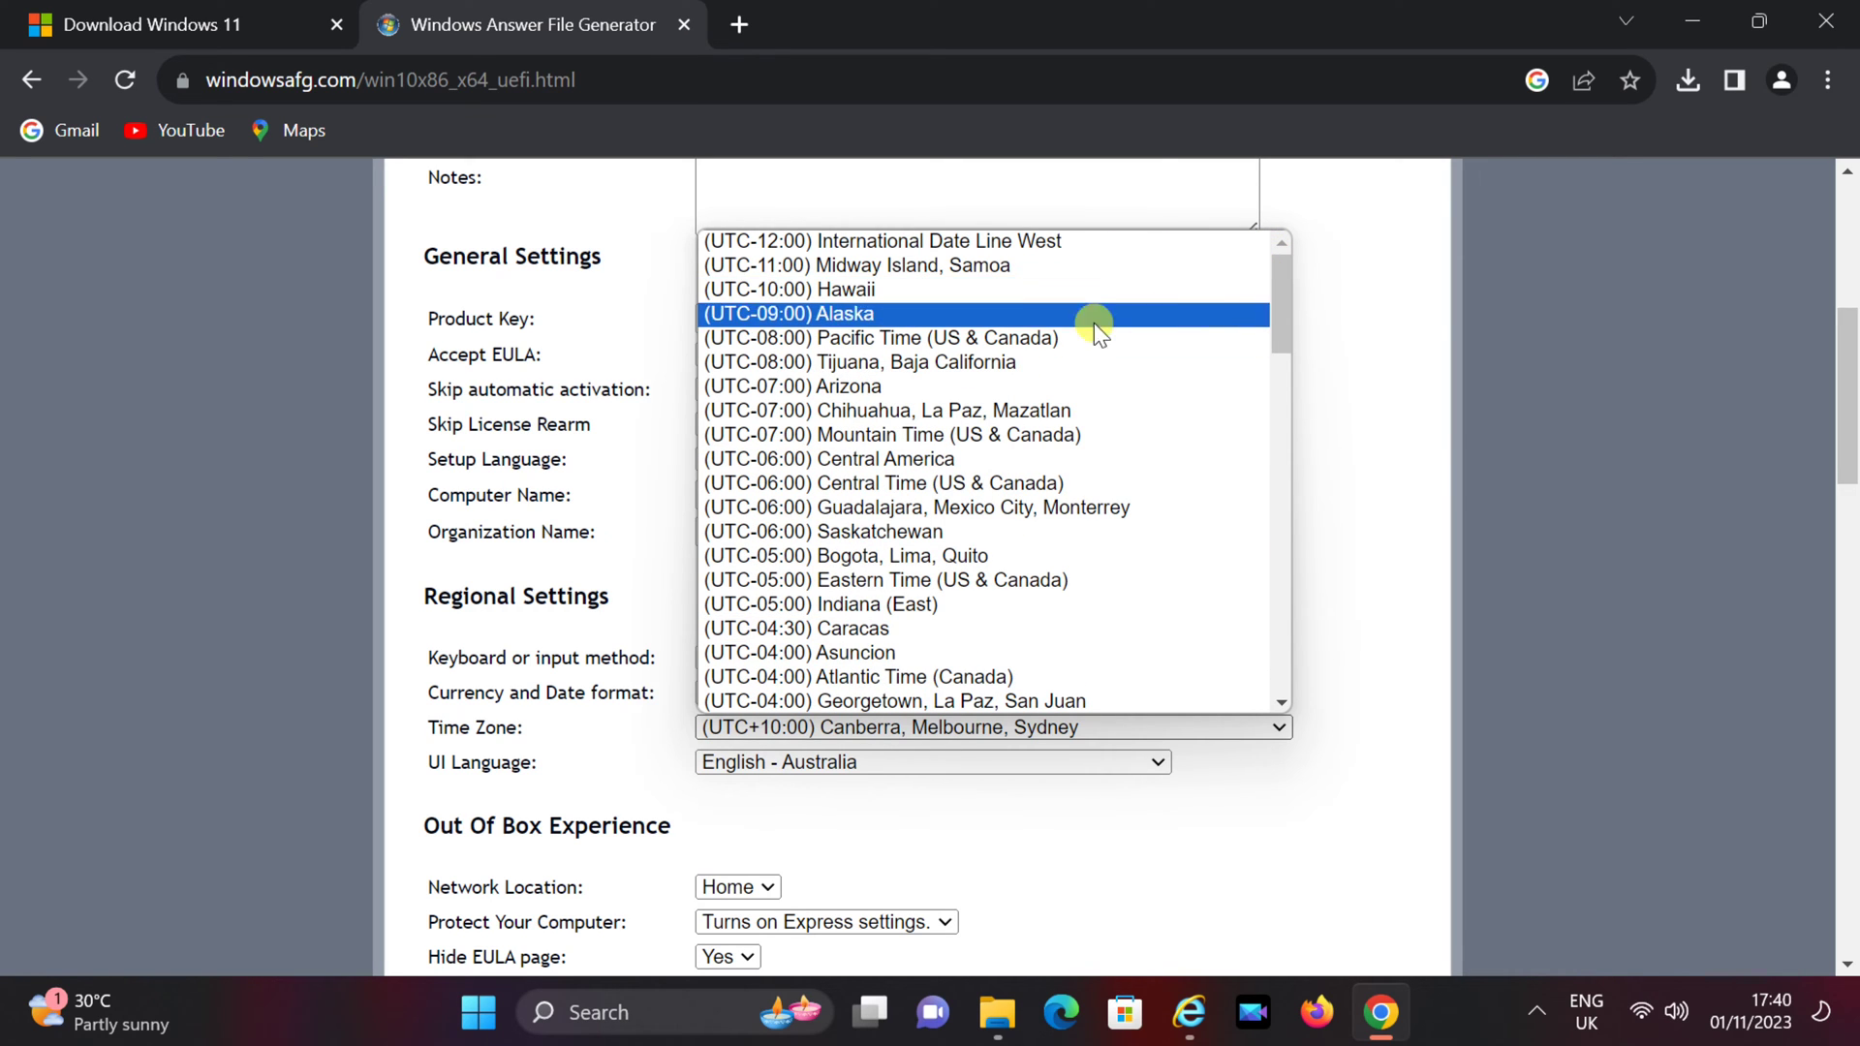
left_click(1003, 339)
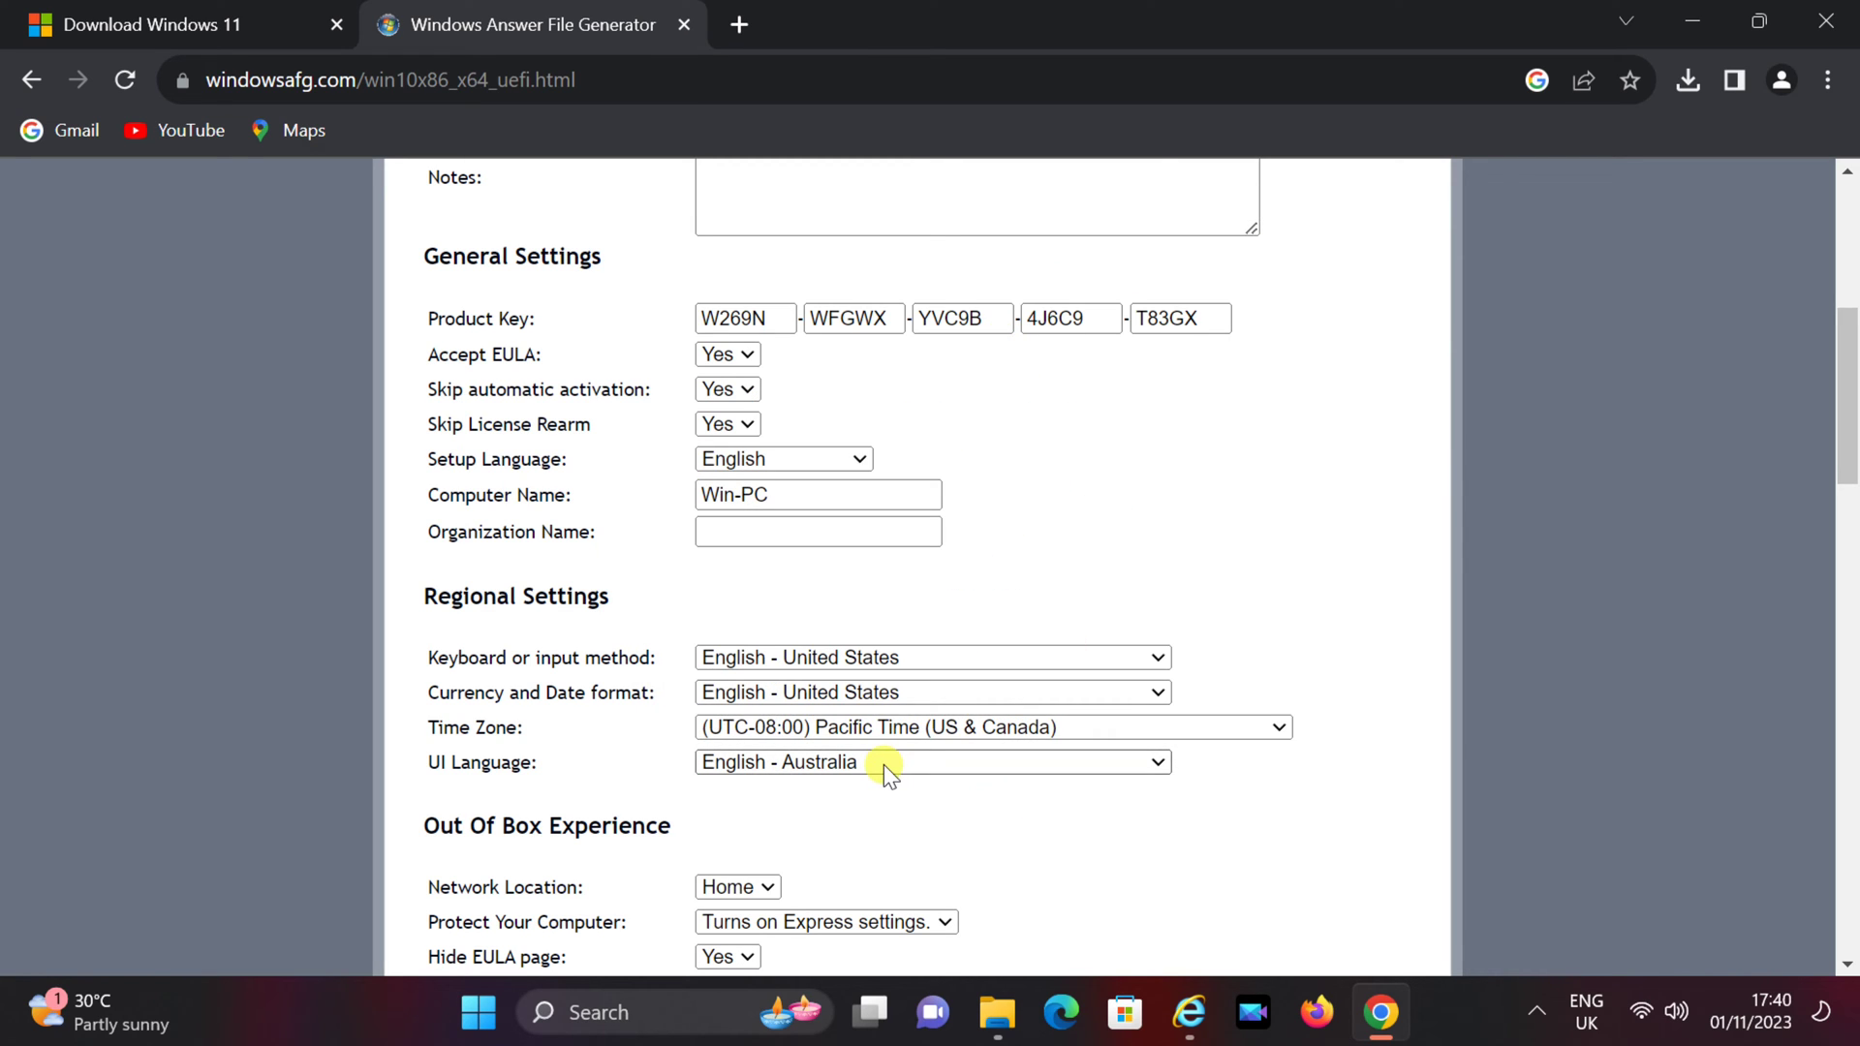
- Set the UI language in the regional settings to English - United States
left_click(812, 763)
left_click_drag(1155, 370, 1159, 418)
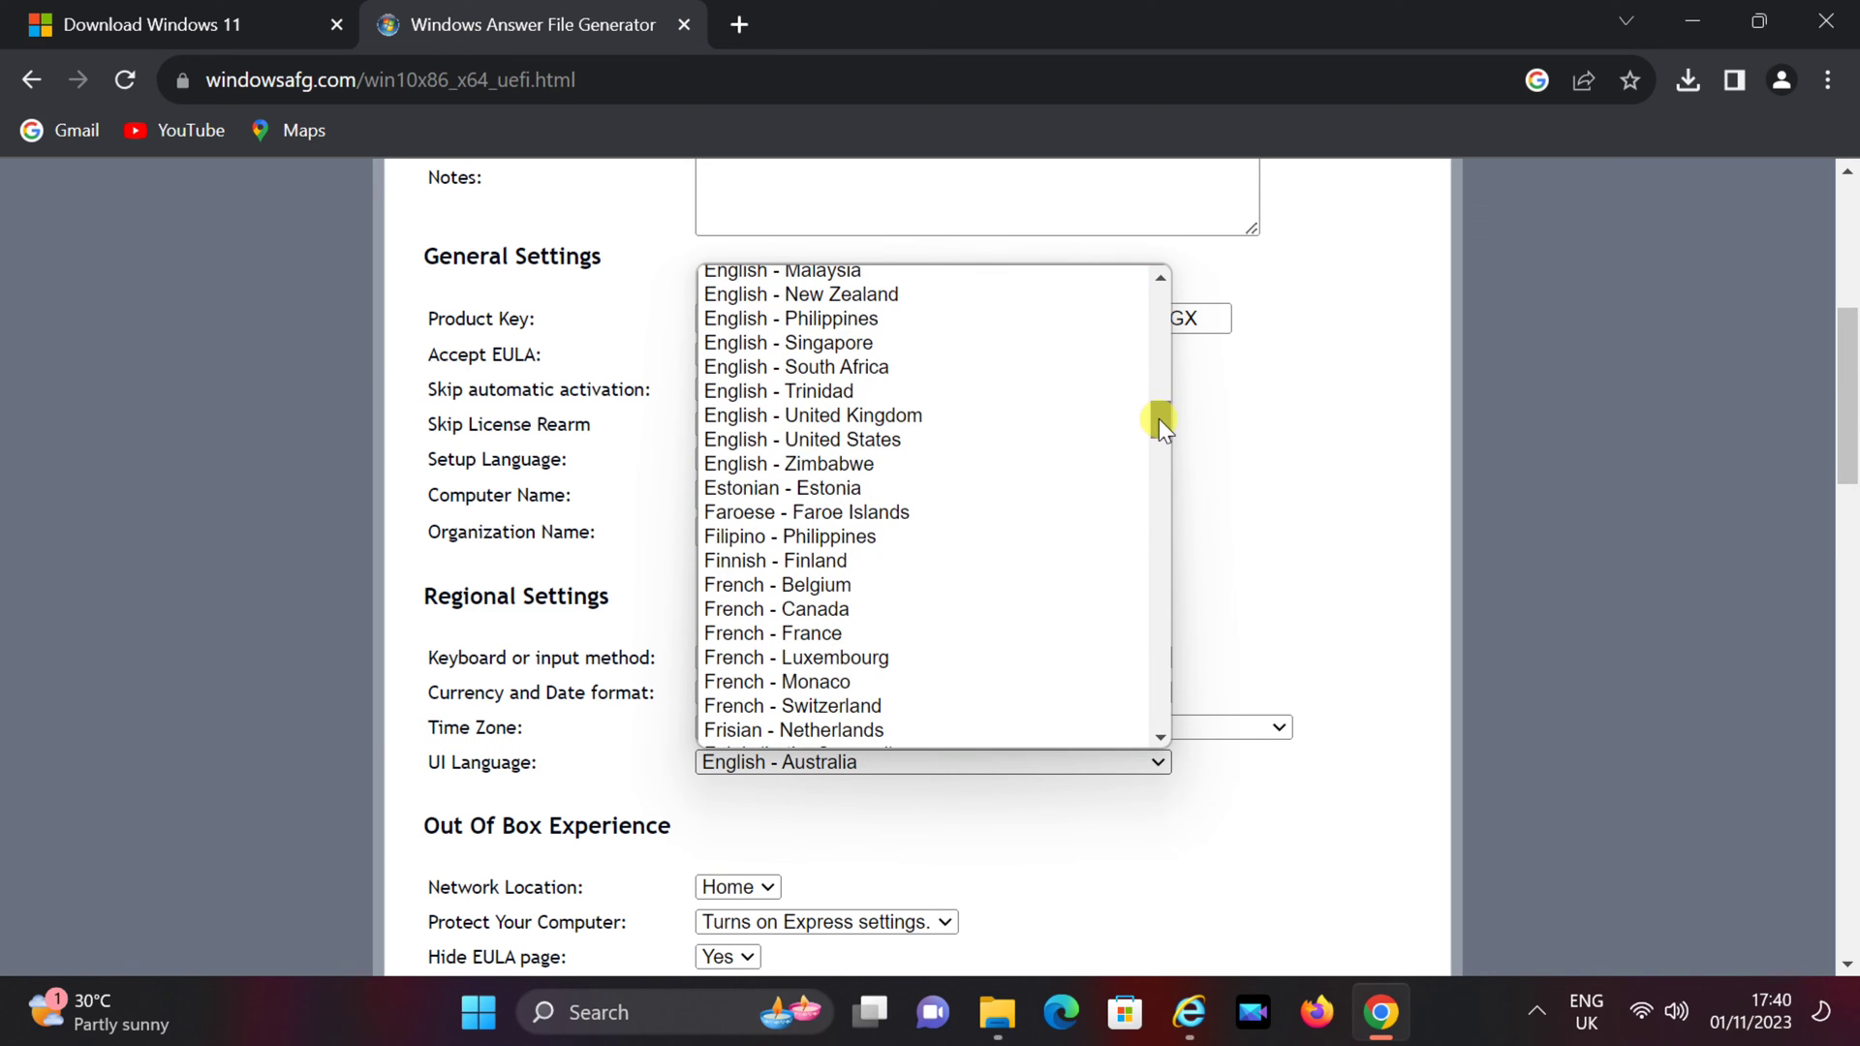
left_click(974, 440)
- Set the network location in the Out Of Box Experience settings to Work
scroll(1048, 824, "down", 3)
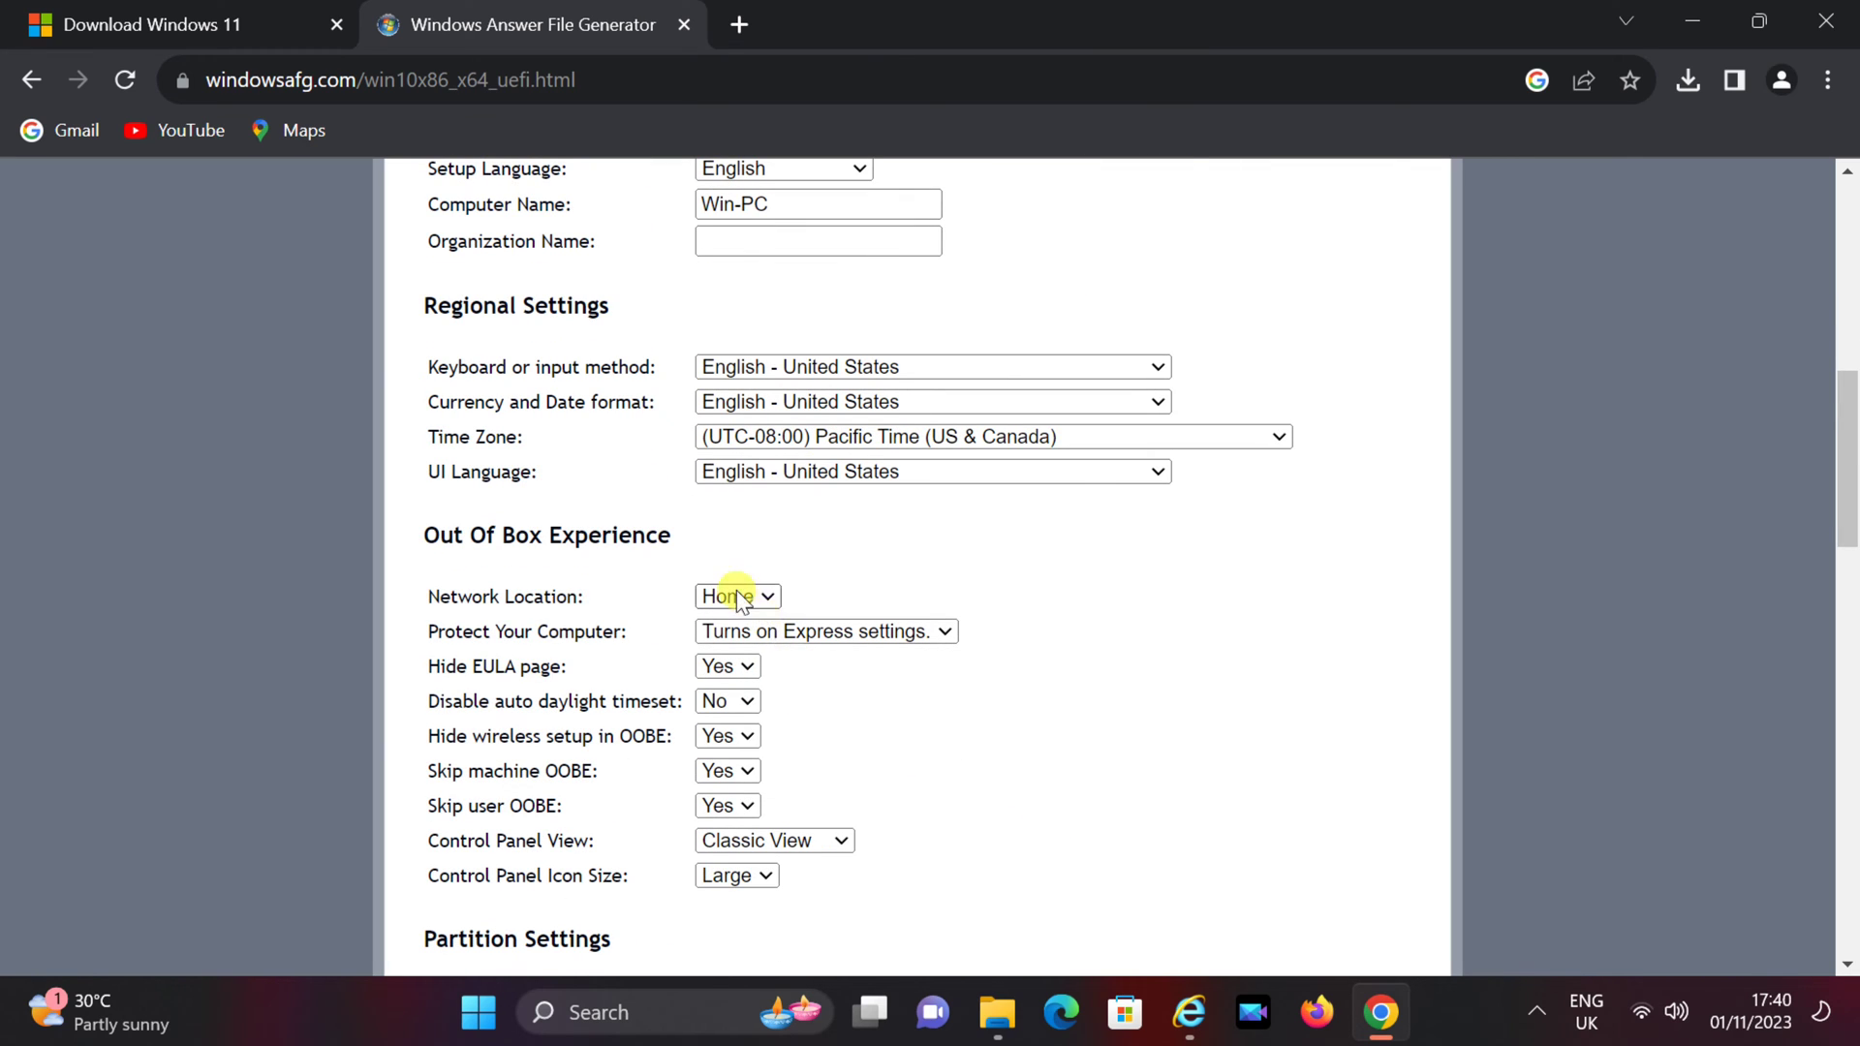
left_click(764, 595)
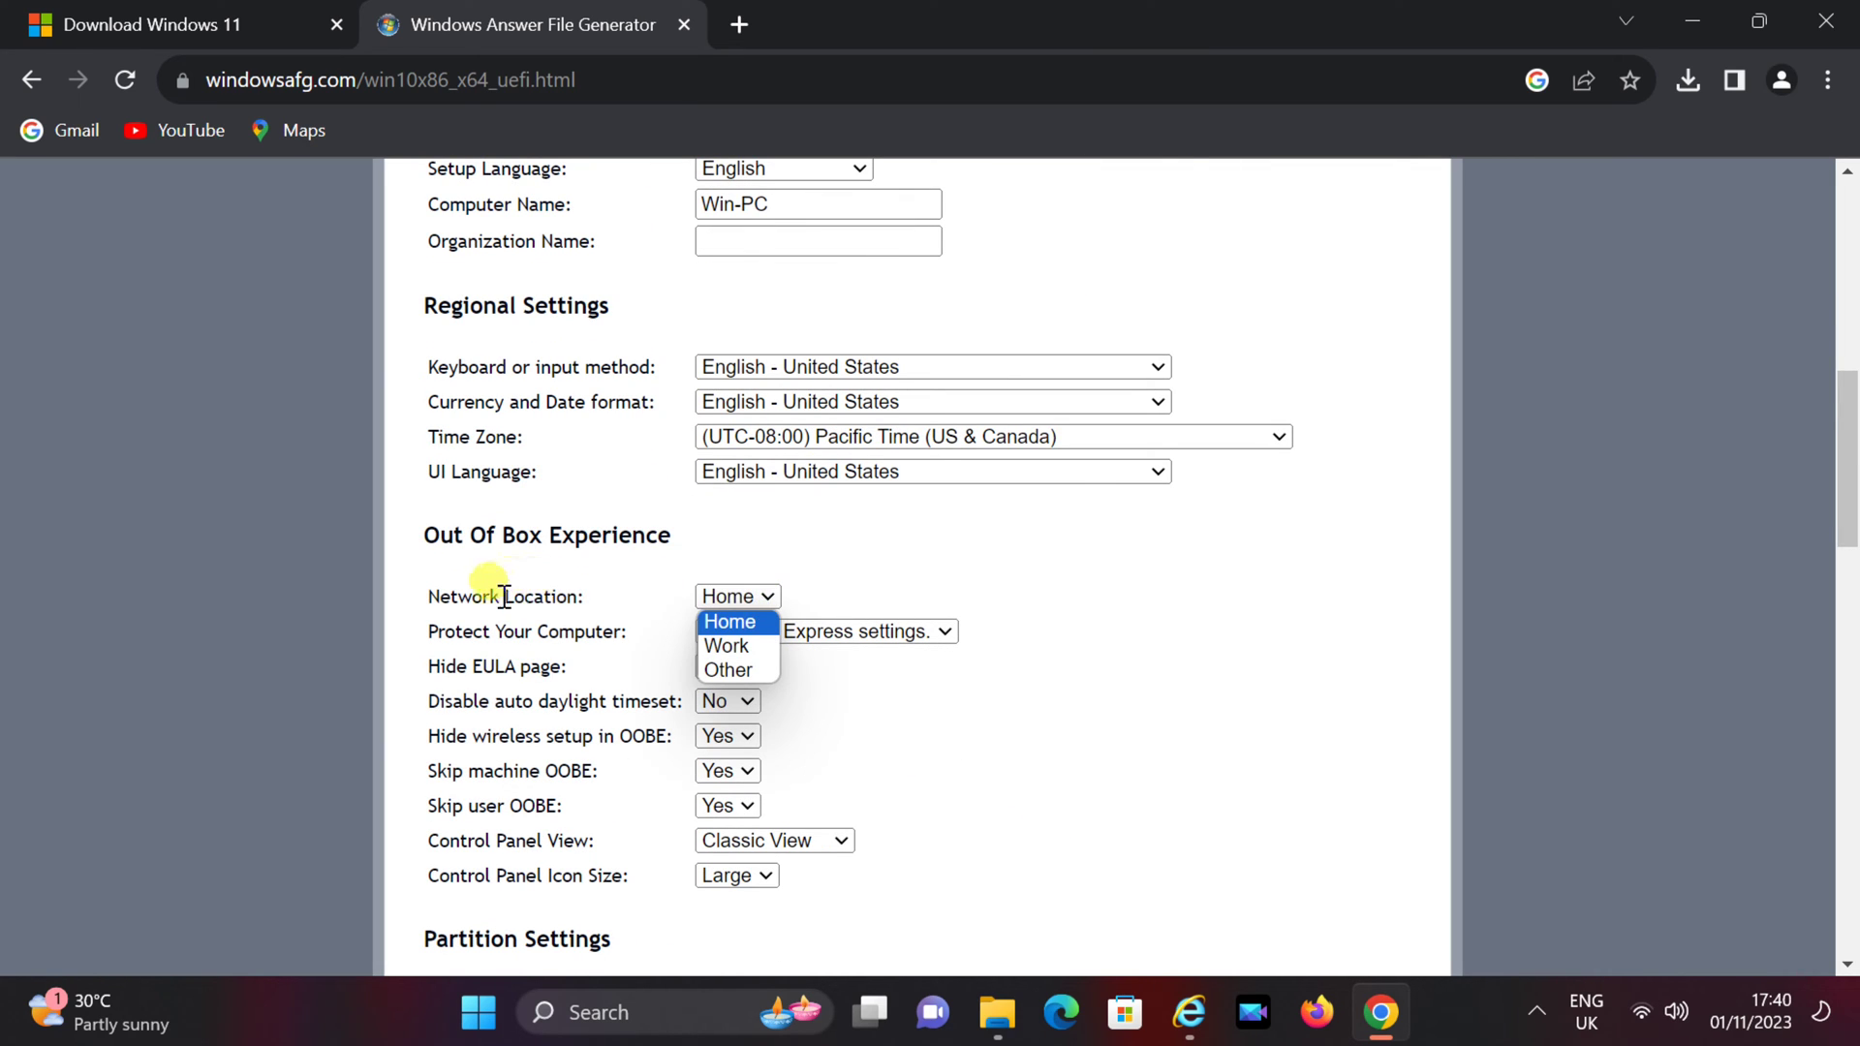
left_click(741, 645)
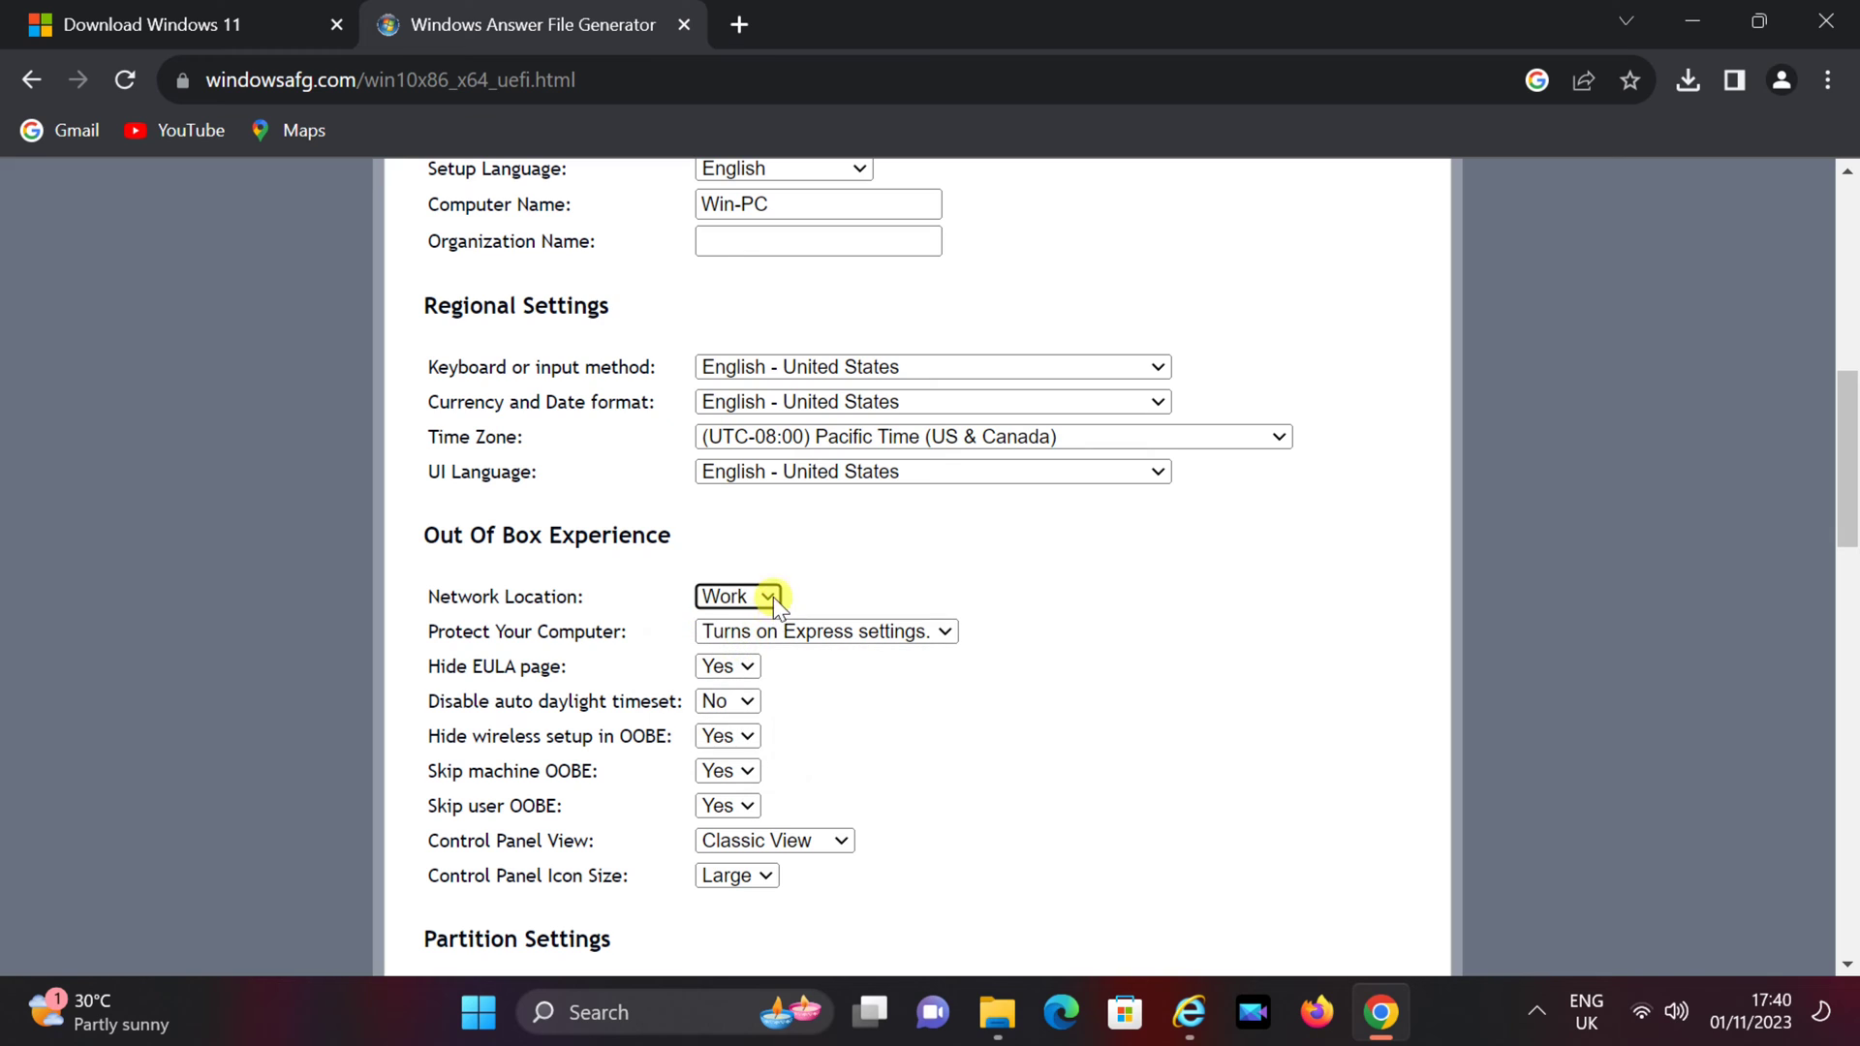
- Switch the network location to Home and back to Work
left_click(706, 598)
left_click(722, 622)
left_click(752, 596)
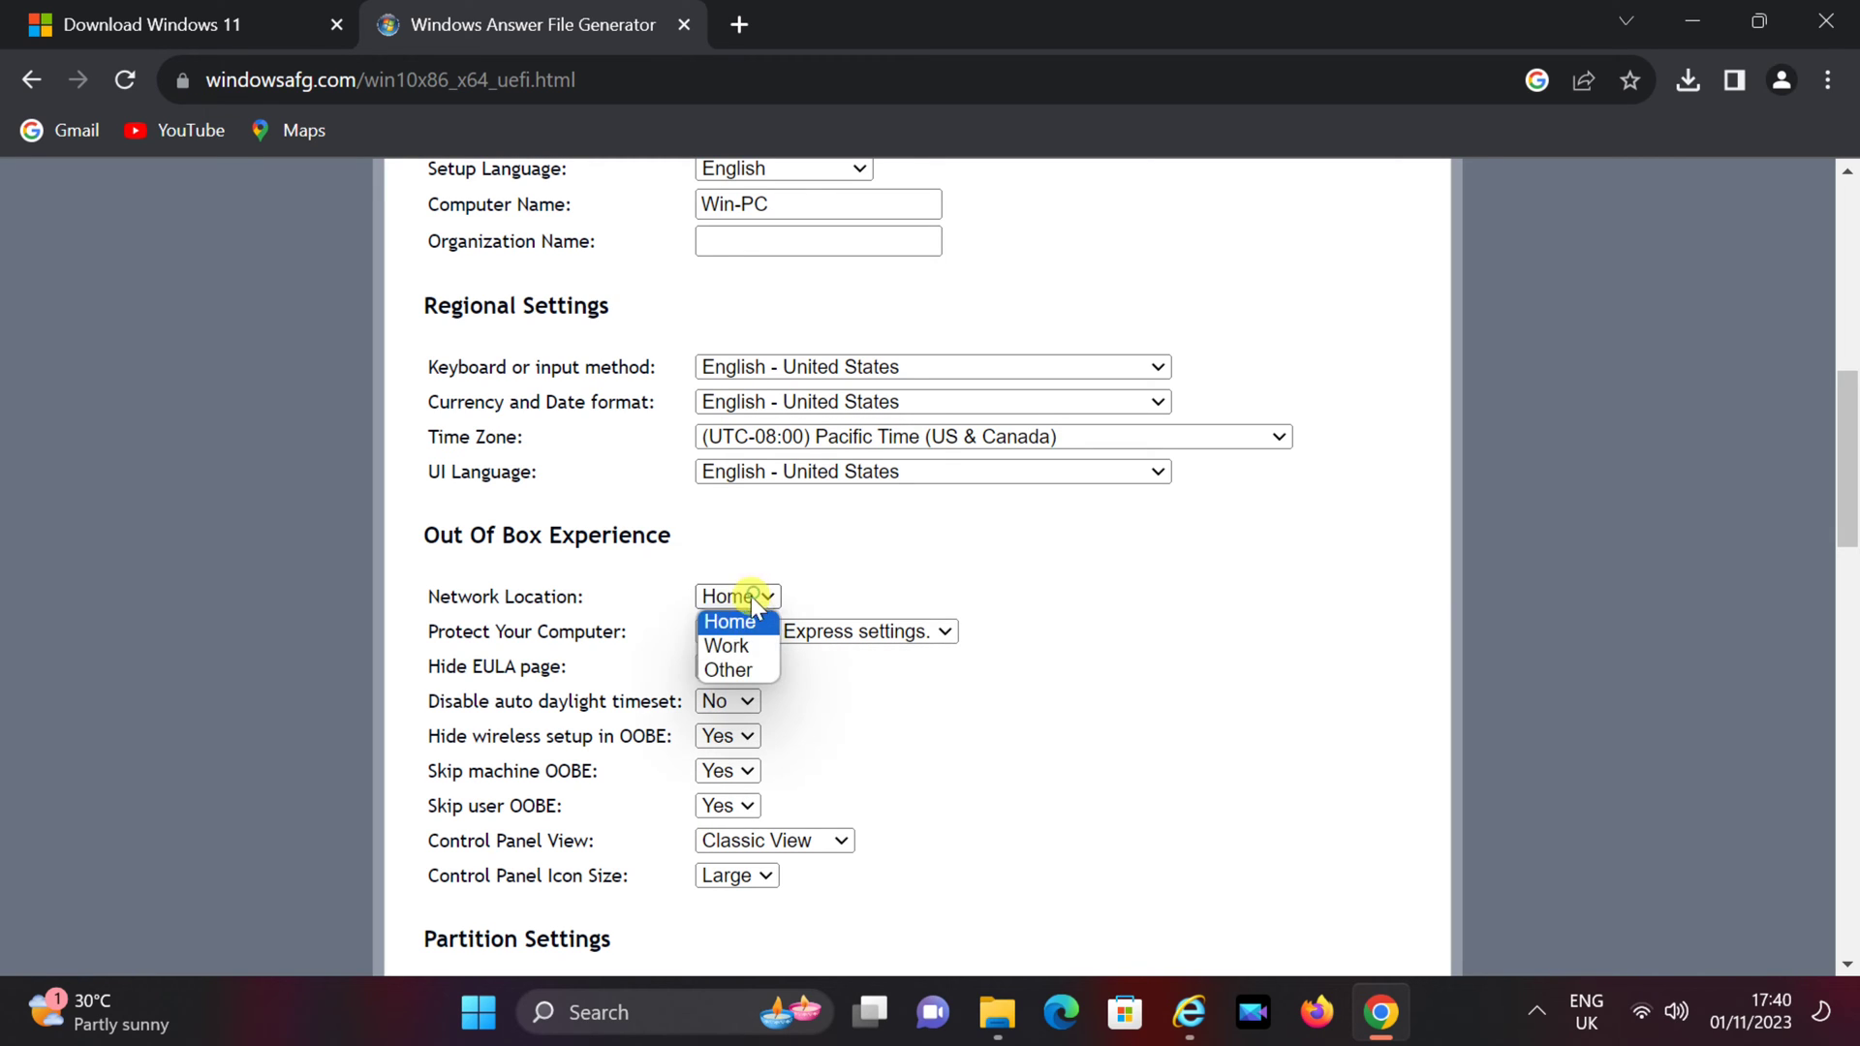
left_click(735, 644)
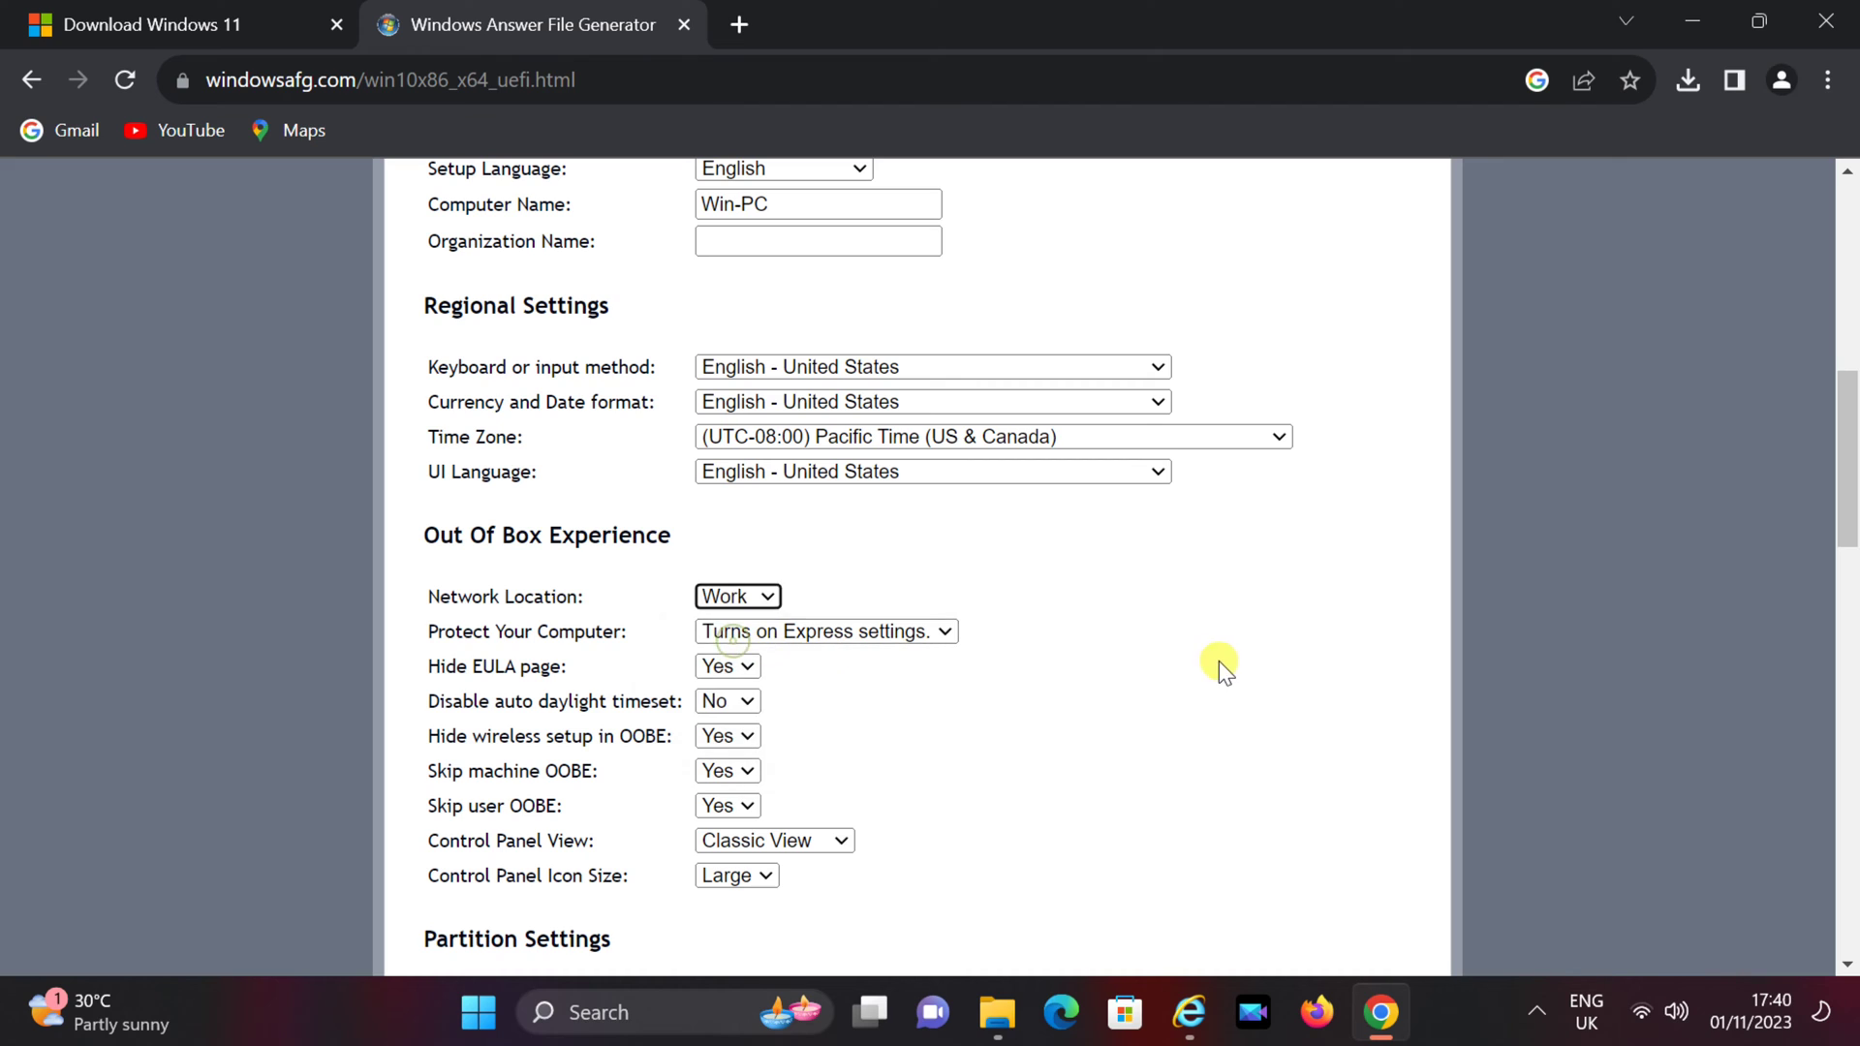
- Review the Protect Your Computer and Control Panel View options, keeping Turns on Express settings and Classic View
left_click(892, 634)
left_click(839, 632)
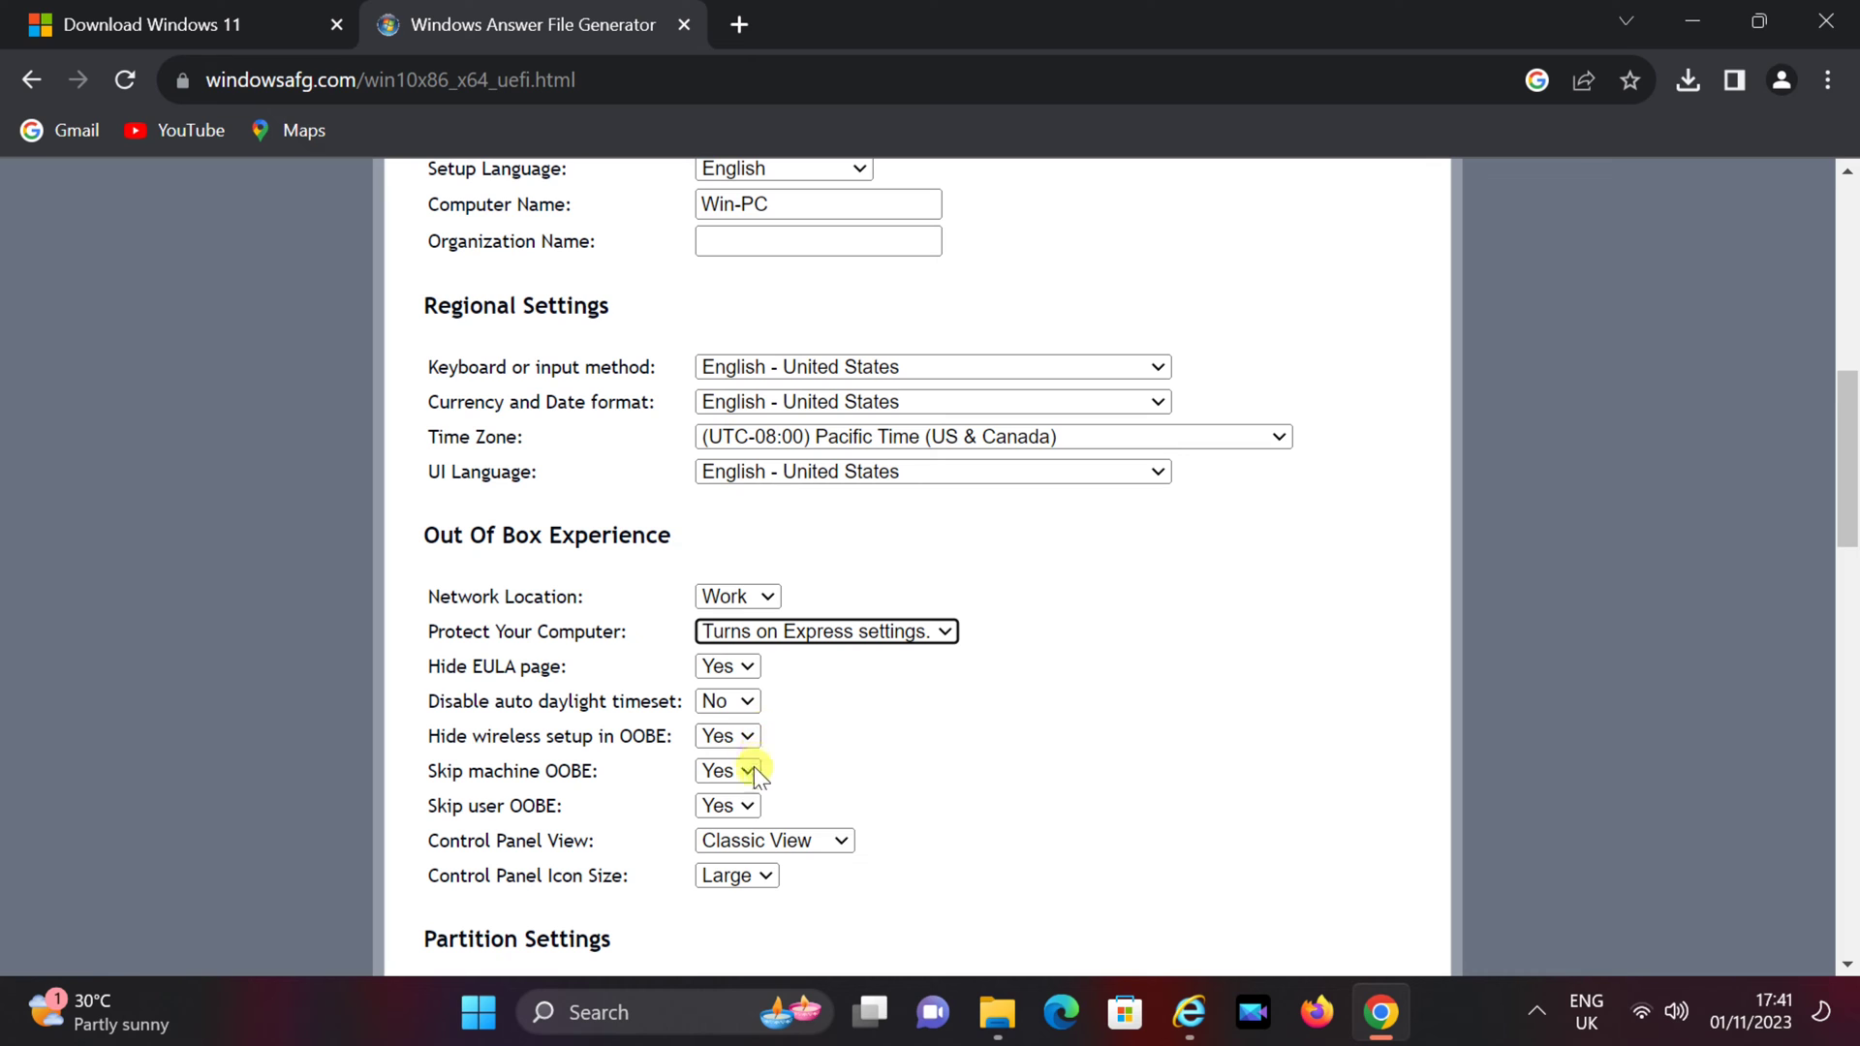
scroll(996, 830, "down", 3)
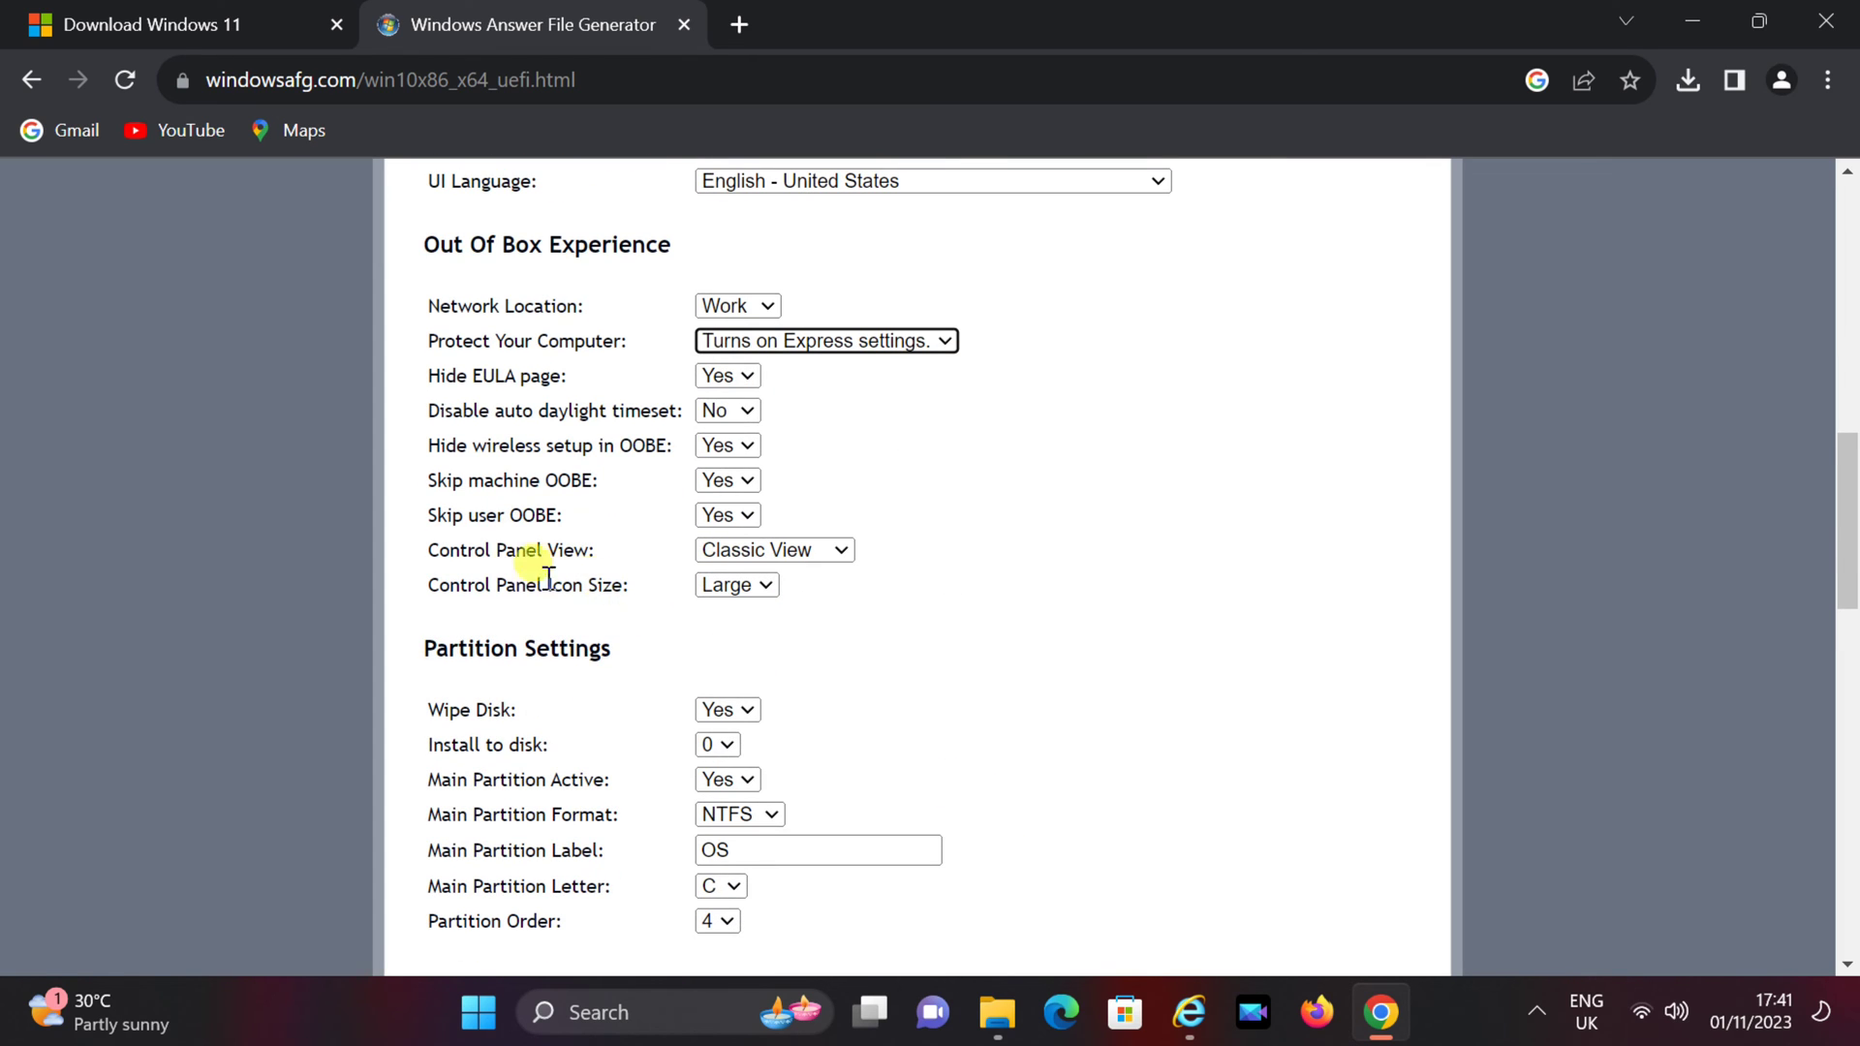
left_click(764, 552)
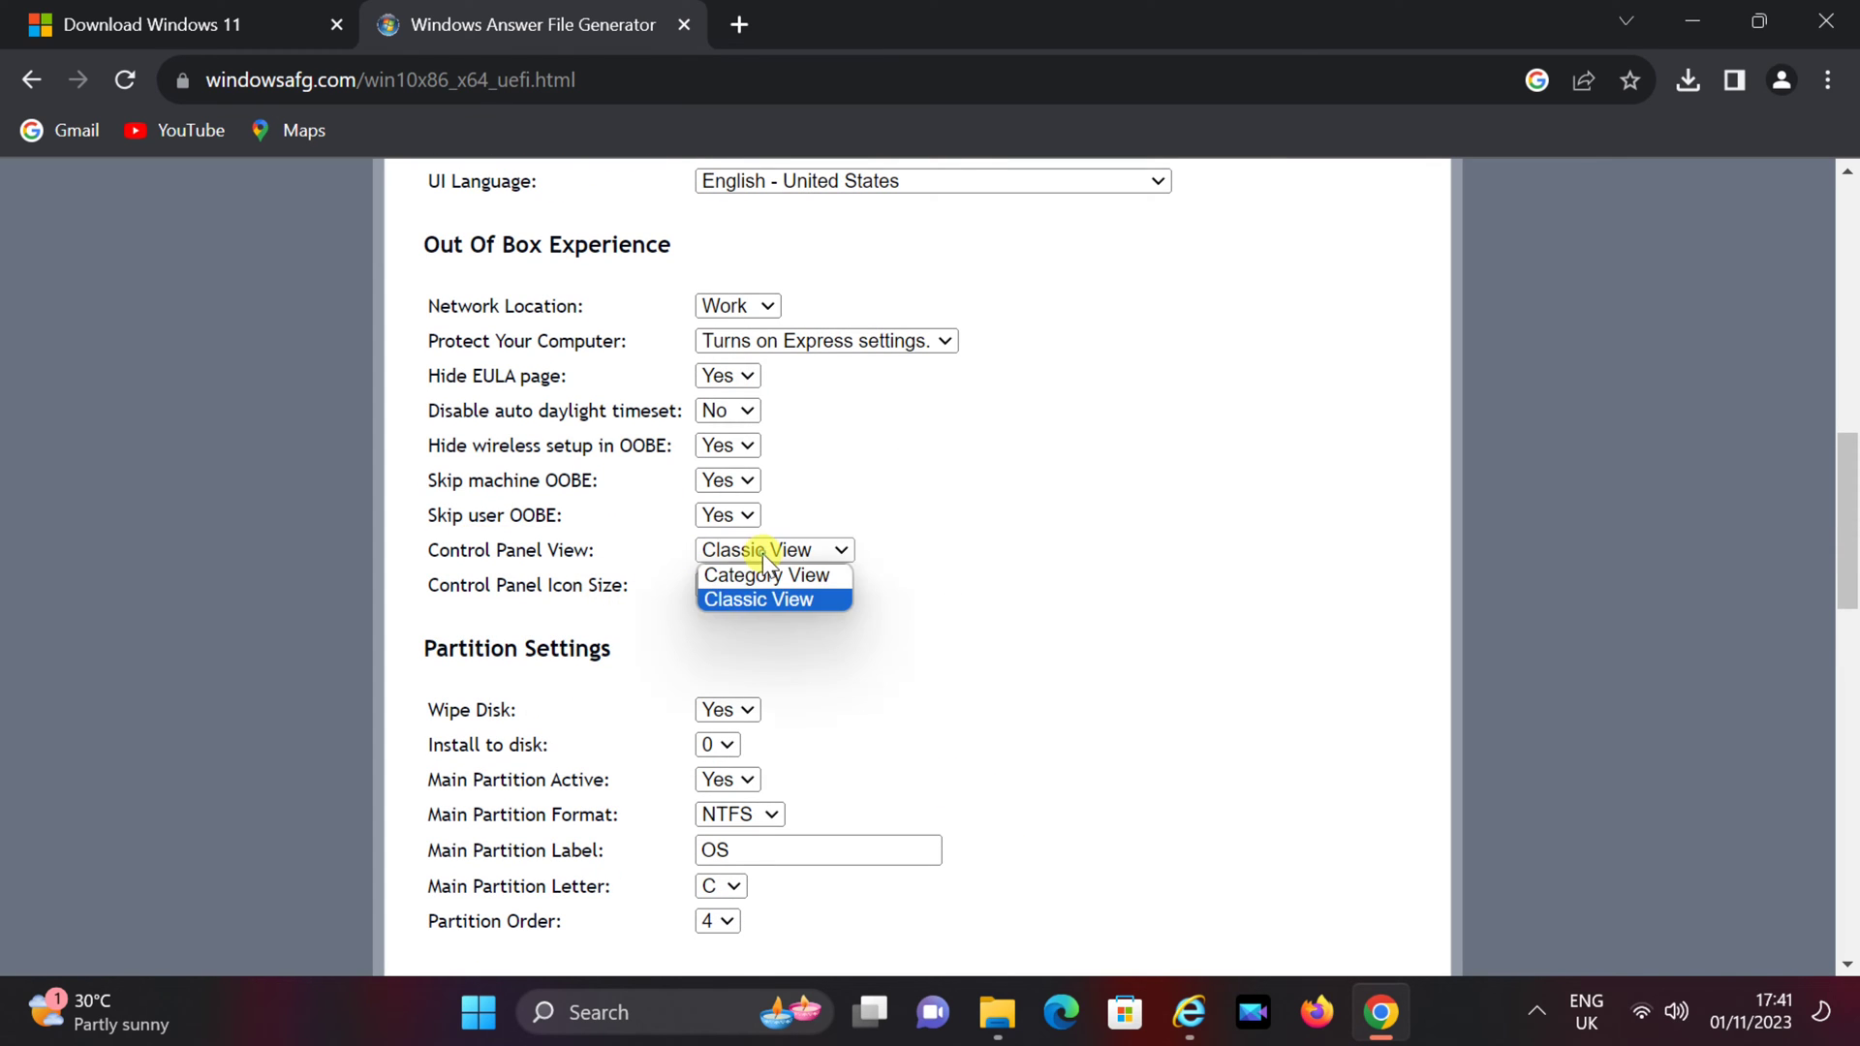
left_click(942, 523)
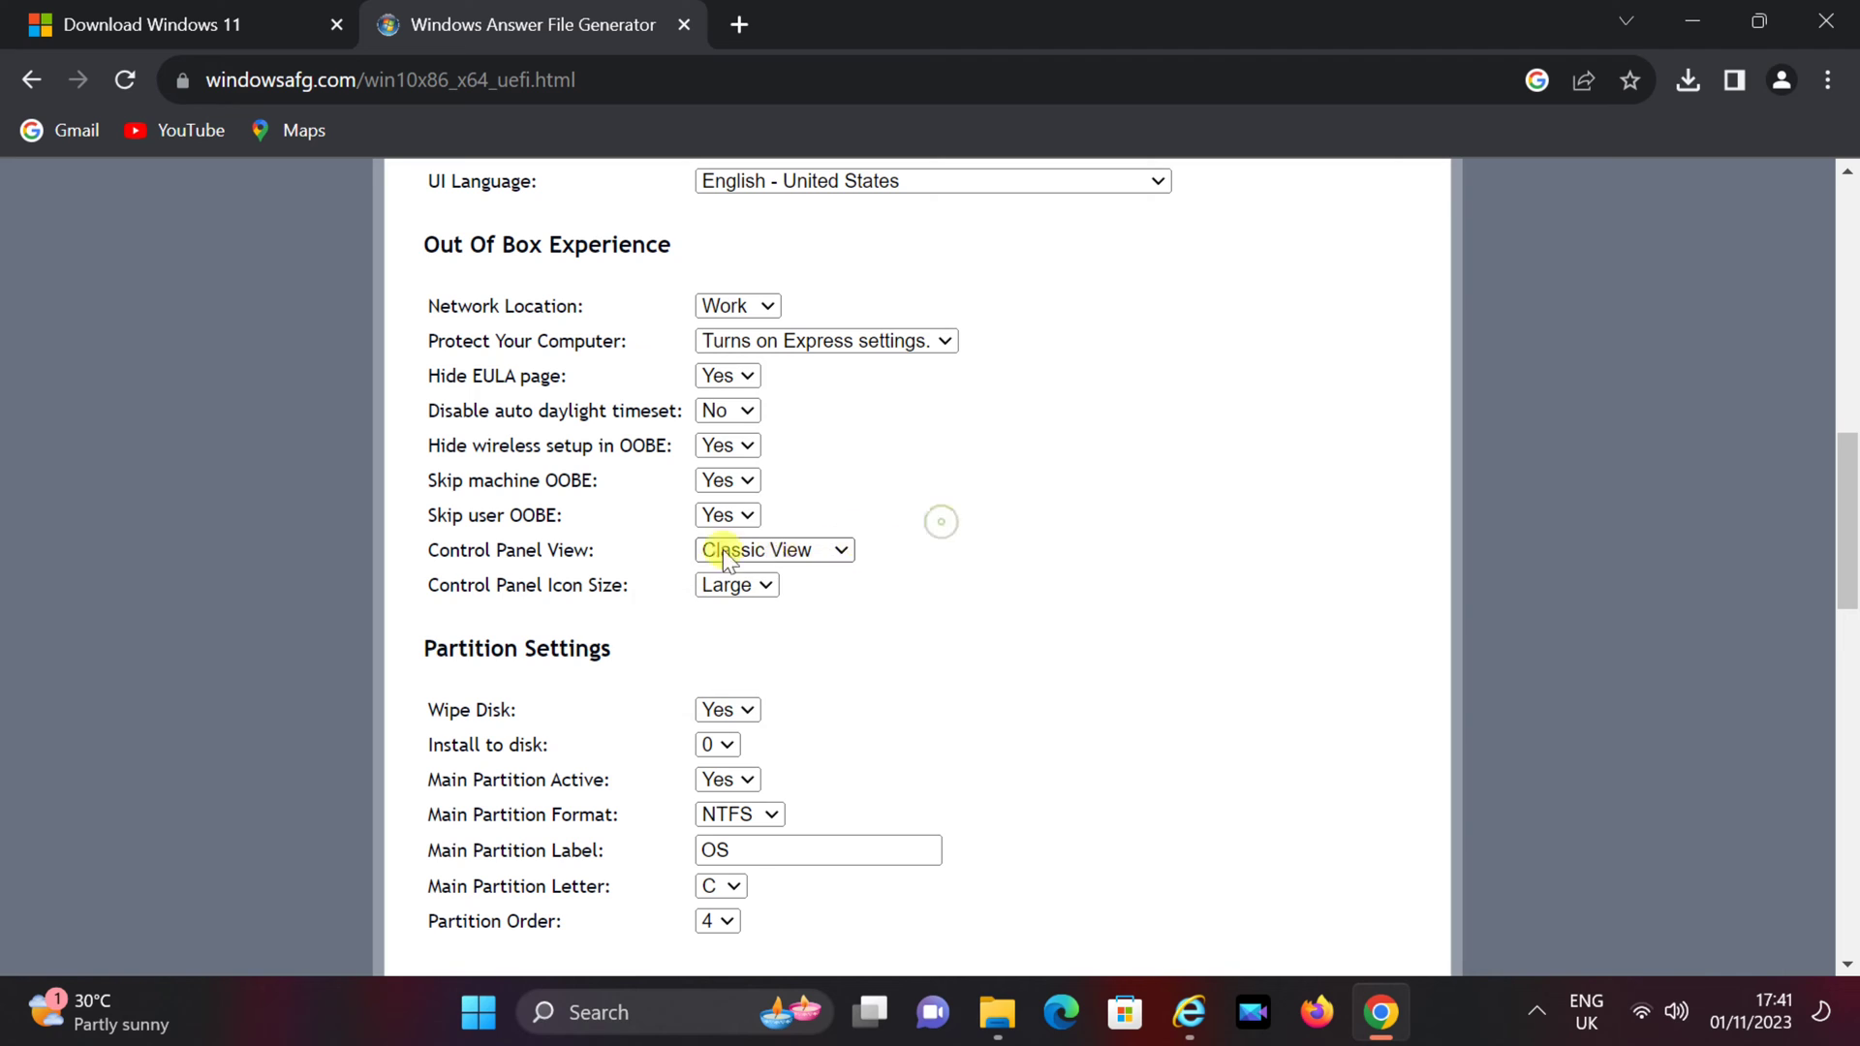
- Choose disk 0 as the installation disk in the partition settings
scroll(945, 636, "down", 2)
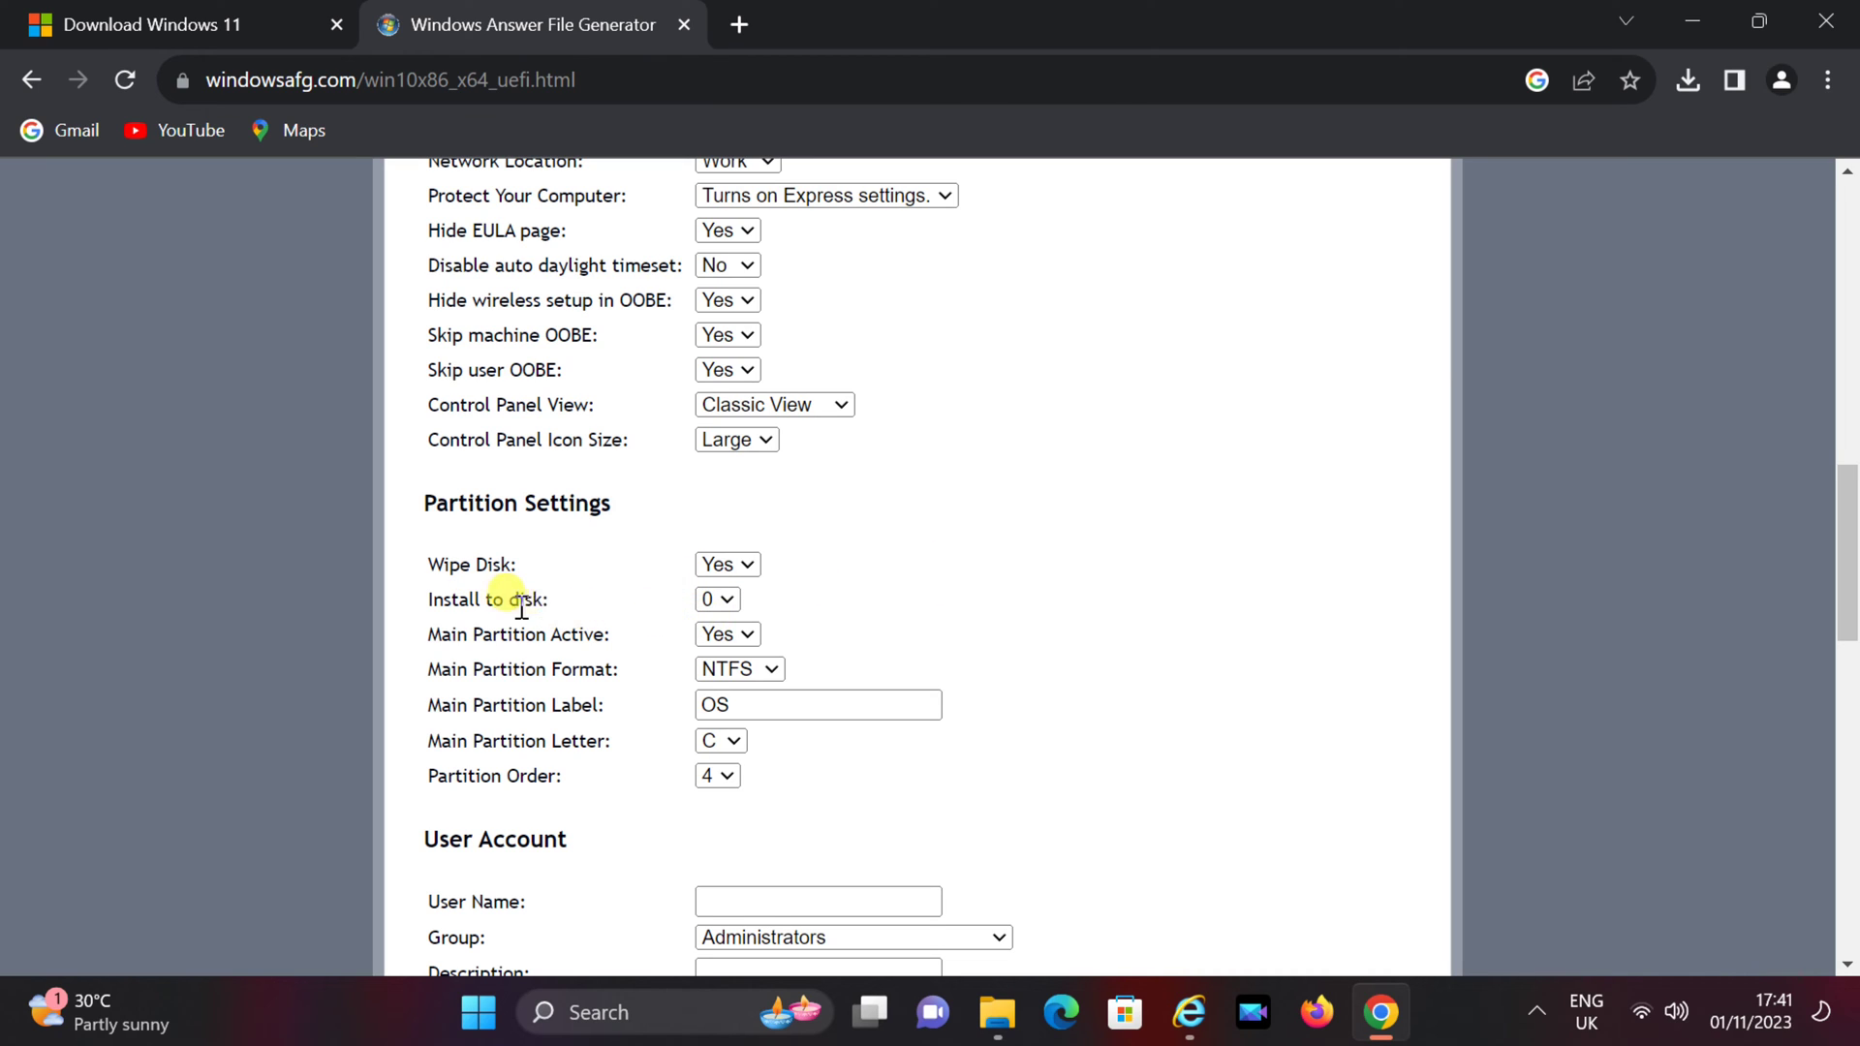
left_click(725, 600)
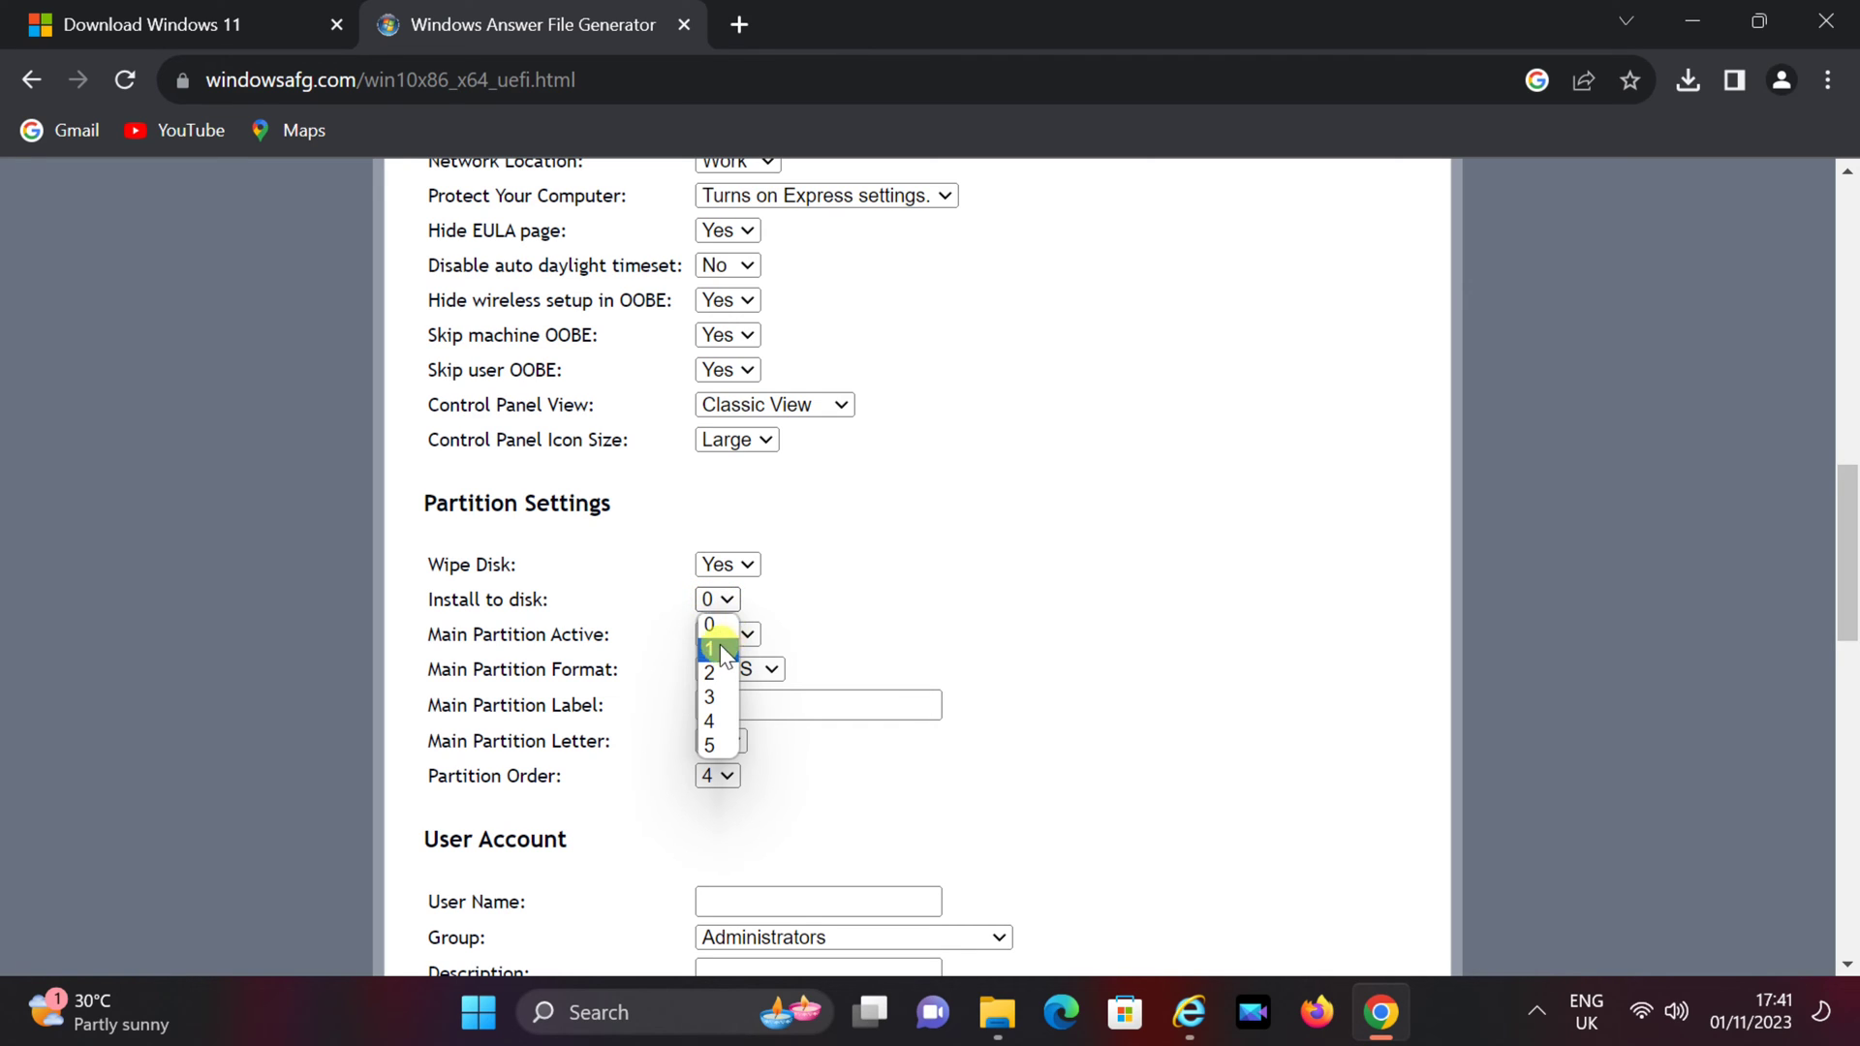
left_click(713, 624)
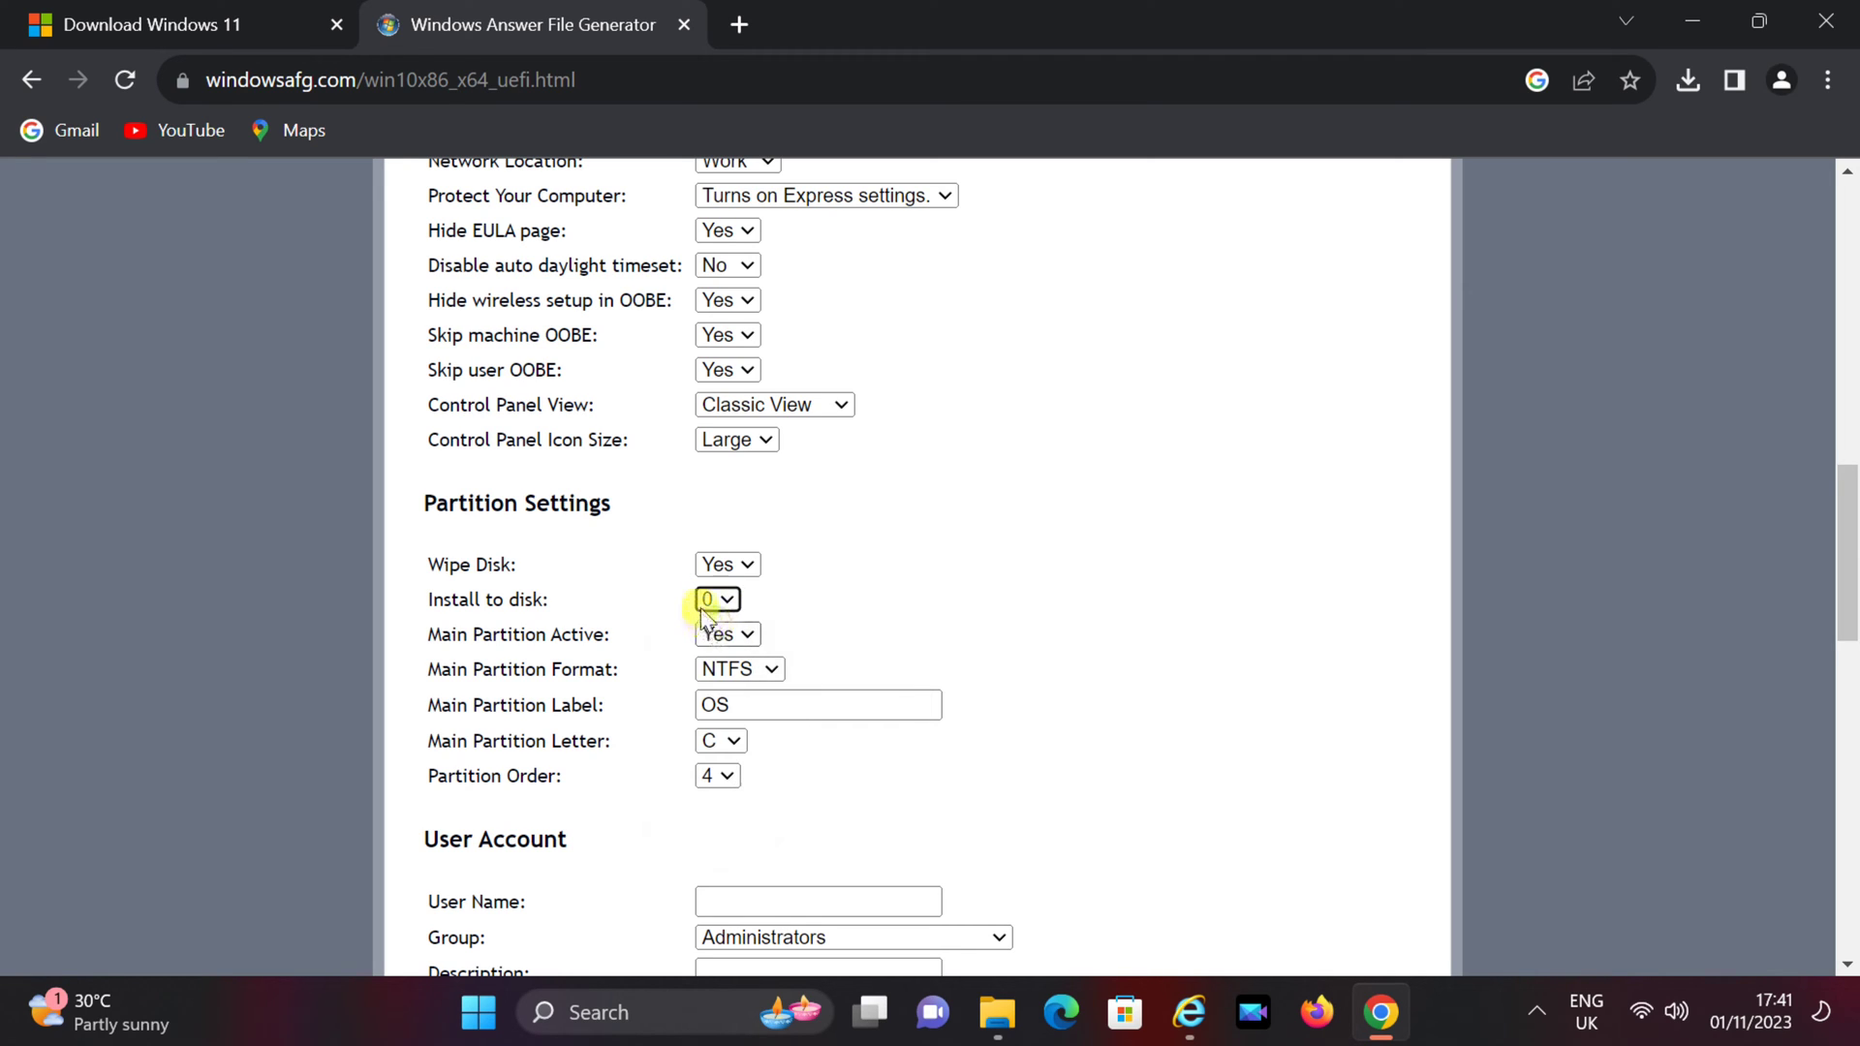
left_click(767, 603)
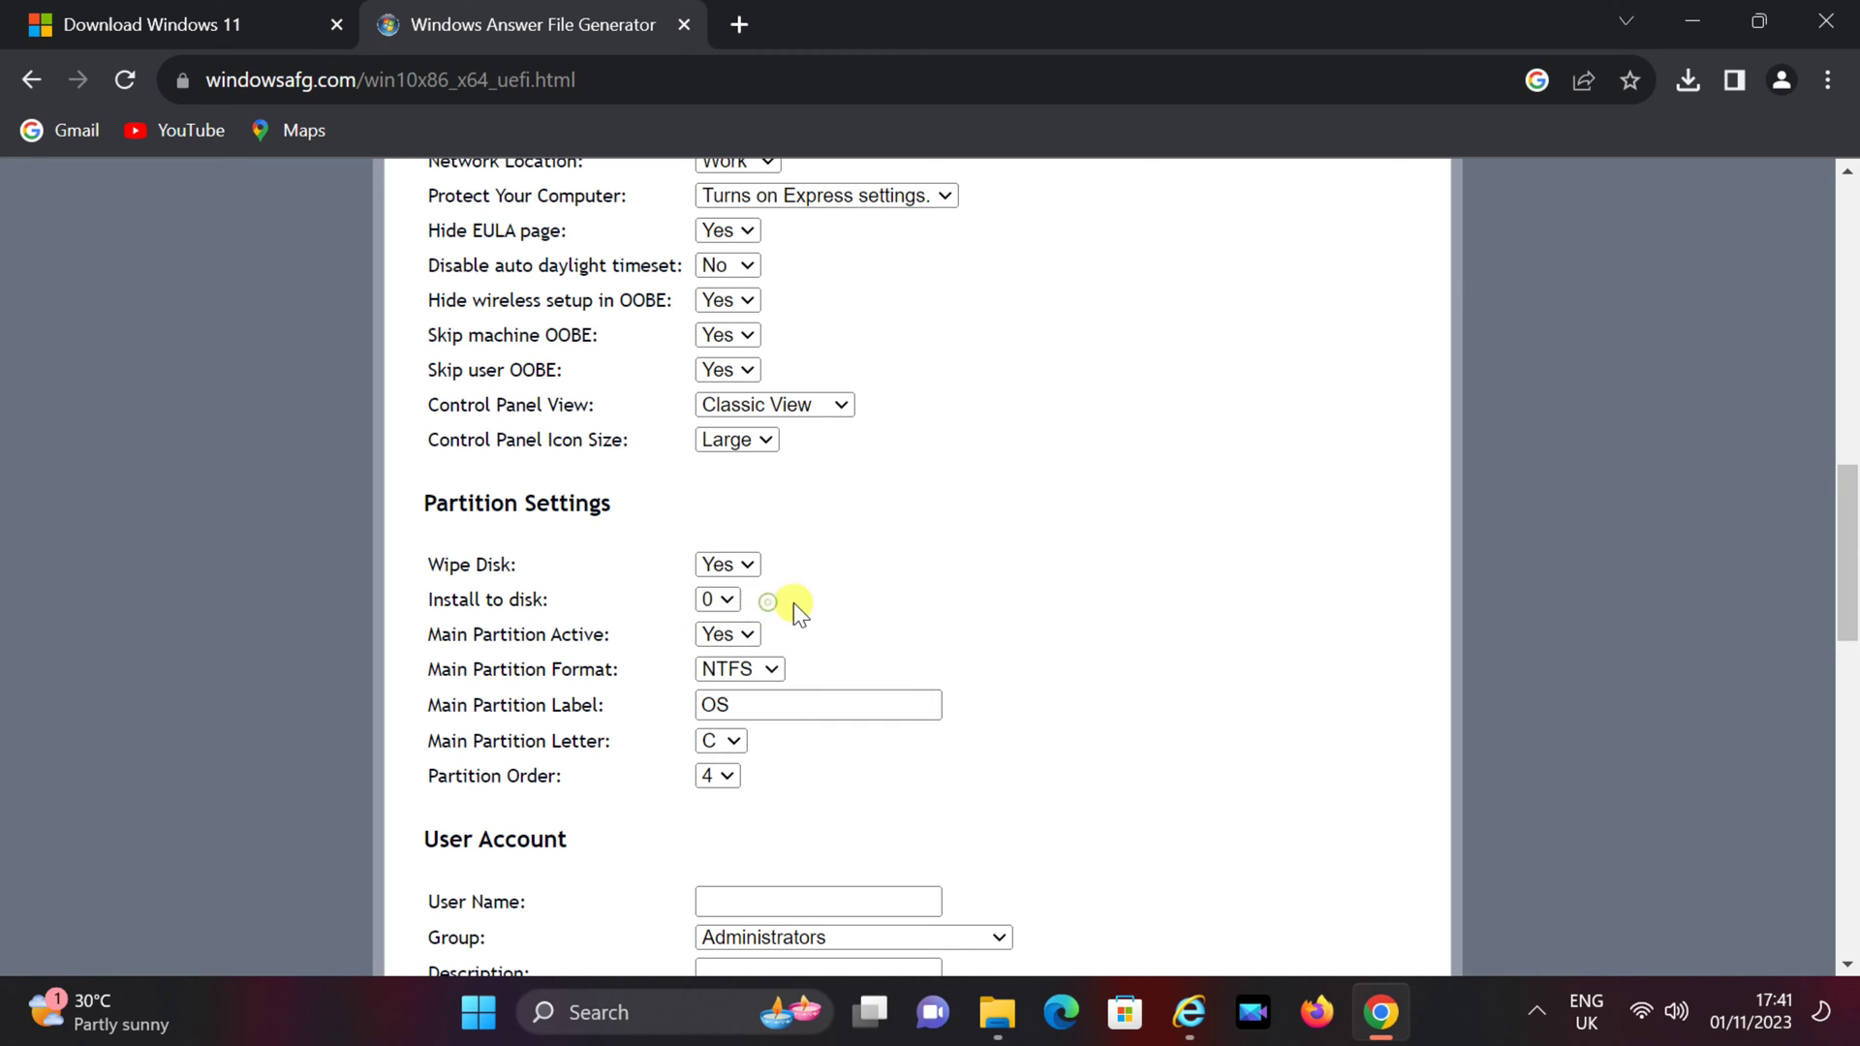
left_click(791, 773)
- Enter WinUser as the user account's name and assign it to the Administrators group
scroll(1067, 742, "down", 1)
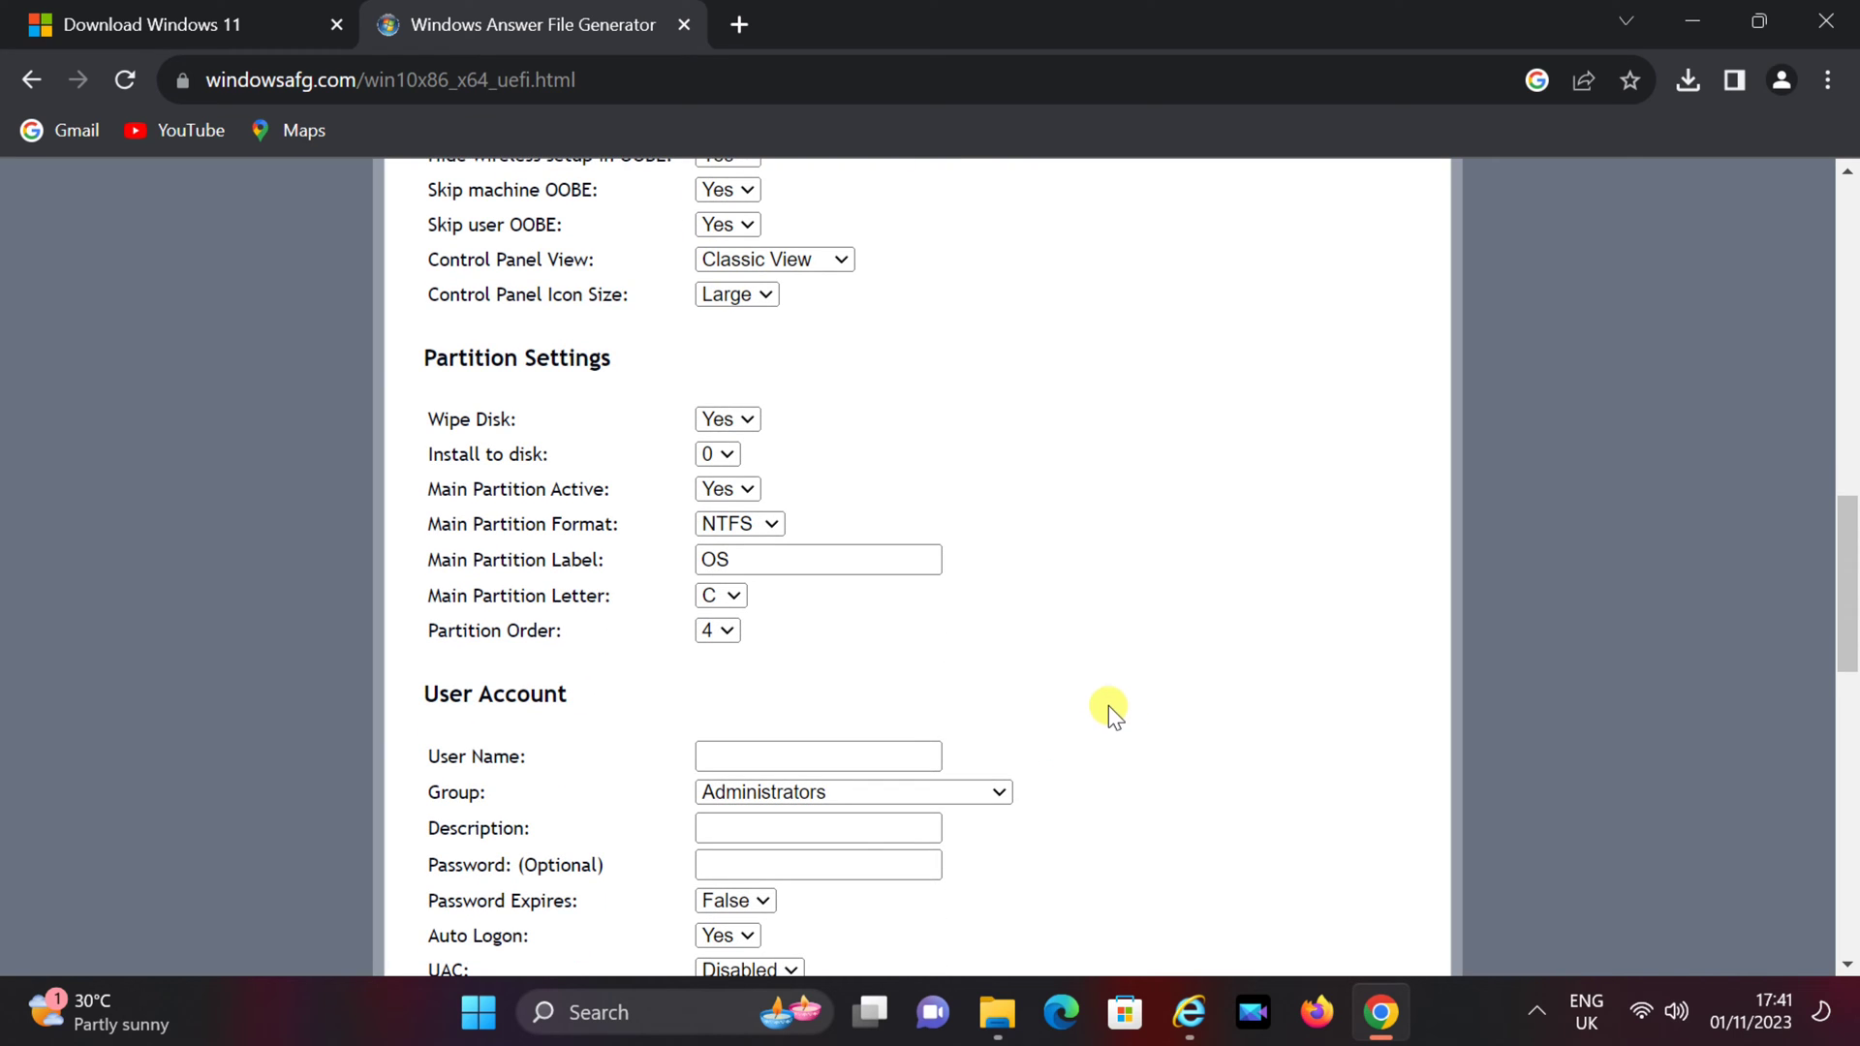
scroll(1116, 690, "down", 1)
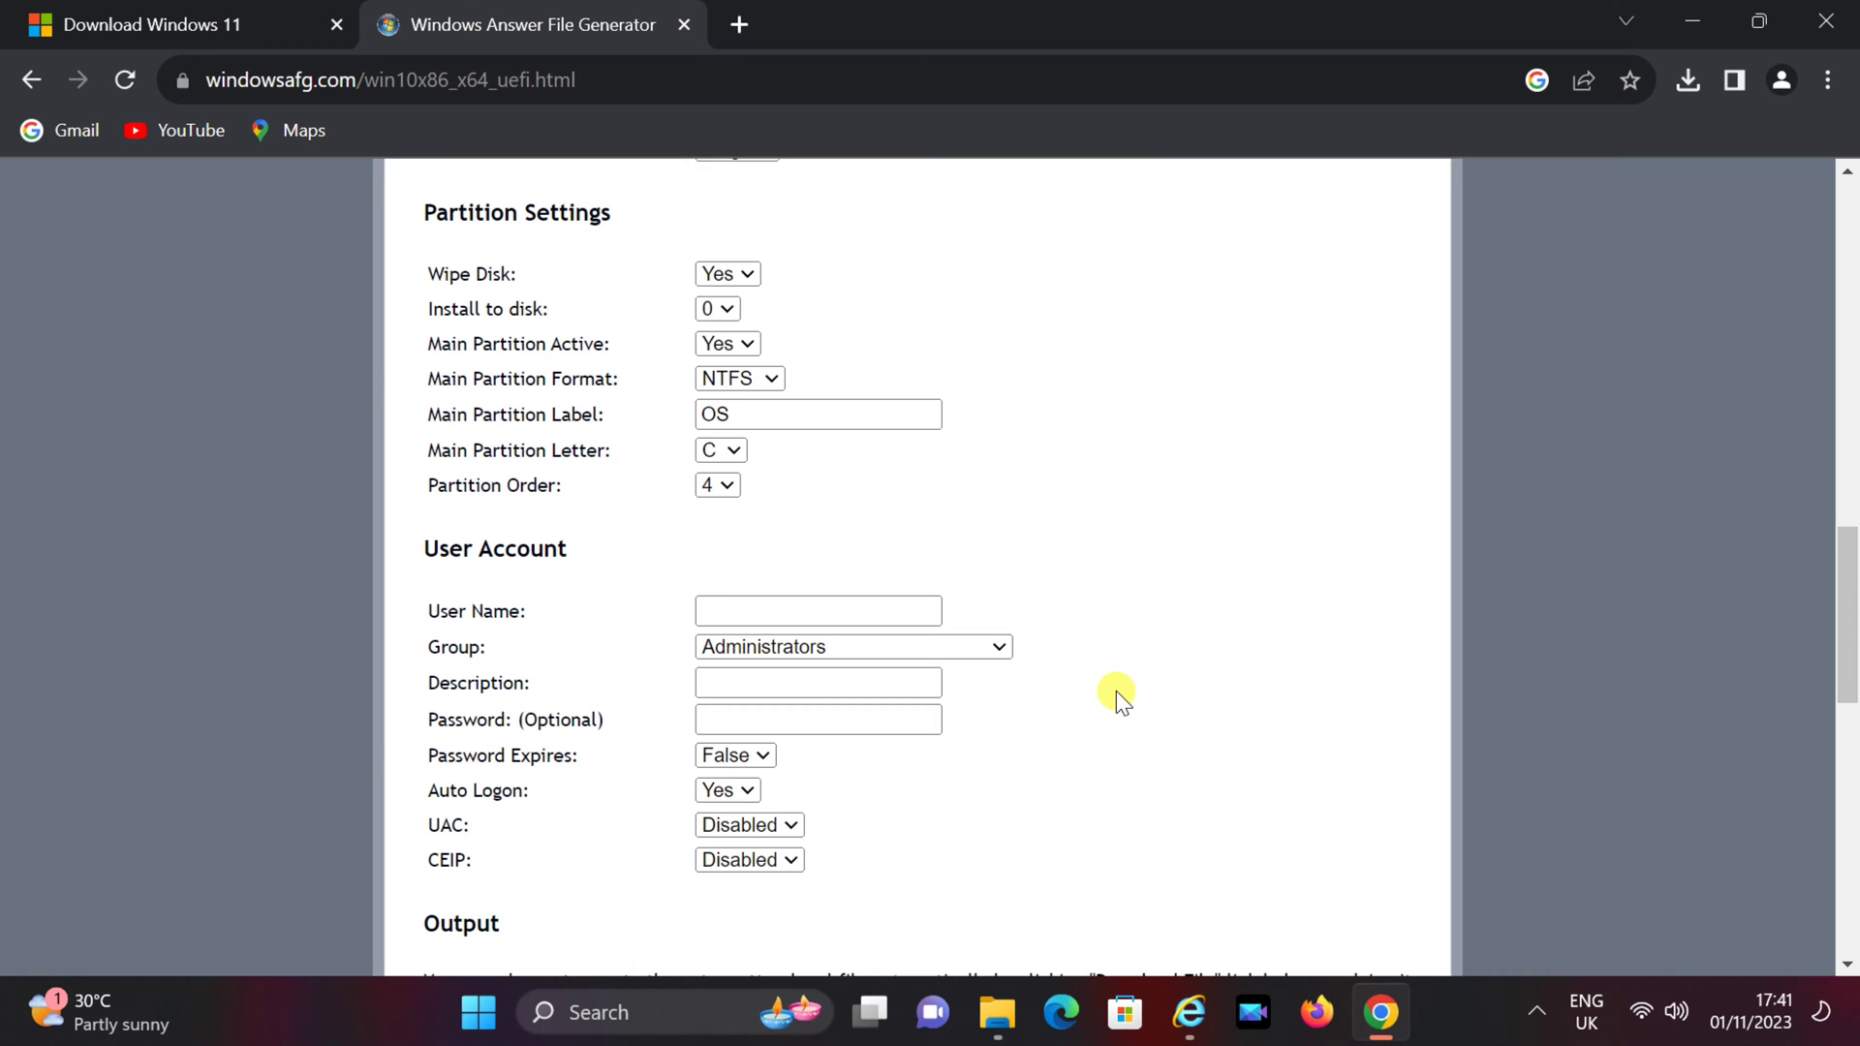
scroll(1116, 690, "down", 1)
left_click(754, 463)
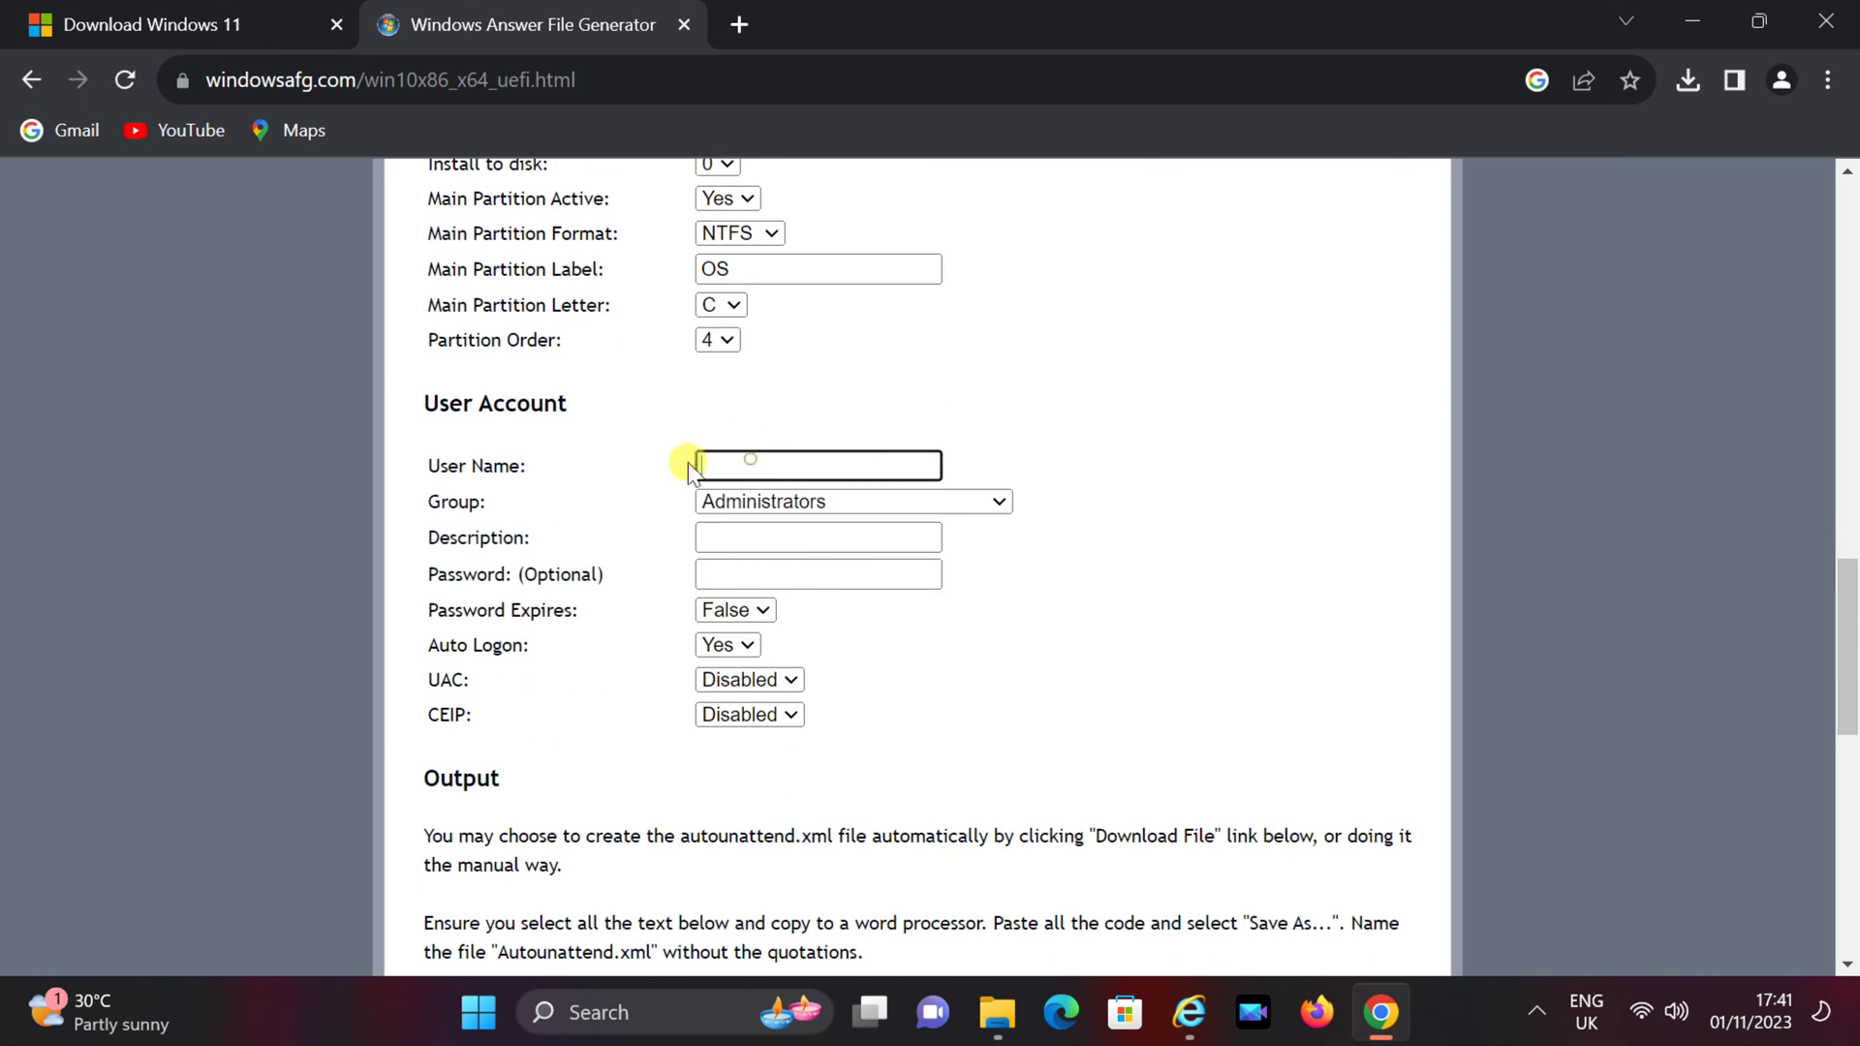
type("WinUser")
left_click(1080, 455)
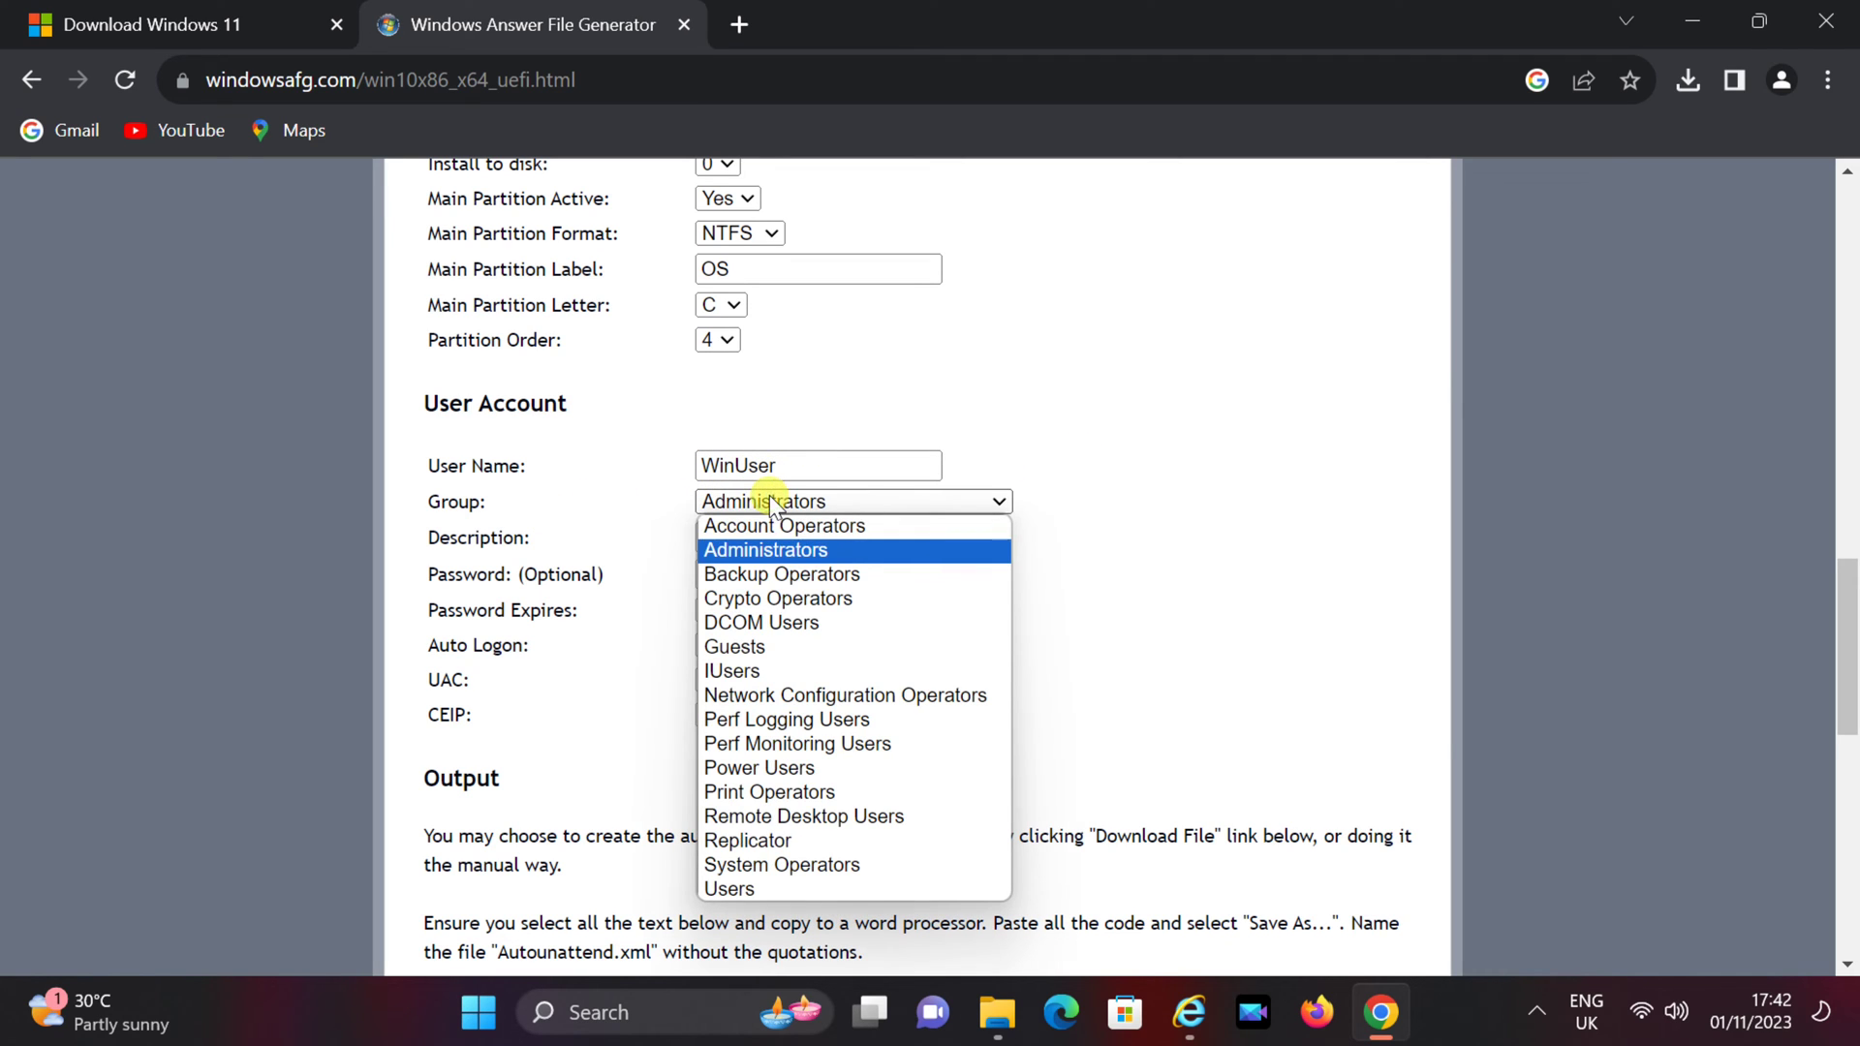
left_click(778, 548)
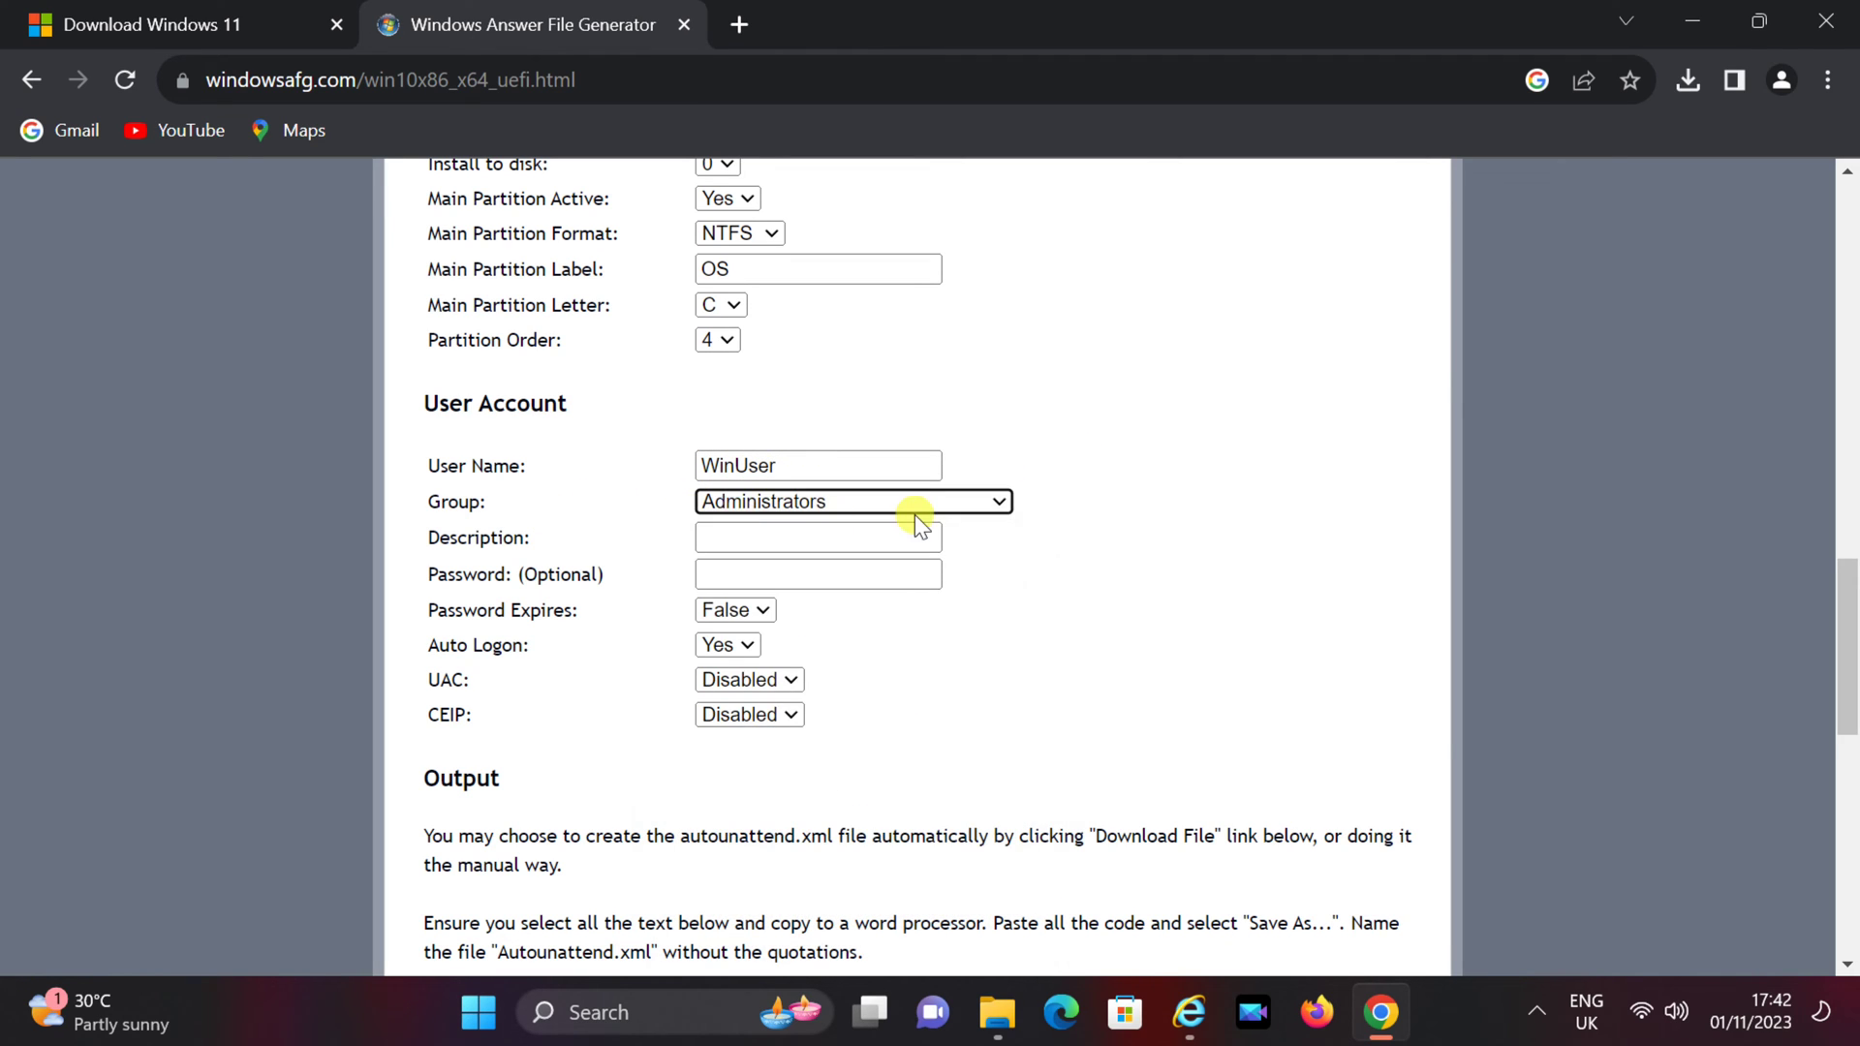
- Leave the user account's description and optional password blank
left_click(760, 537)
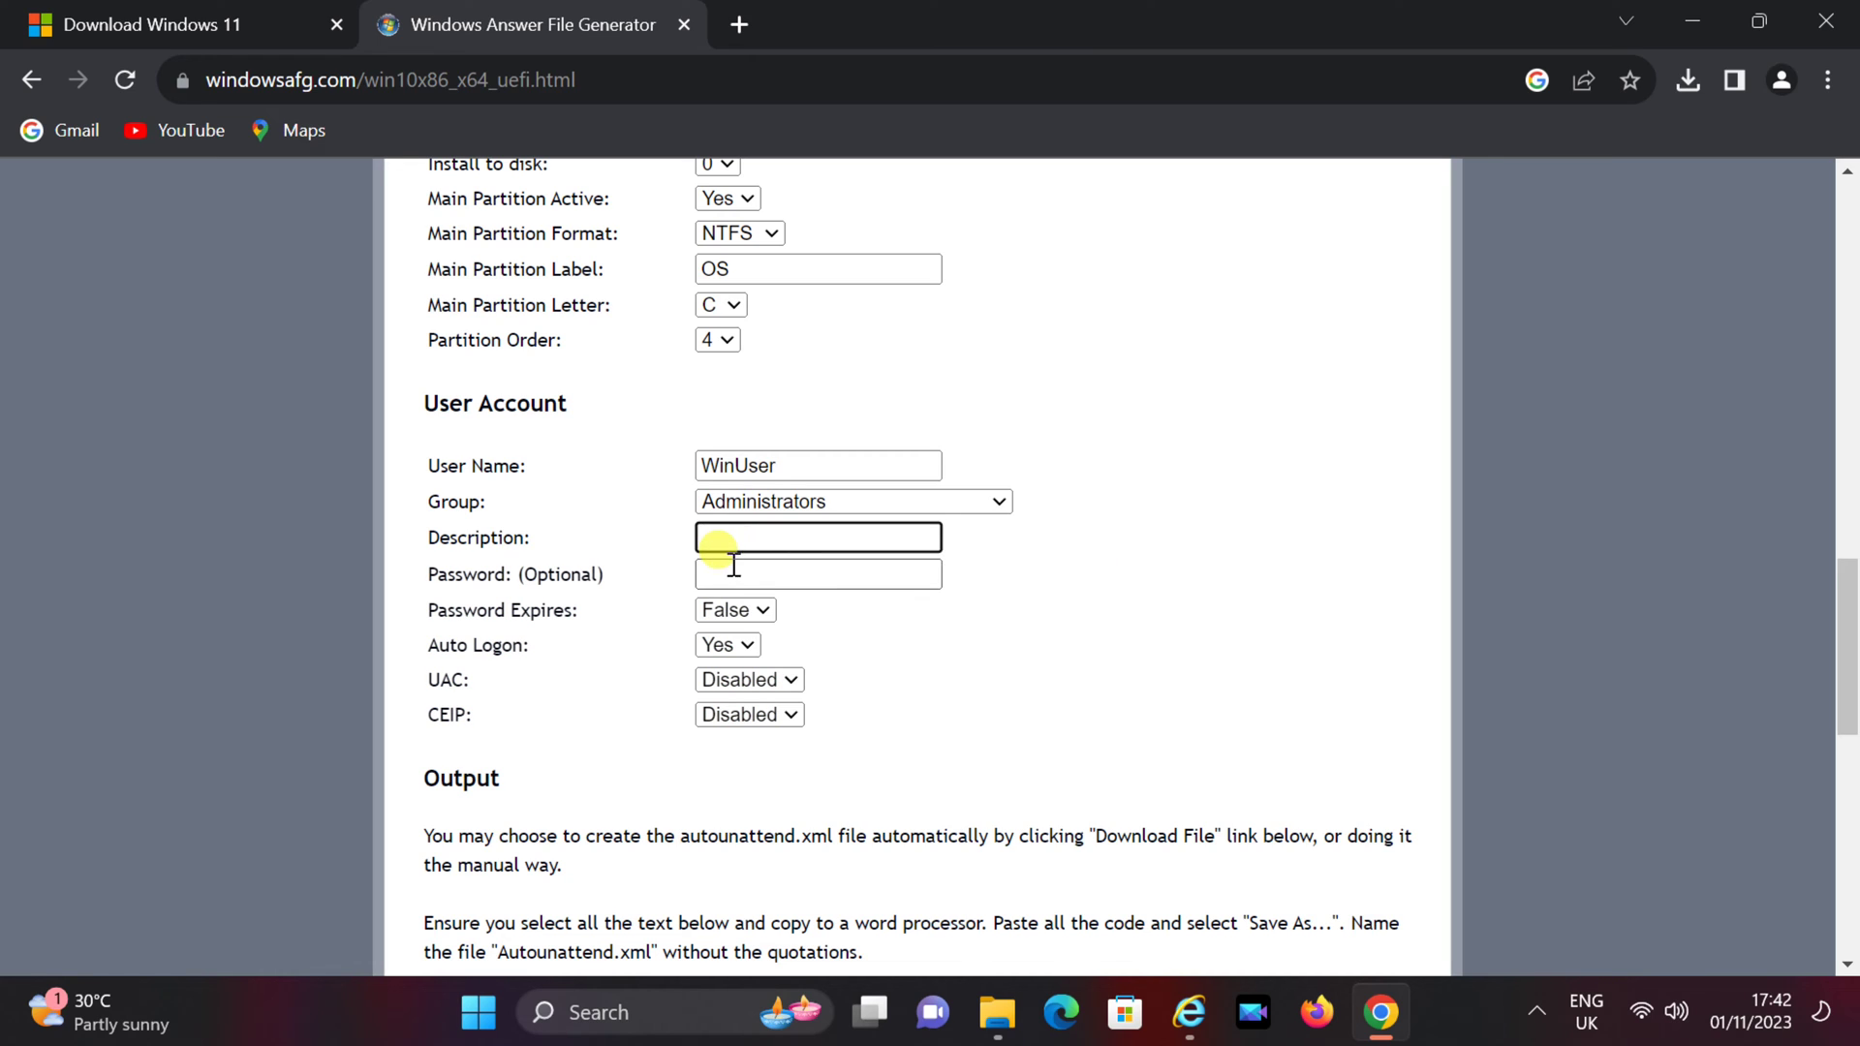
left_click(764, 573)
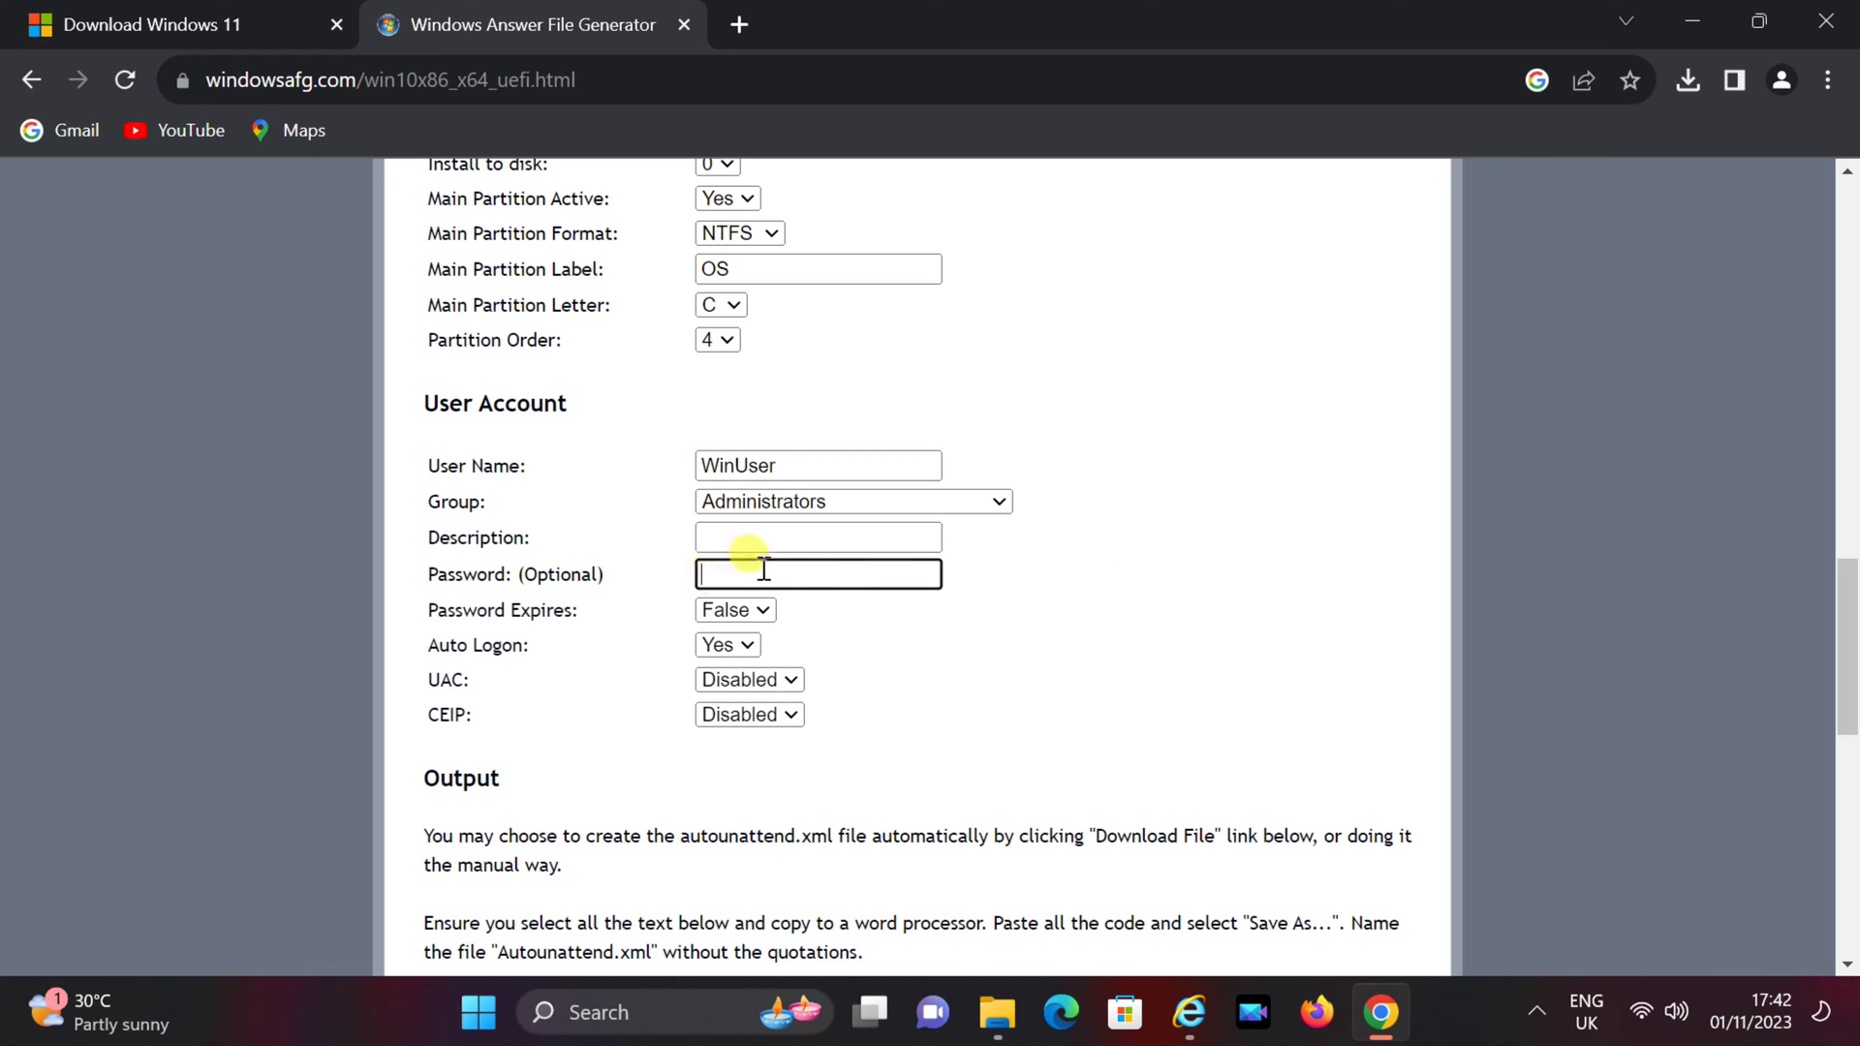
left_click(1014, 605)
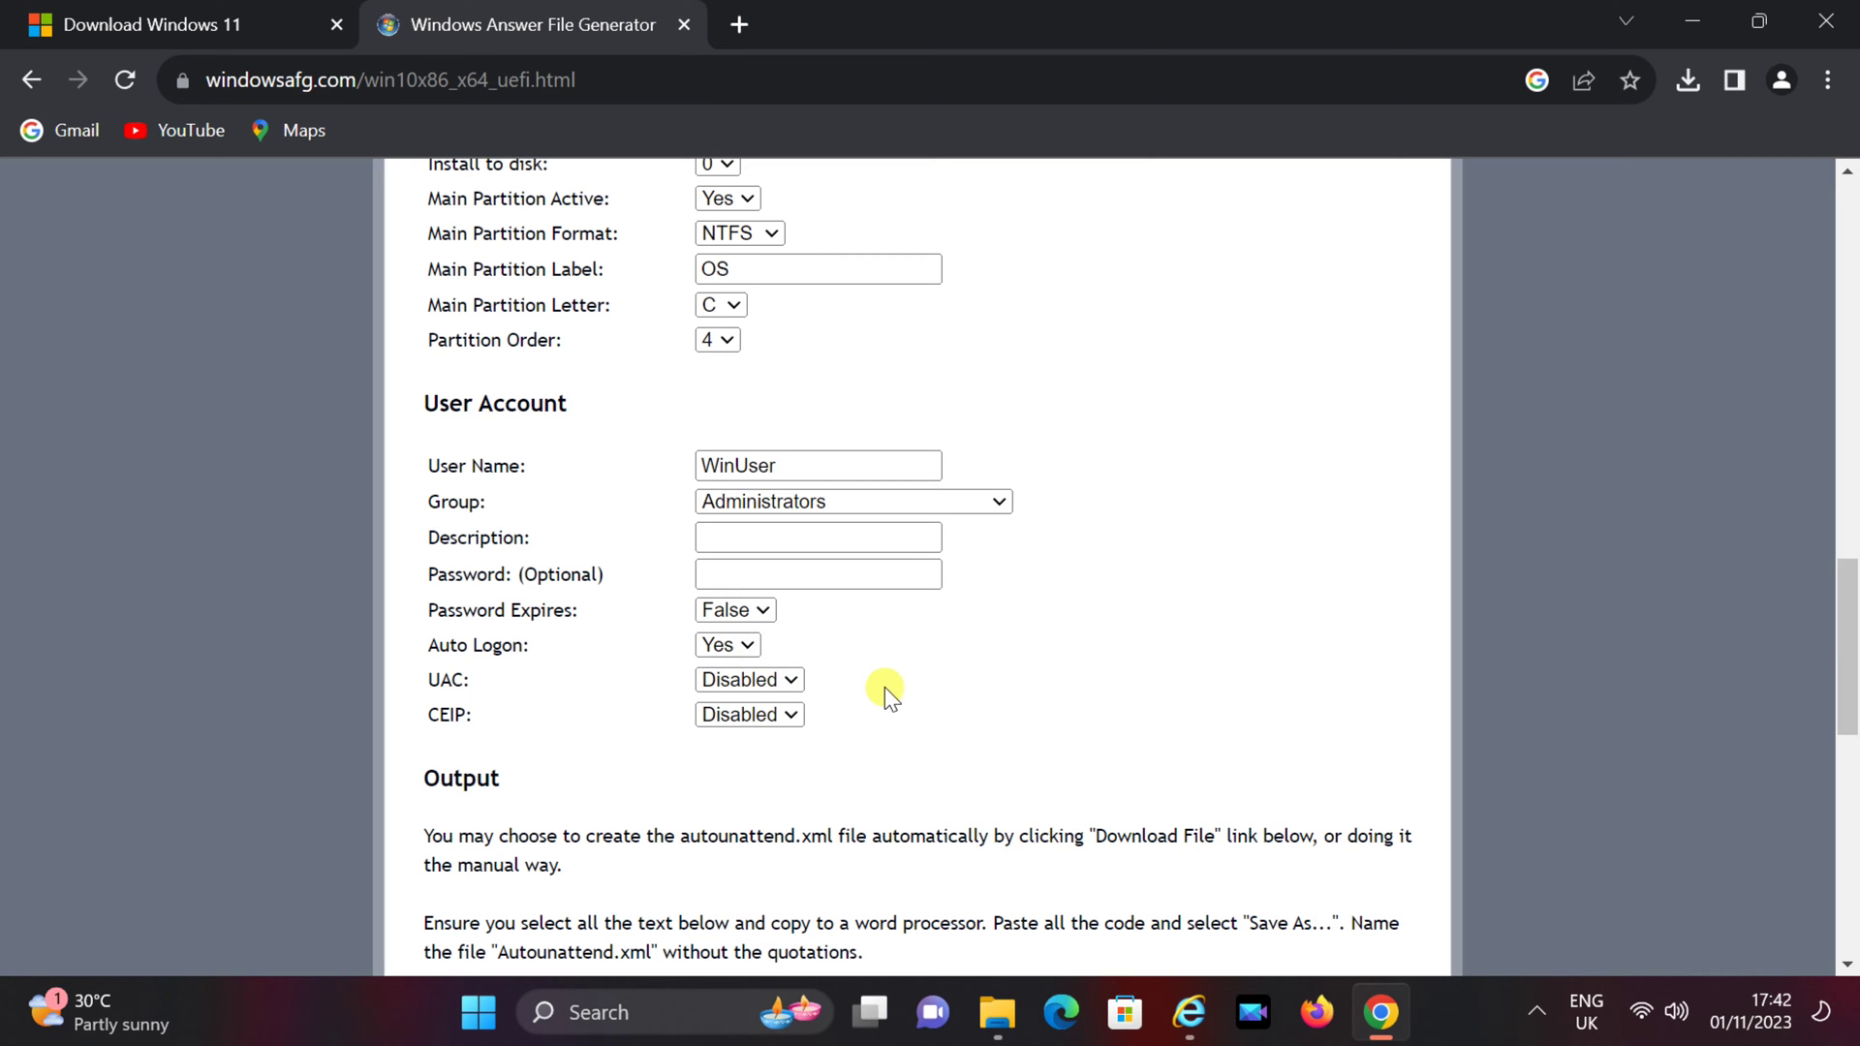
- Examine the generated answer file code in the Output section, from the disk configuration to the local user accounts
scroll(977, 698, "down", 1)
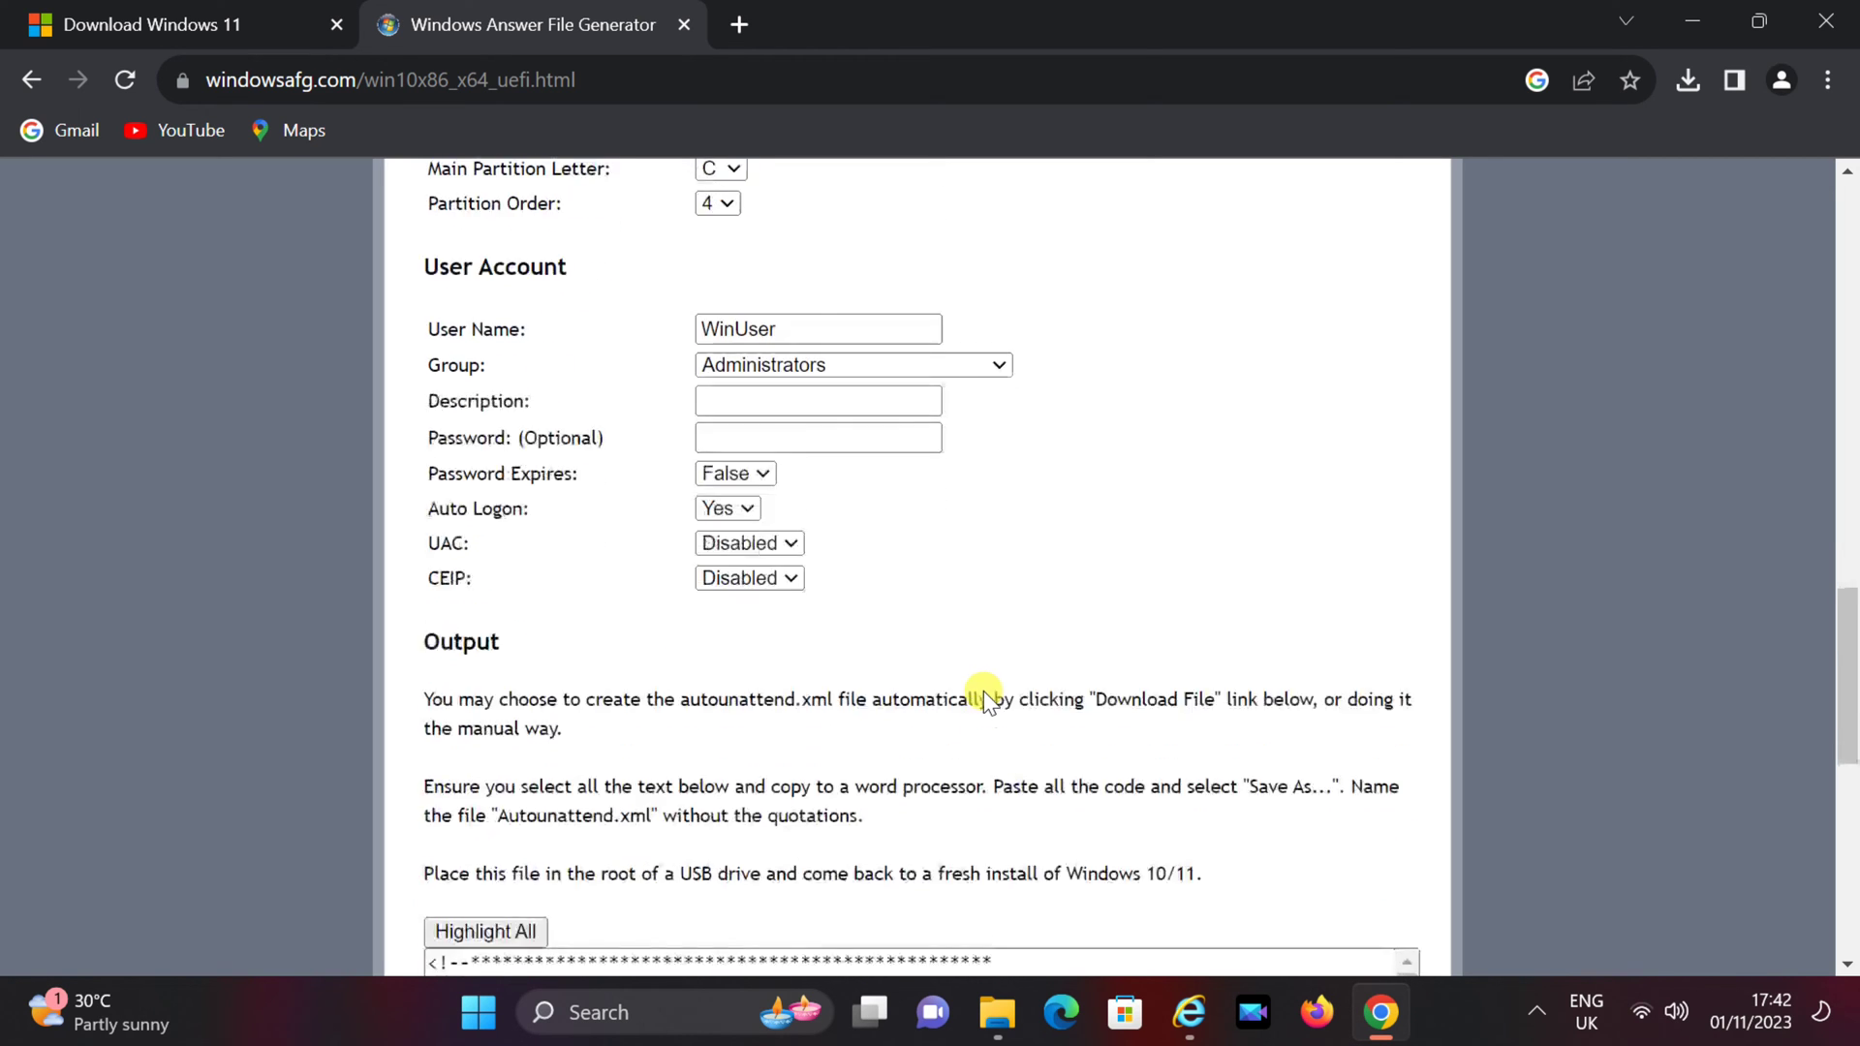
scroll(984, 690, "down", 5)
scroll(824, 581, "down", 3)
scroll(846, 642, "down", 14)
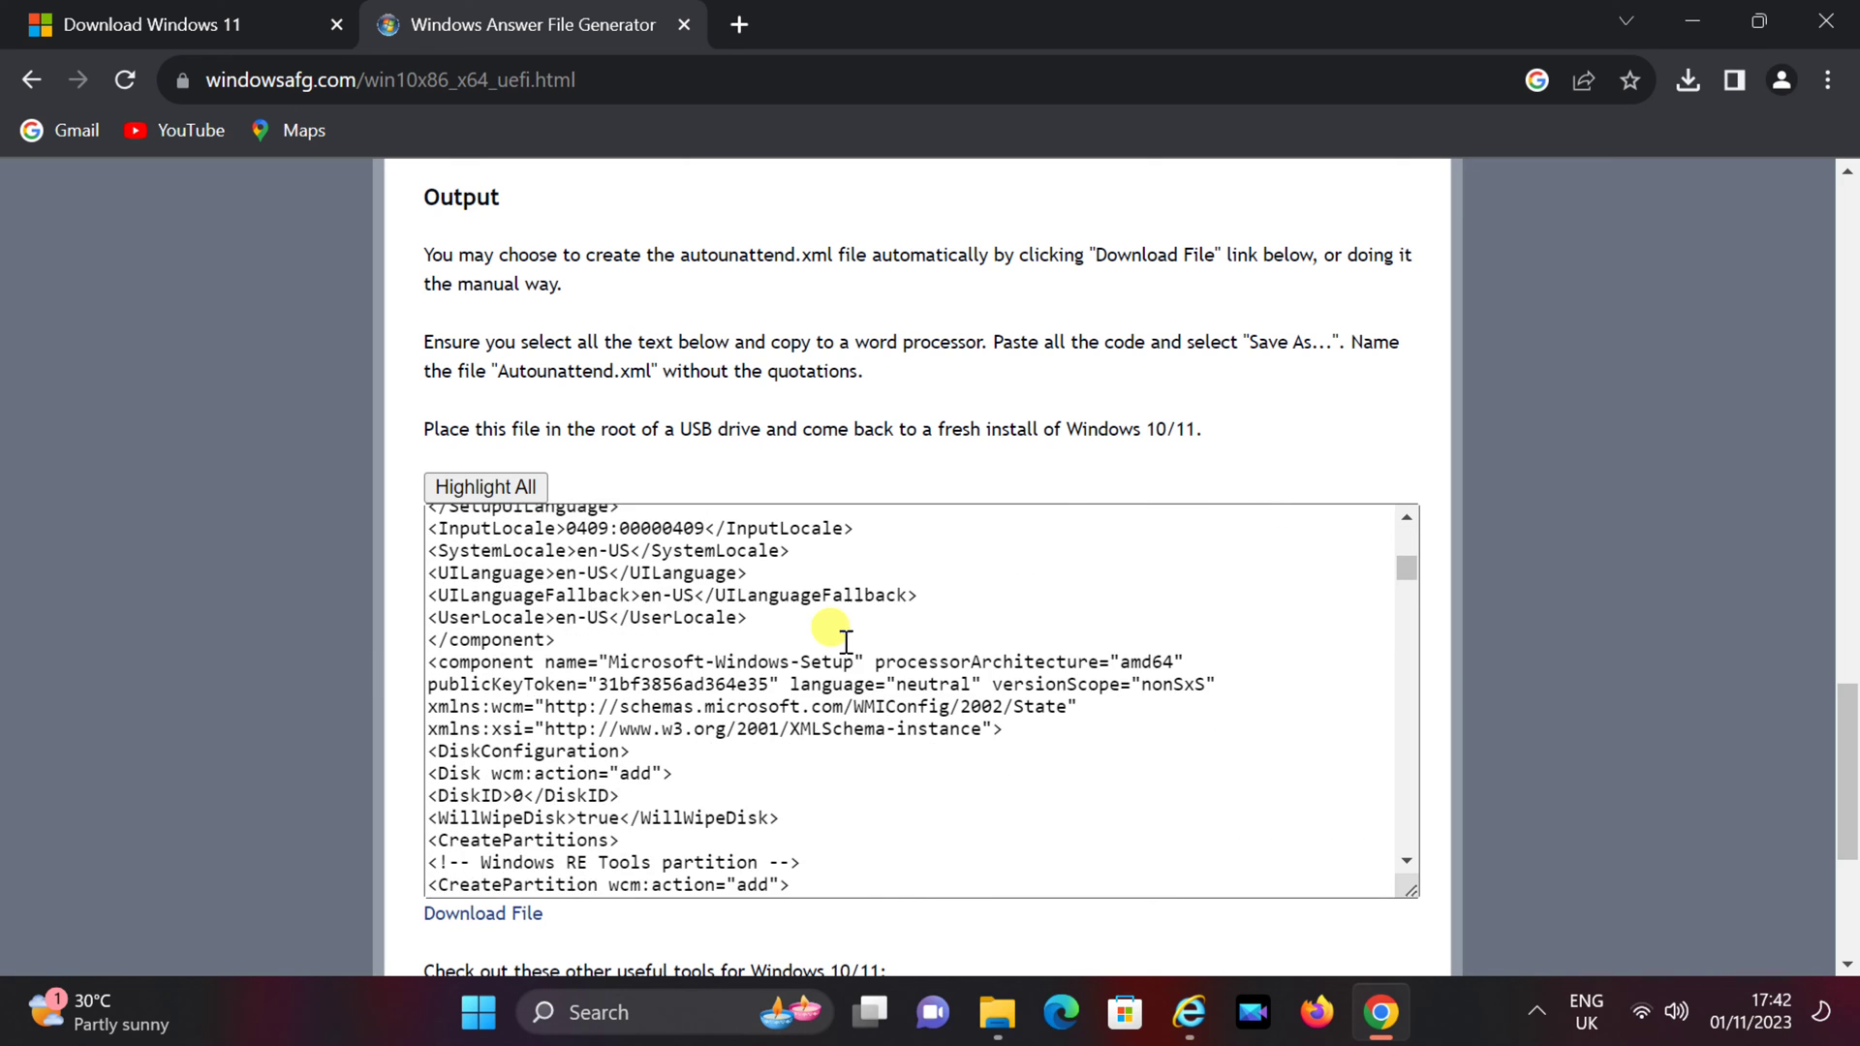
scroll(846, 641, "down", 3)
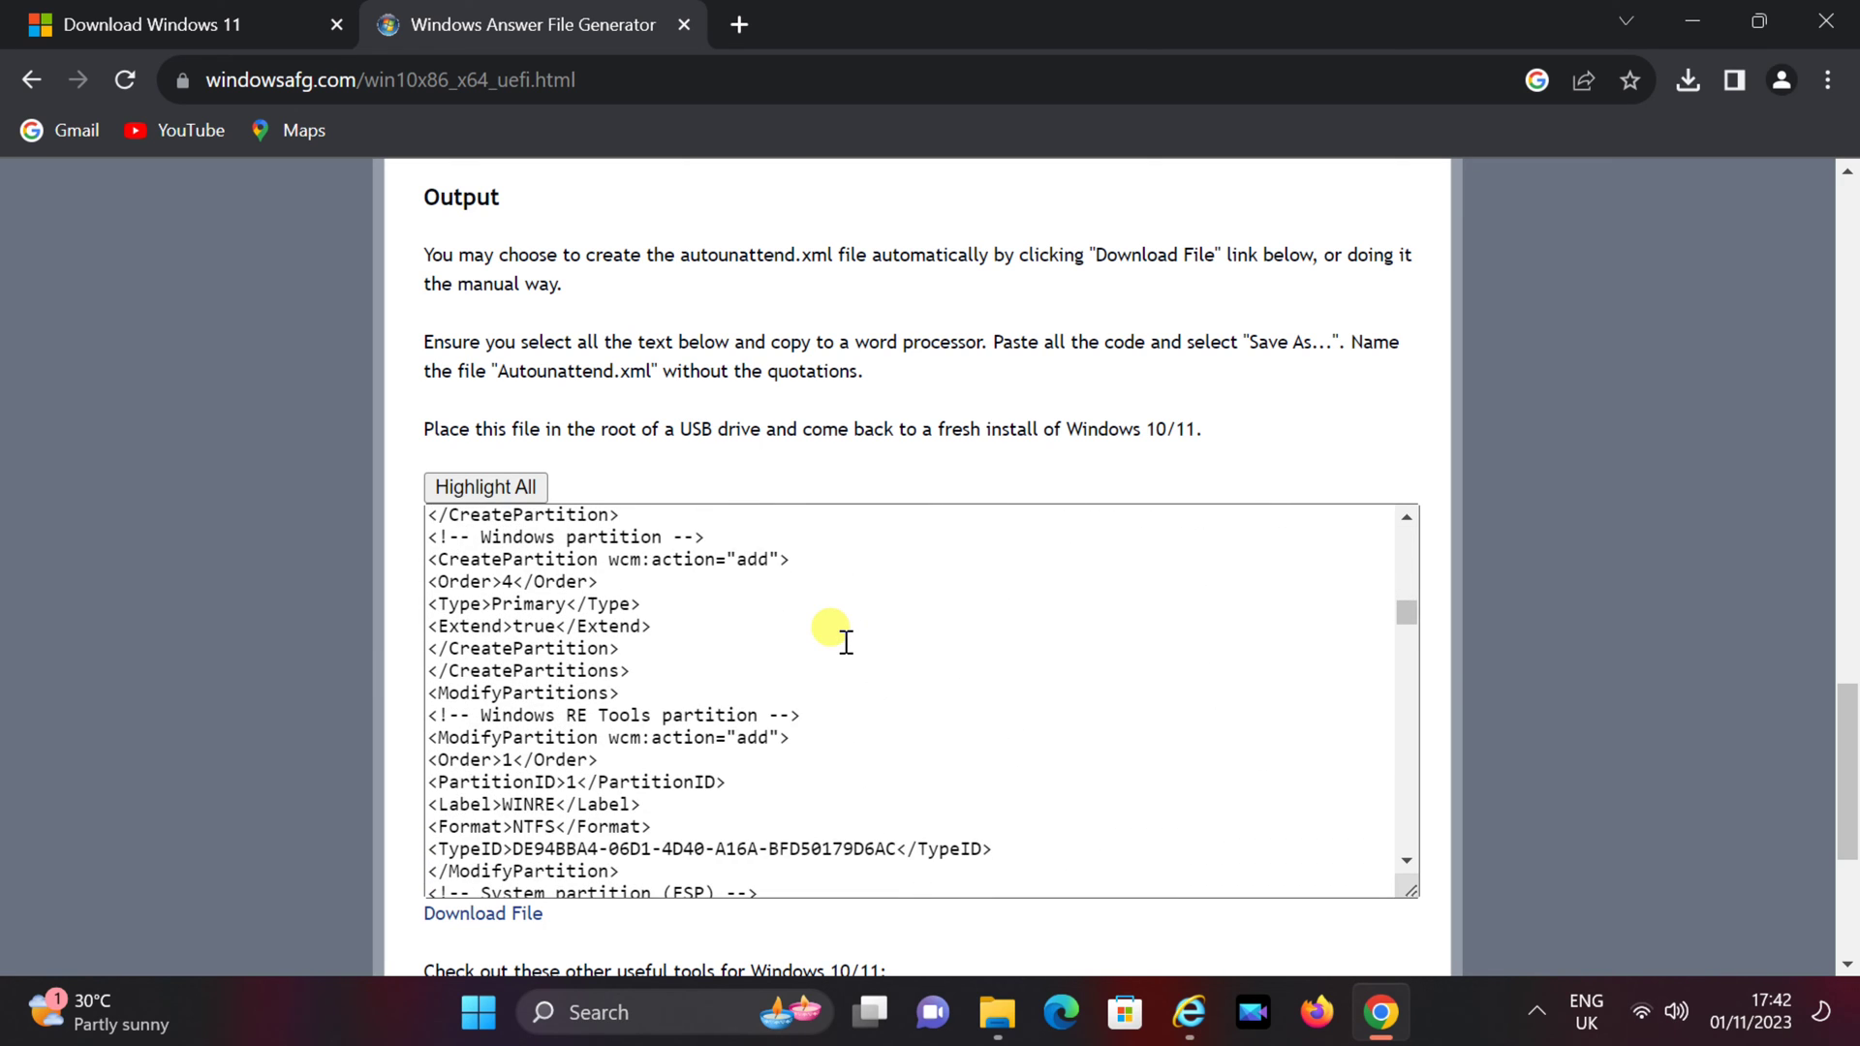
scroll(846, 641, "down", 6)
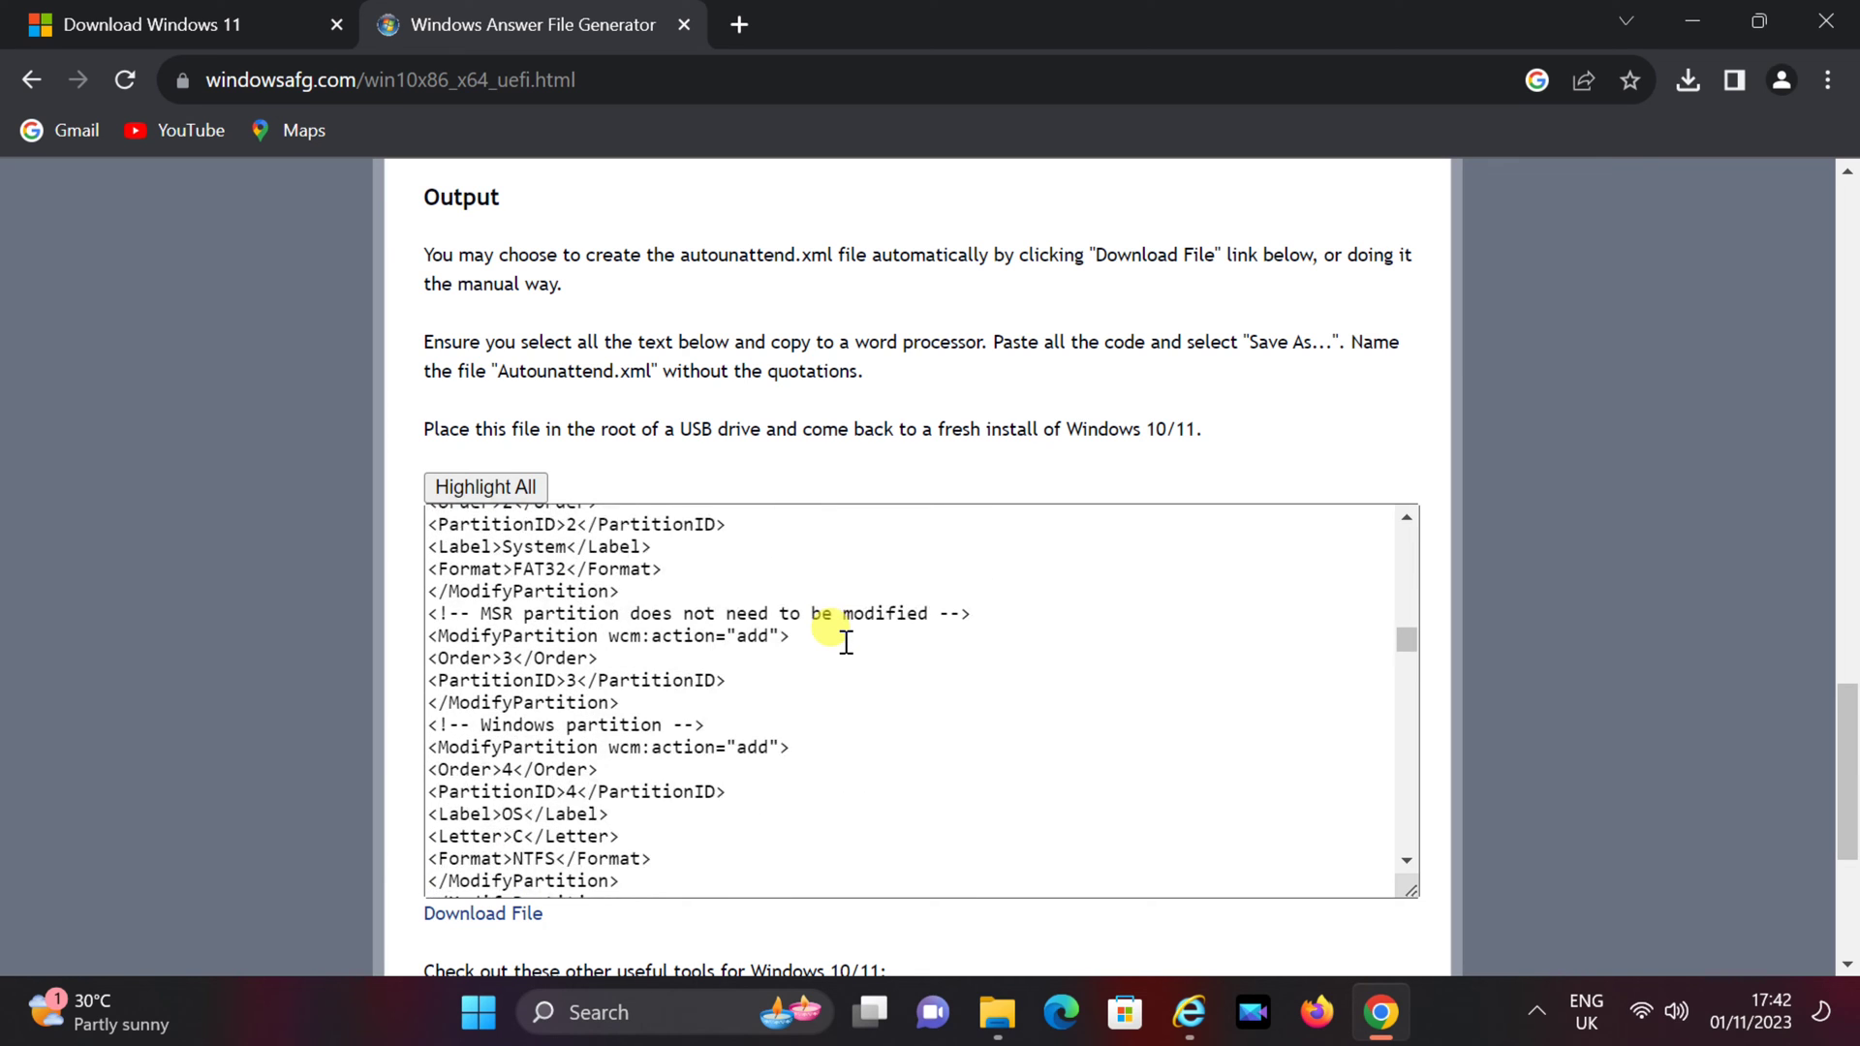
scroll(846, 641, "down", 8)
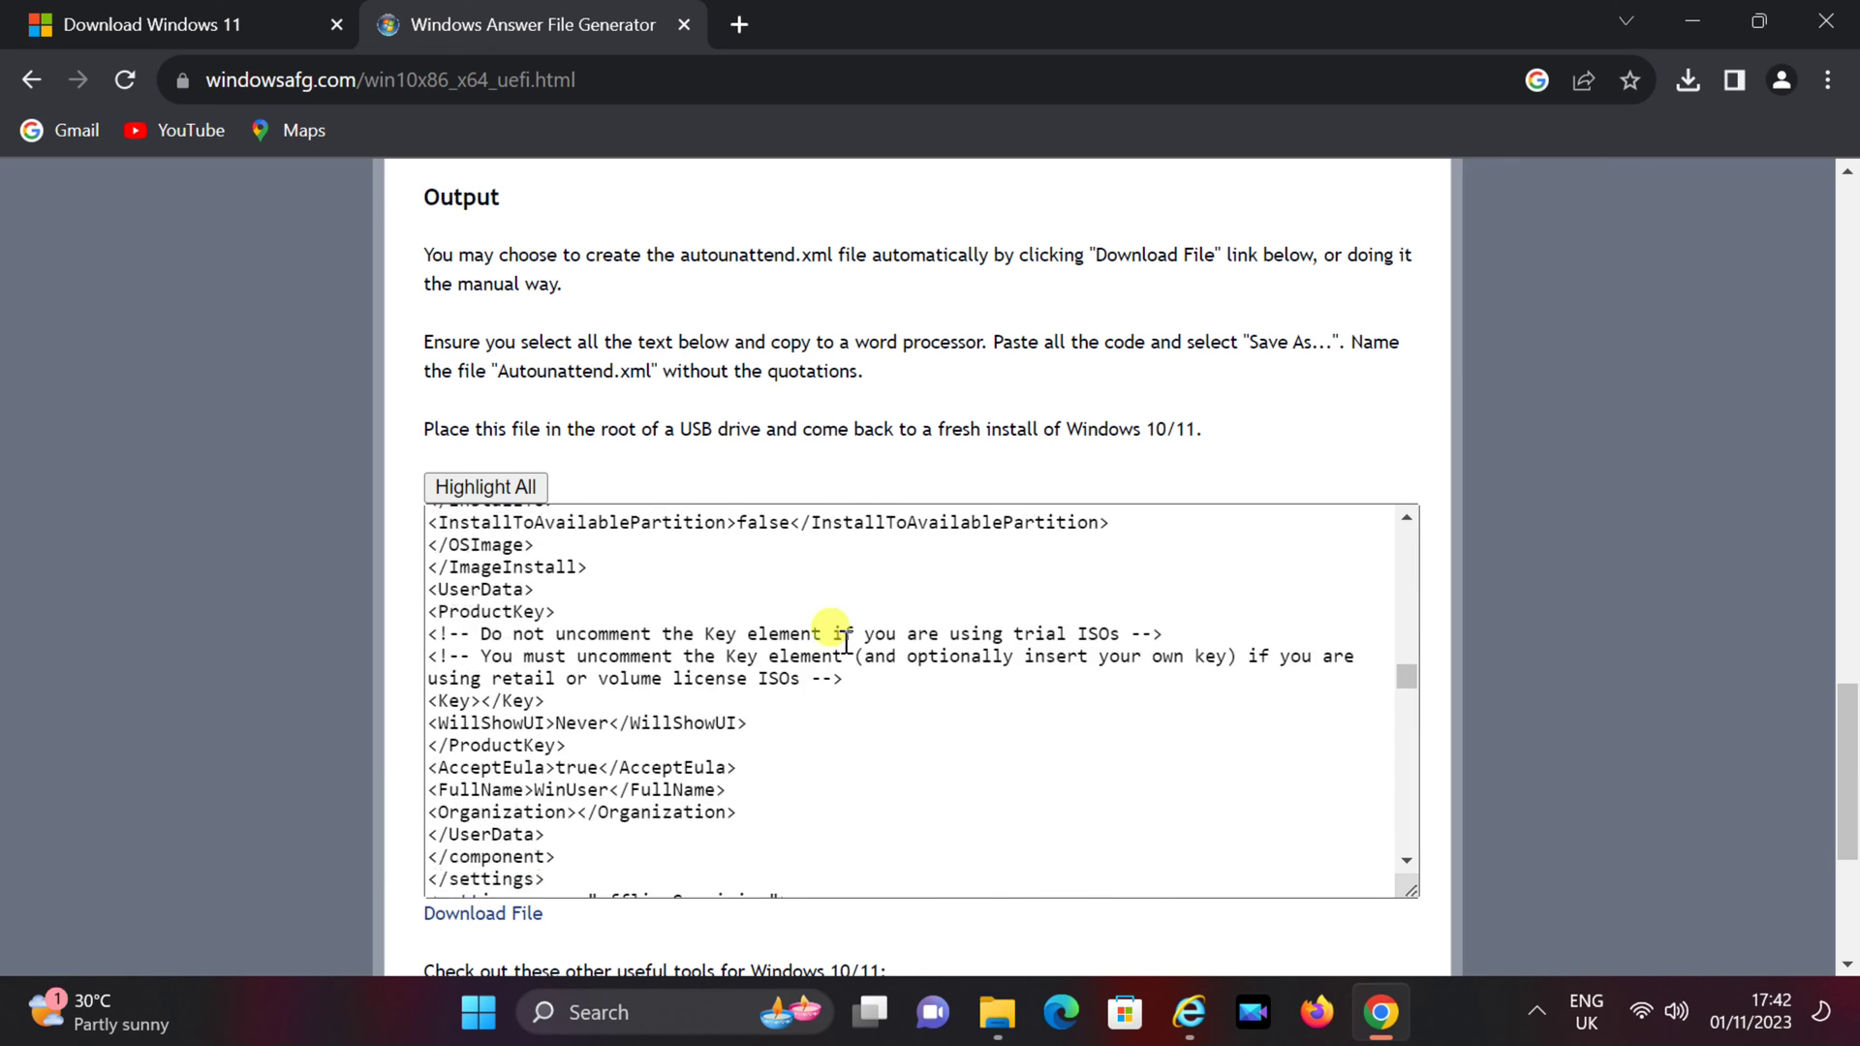
scroll(845, 641, "down", 9)
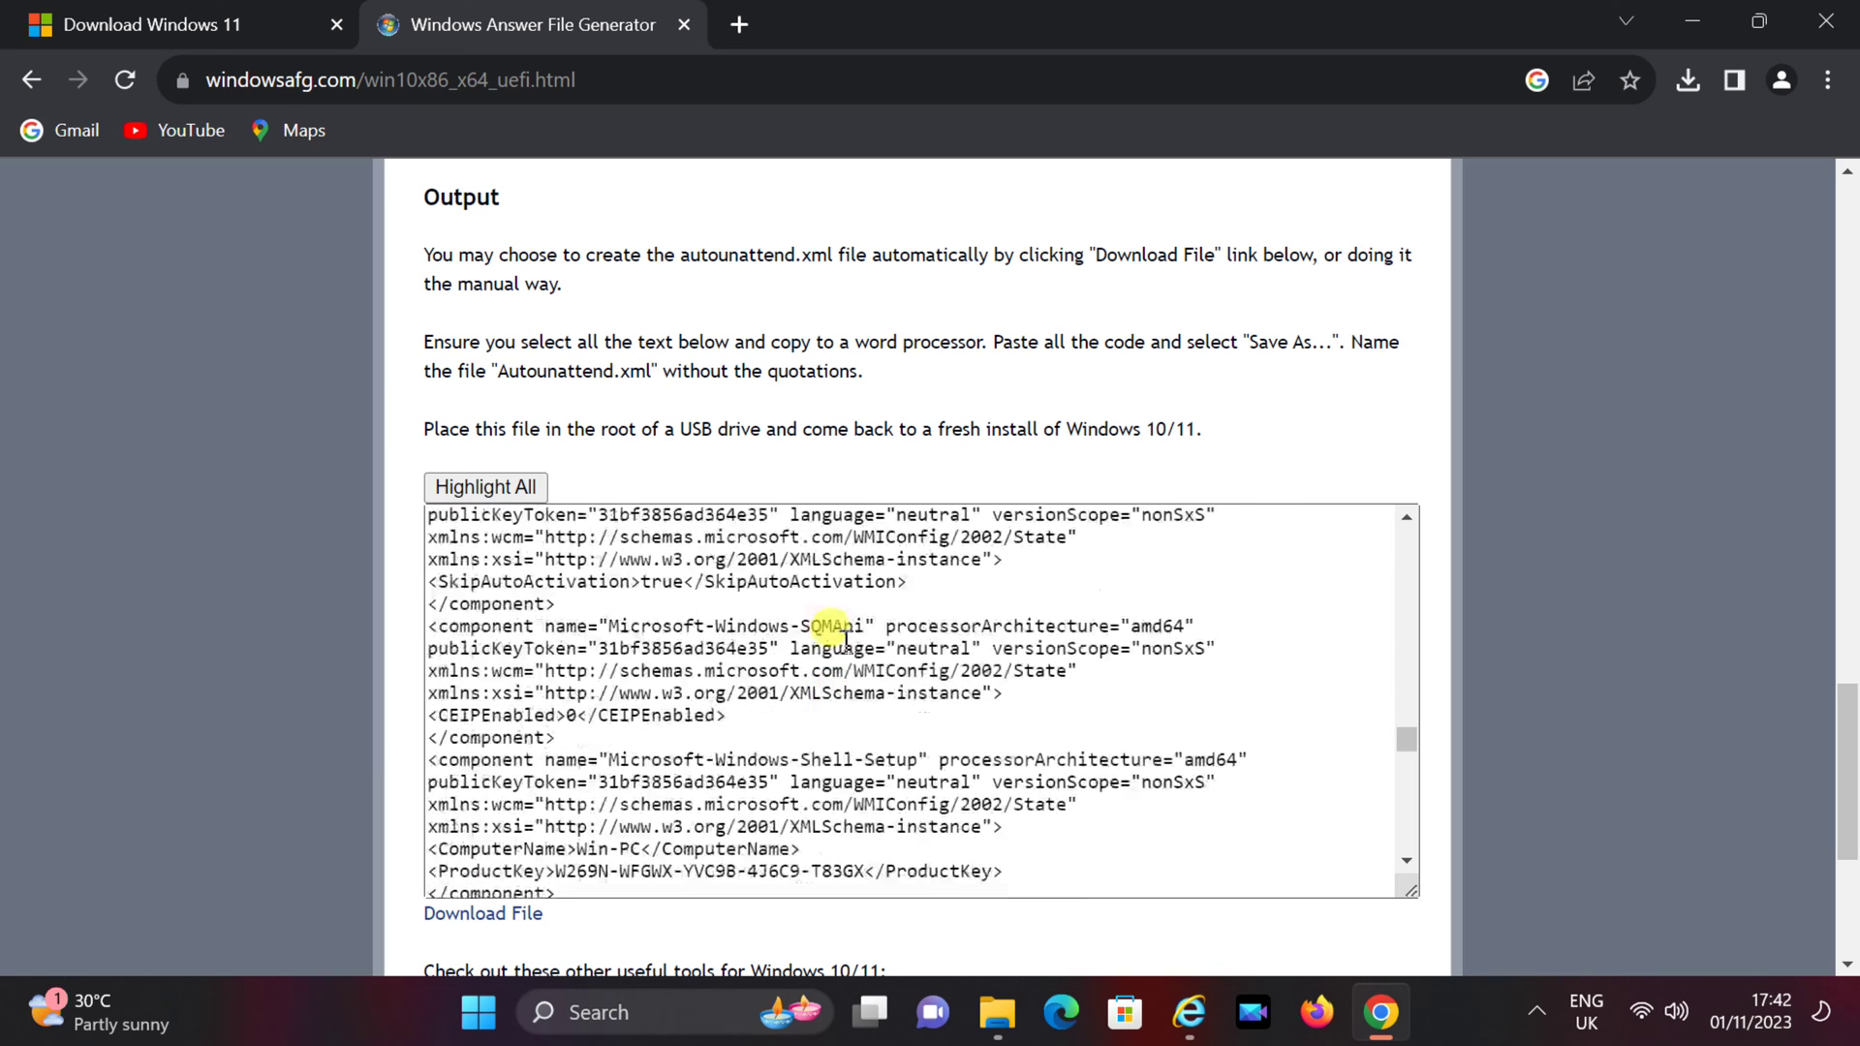
scroll(768, 722, "down", 5)
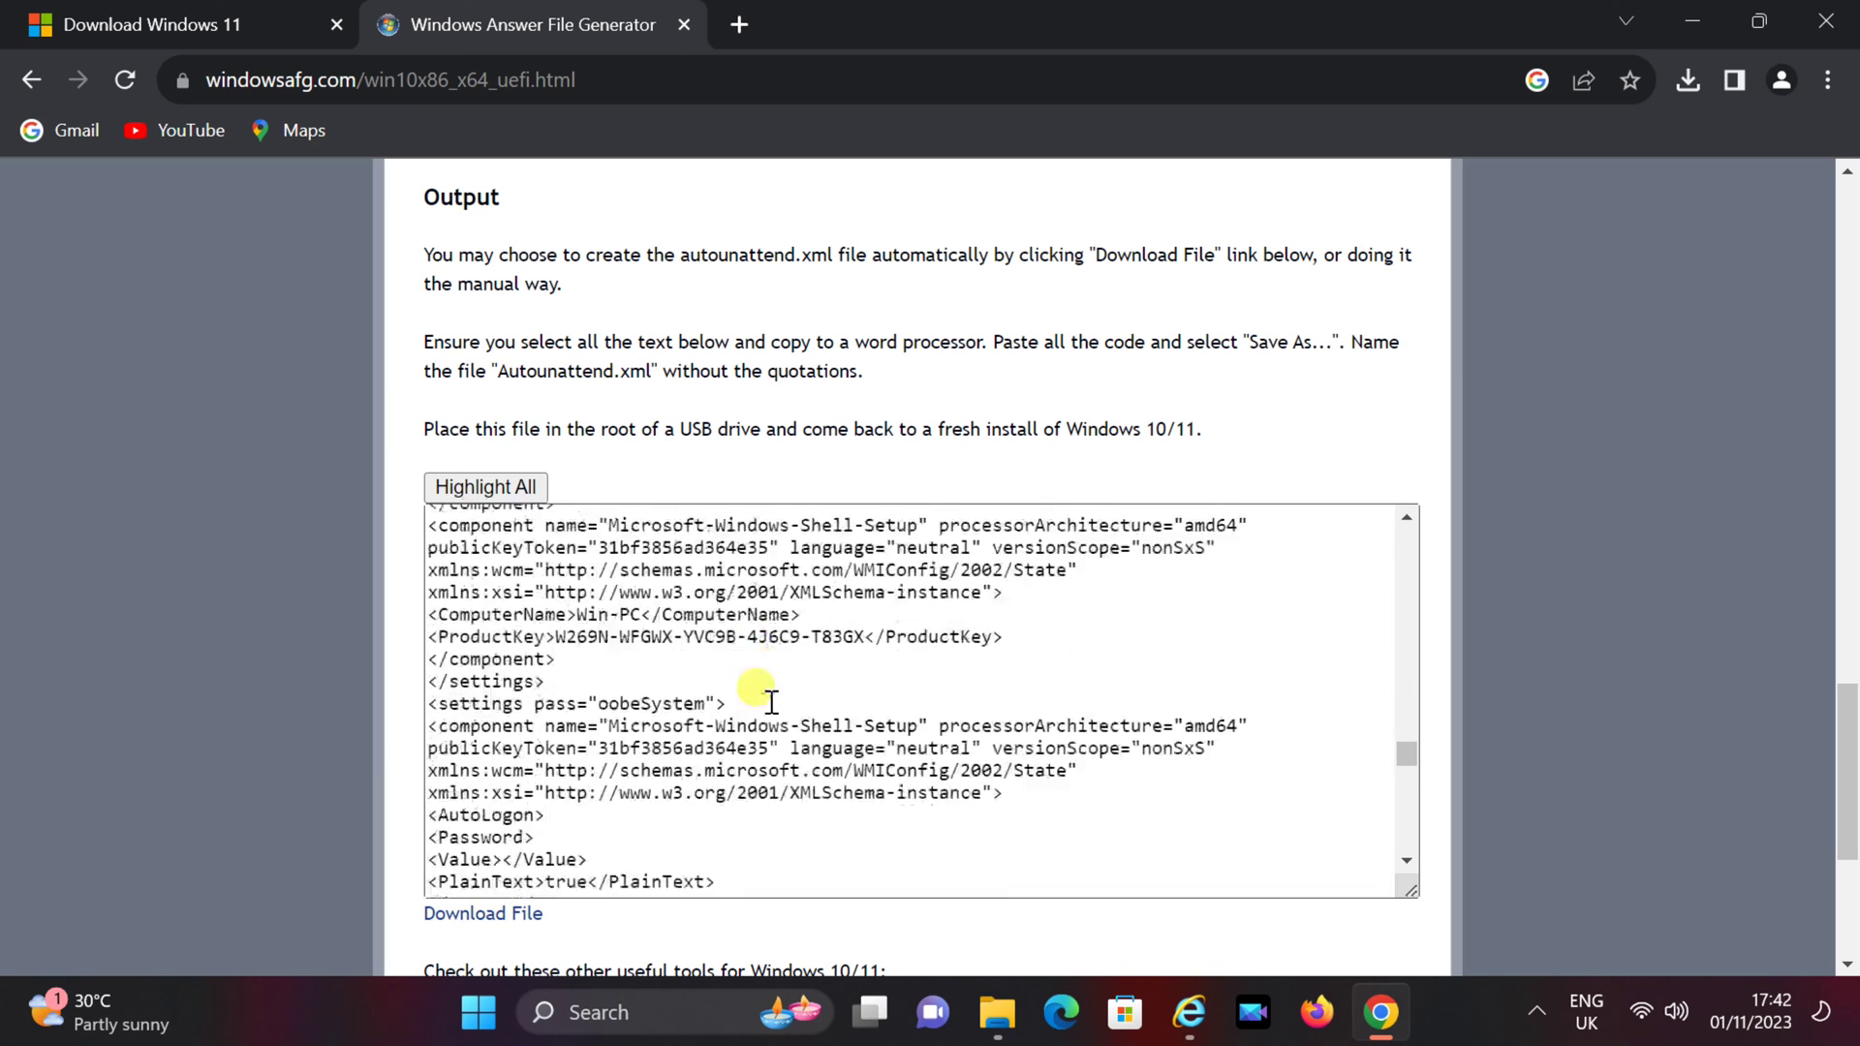
scroll(772, 701, "down", 4)
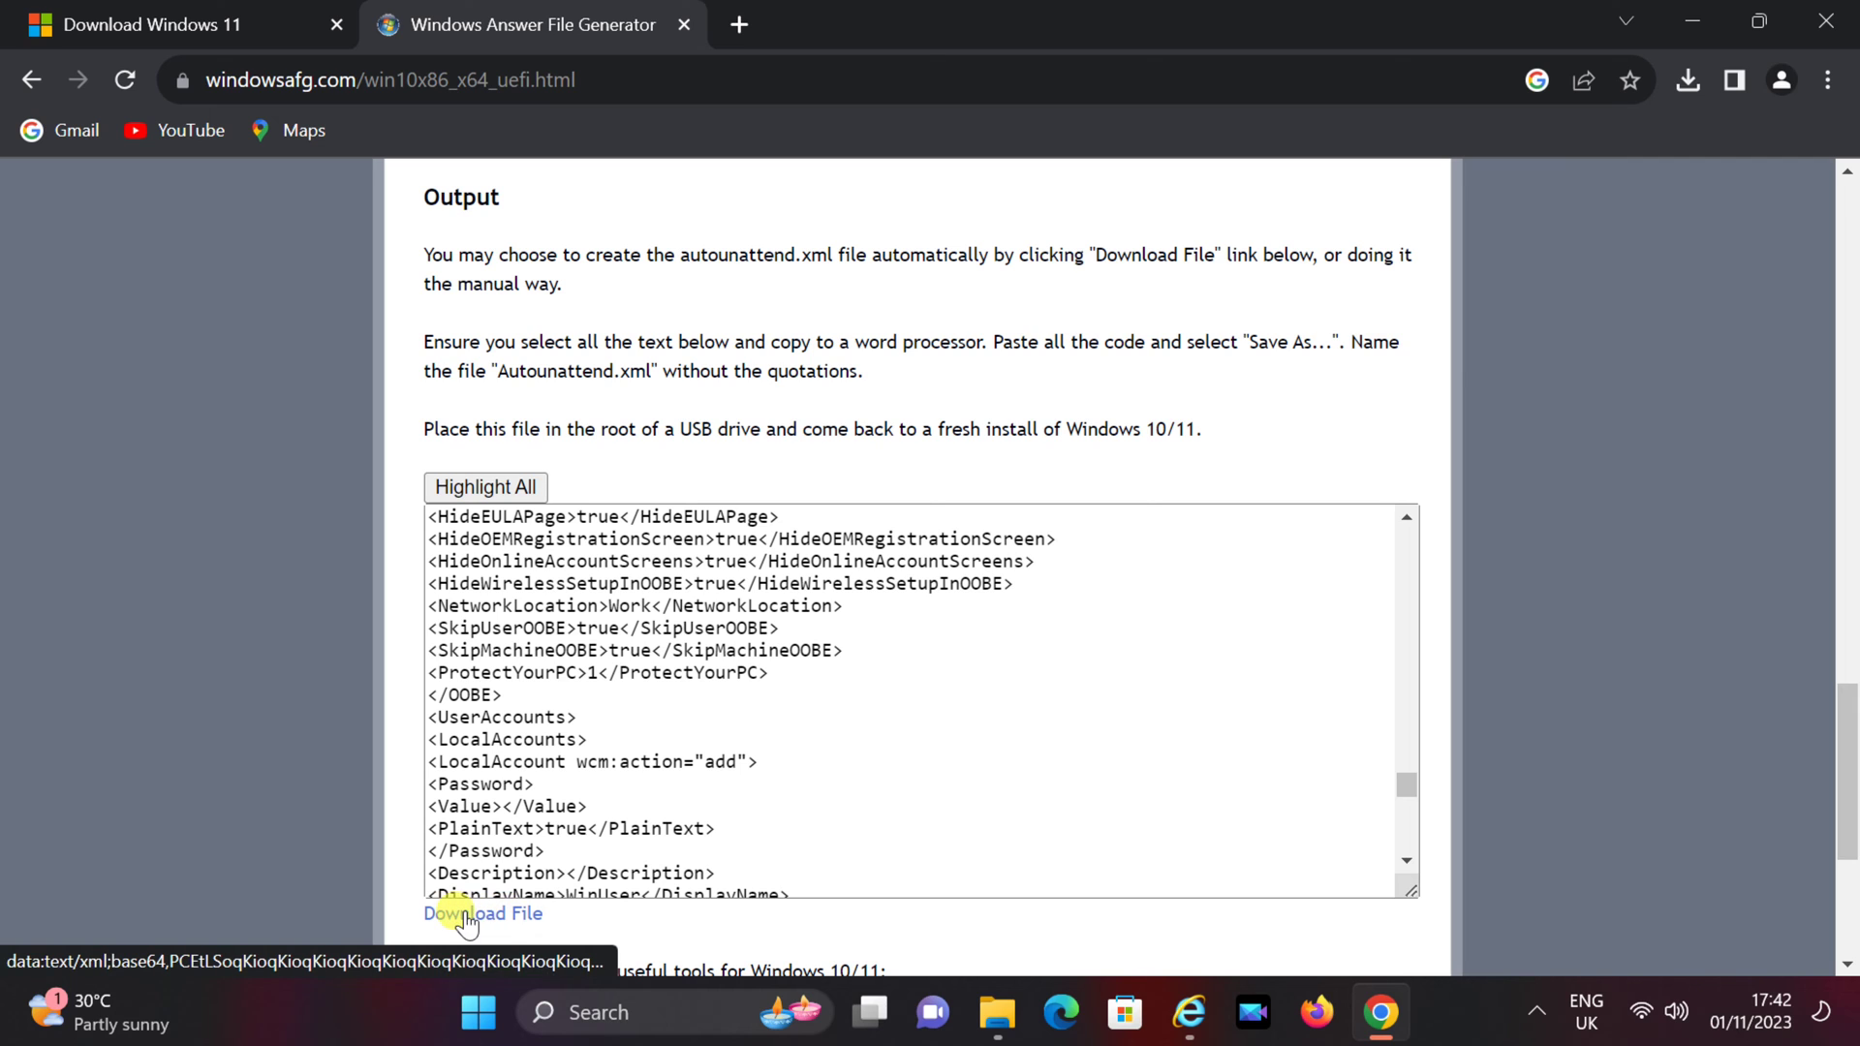
scroll(523, 852, "down", 2)
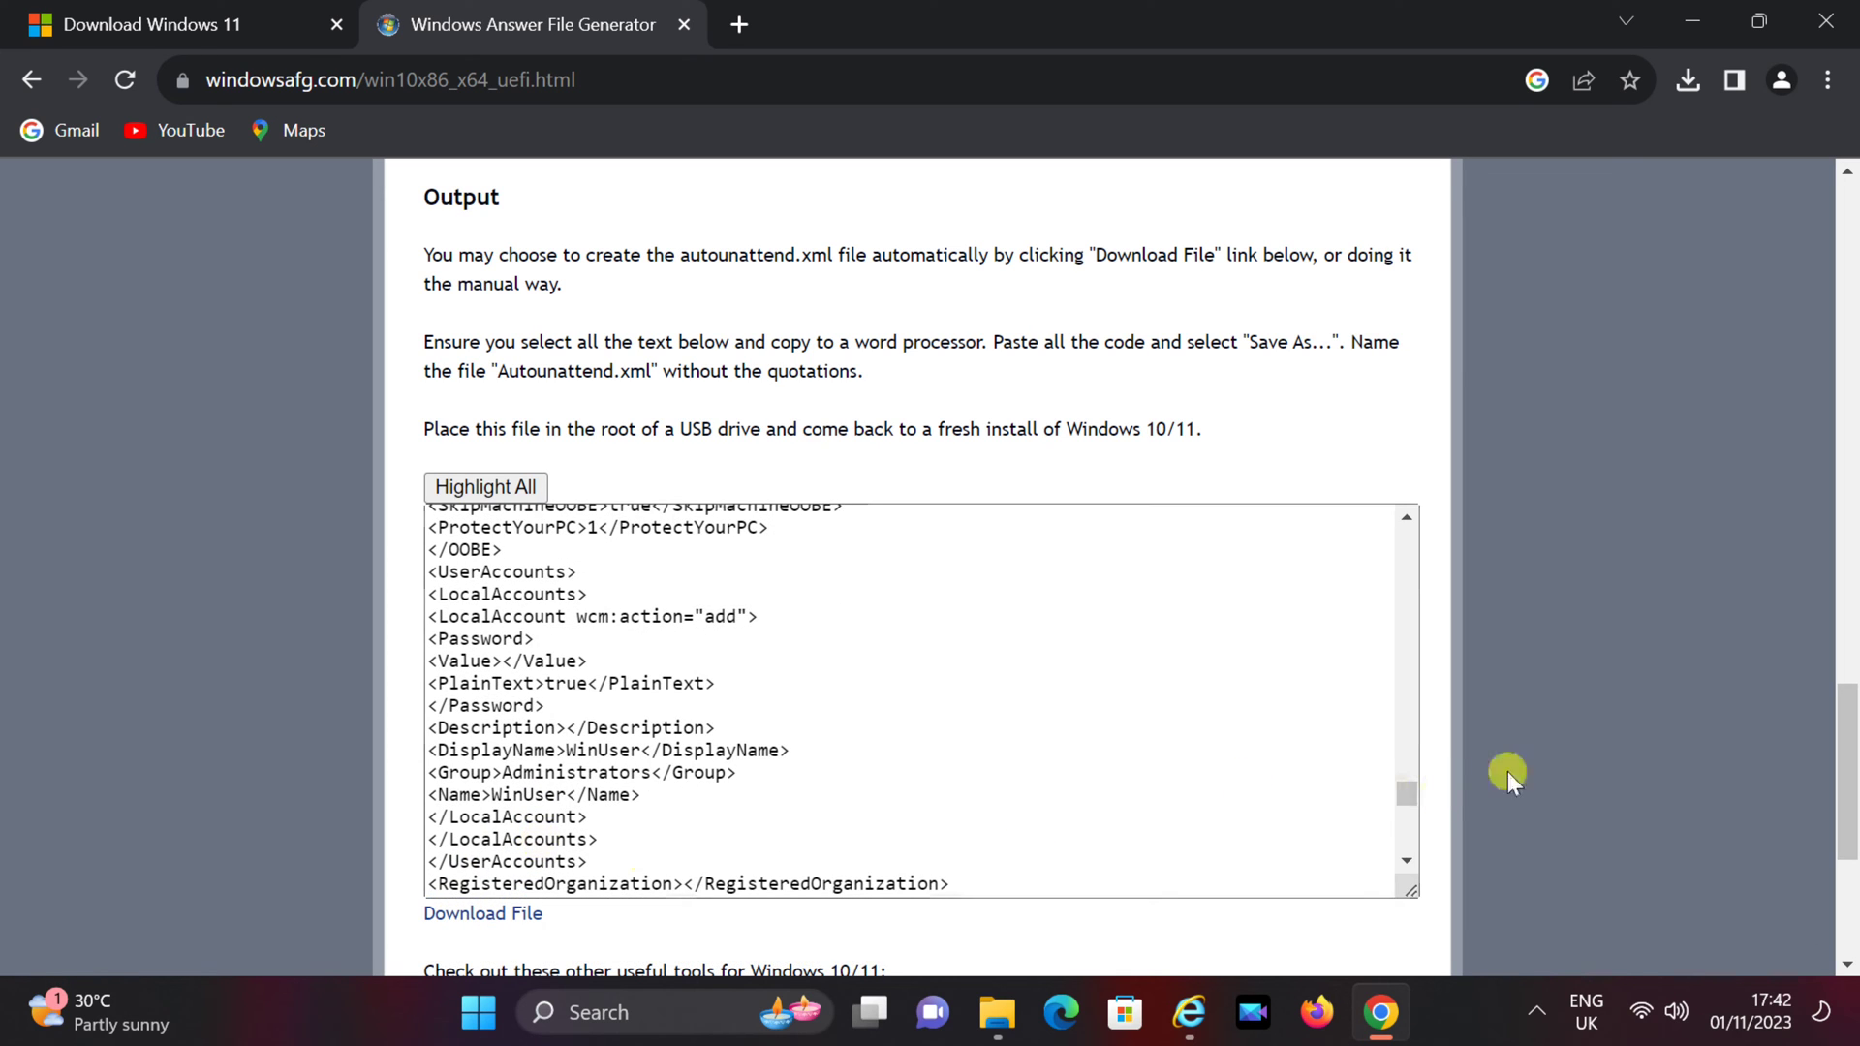
- Download the generated answer file autounattend.xml
scroll(1550, 765, "down", 2)
scroll(1620, 747, "down", 2)
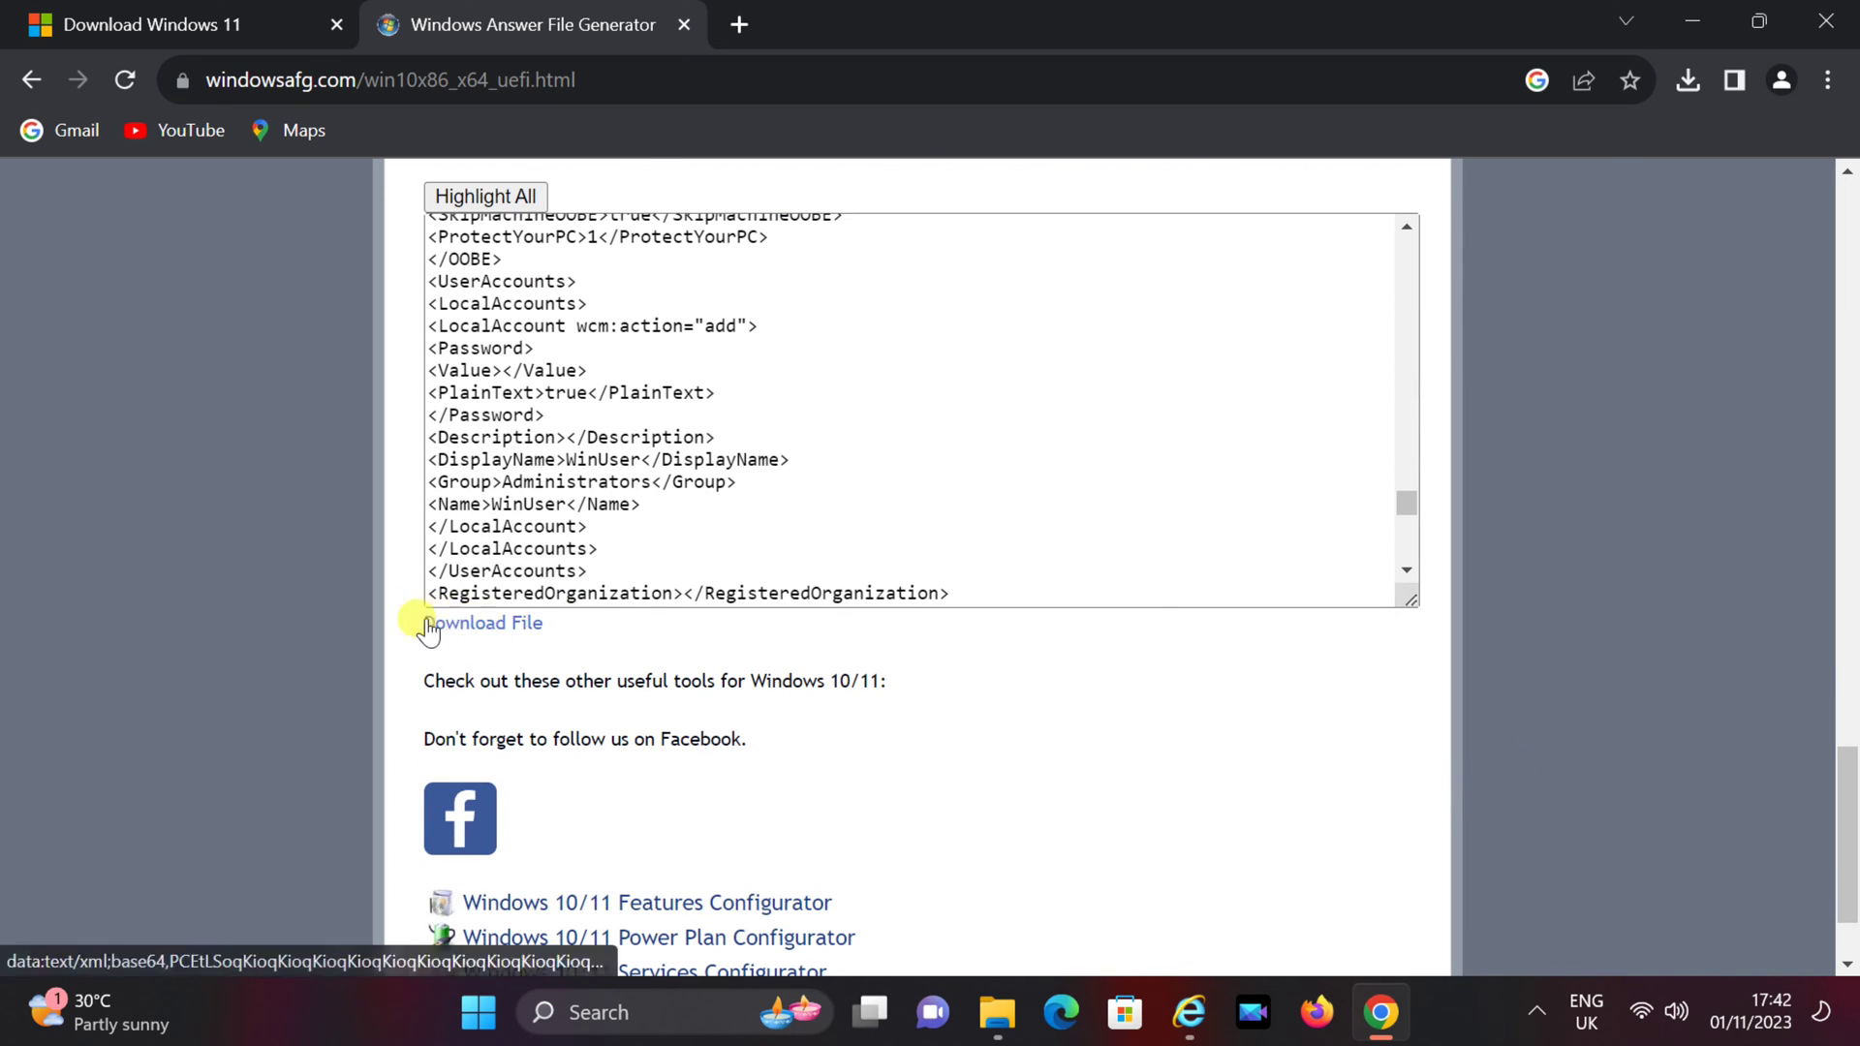
left_click(482, 625)
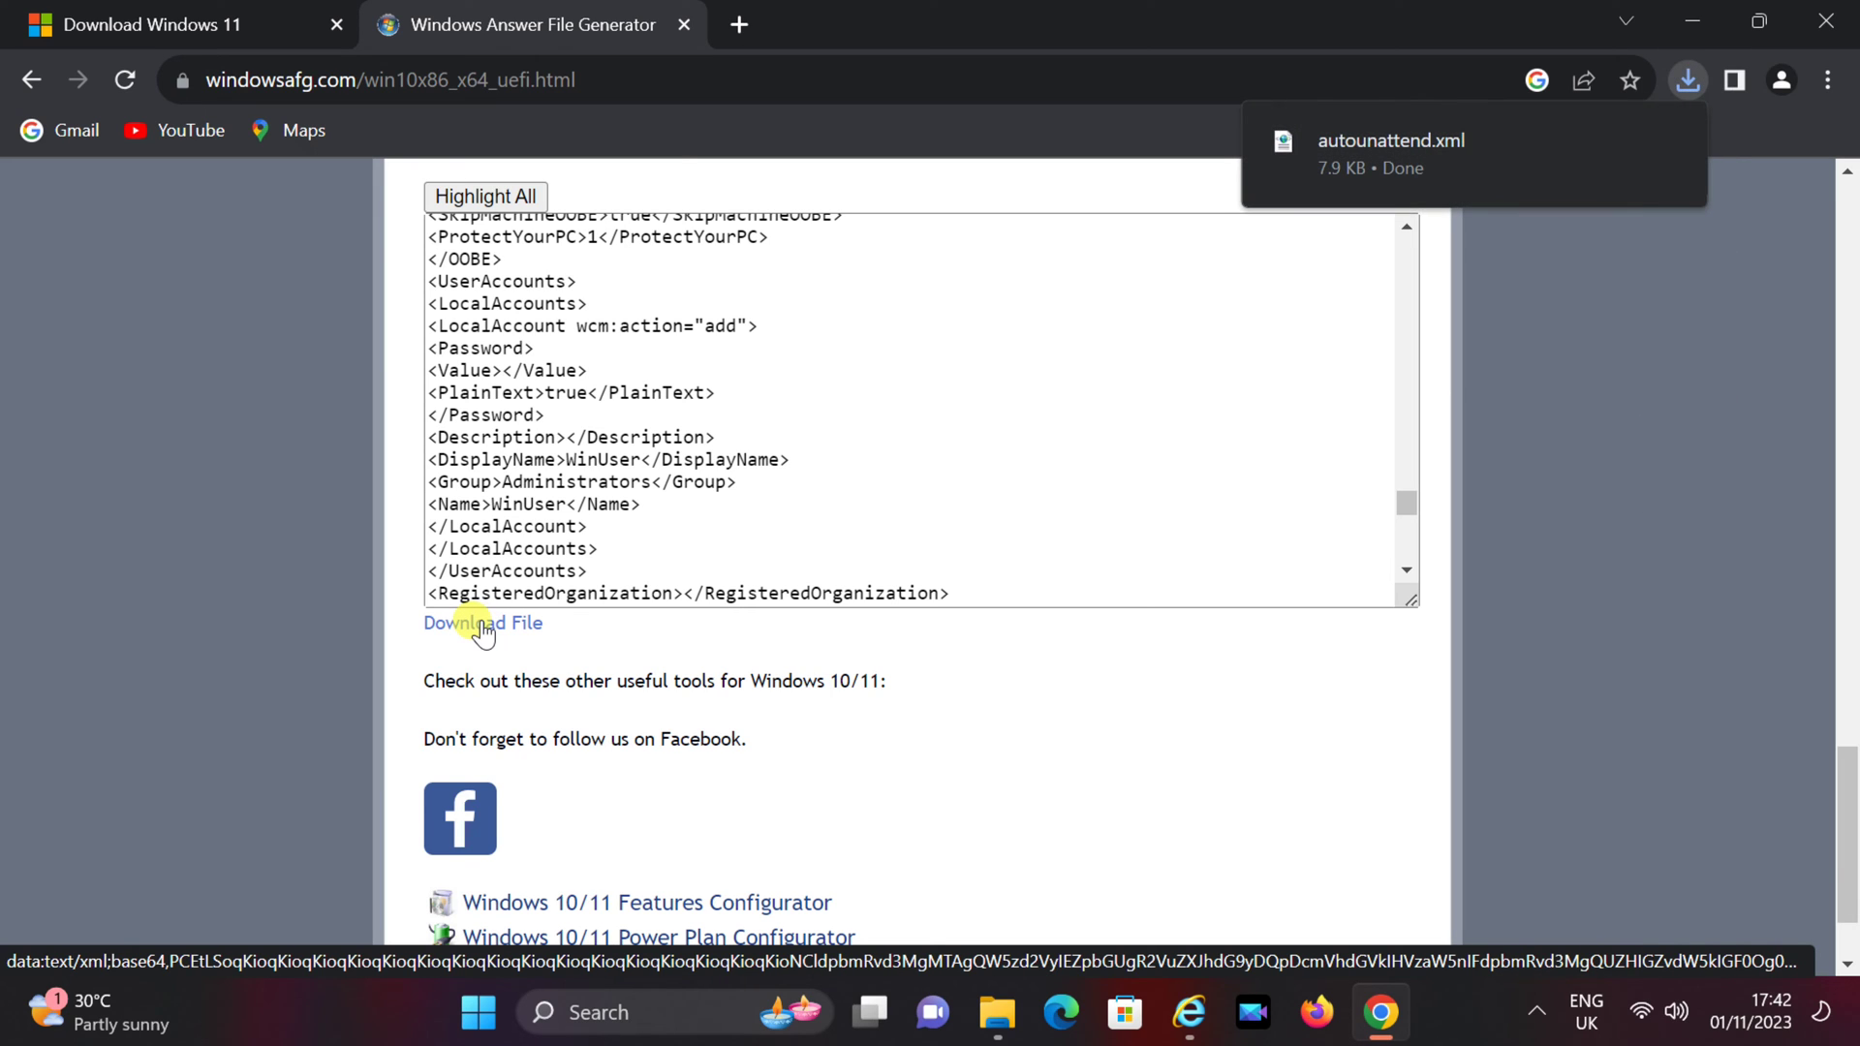
mouse_move(1345, 167)
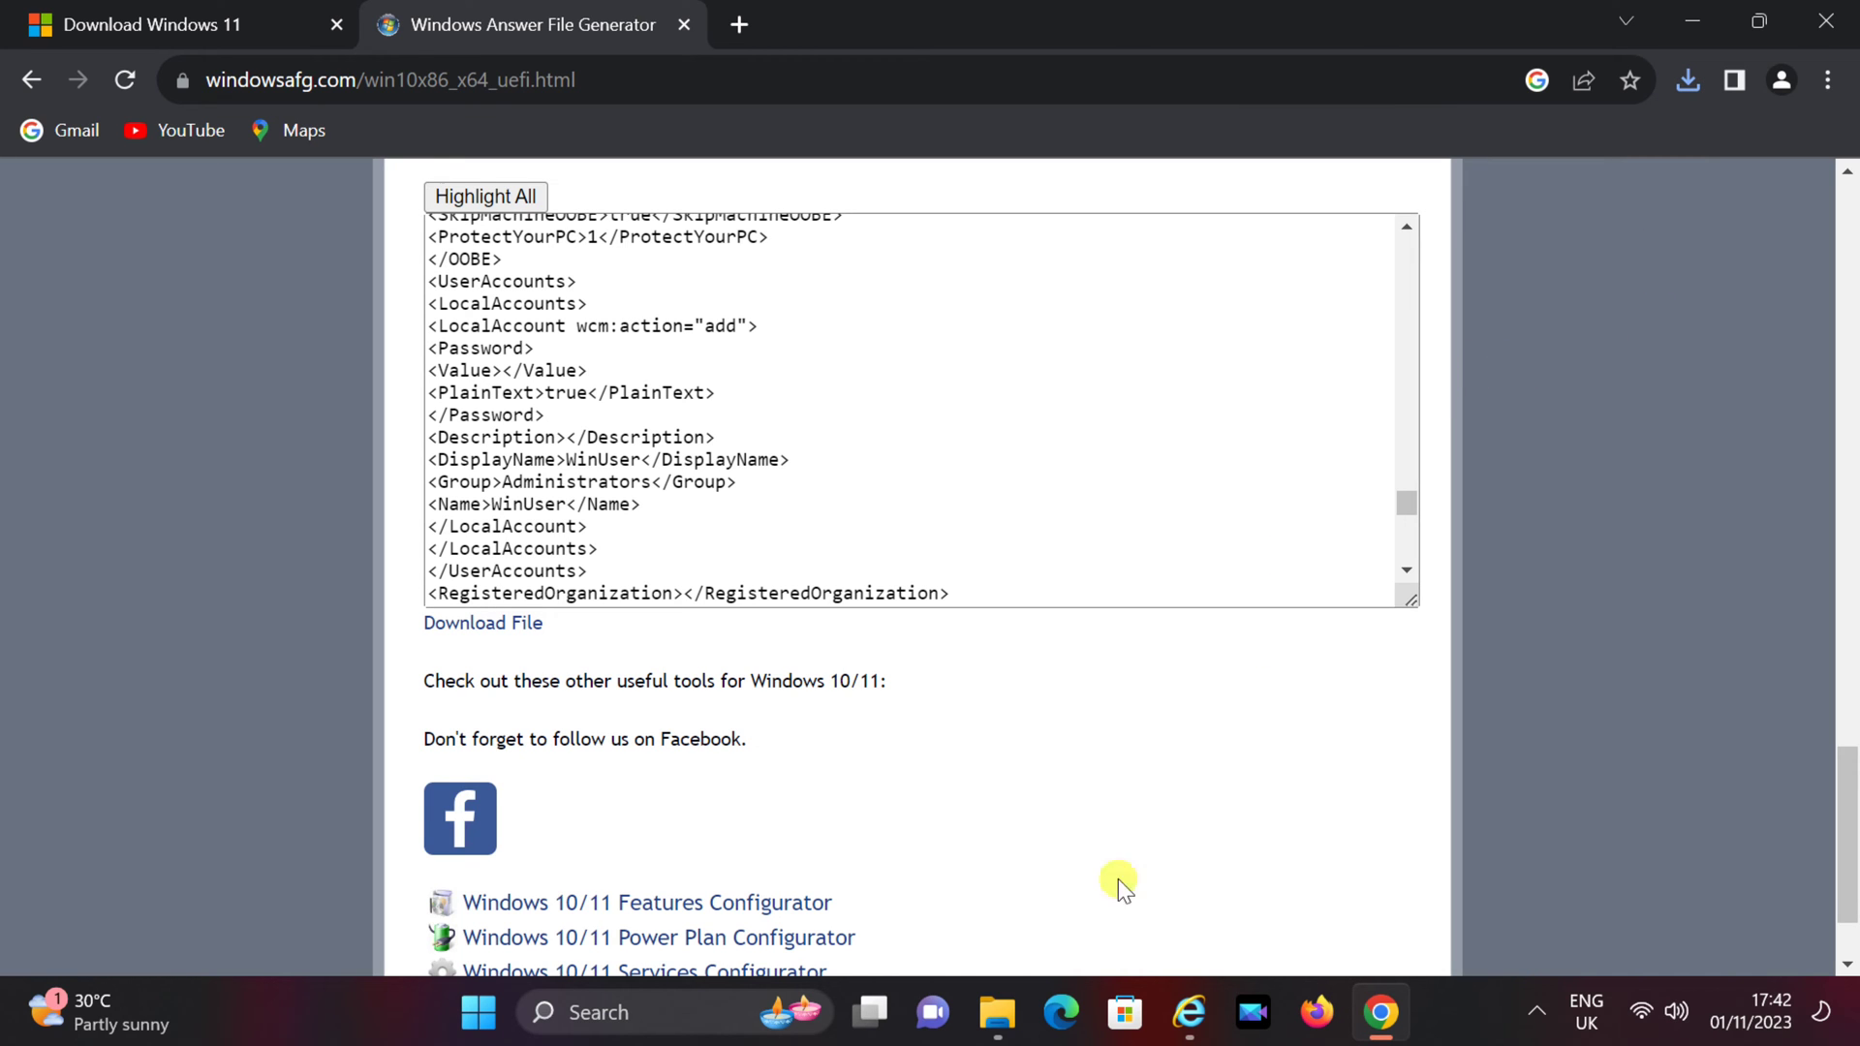
- Check for autounattend.xml and Win11_22H2_English_x64v2.iso in the Downloads folder in File Explorer, and minimize the window
left_click(998, 1013)
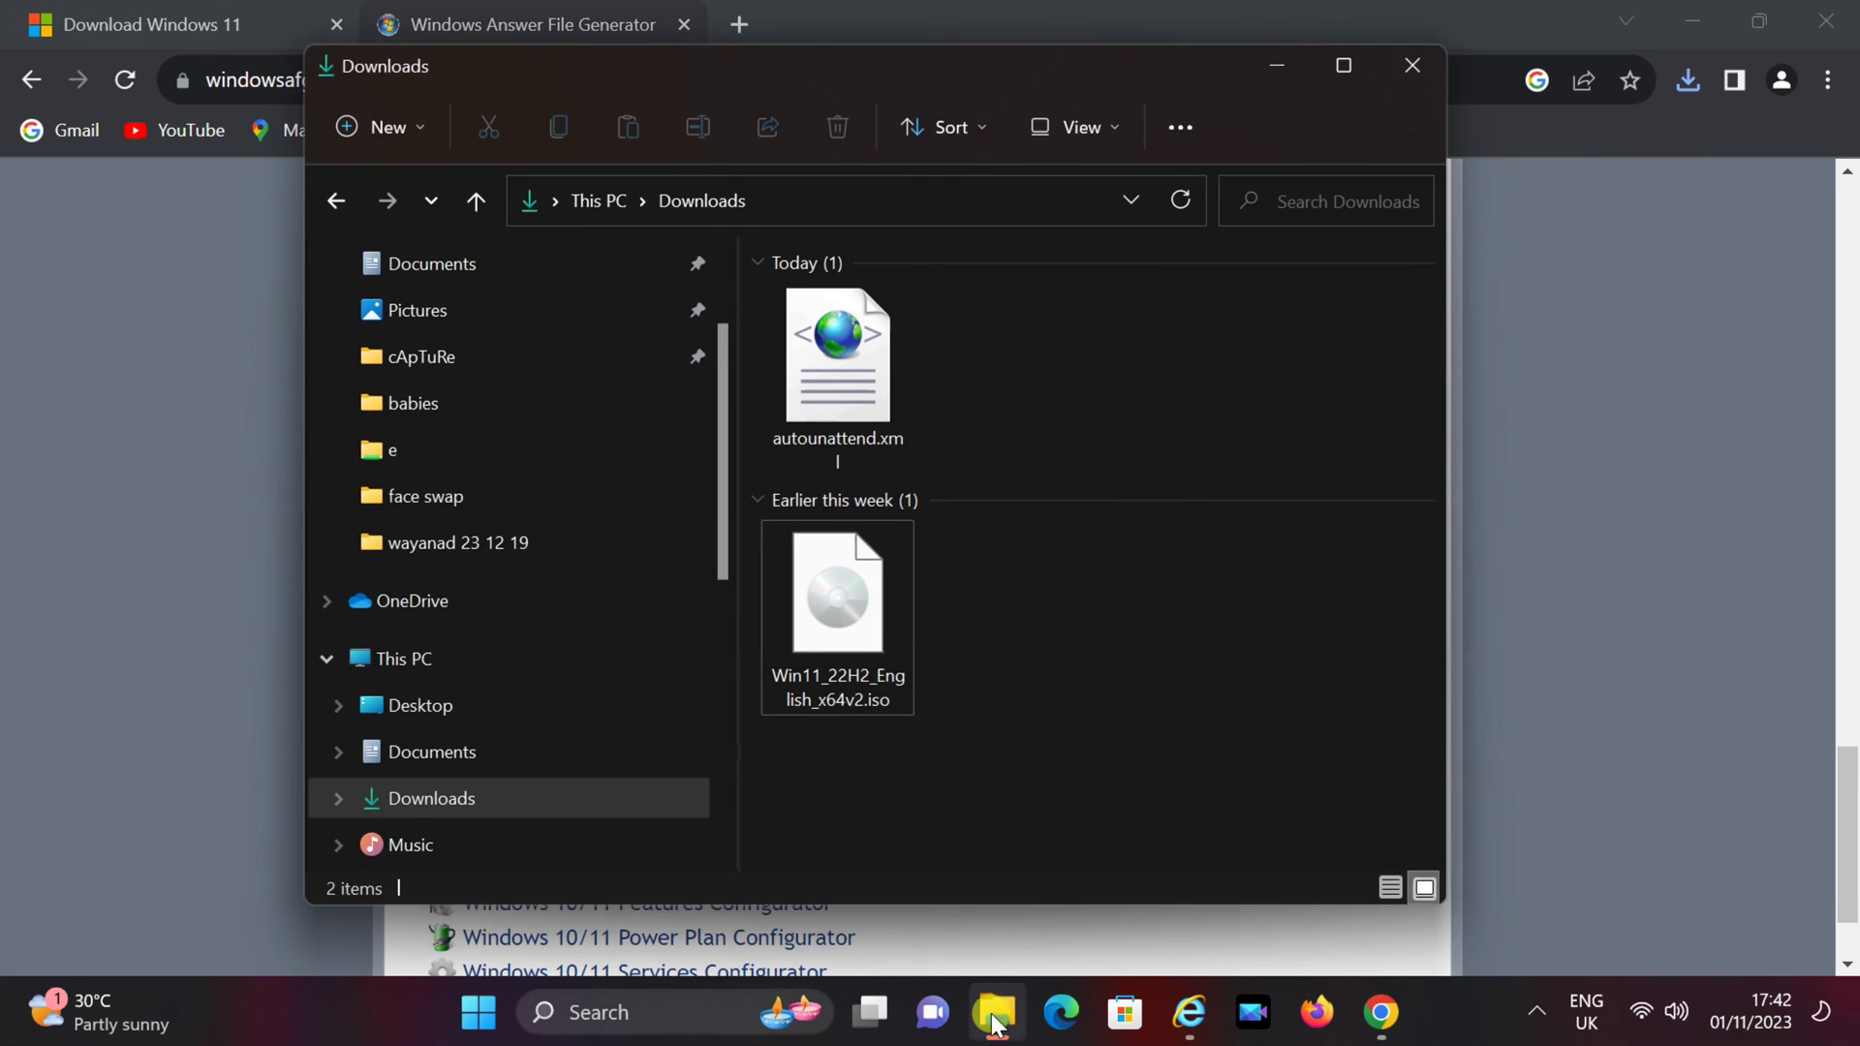
left_click(864, 635)
left_click(862, 444)
left_click(1085, 419)
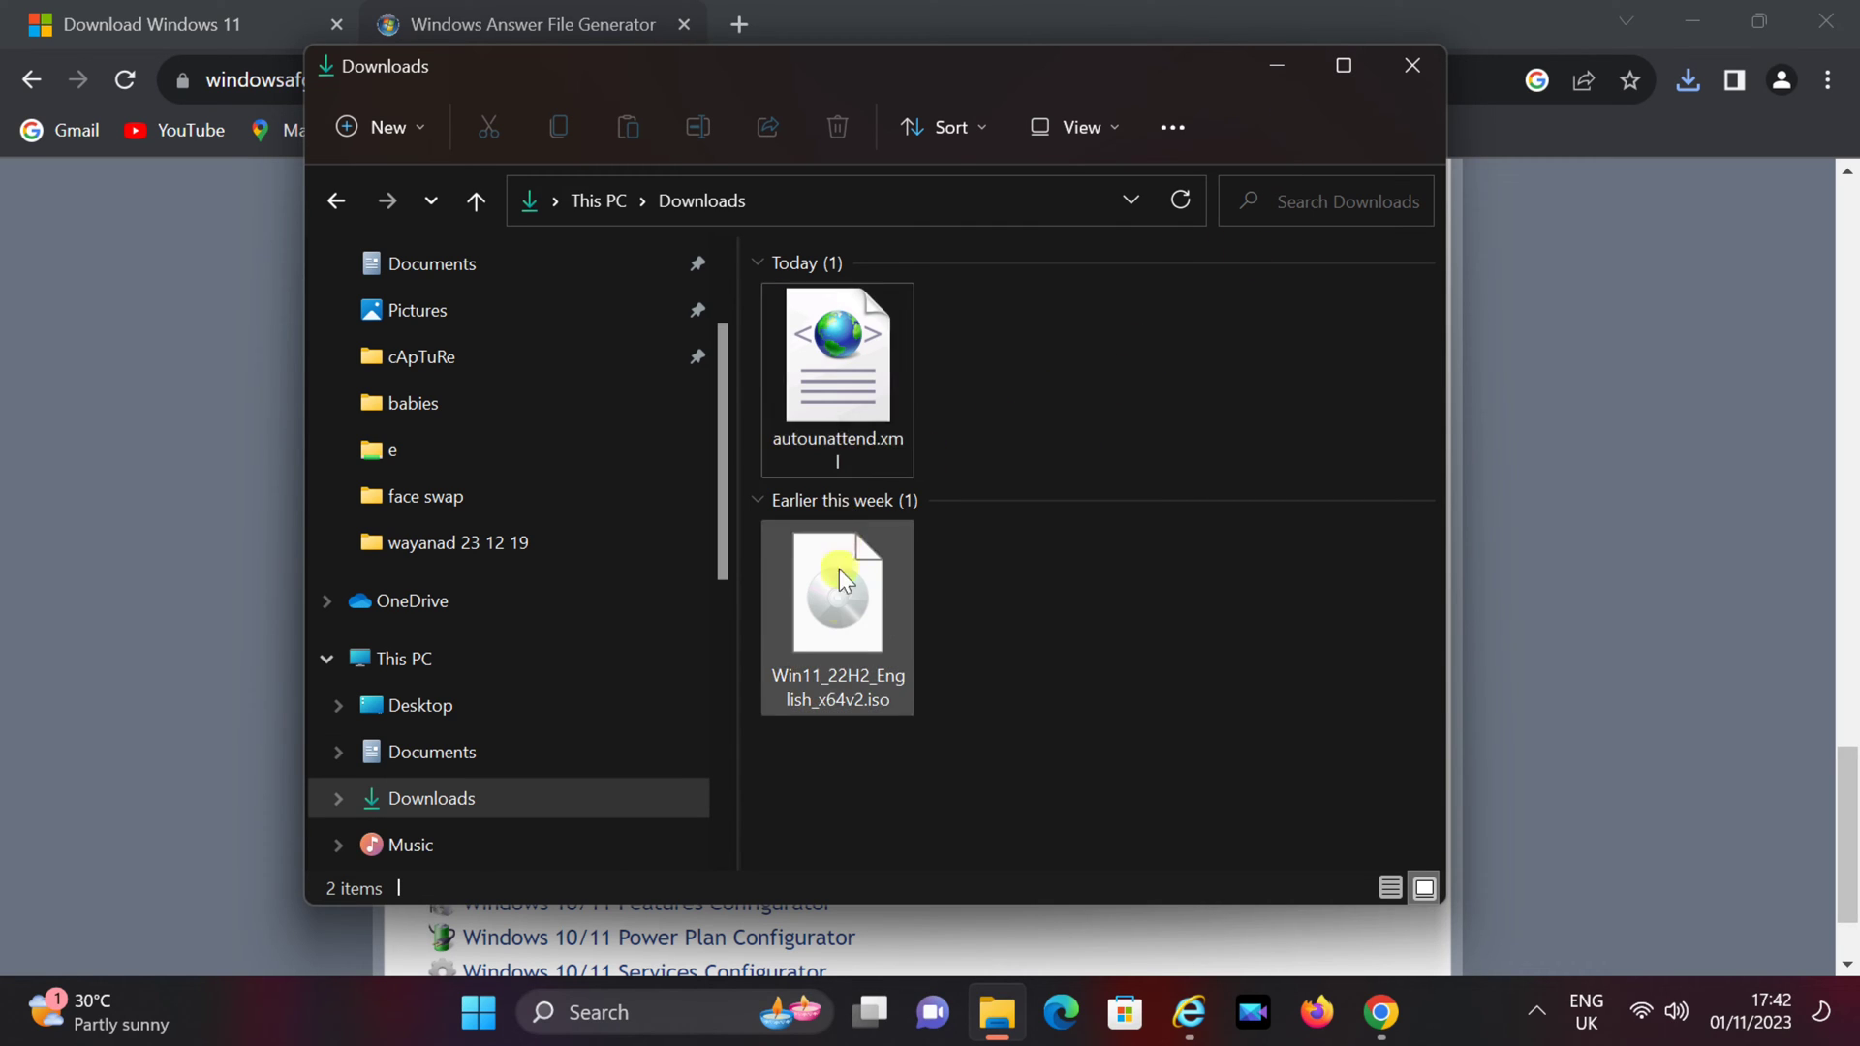
left_click(843, 415)
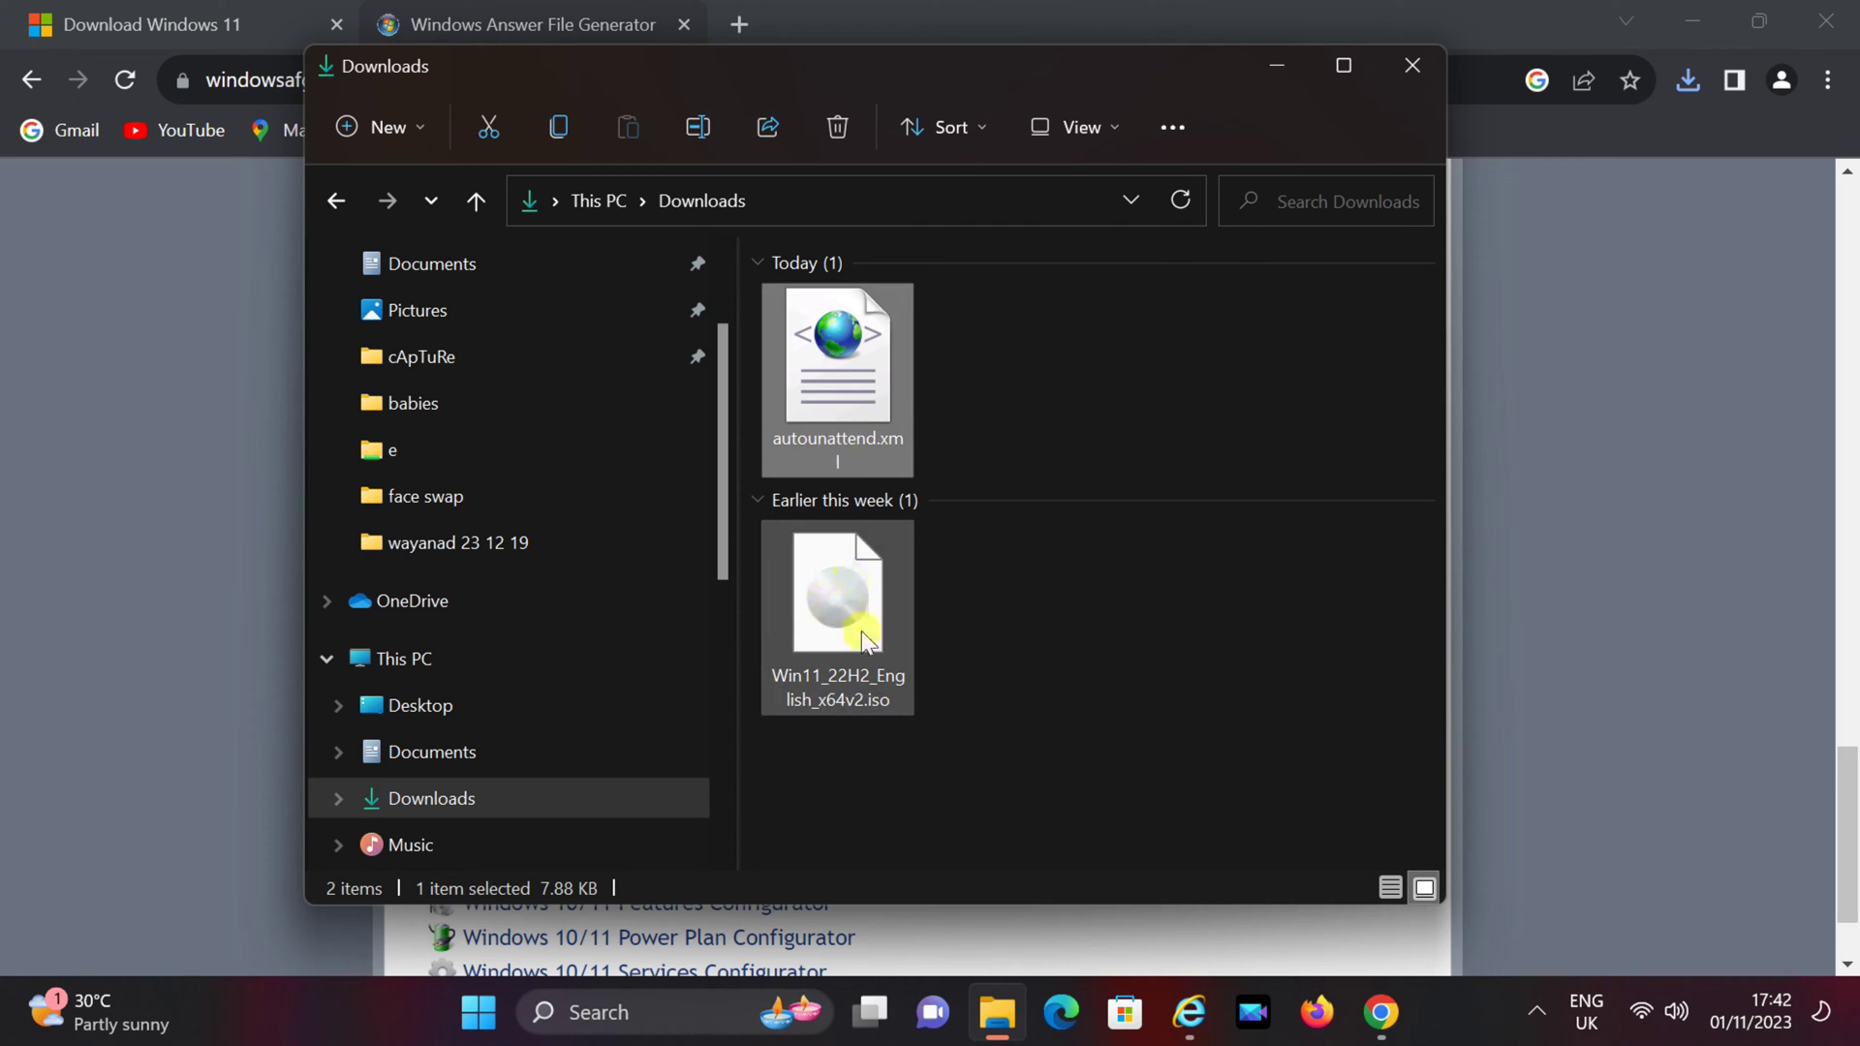
left_click(1095, 598)
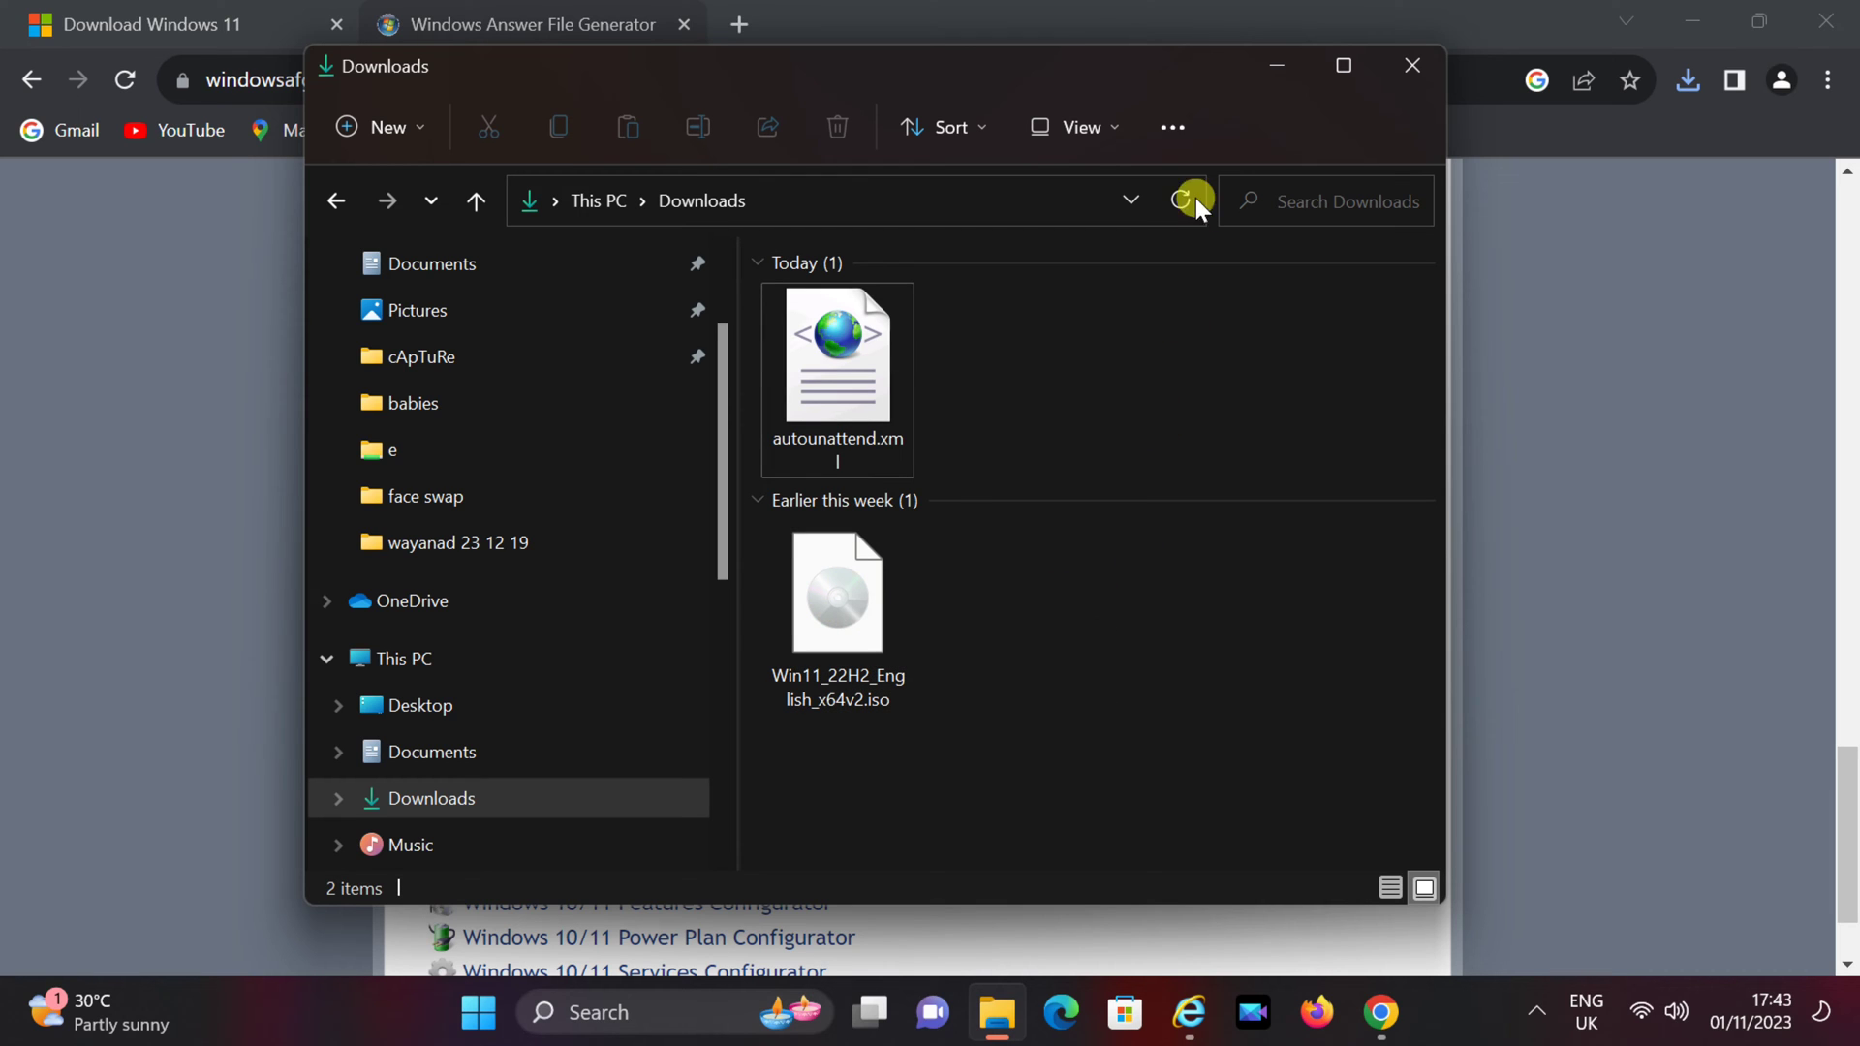
left_click(1269, 65)
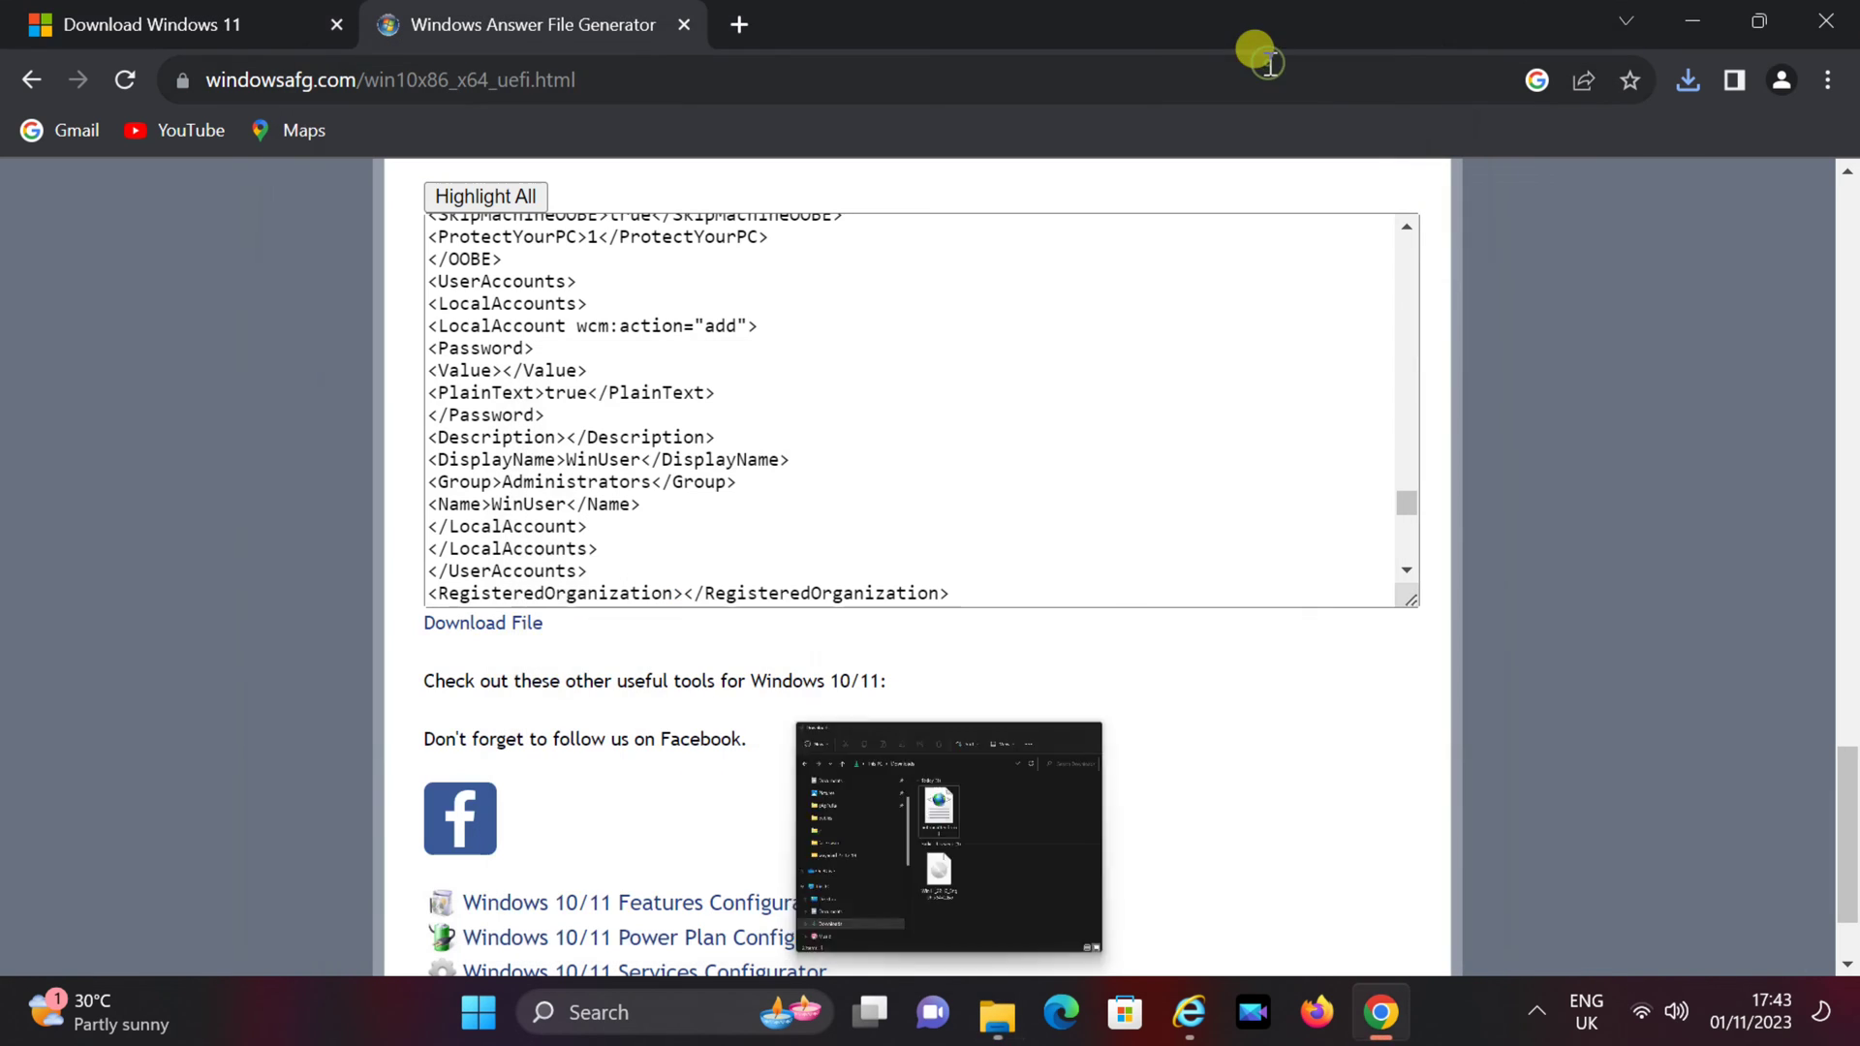
- Open the AnyBurn website, anyburn.com, in a new browser tab
left_click(742, 21)
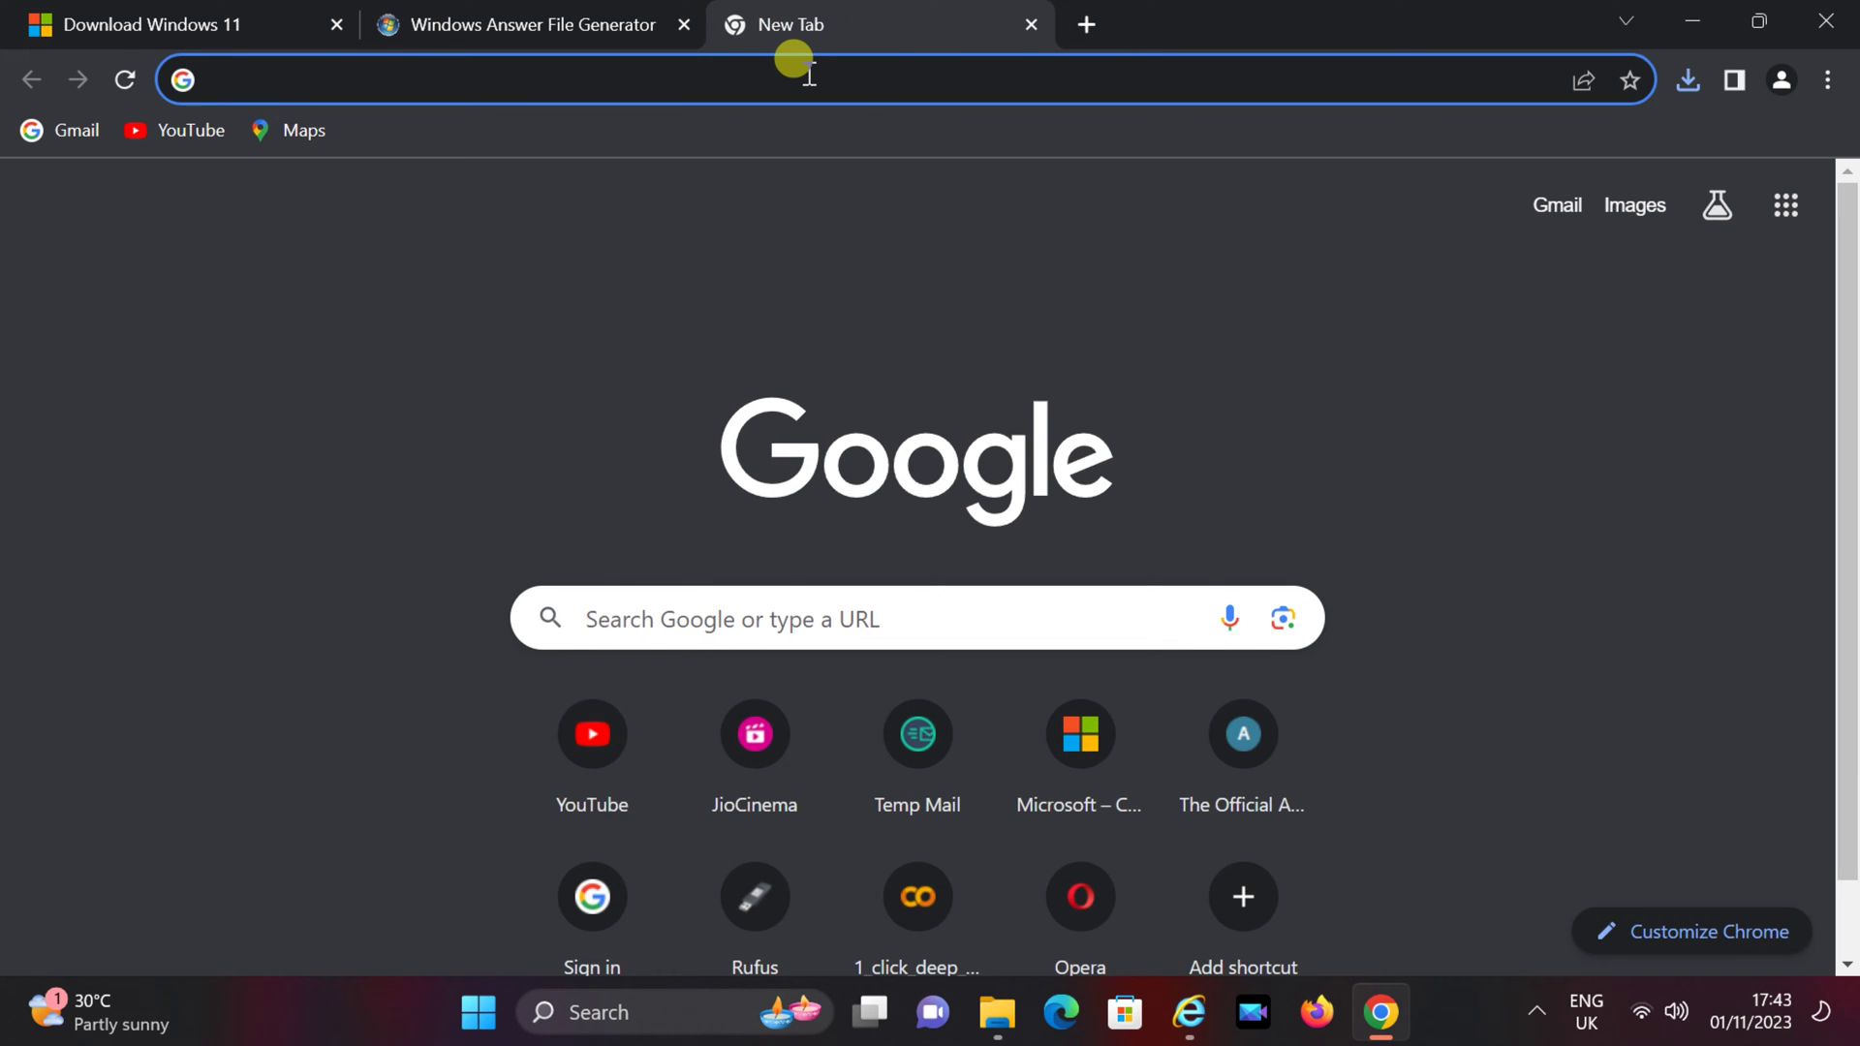
type("anybur")
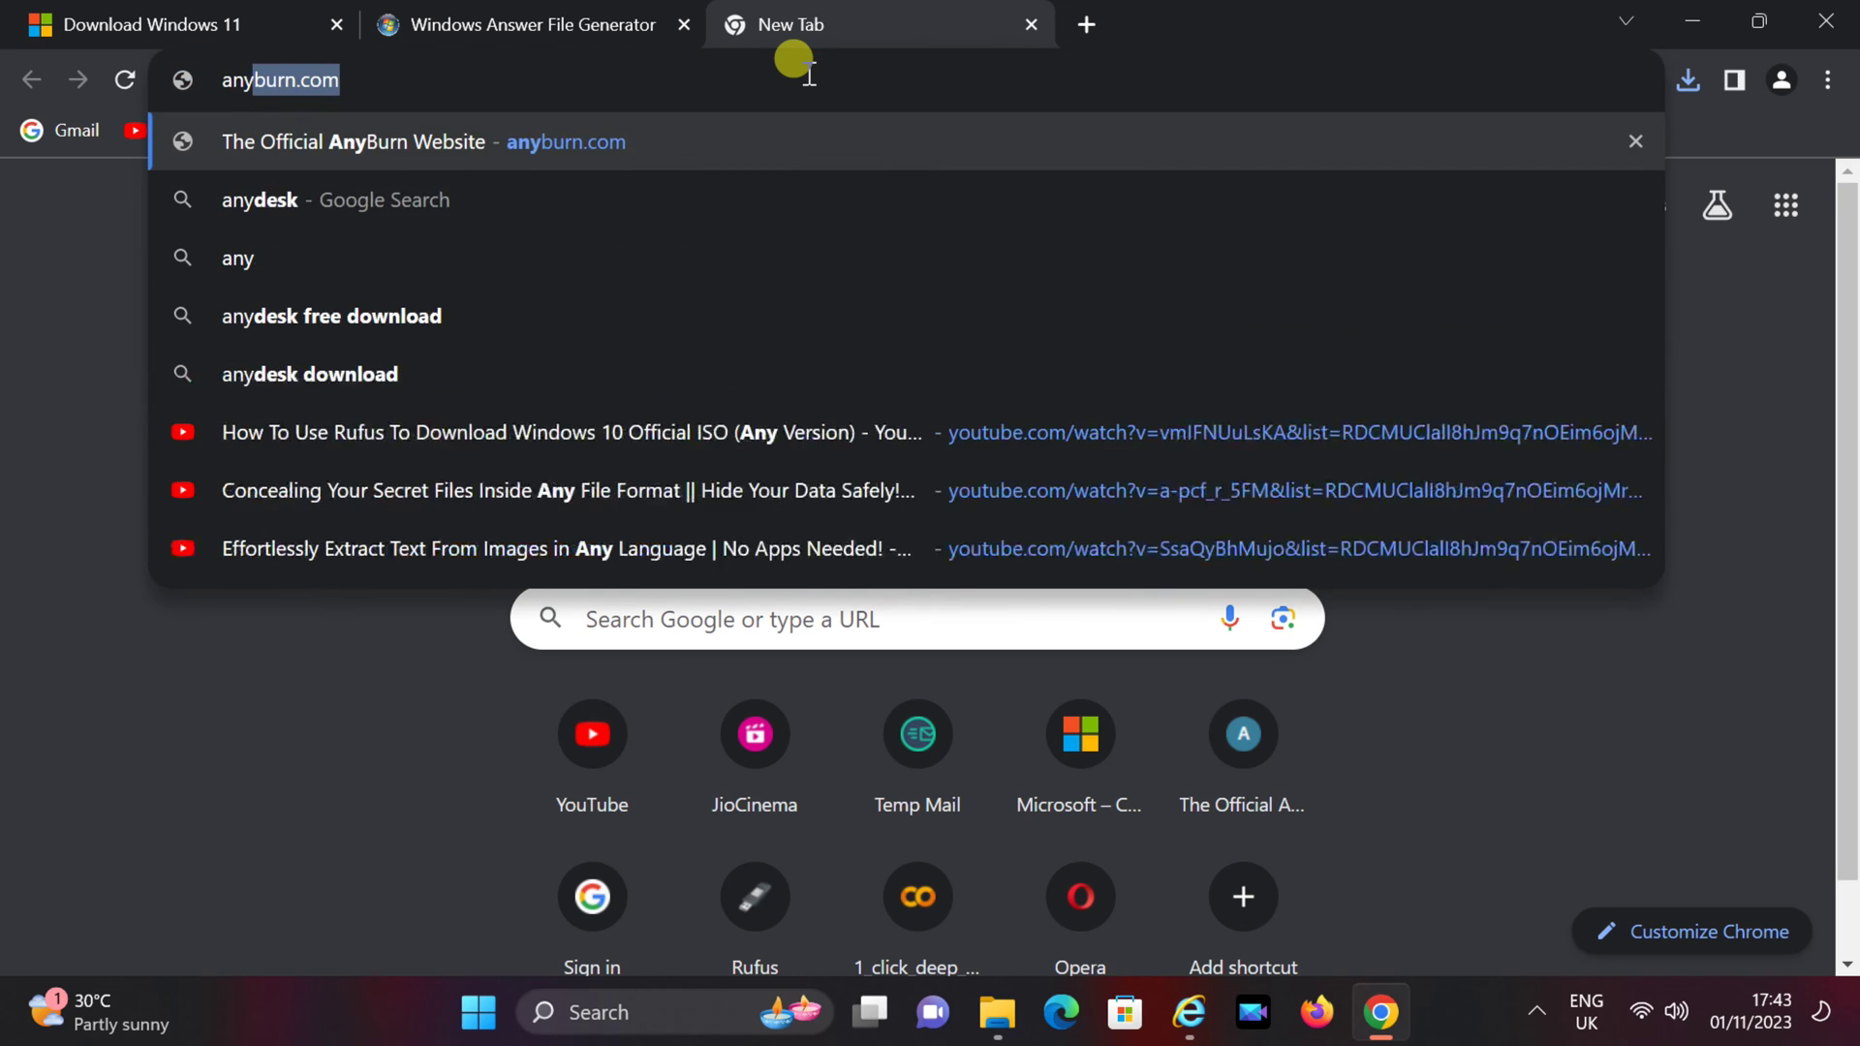
type("n")
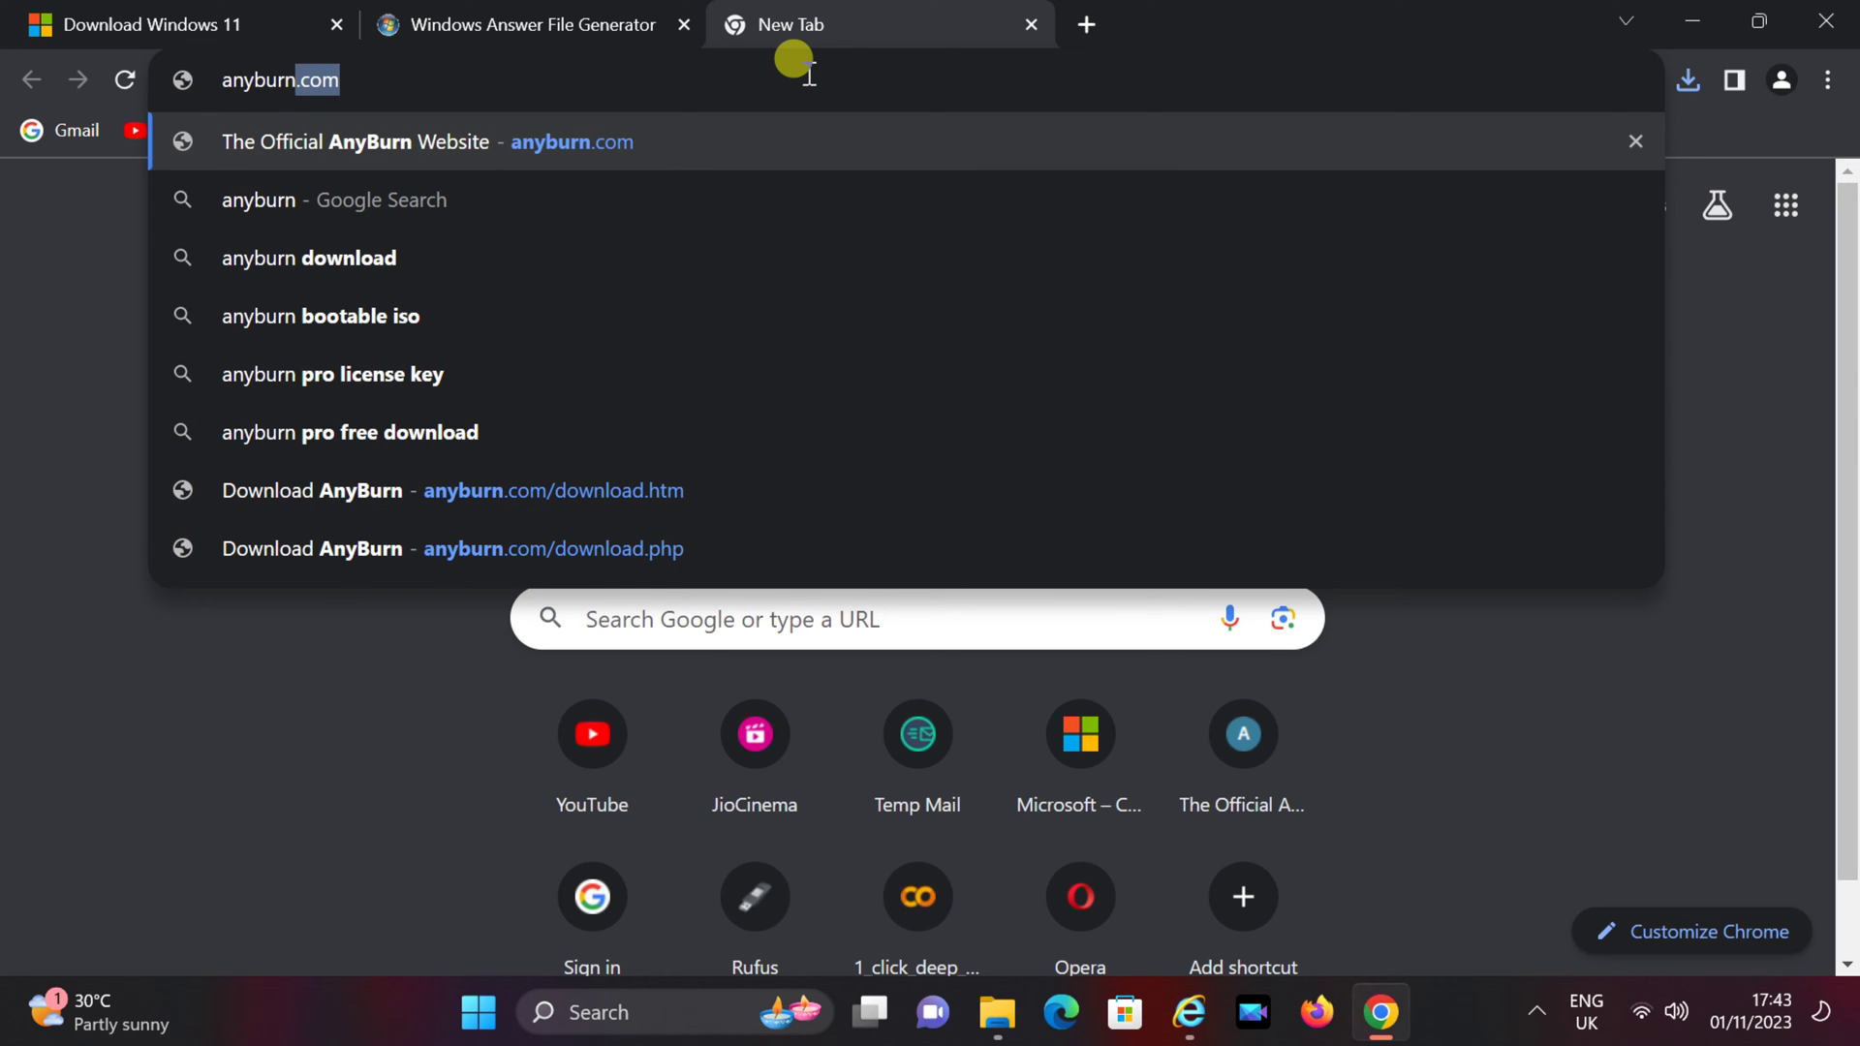
type(".com")
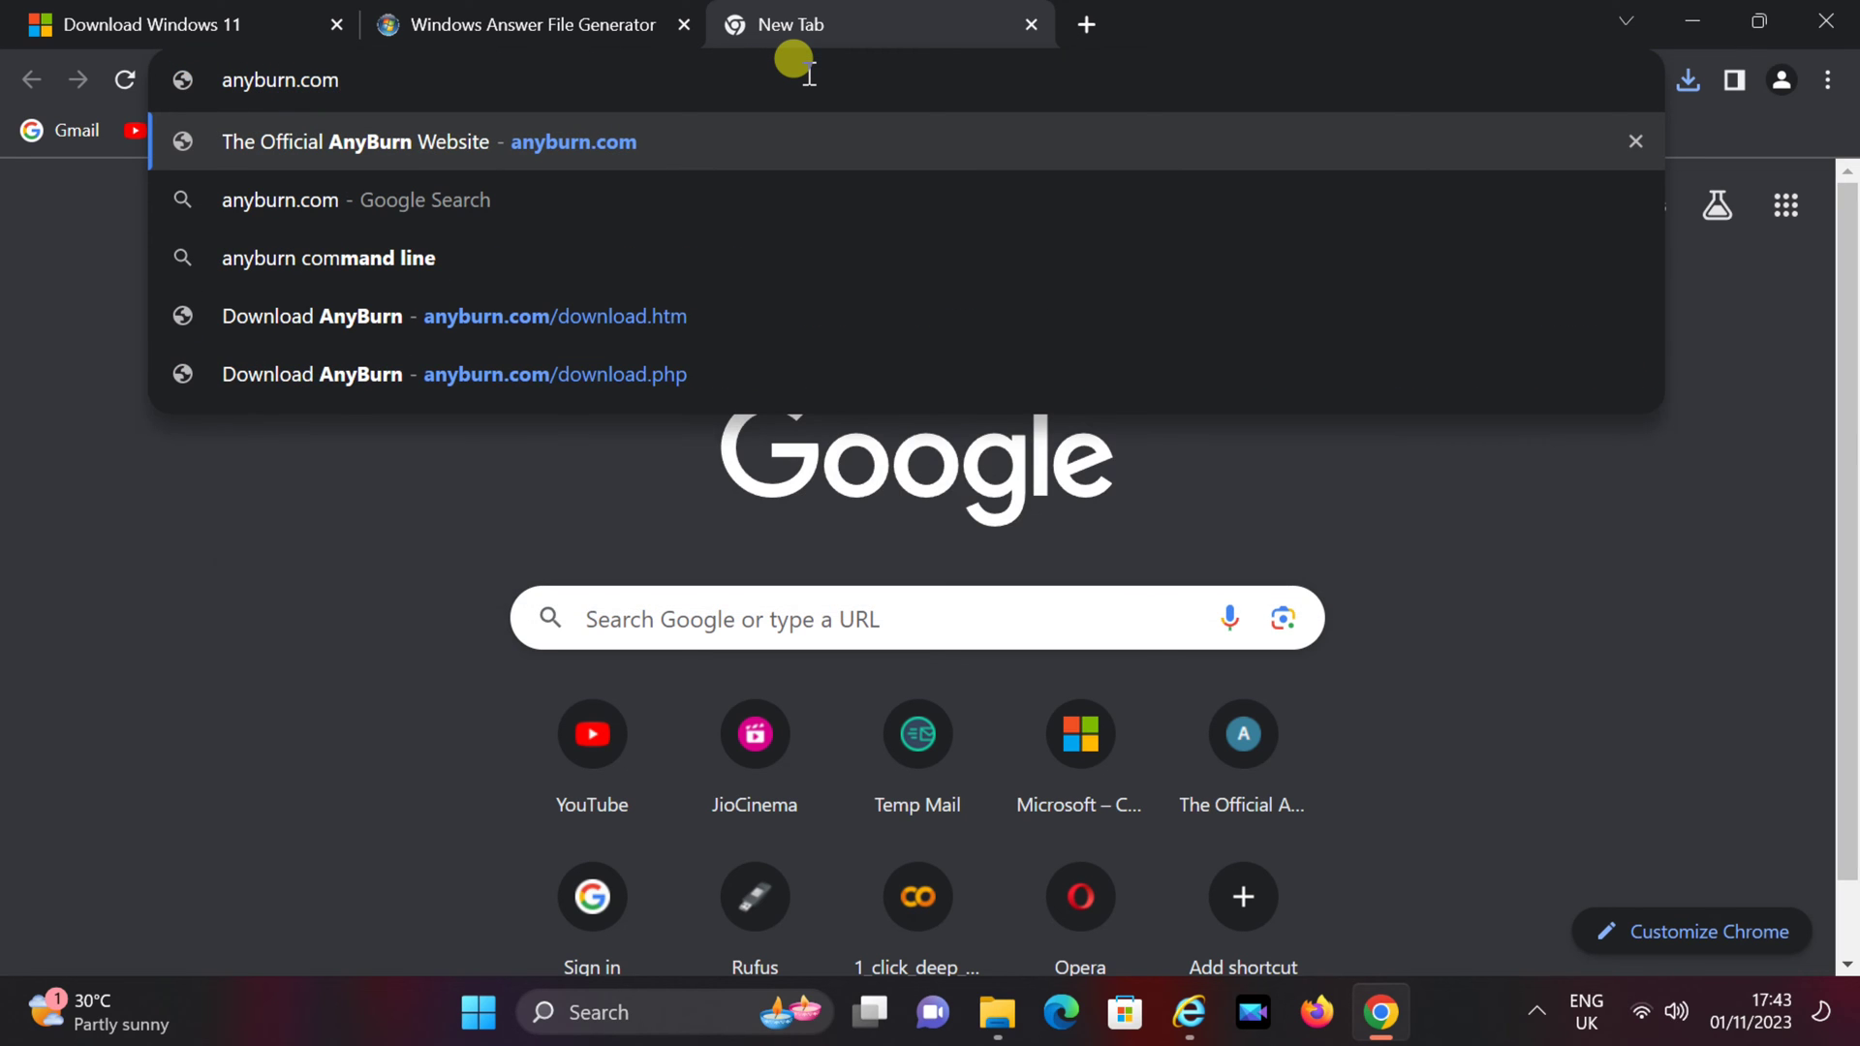
key("Return")
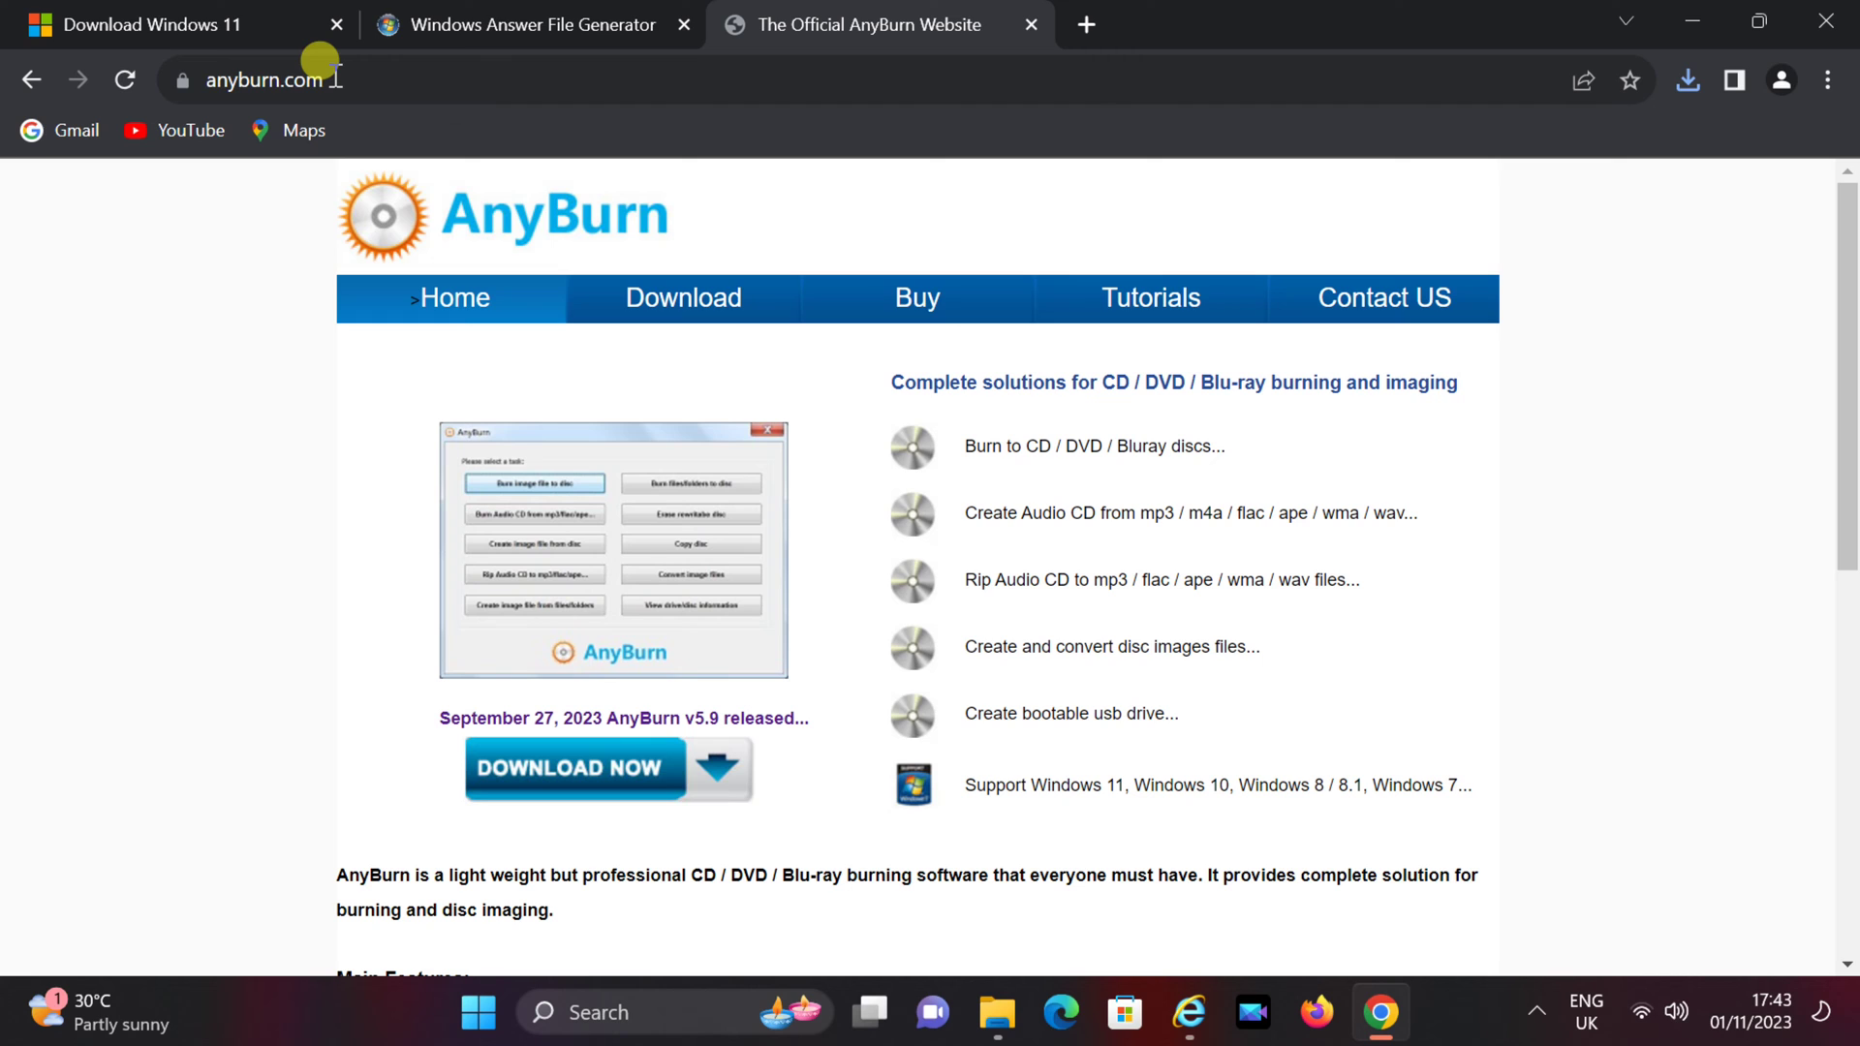
- Download the 64-bit edition of AnyBurn Free from the site's download page
left_click(665, 308)
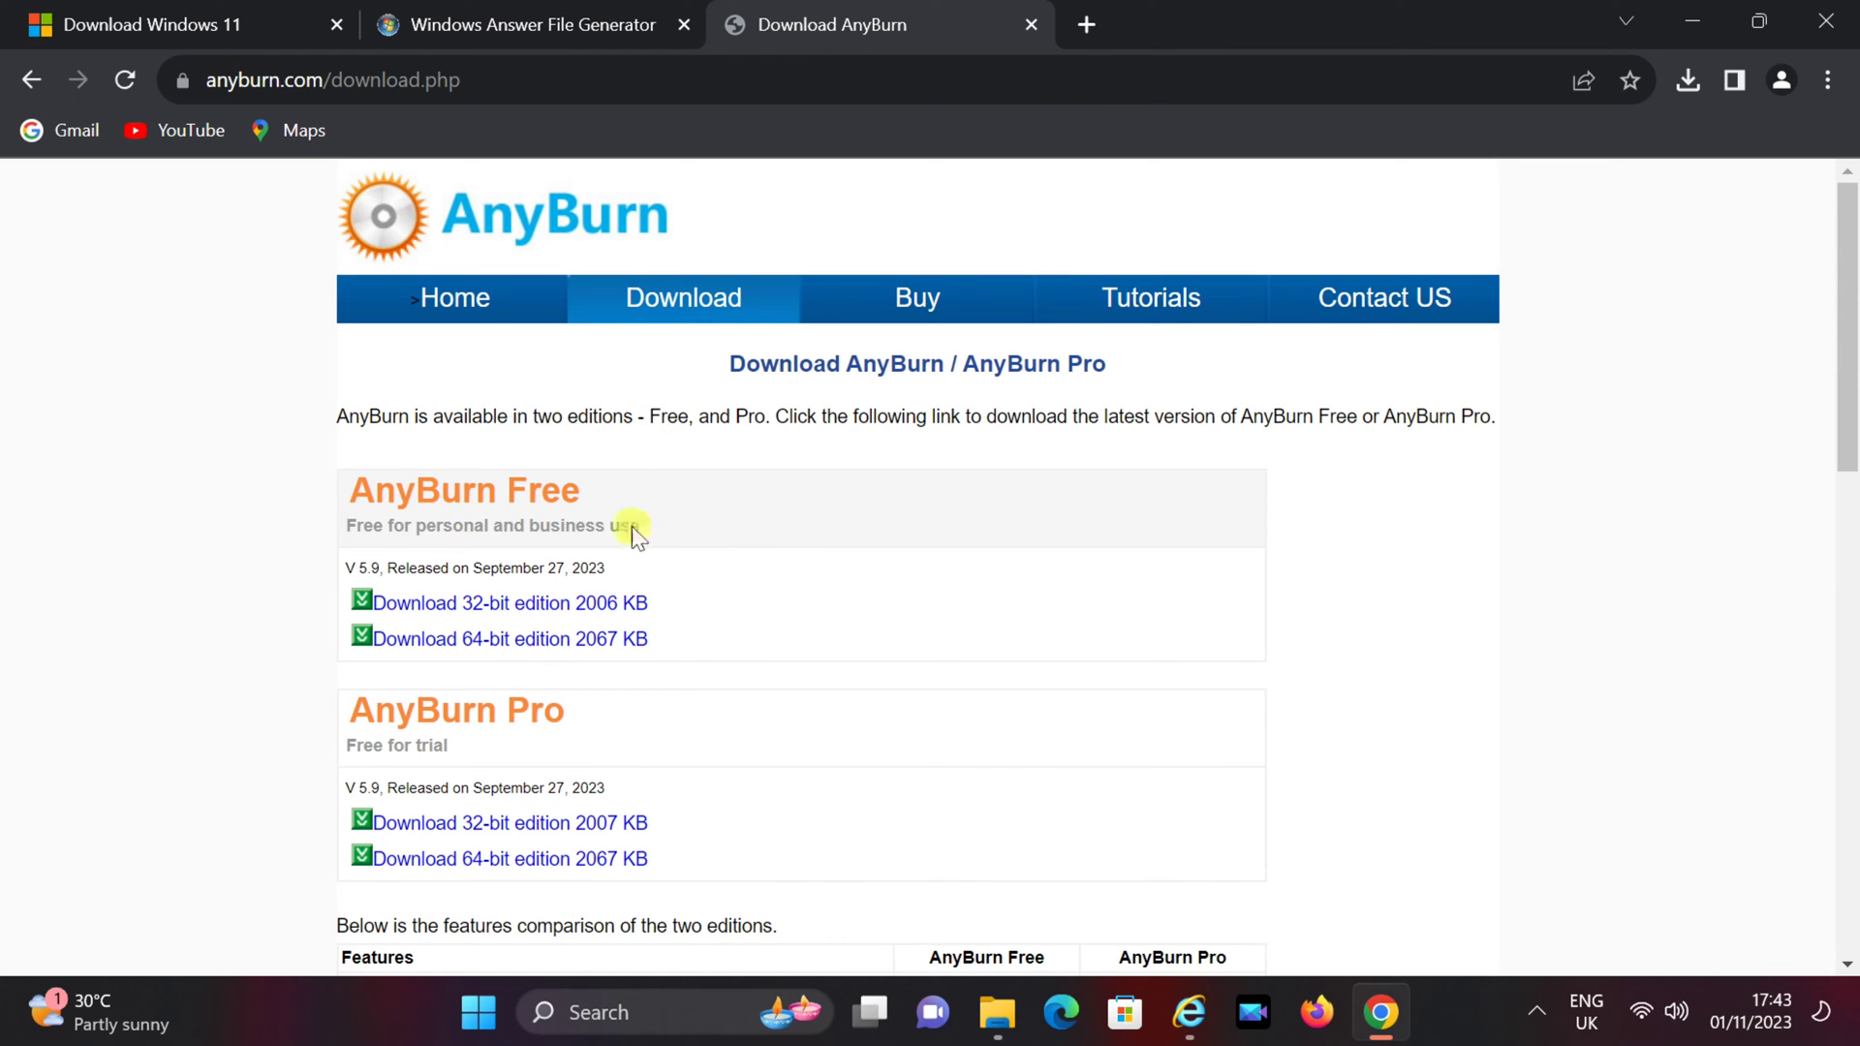
left_click_drag(355, 526, 672, 520)
left_click(673, 520)
left_click(539, 644)
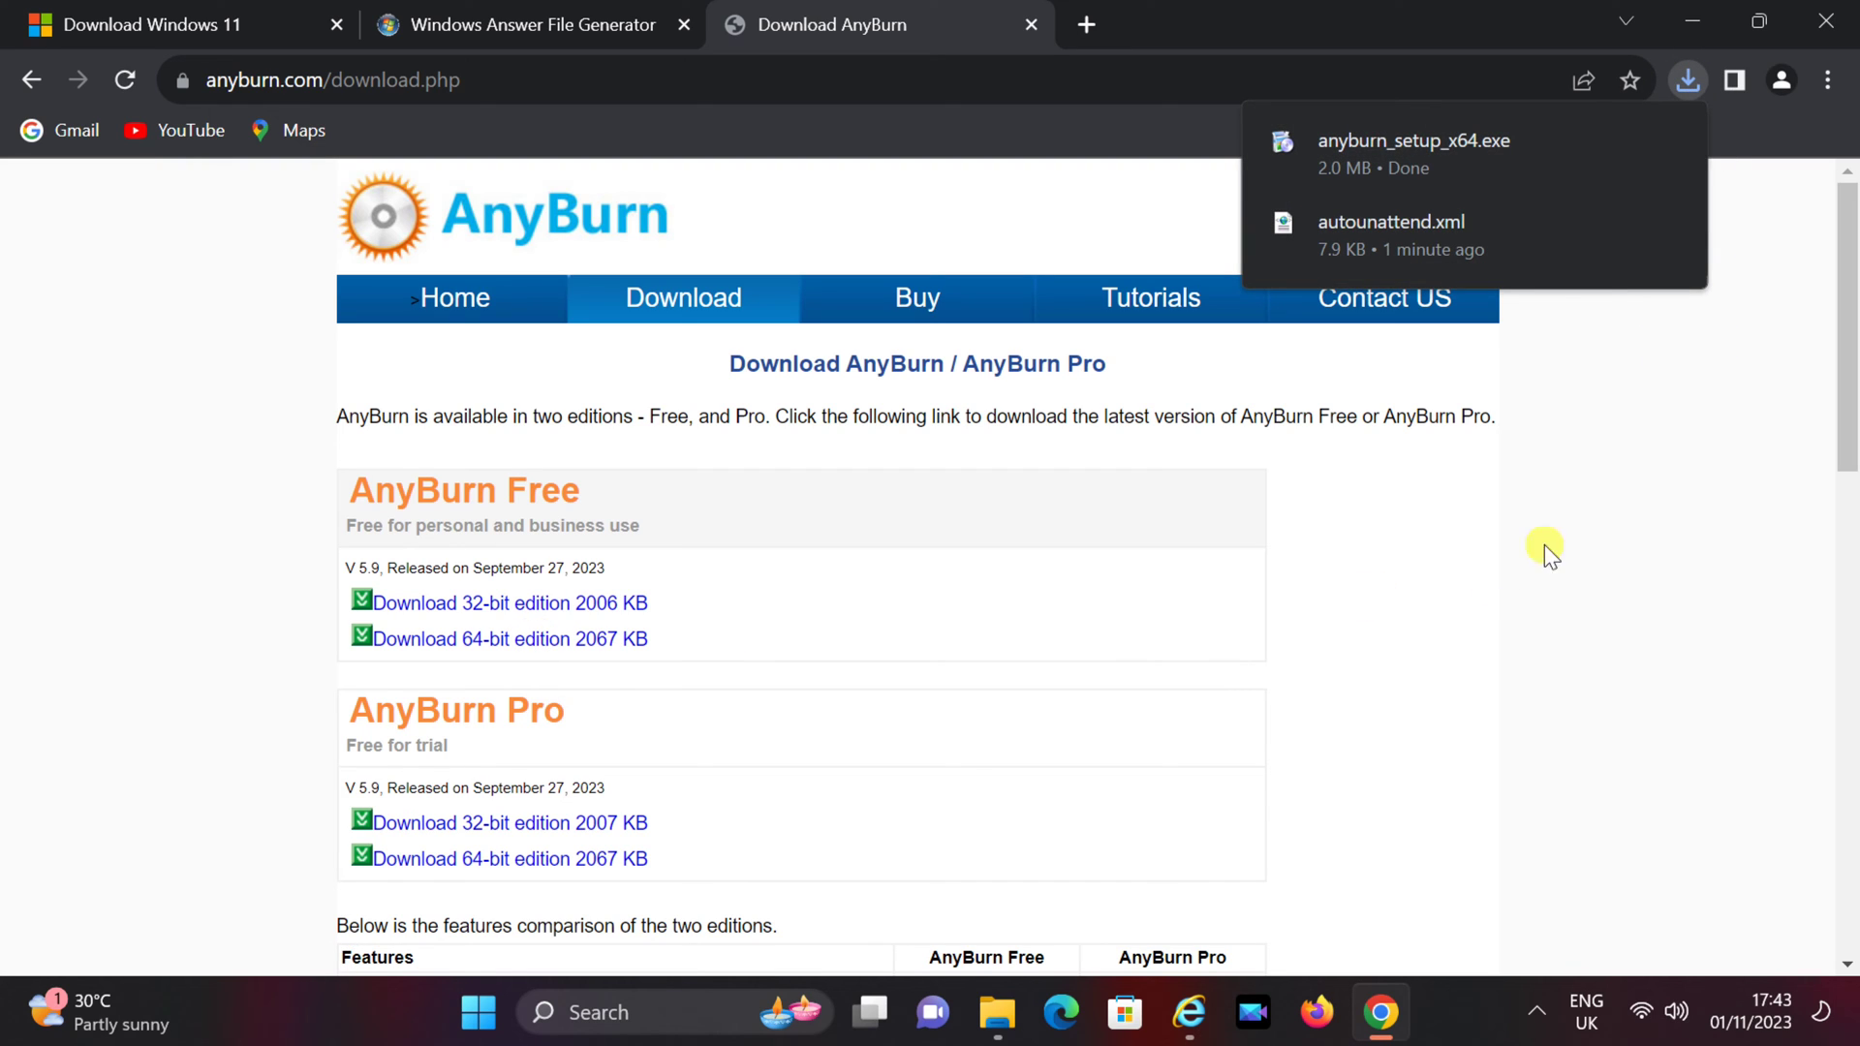
left_click(1578, 442)
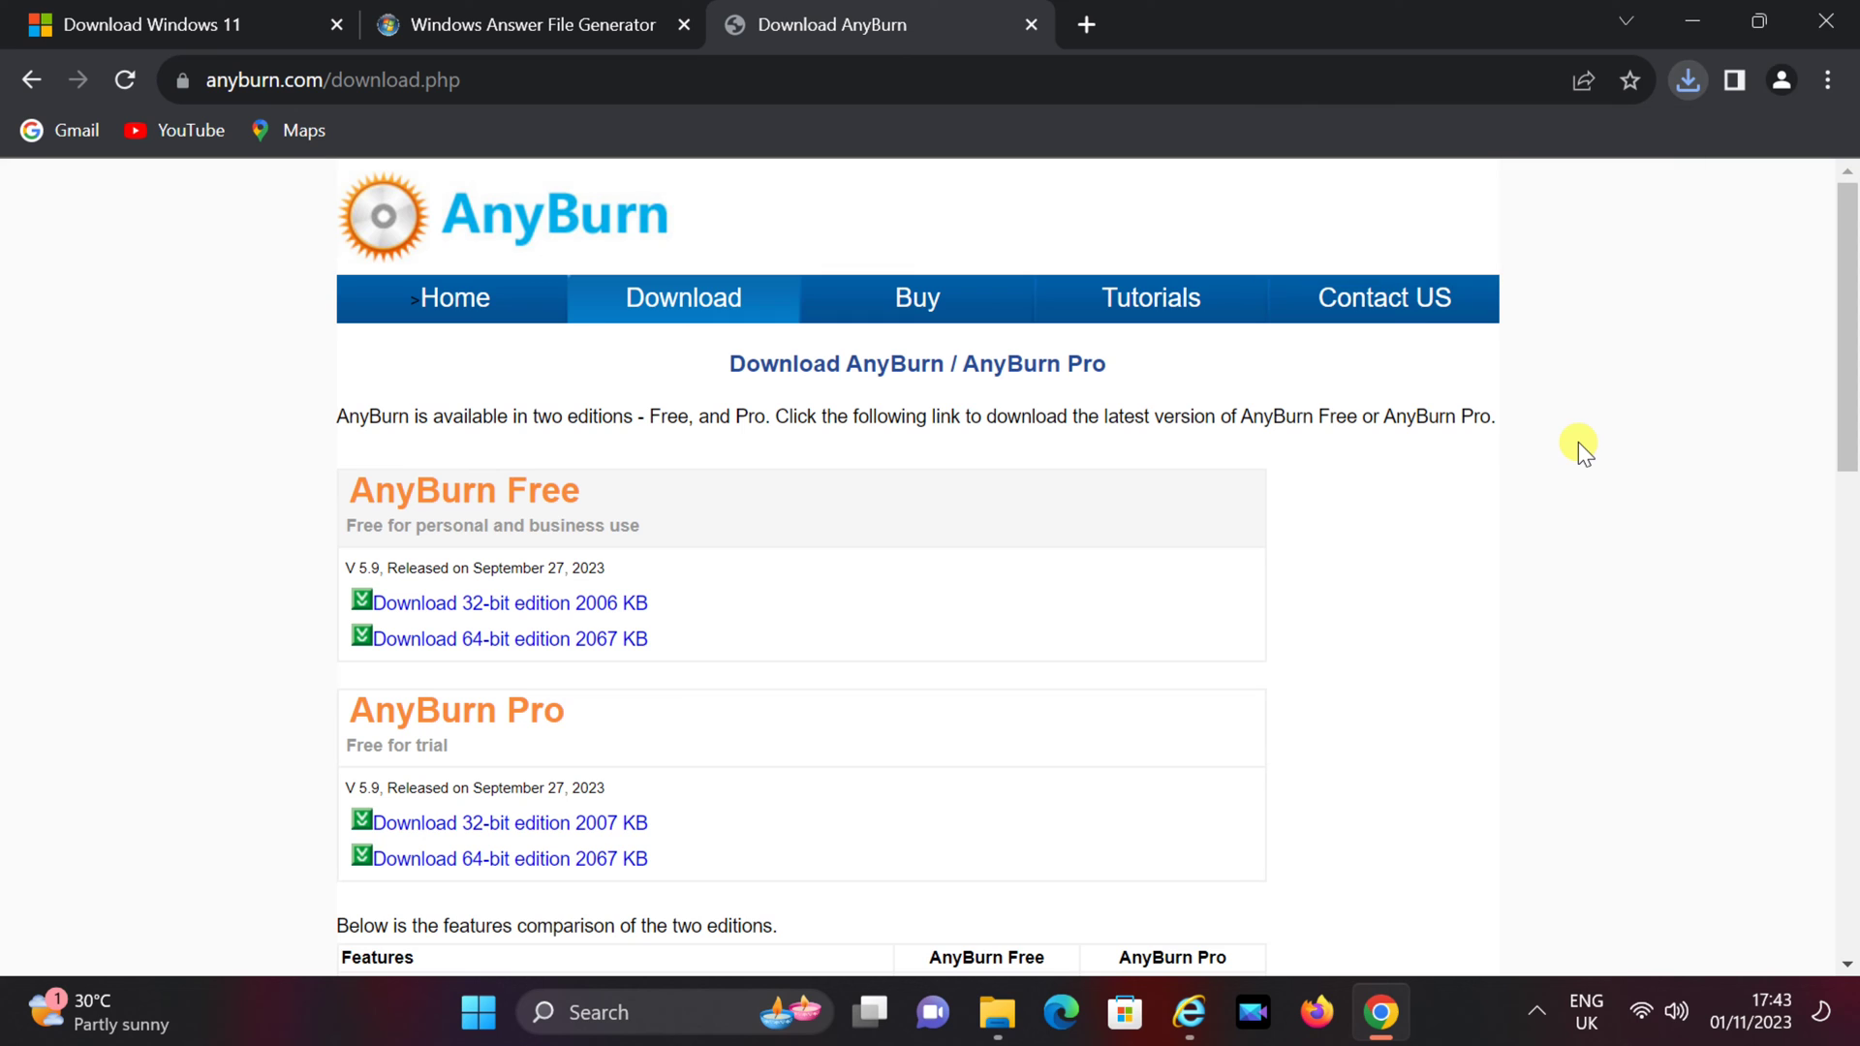
- Install AnyBurn from anyburn_setup_x64.exe in Downloads, with a desktop icon and launch after installation, and close the thank-you page
left_click(998, 1012)
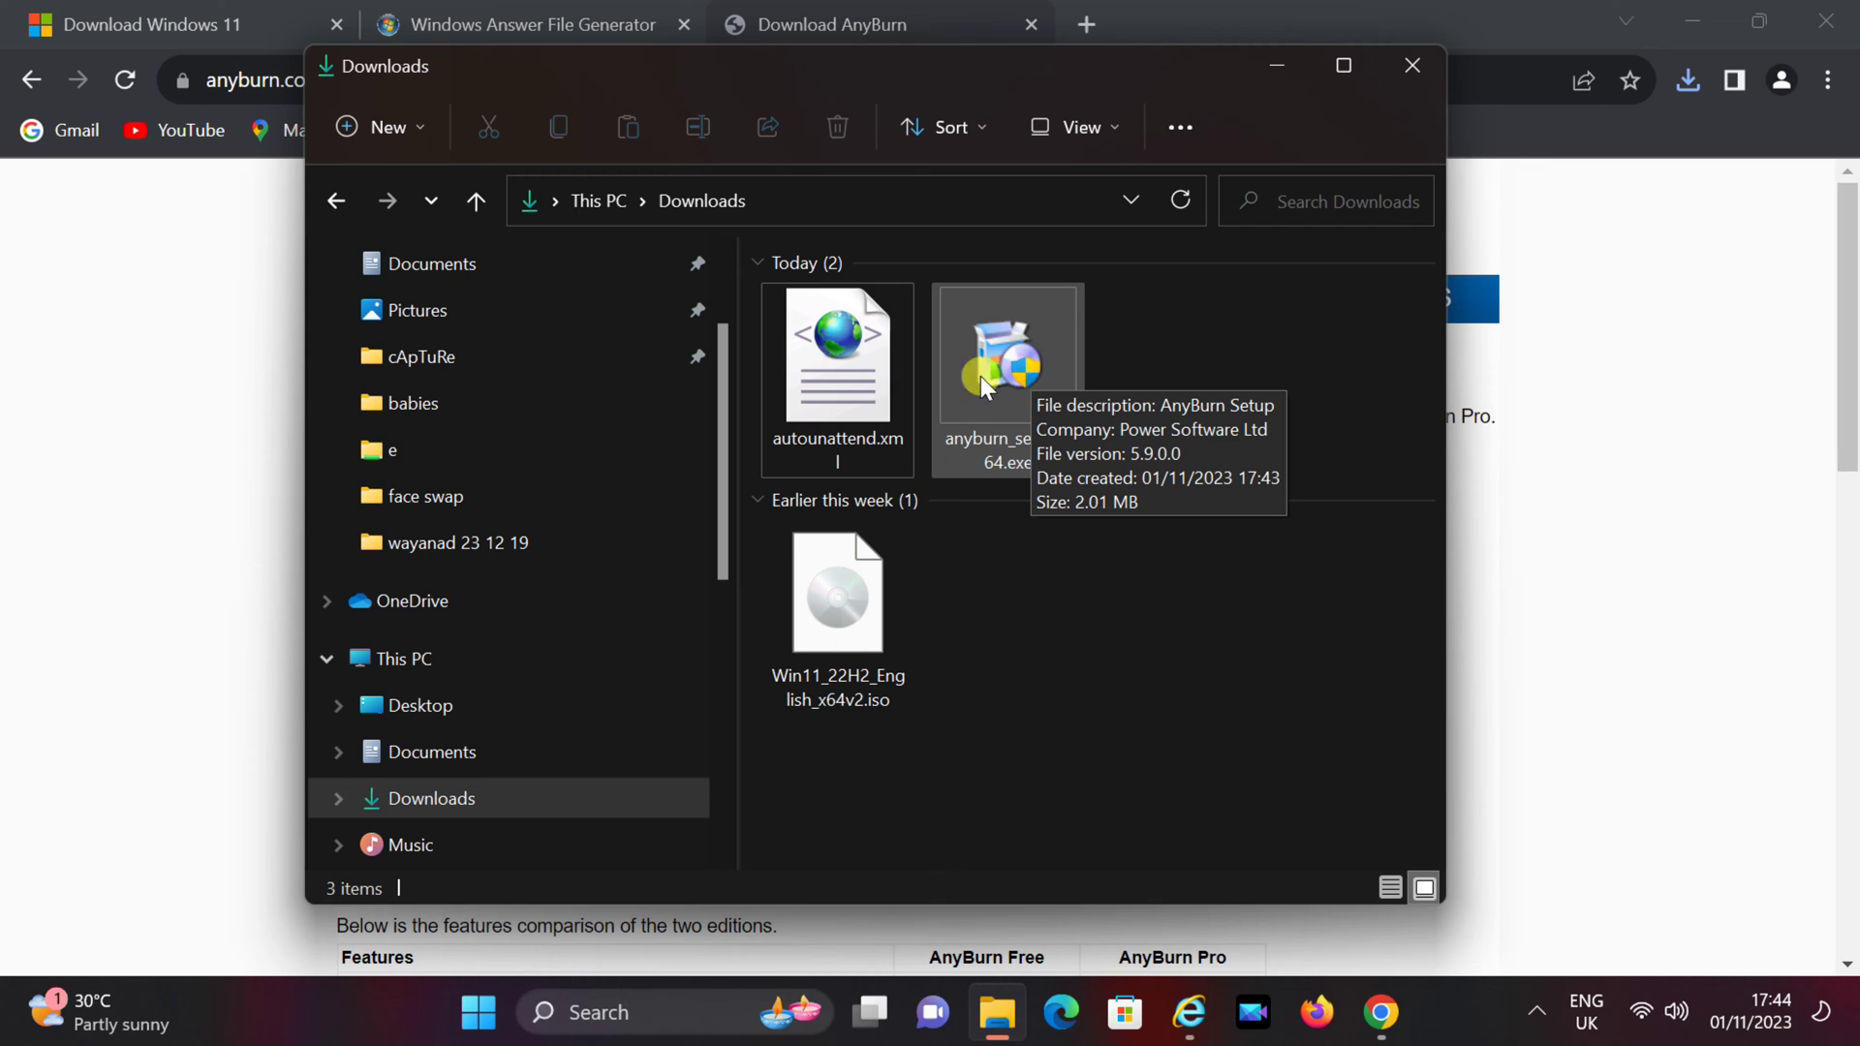
double_click(1006, 356)
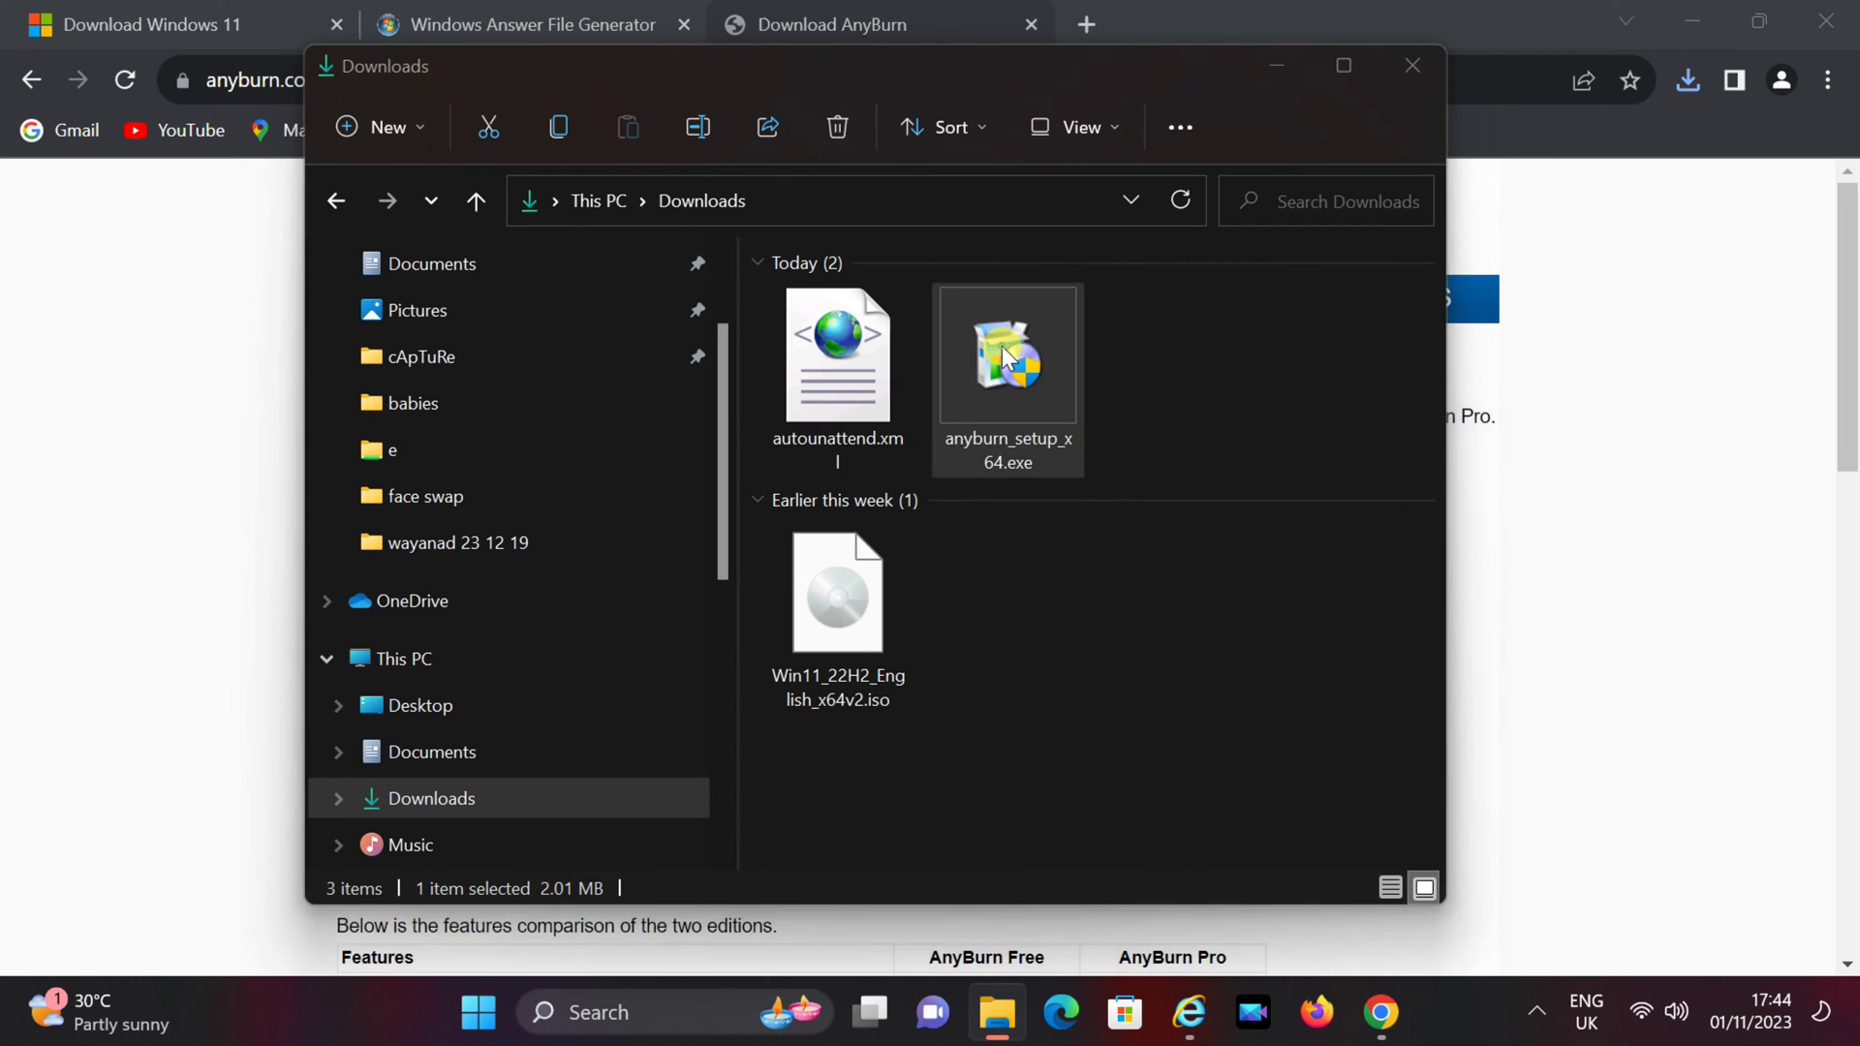
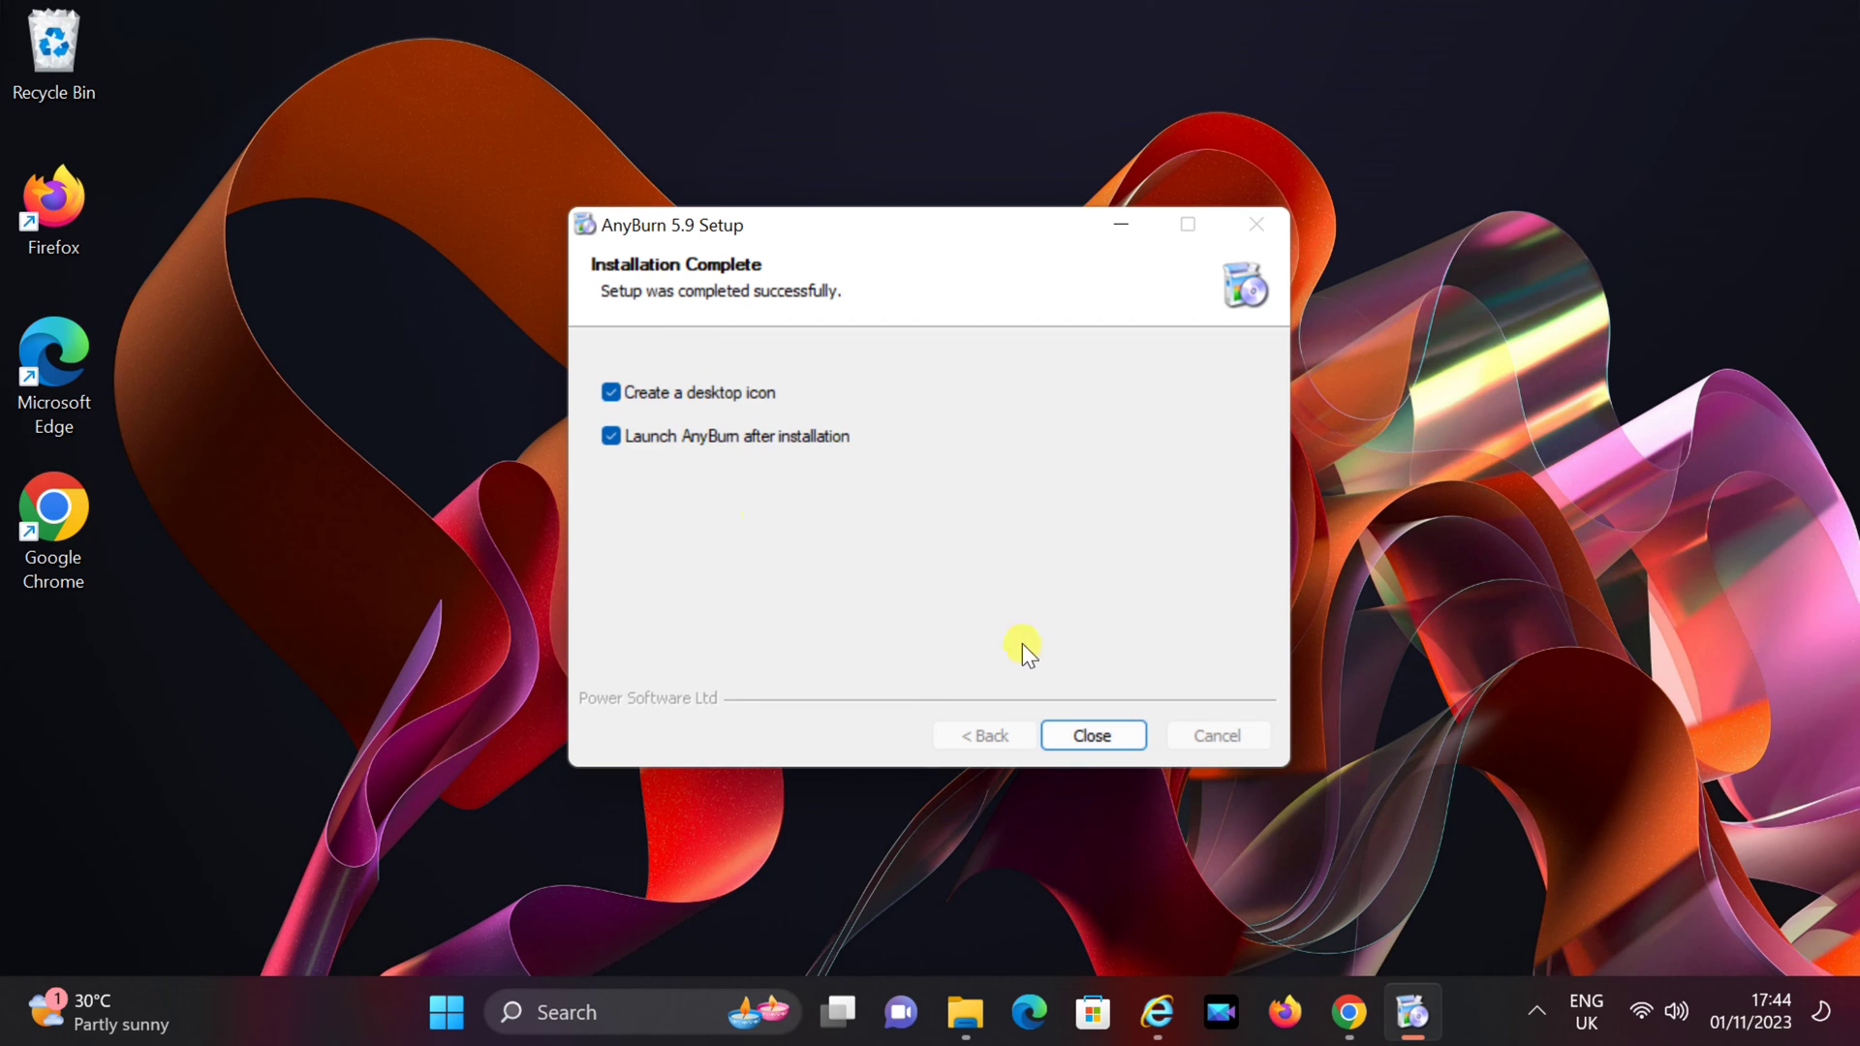
left_click(1089, 734)
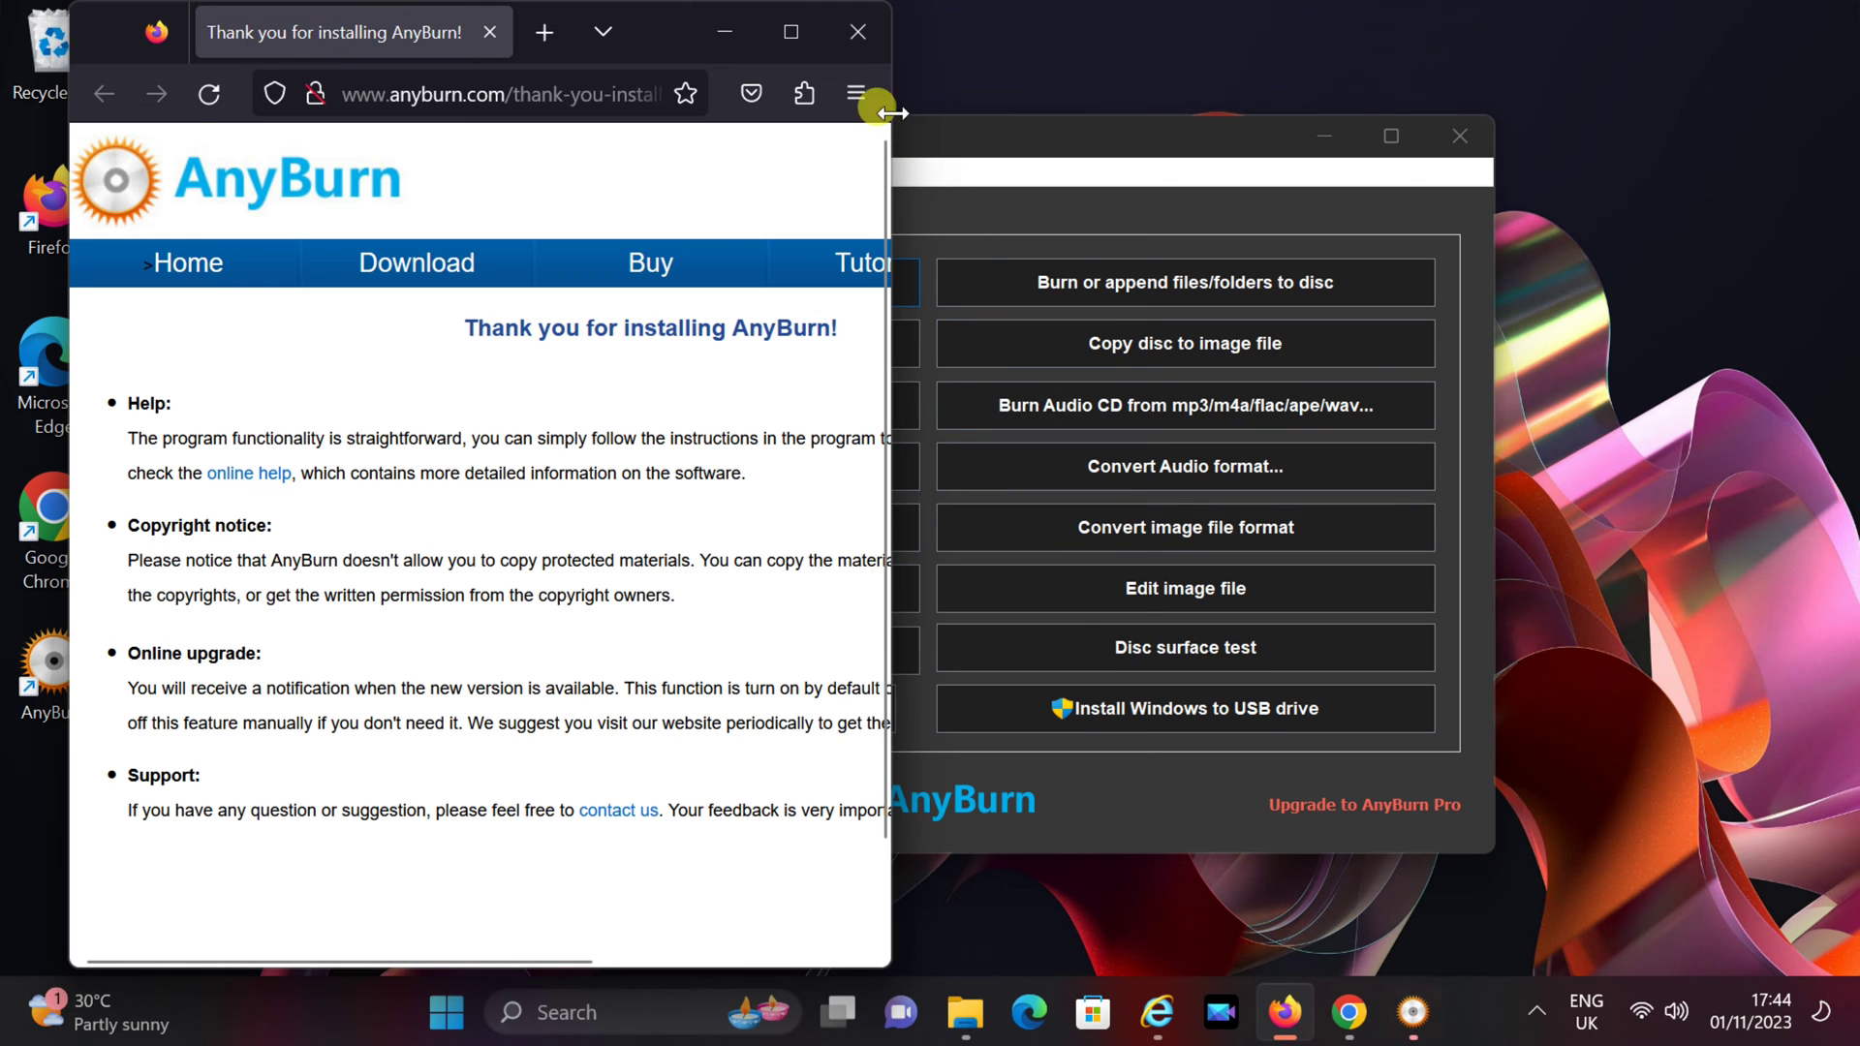
left_click(847, 23)
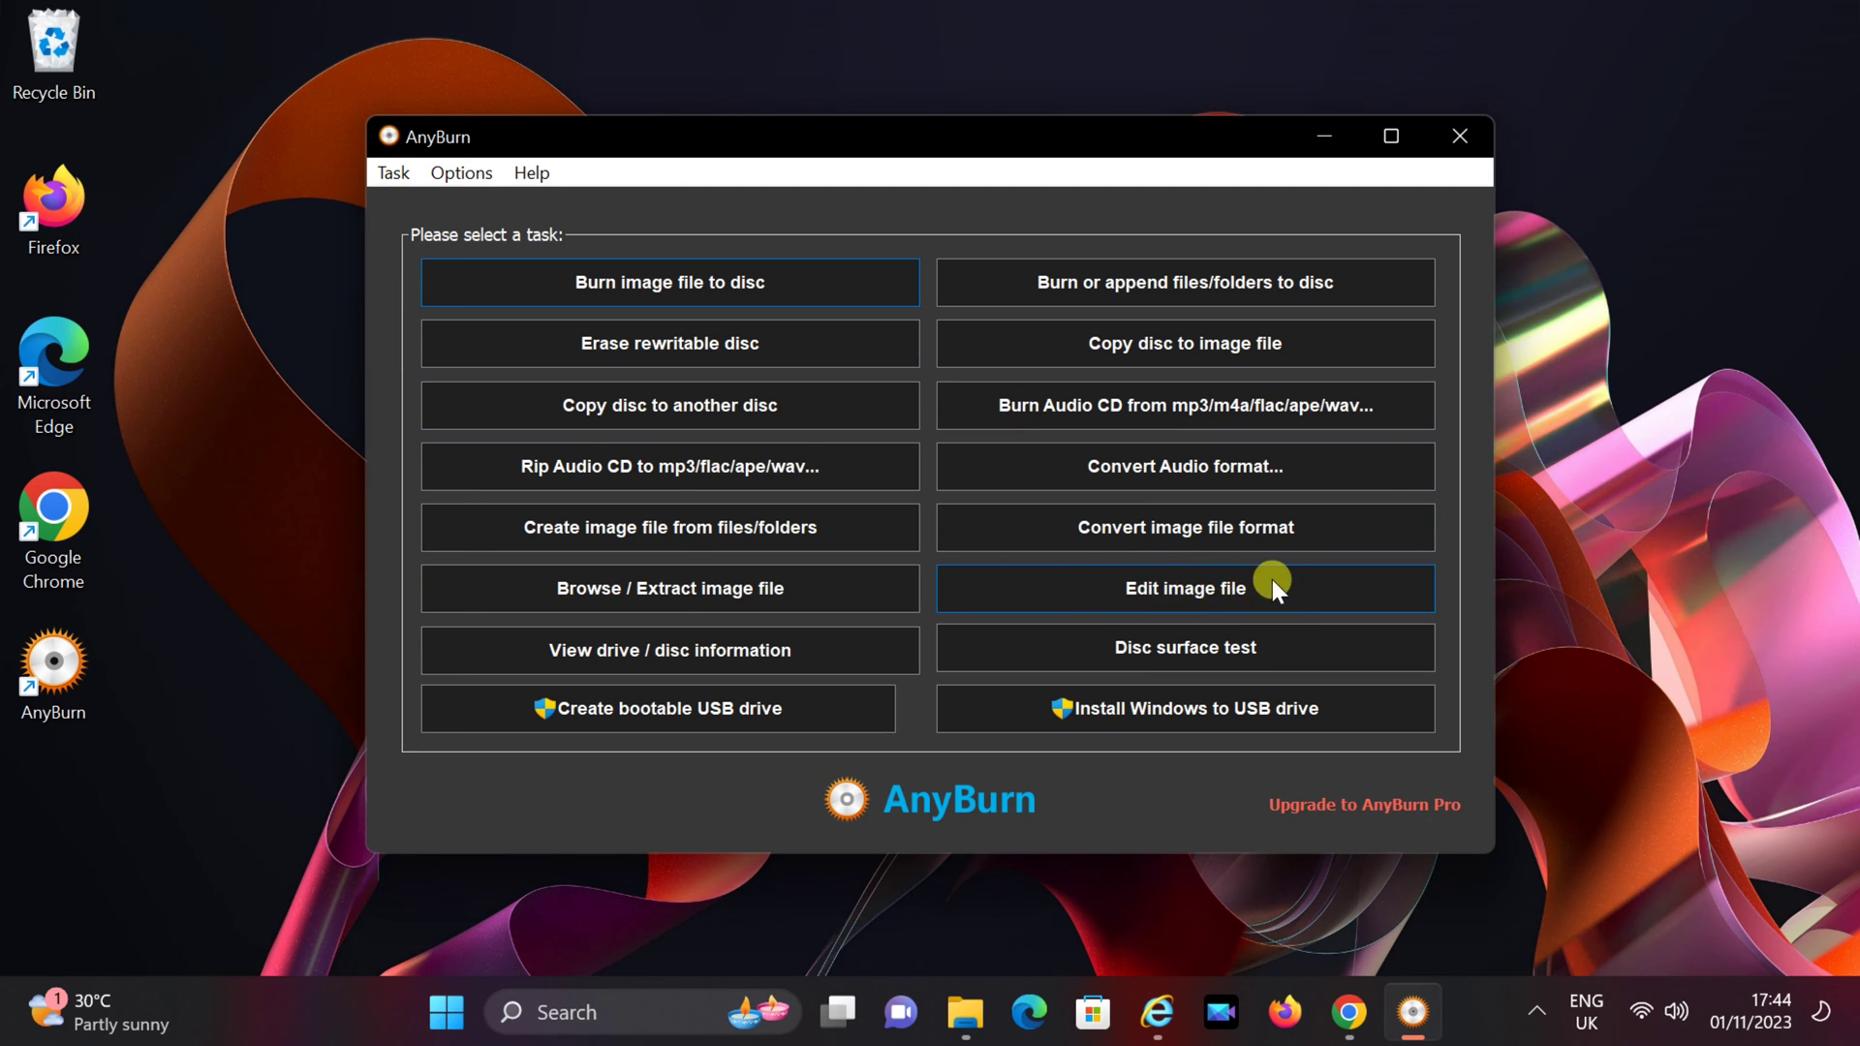
- Load Win11_22H2_English_x64v2.iso from Downloads into AnyBurn for editing as an image file
left_click(1160, 584)
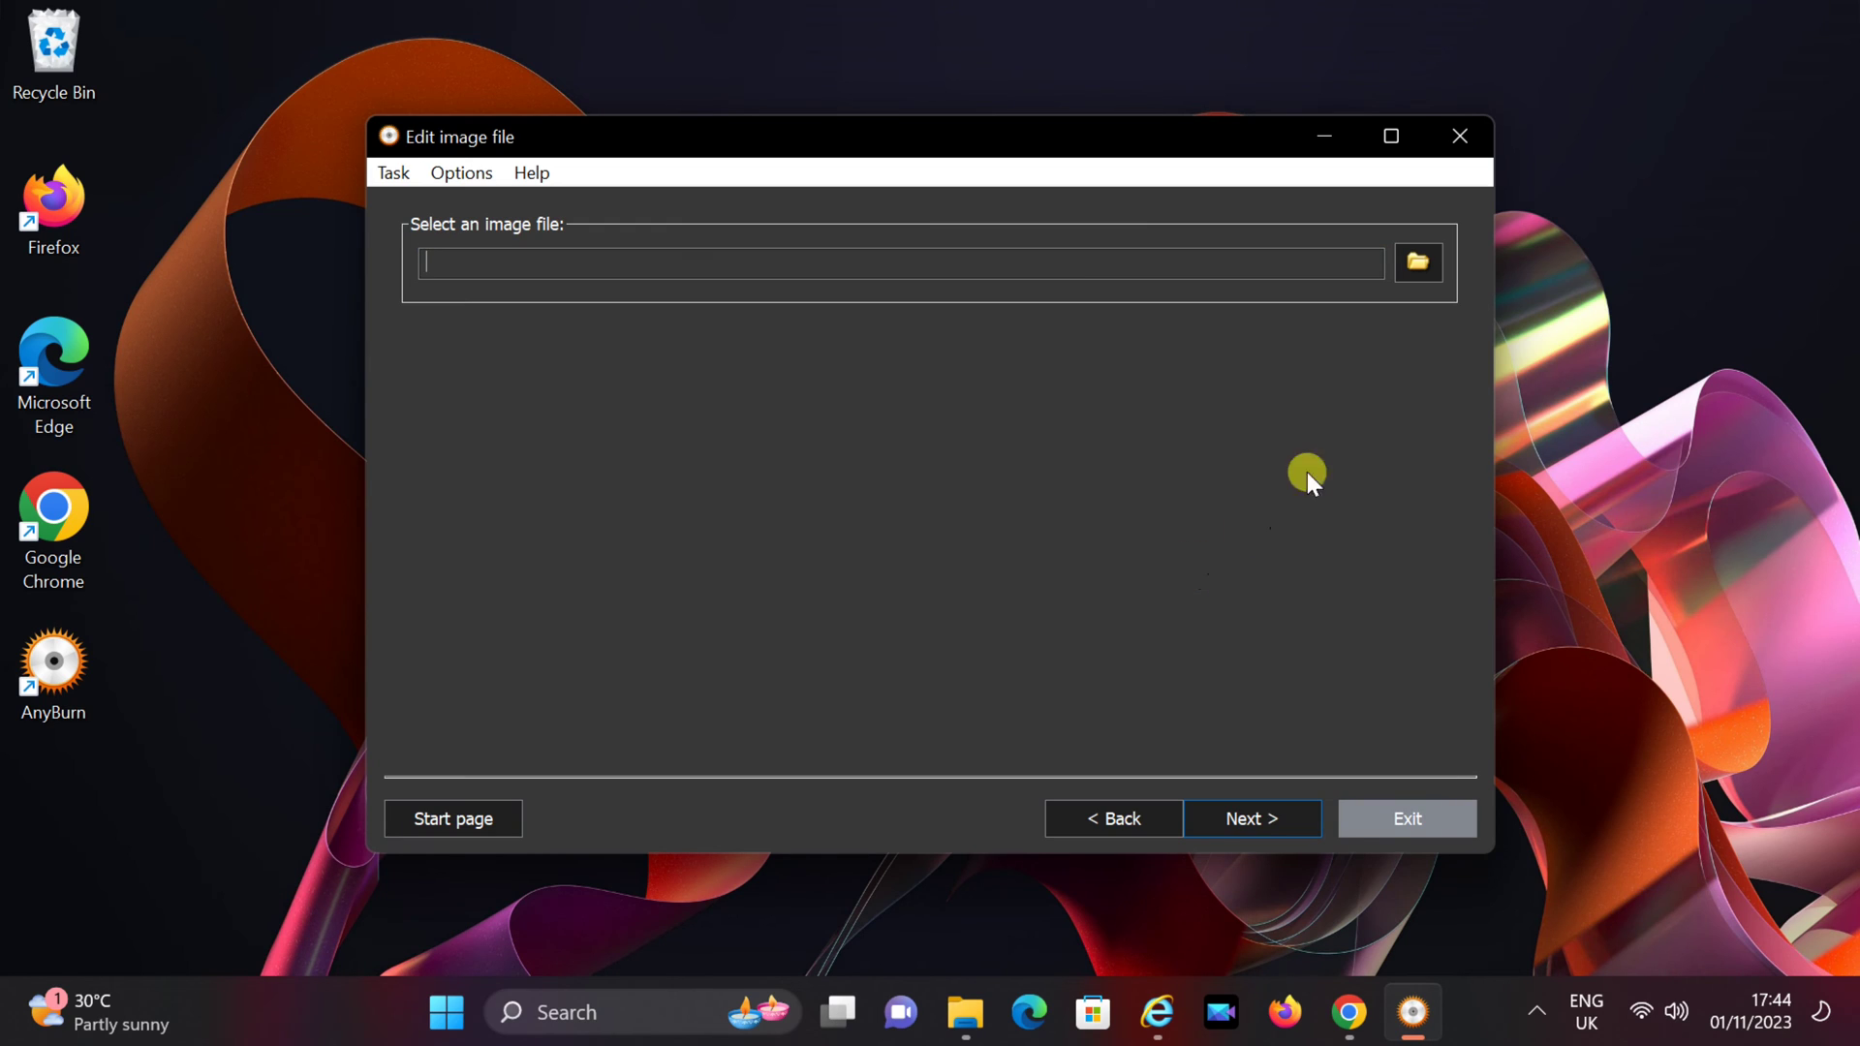
left_click(1413, 261)
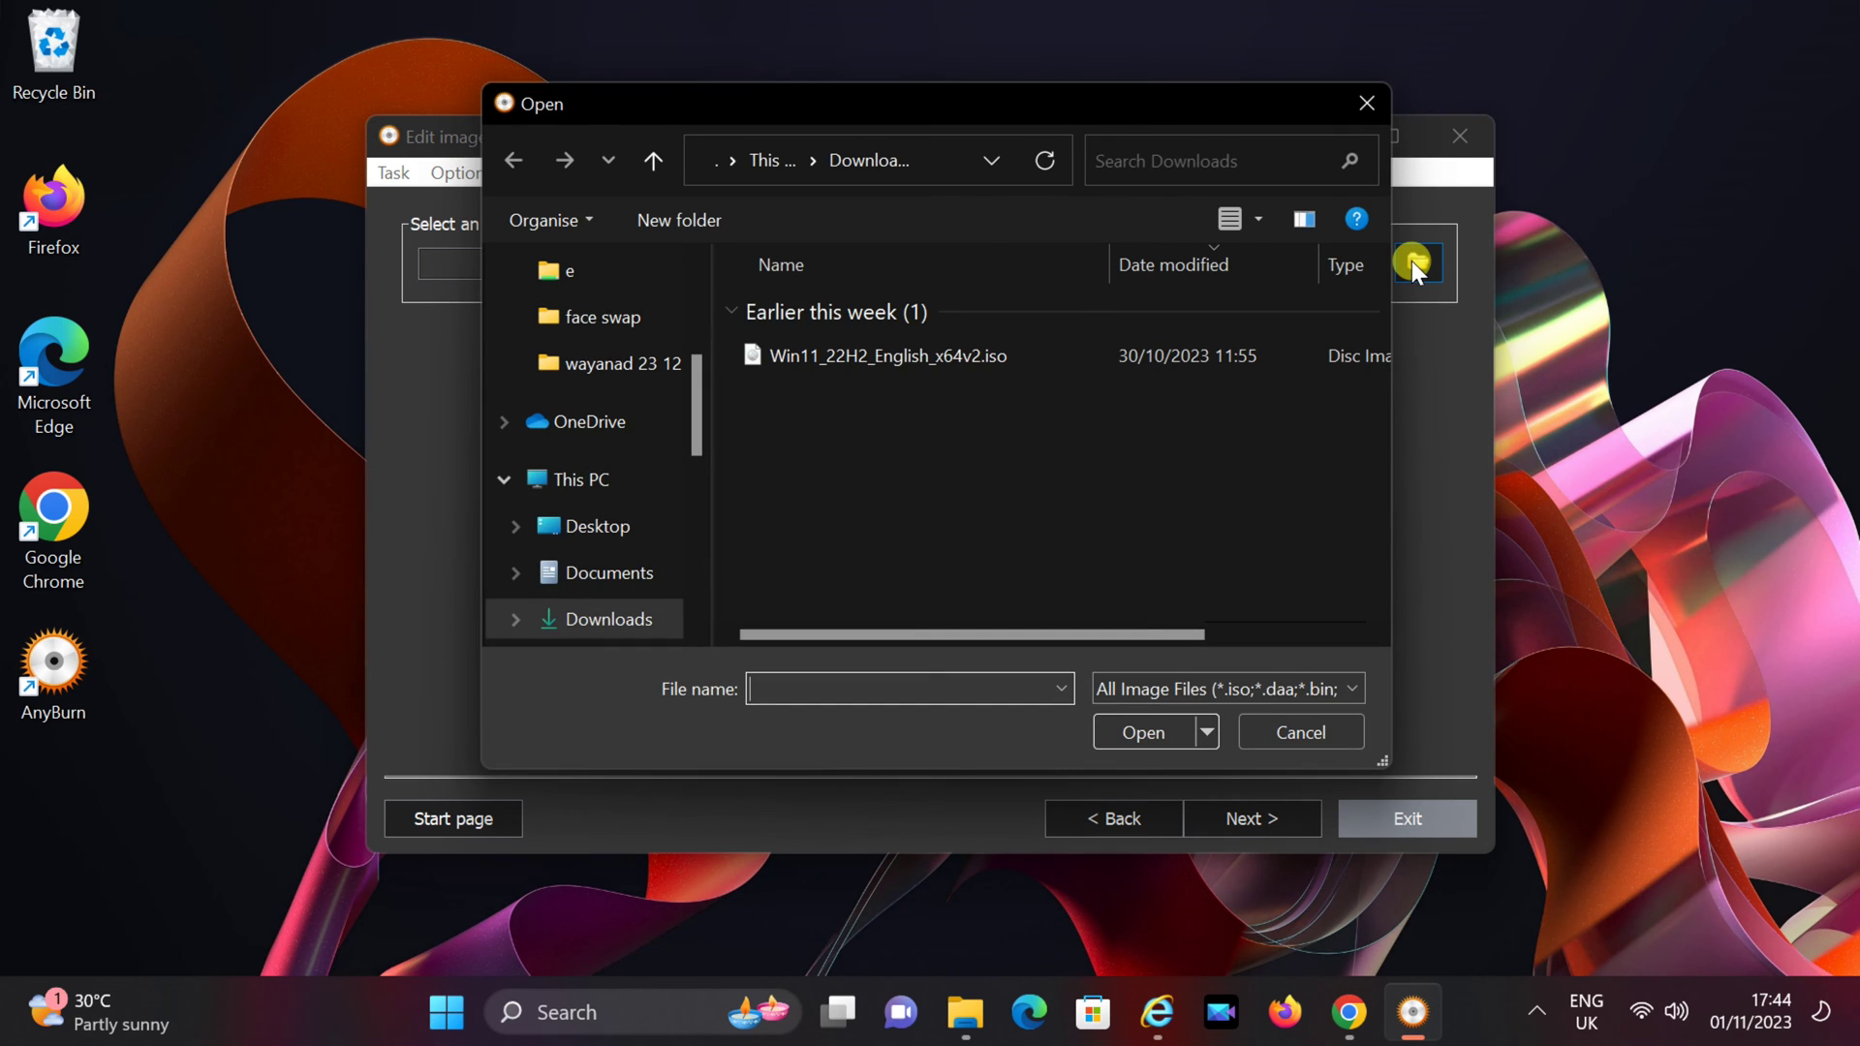
left_click(930, 355)
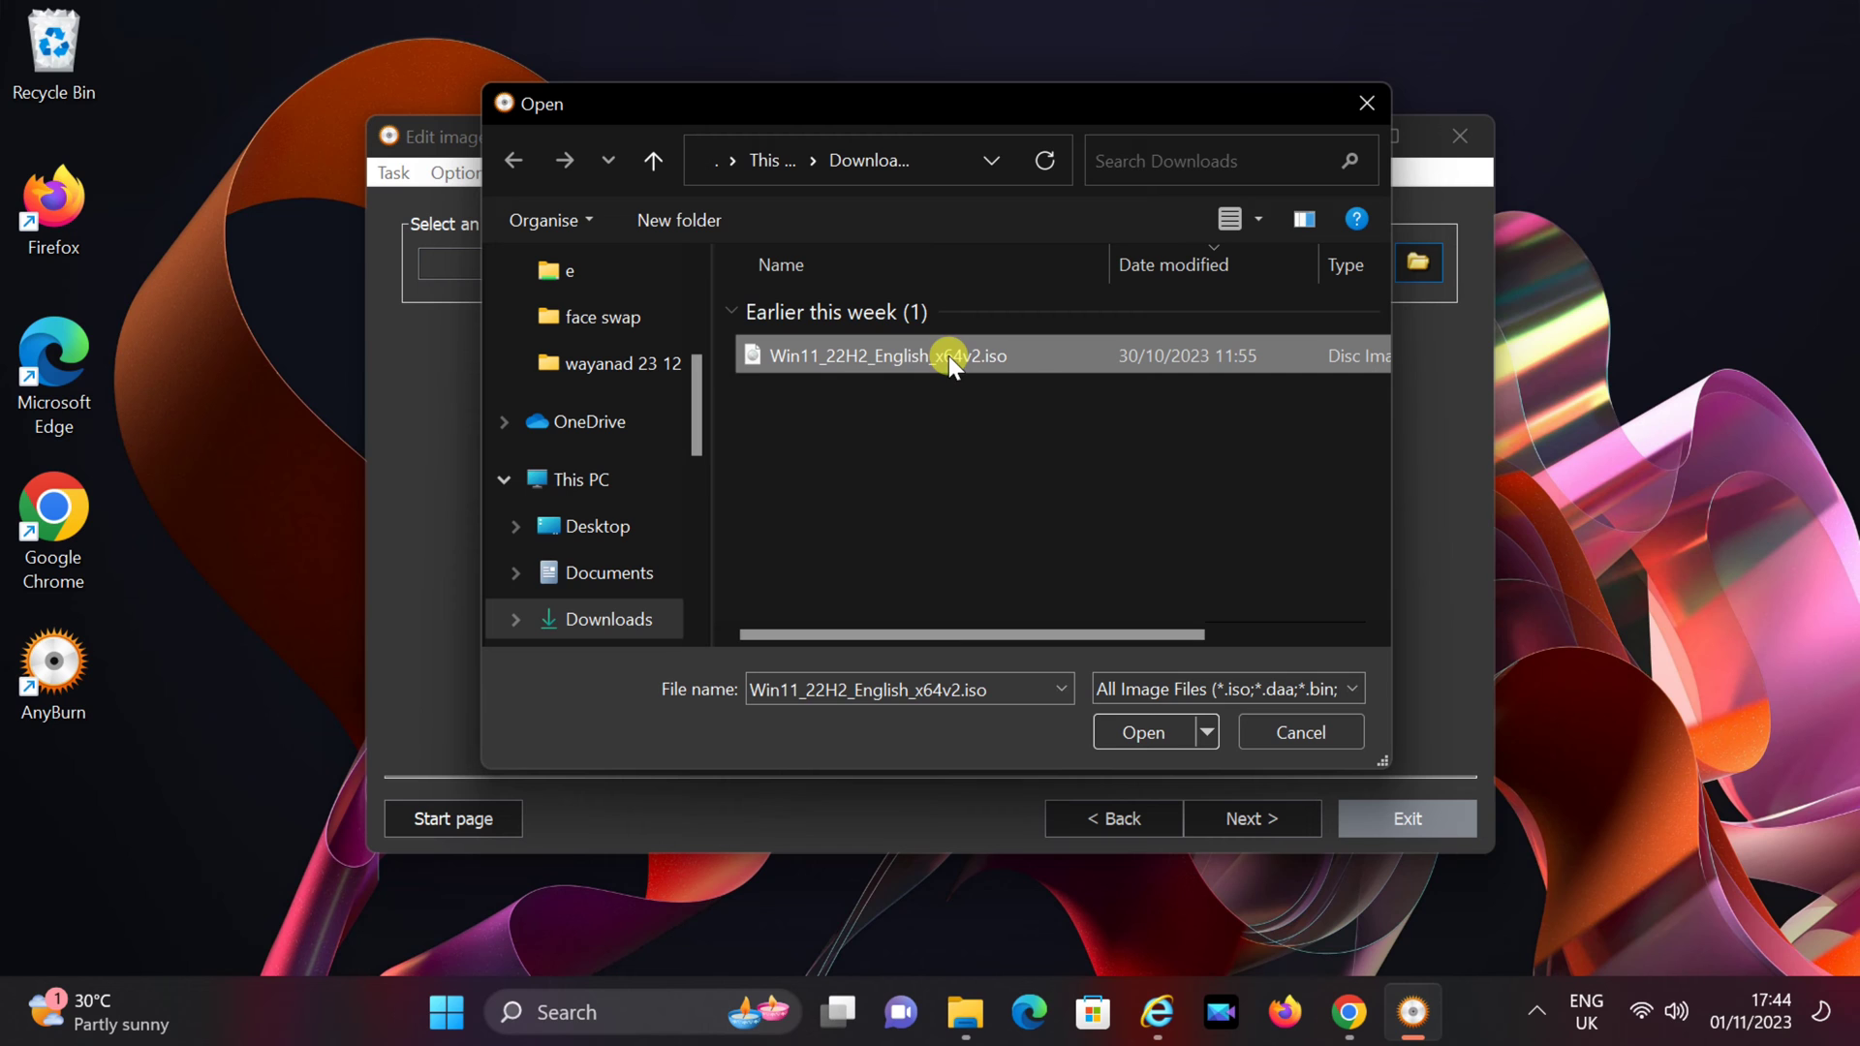
left_click(1144, 735)
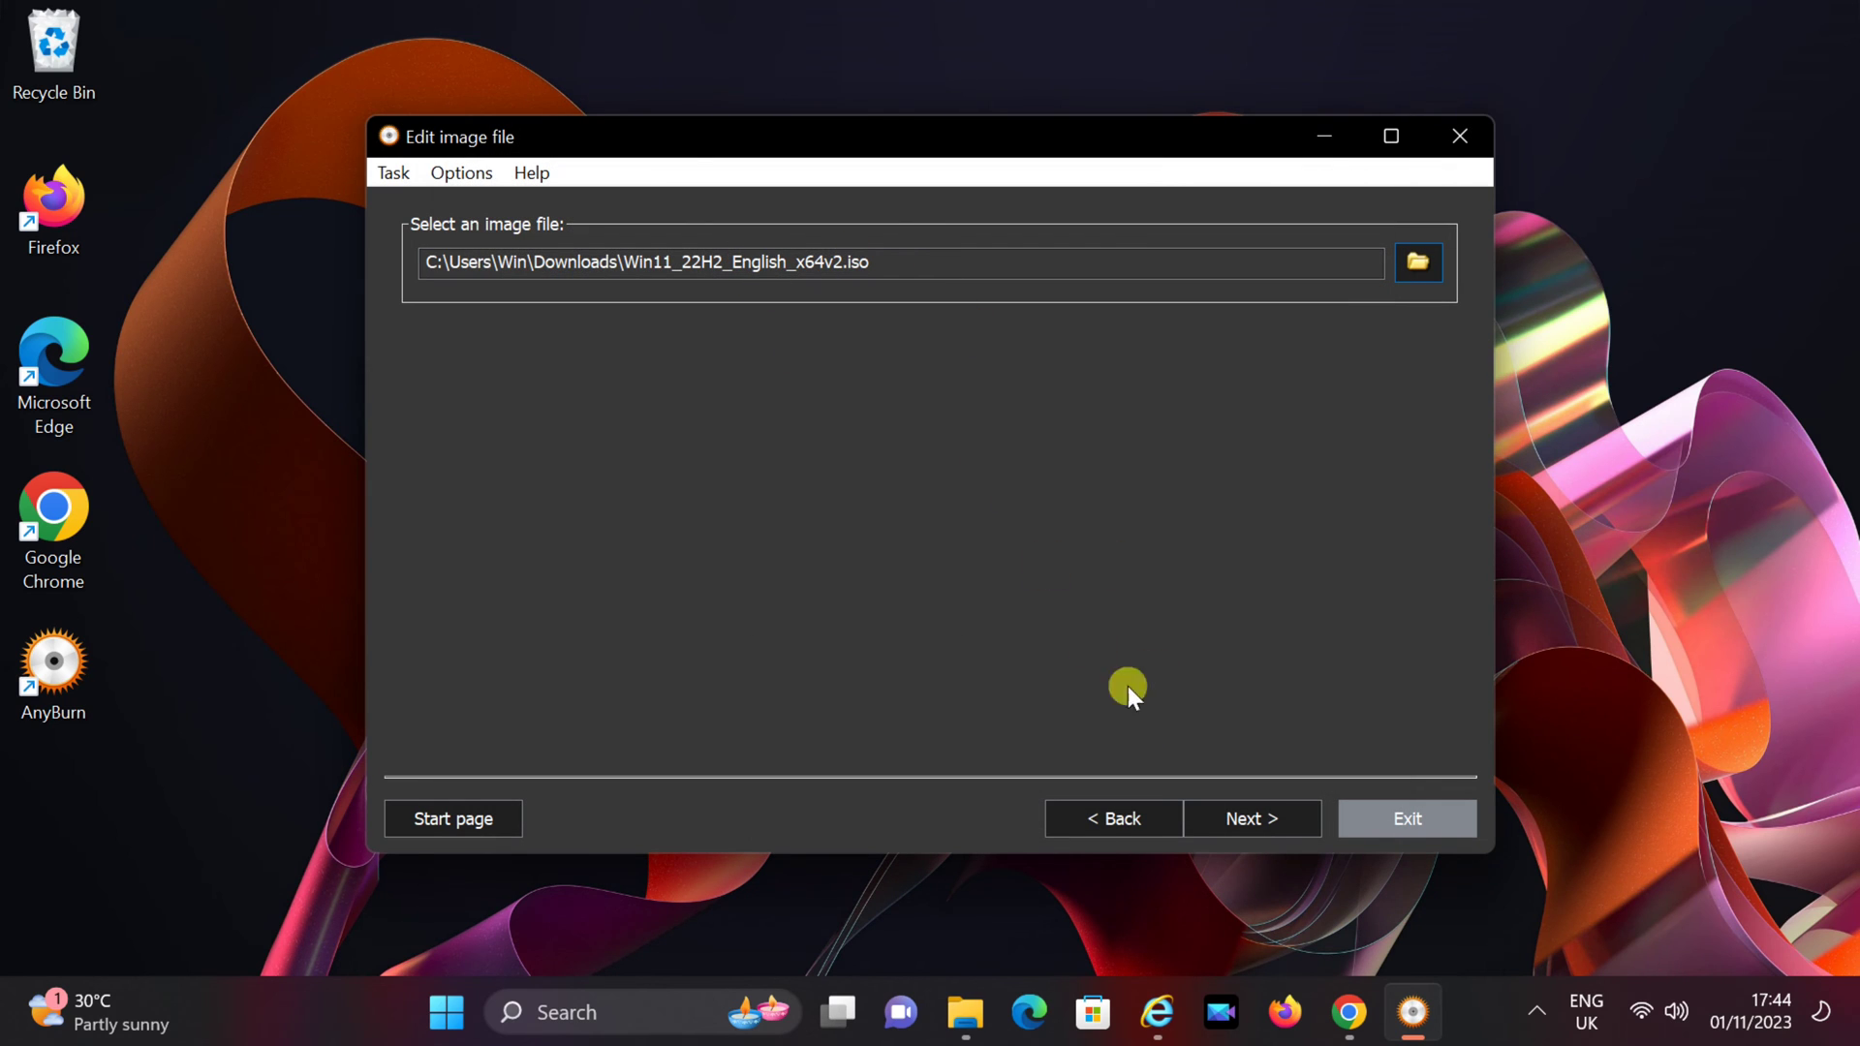
left_click(1247, 816)
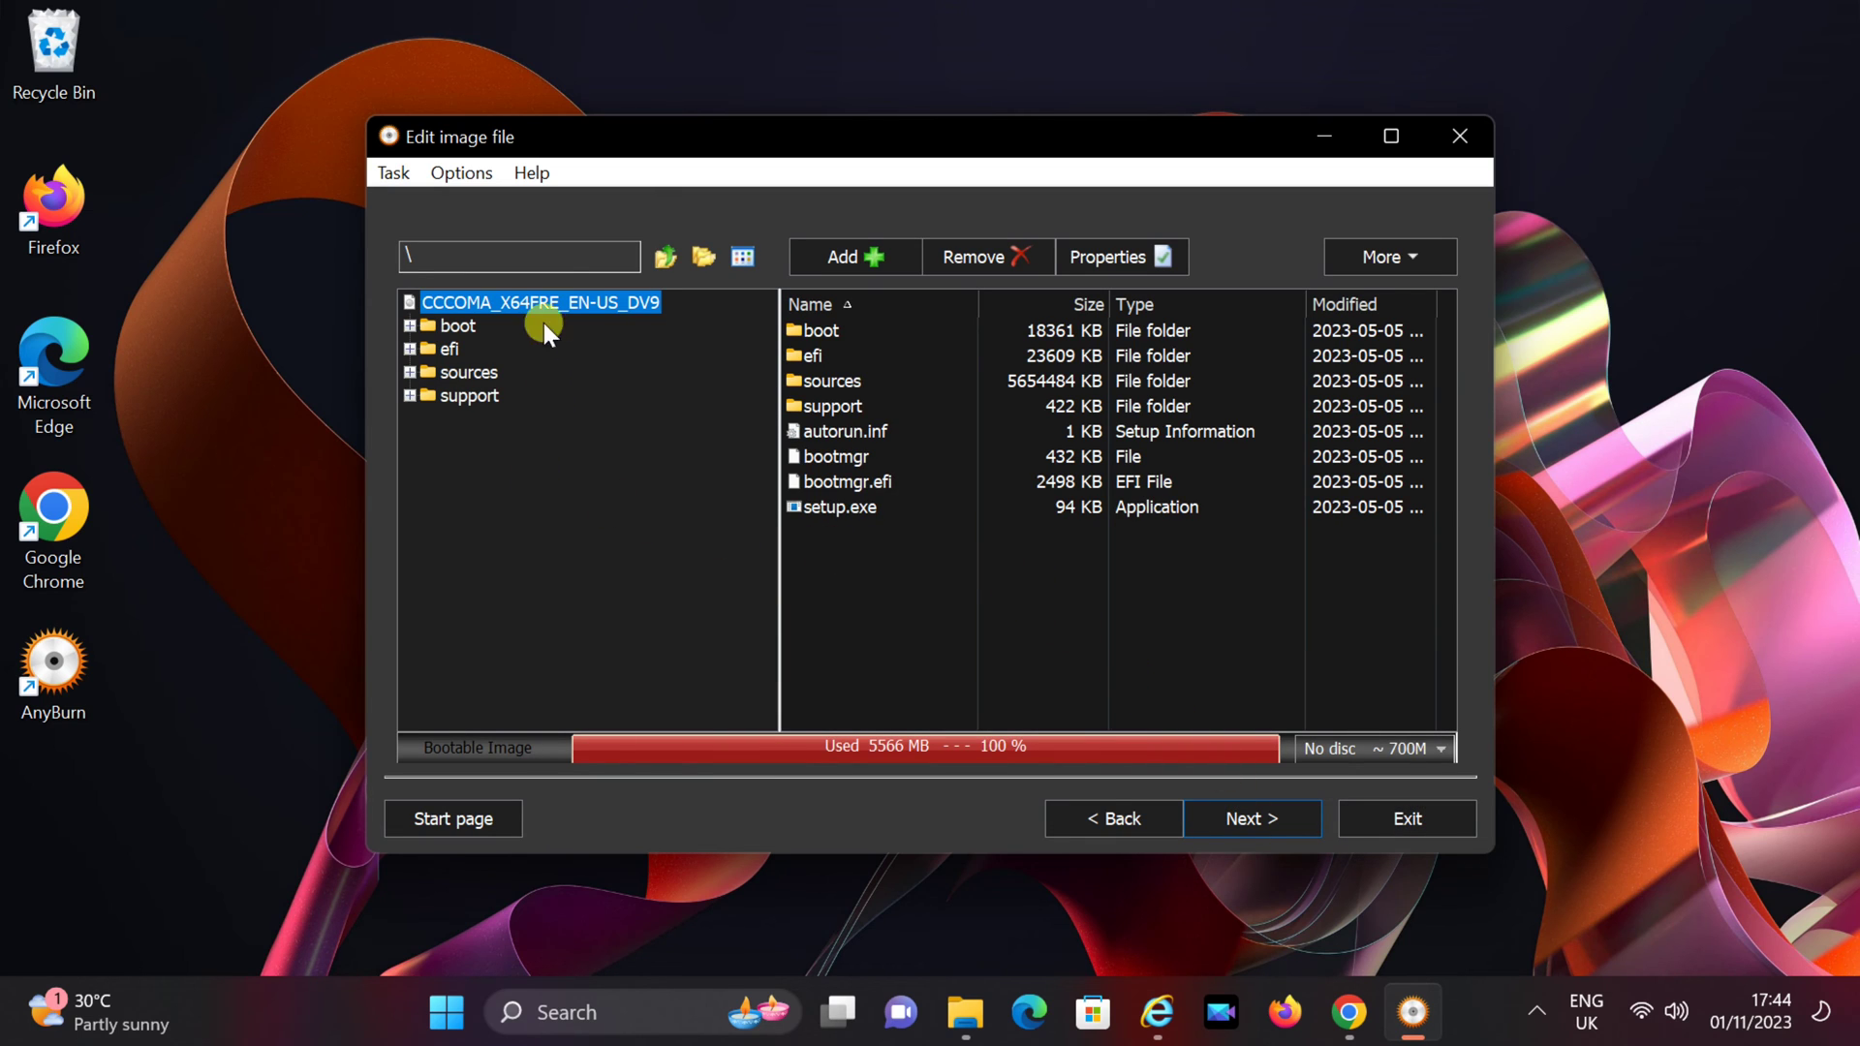
- Add autounattend.xml from Downloads to the root of the Windows 11 image
left_click(566, 299)
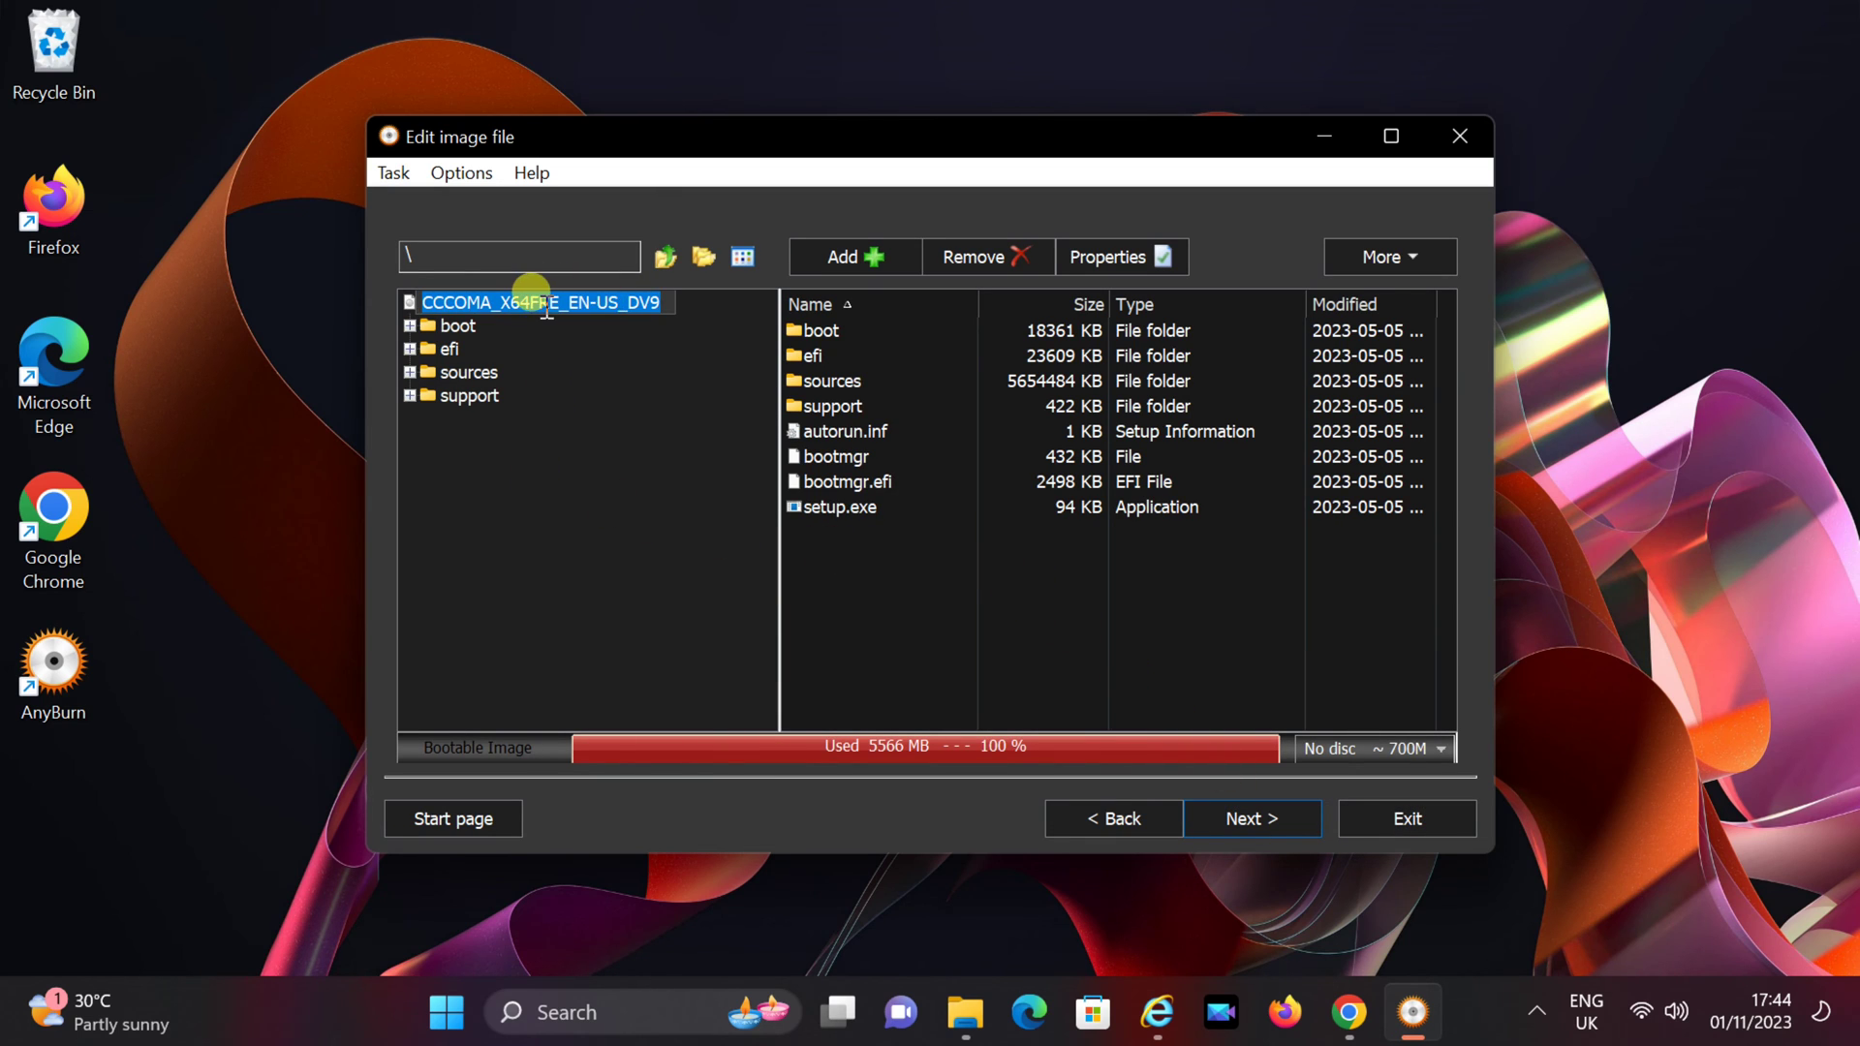
left_click(866, 258)
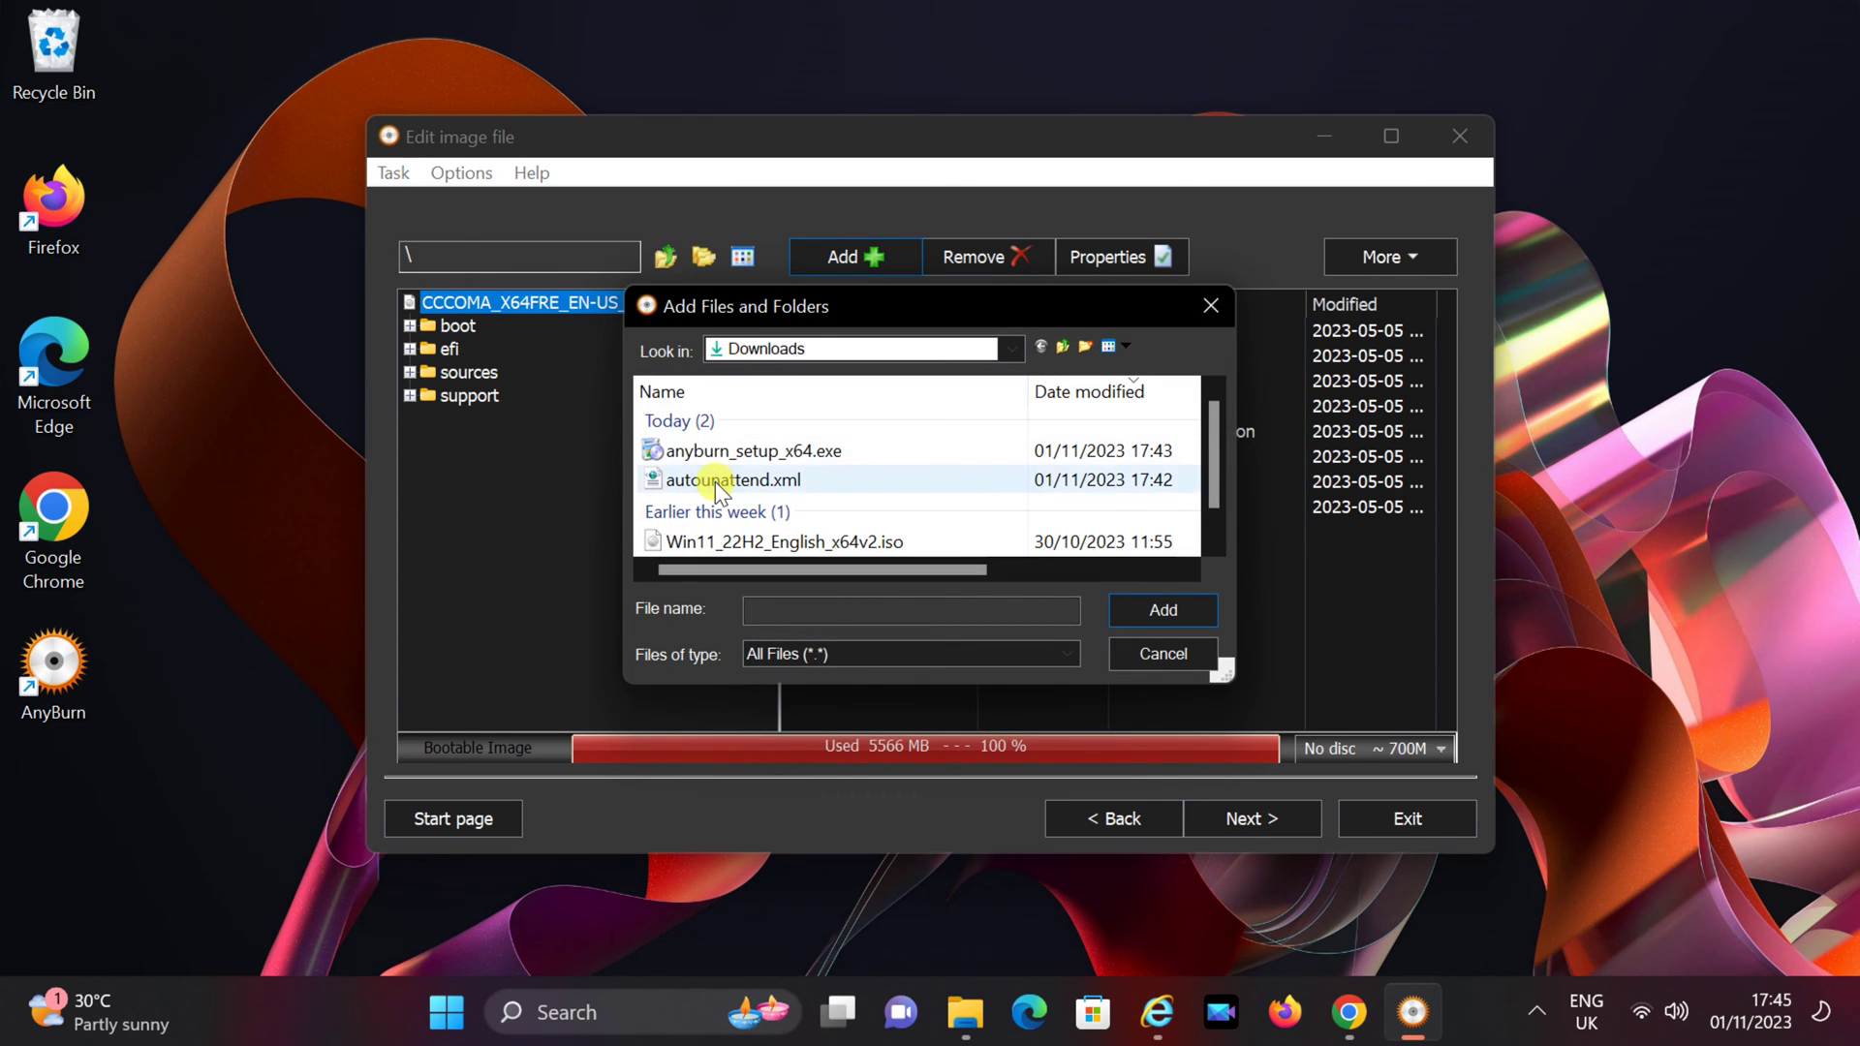
left_click(715, 480)
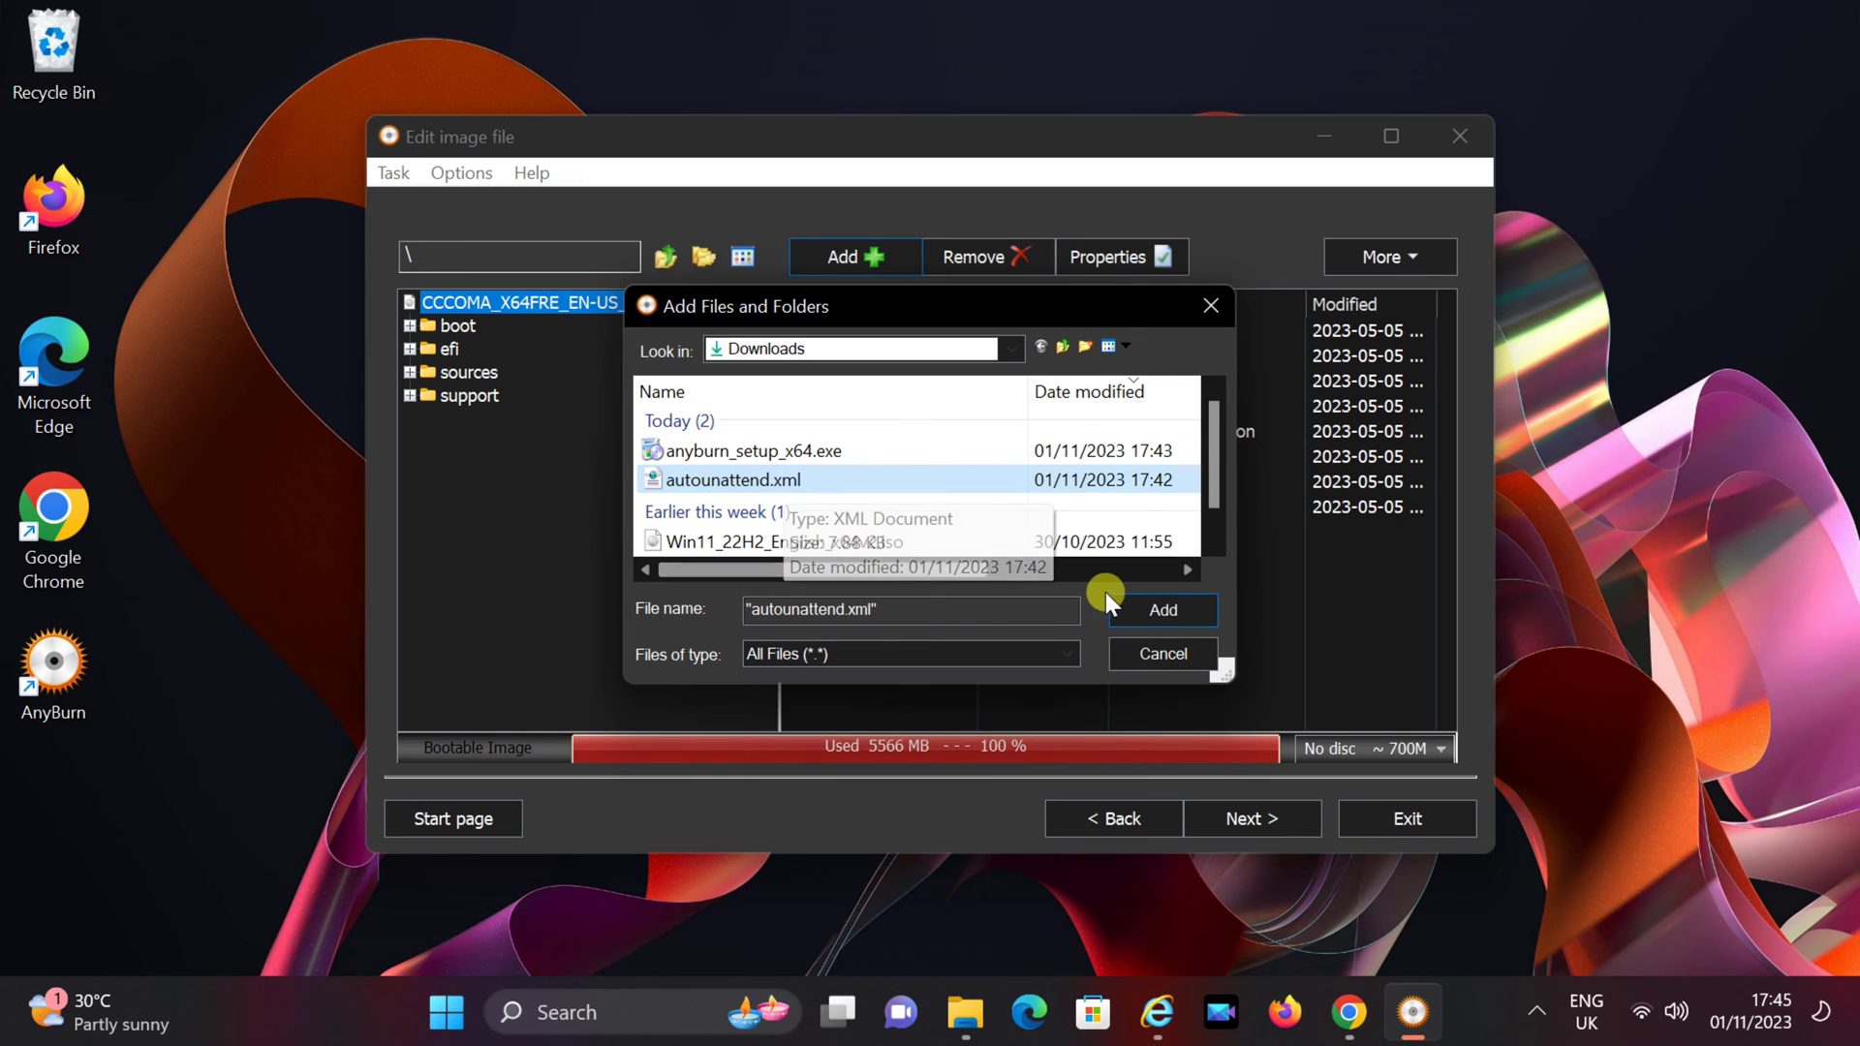
left_click(1147, 607)
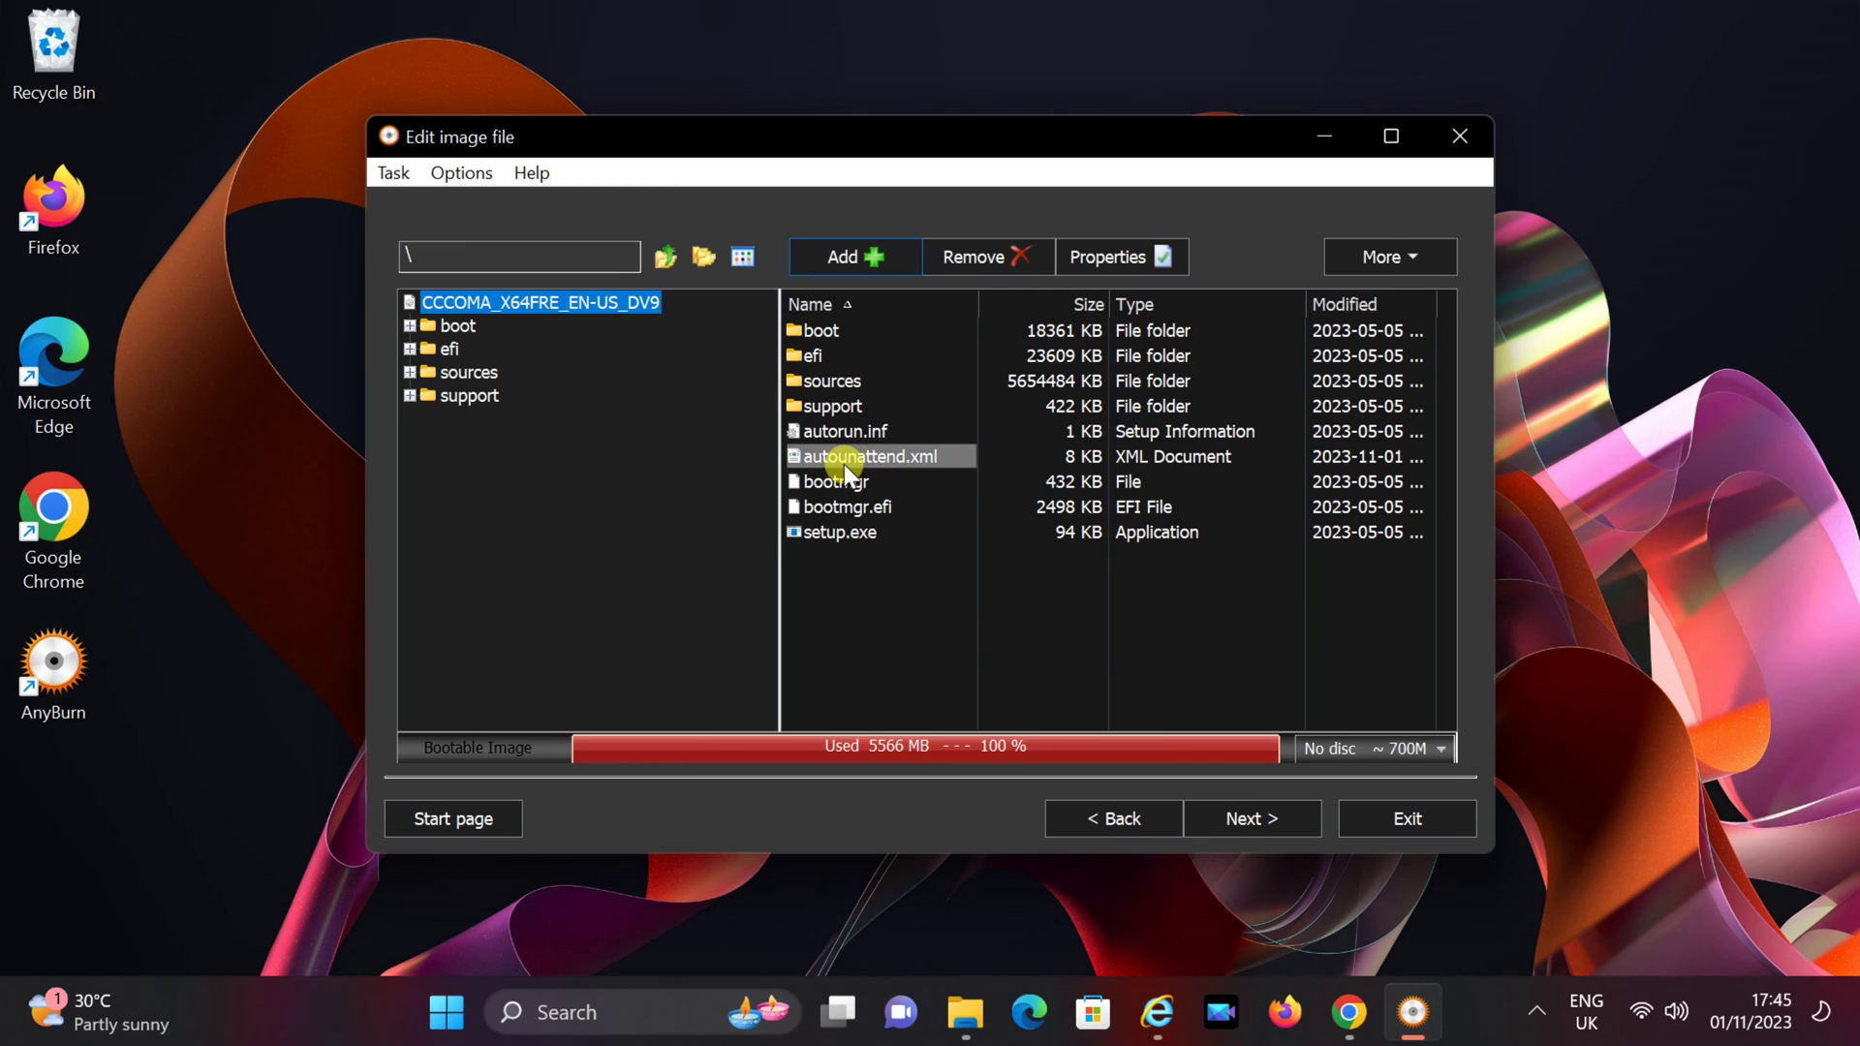
left_click(822, 463)
- Create the modified image in Downloads as the standard ISO Win11_22H2_English_x64v2Edited.iso, and exit AnyBurn
left_click(1250, 816)
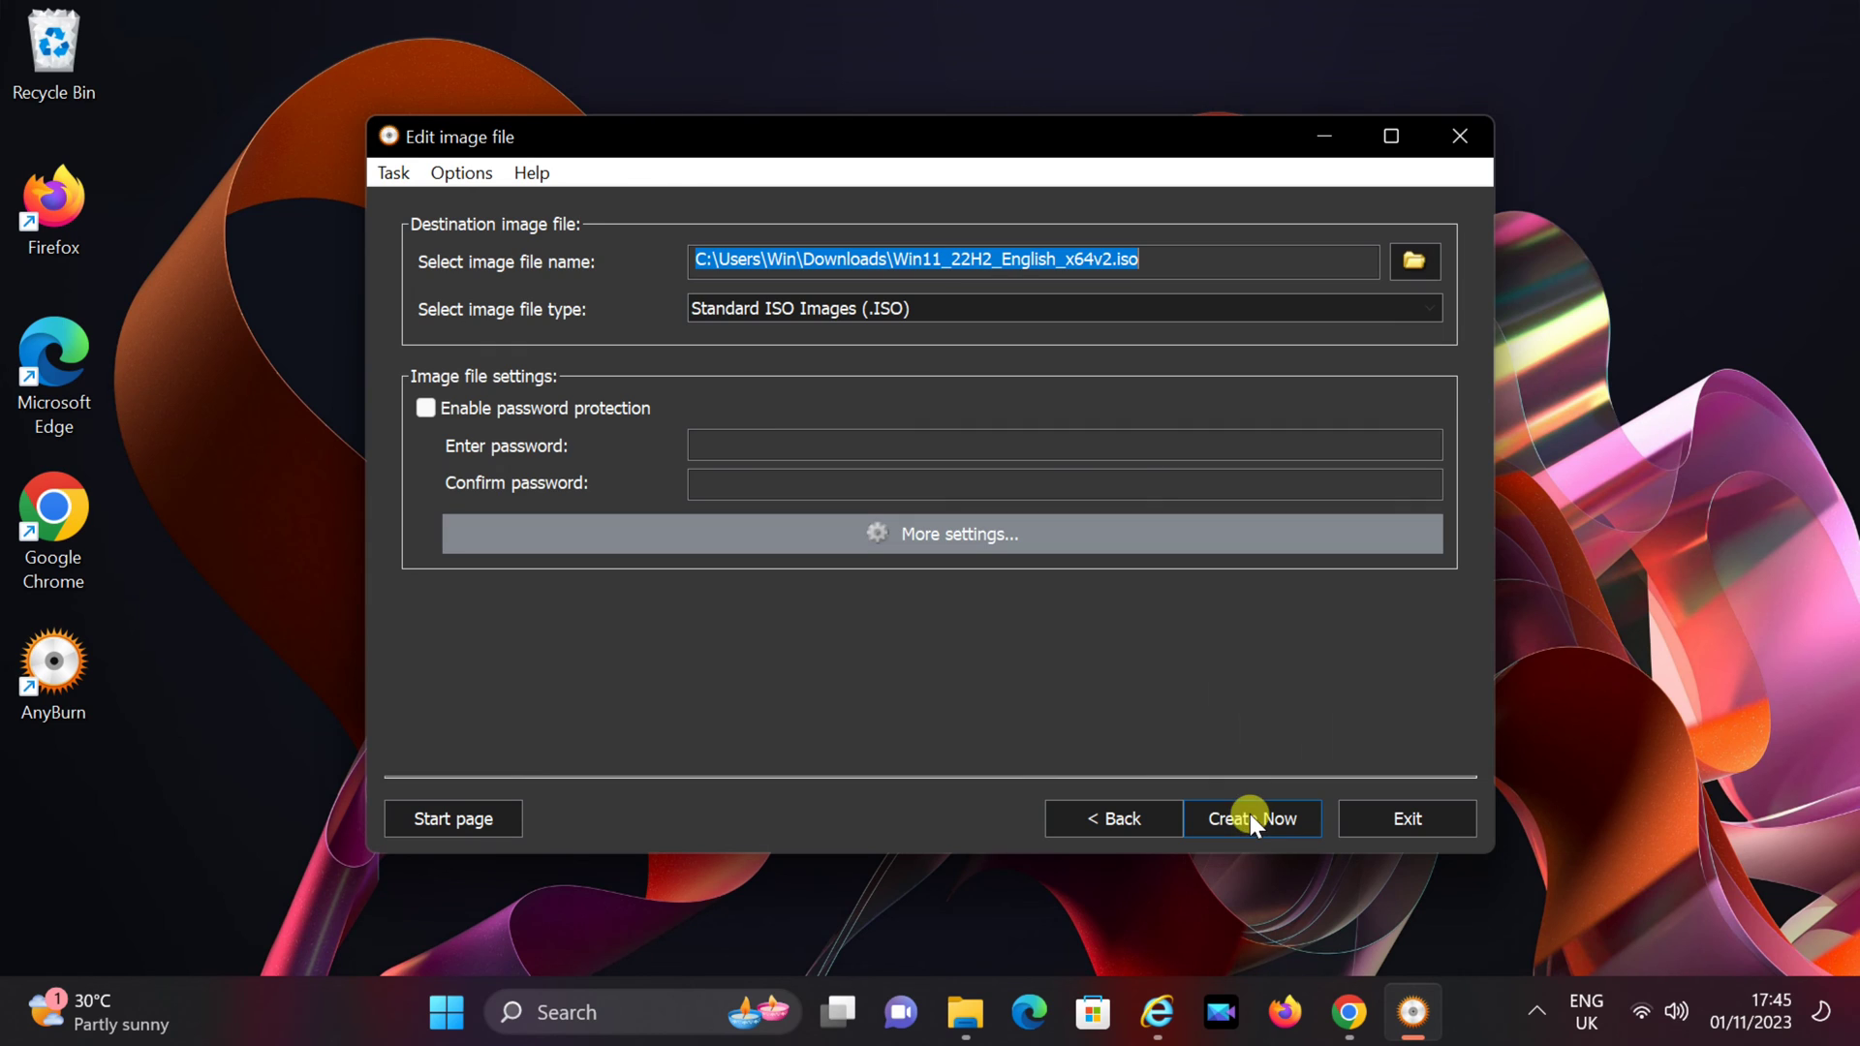
left_click(1090, 254)
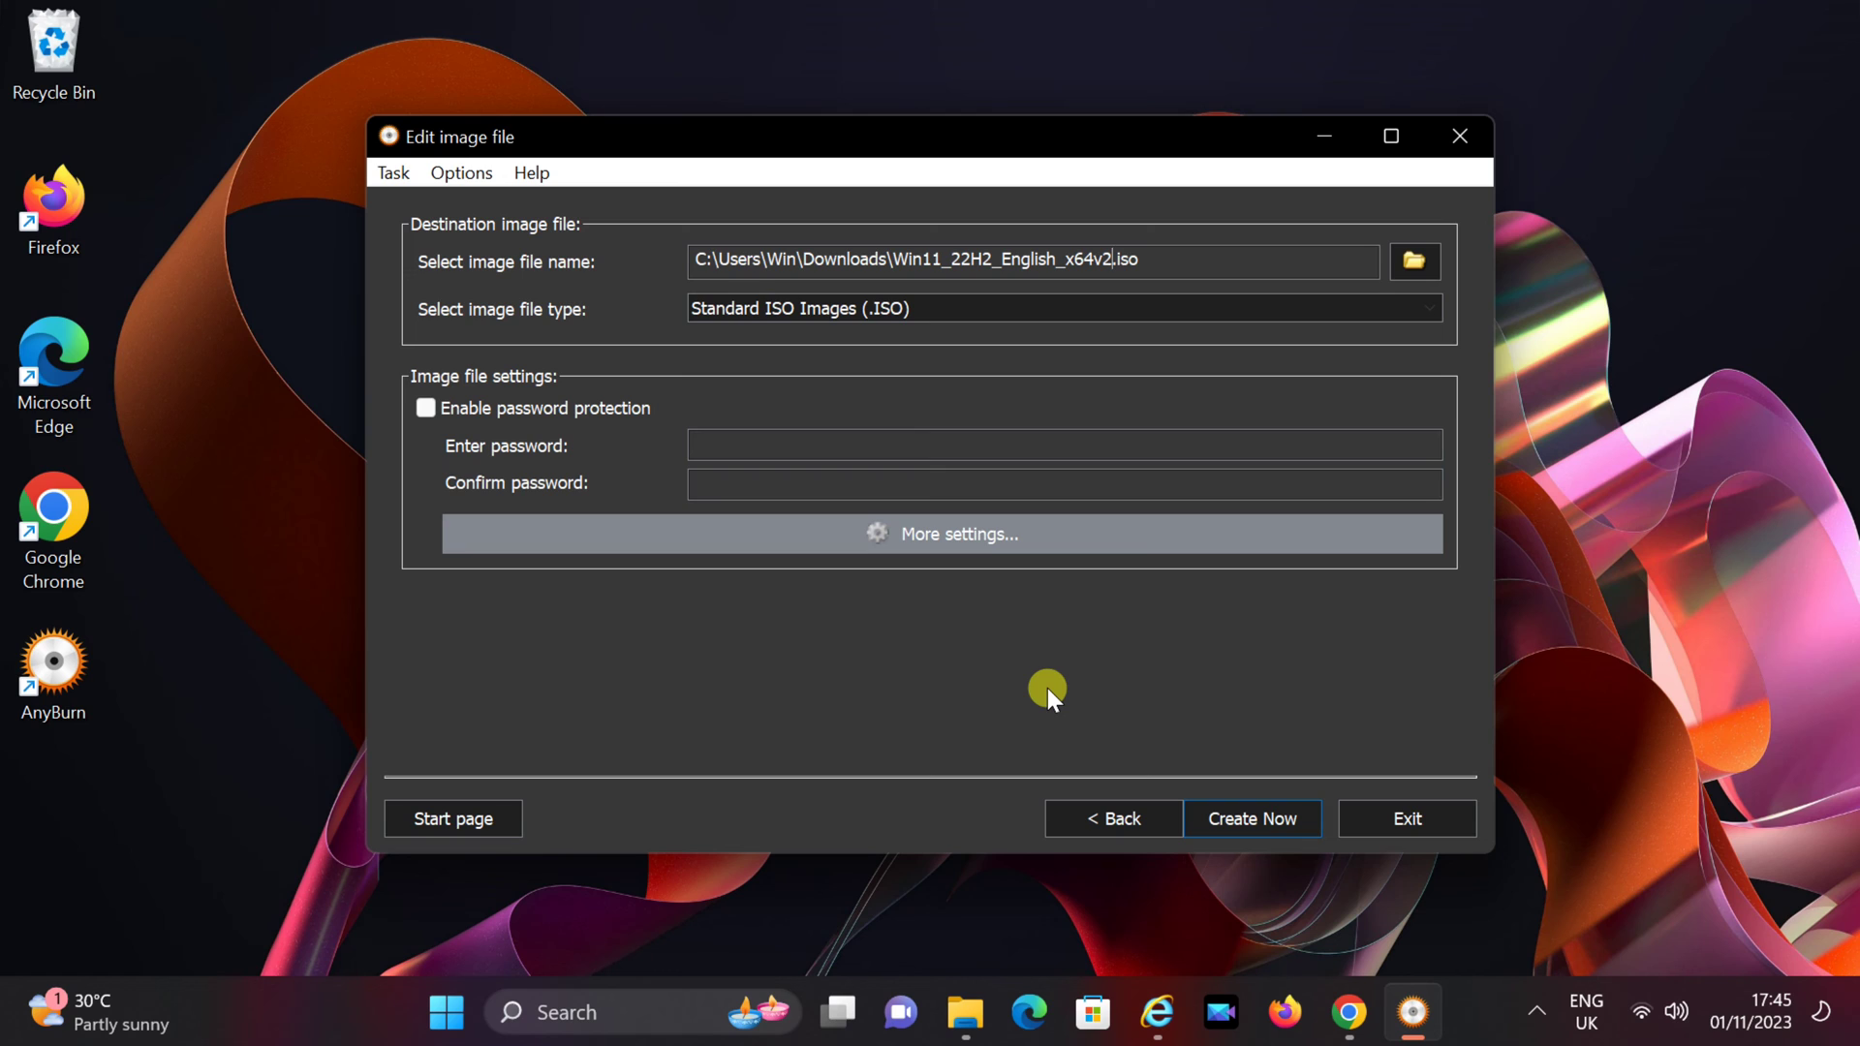
type("Edited")
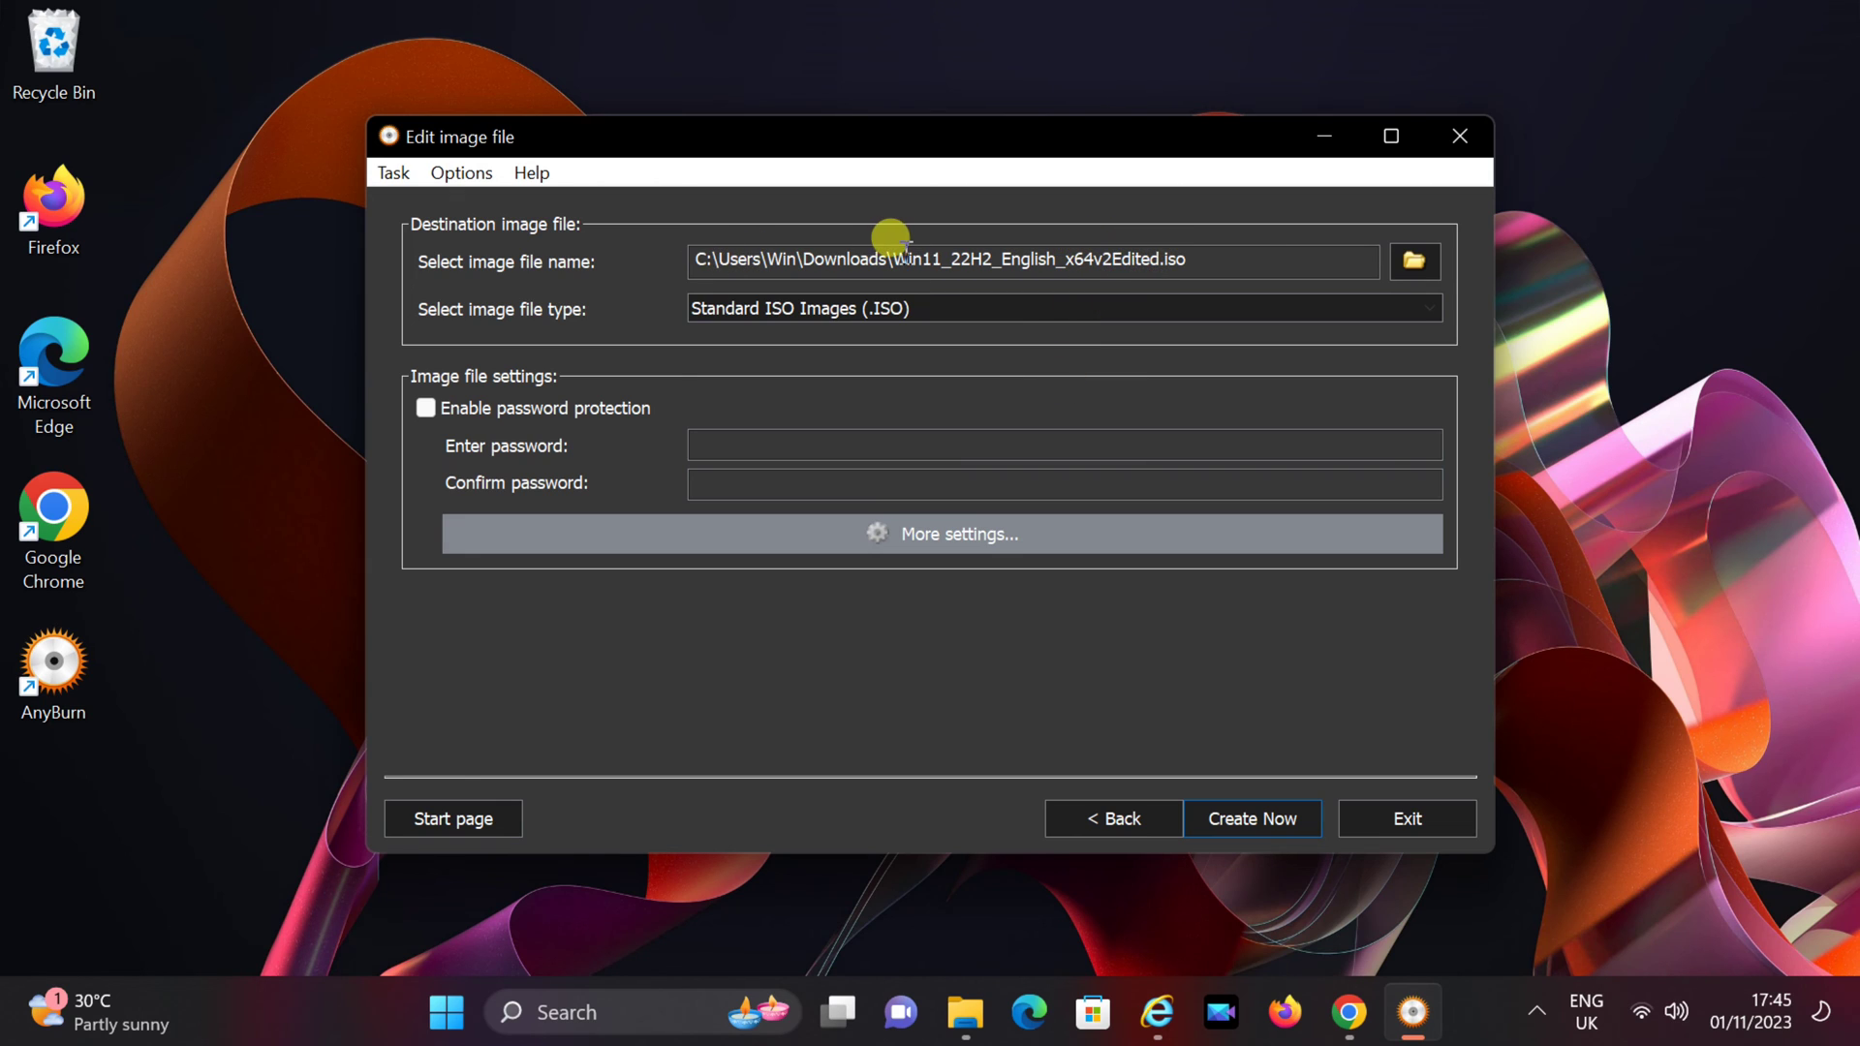
left_click(1232, 254)
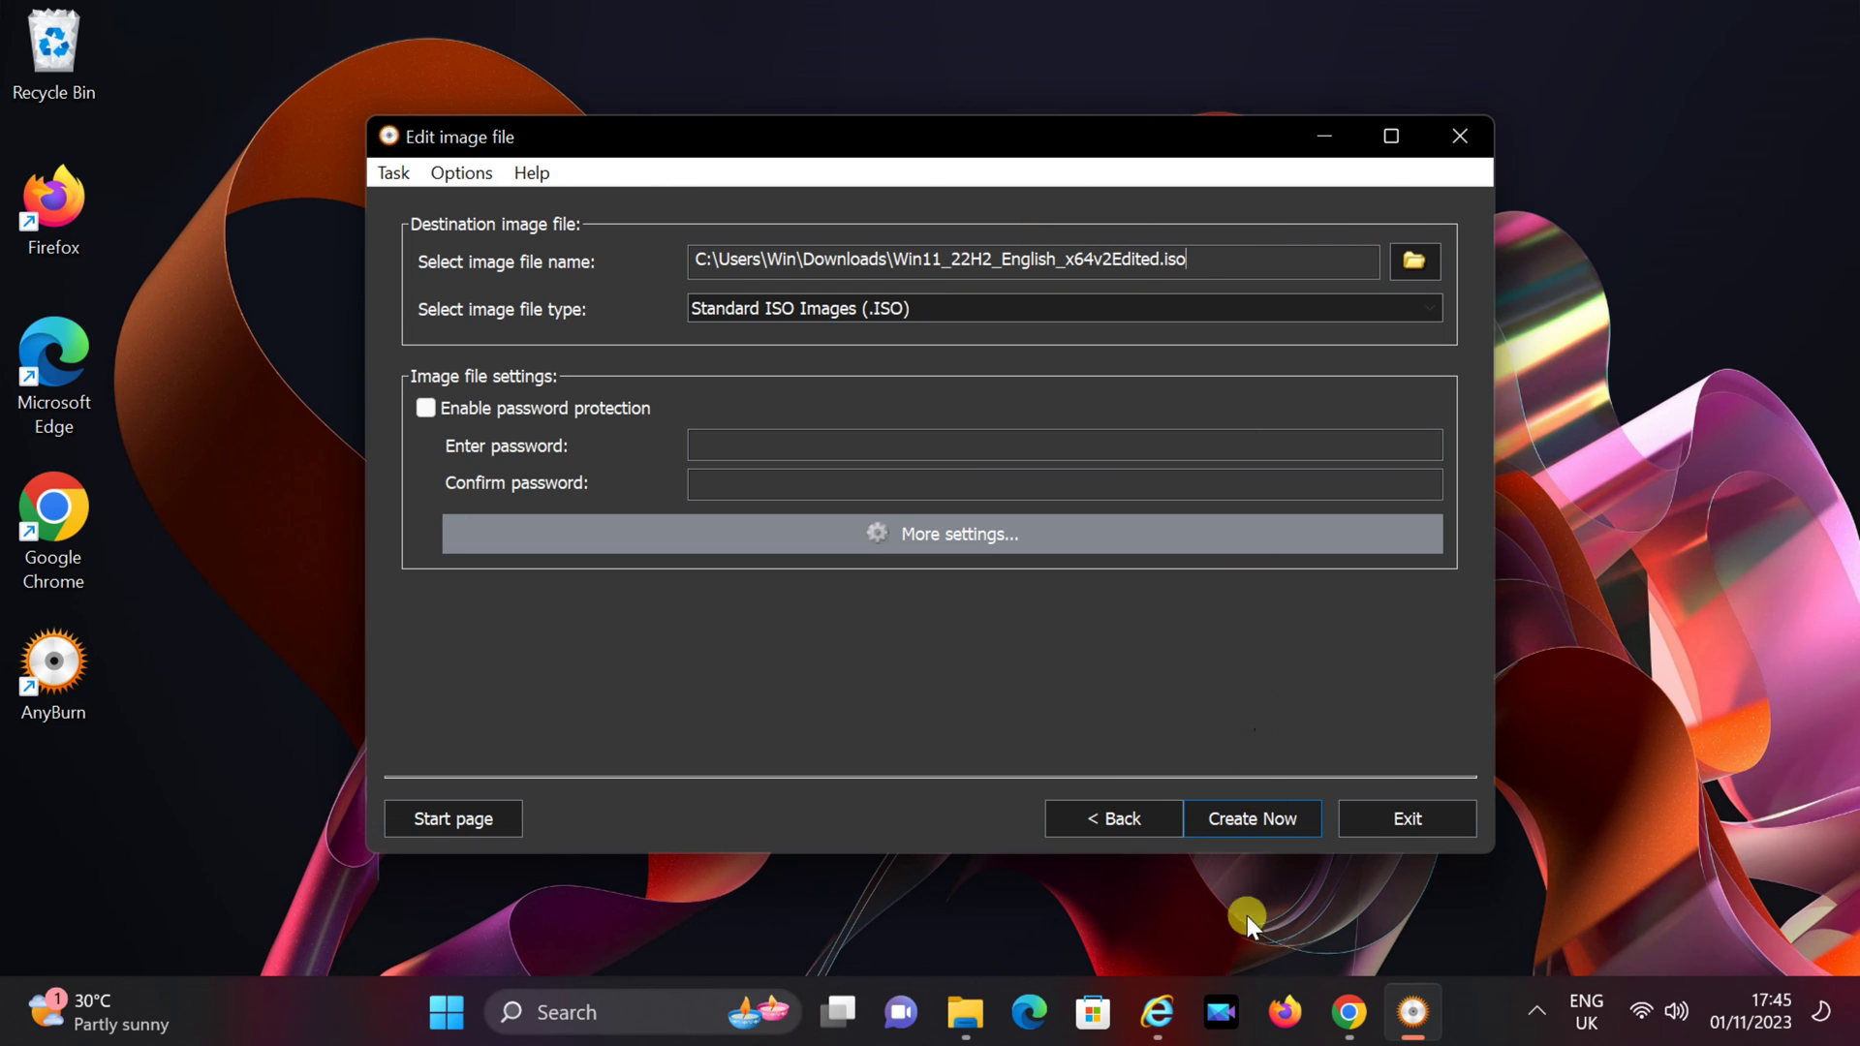
left_click(1248, 816)
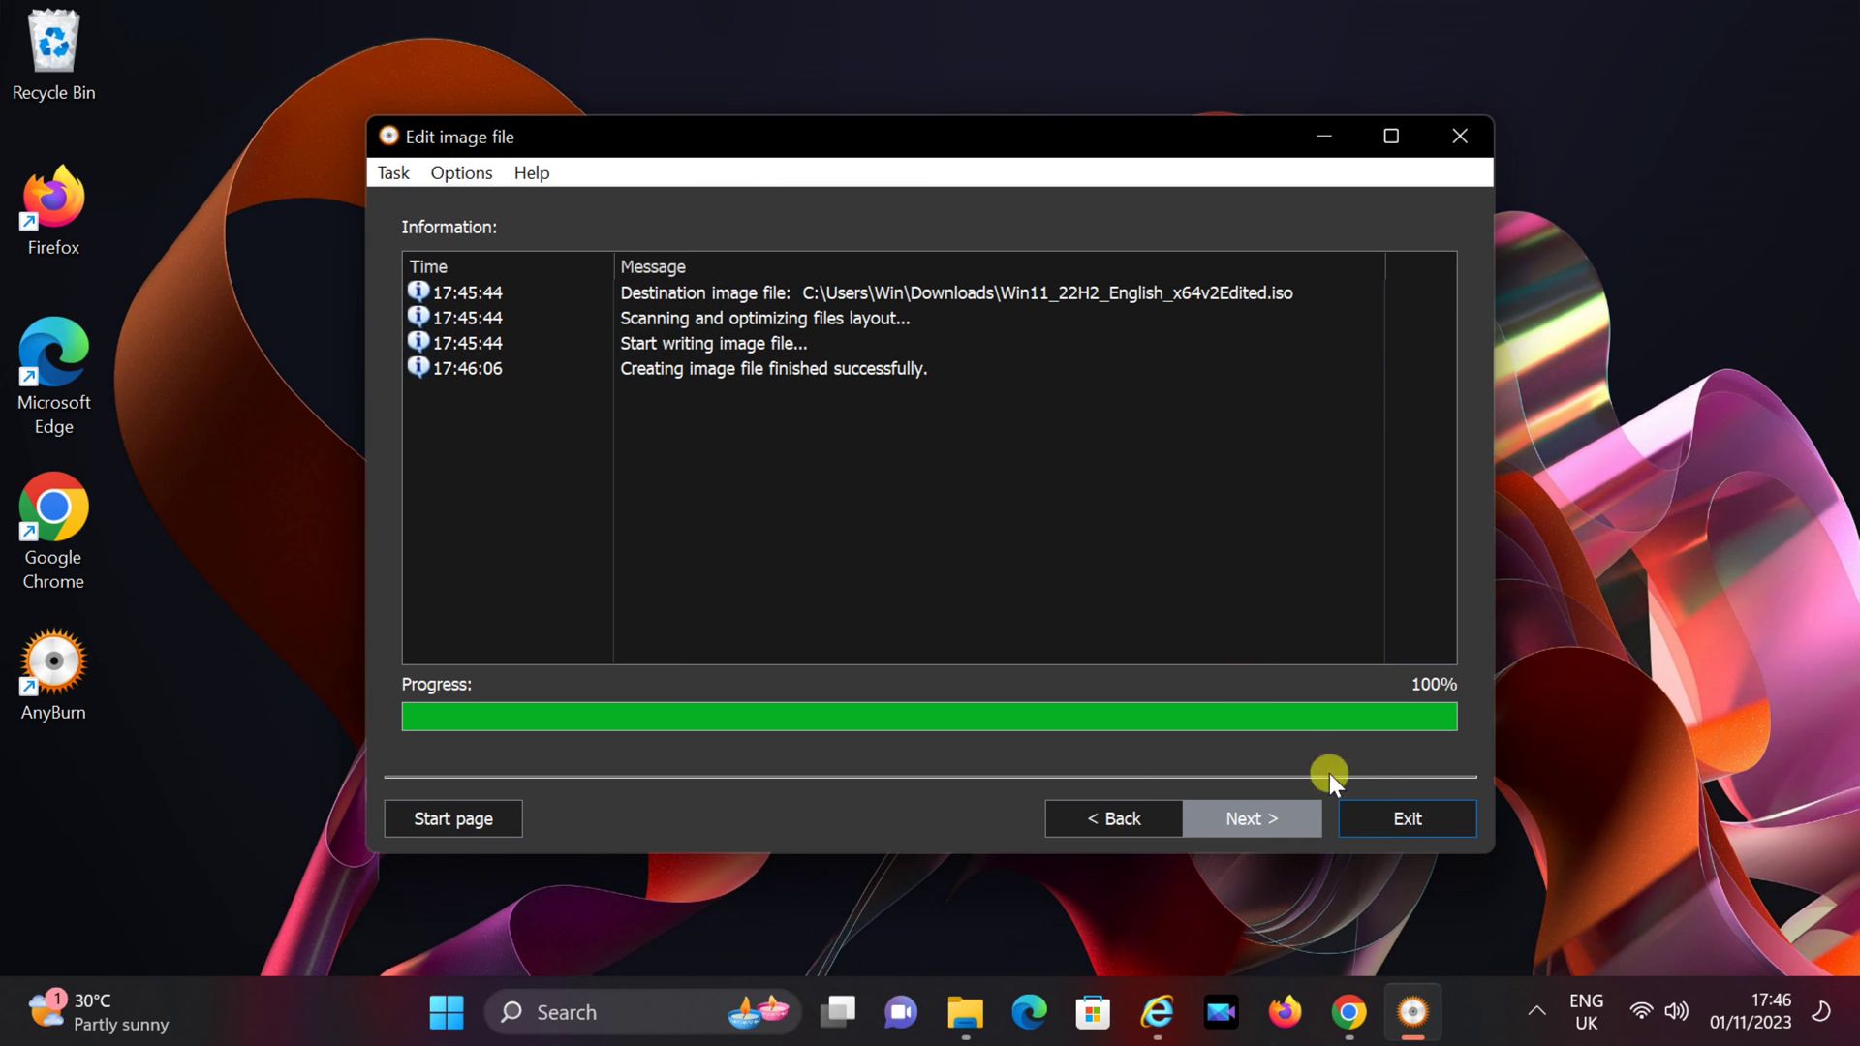
left_click(1406, 822)
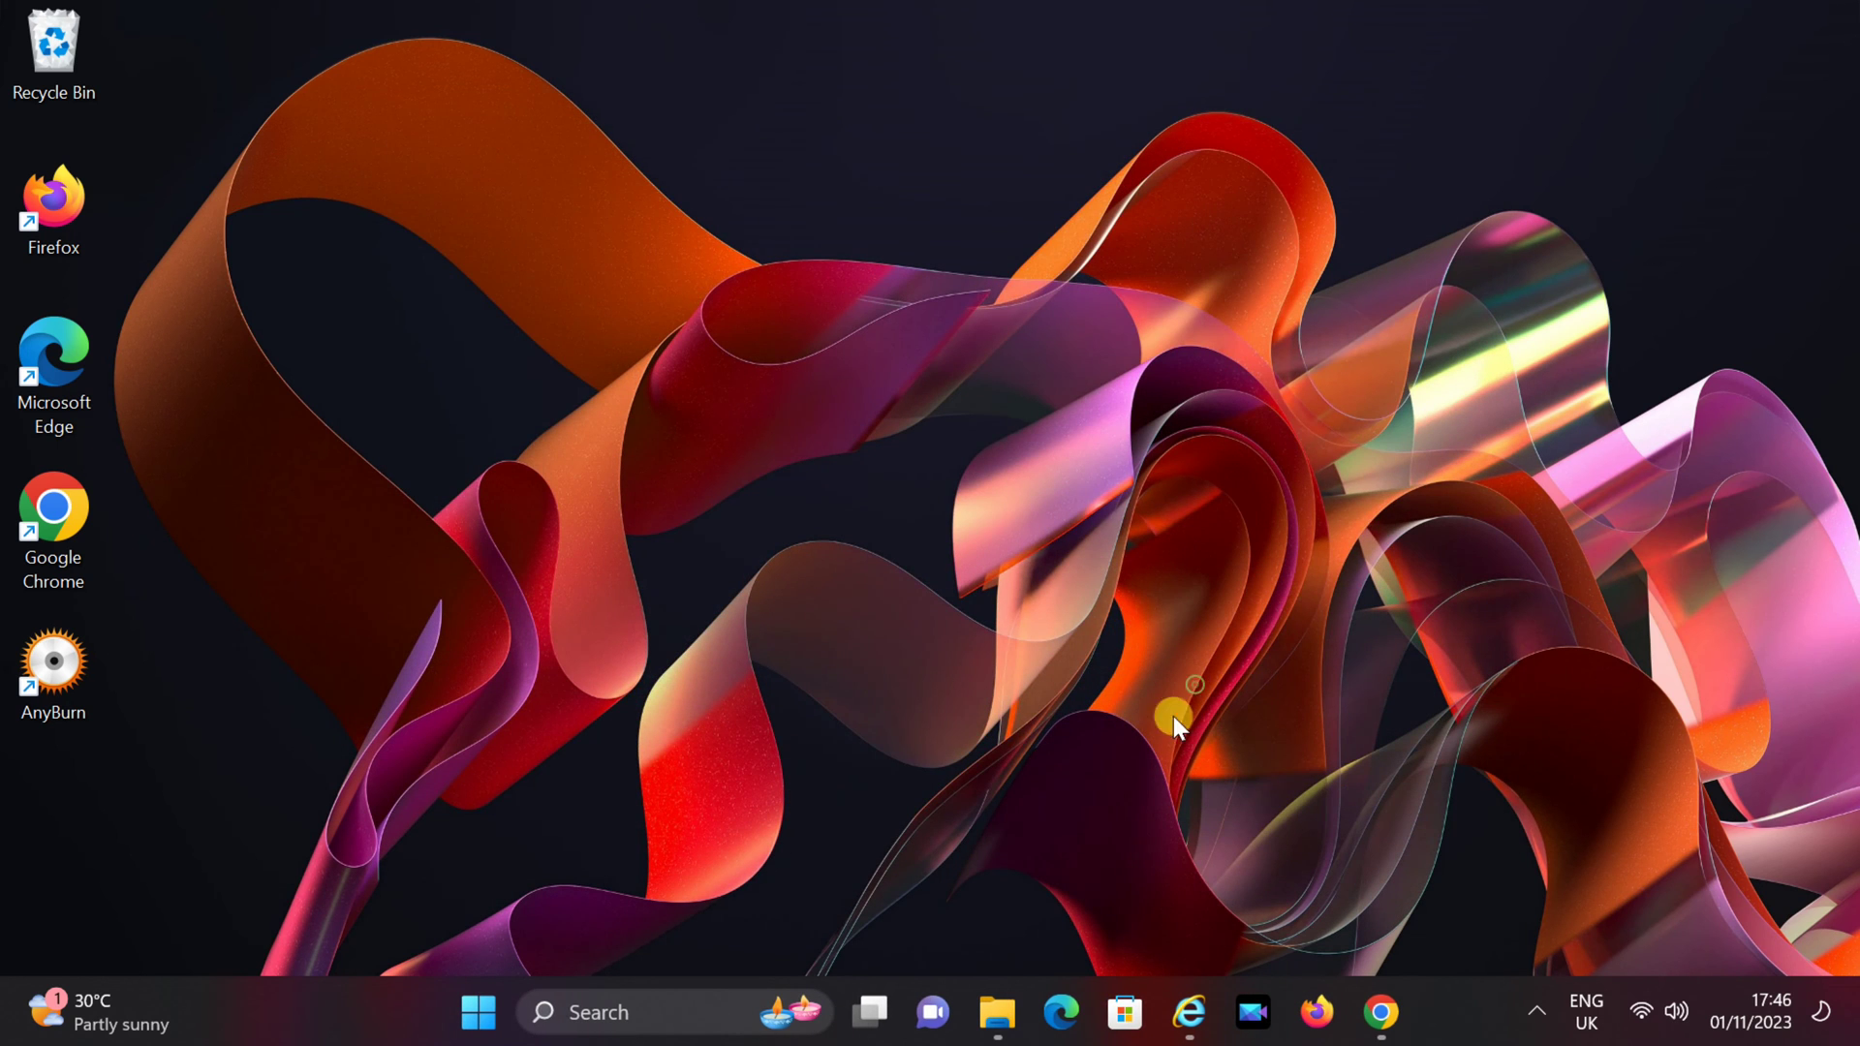
- Check the Downloads folder in File Explorer for the edited ISO beside the original ISO, and minimize the window
left_click(997, 1012)
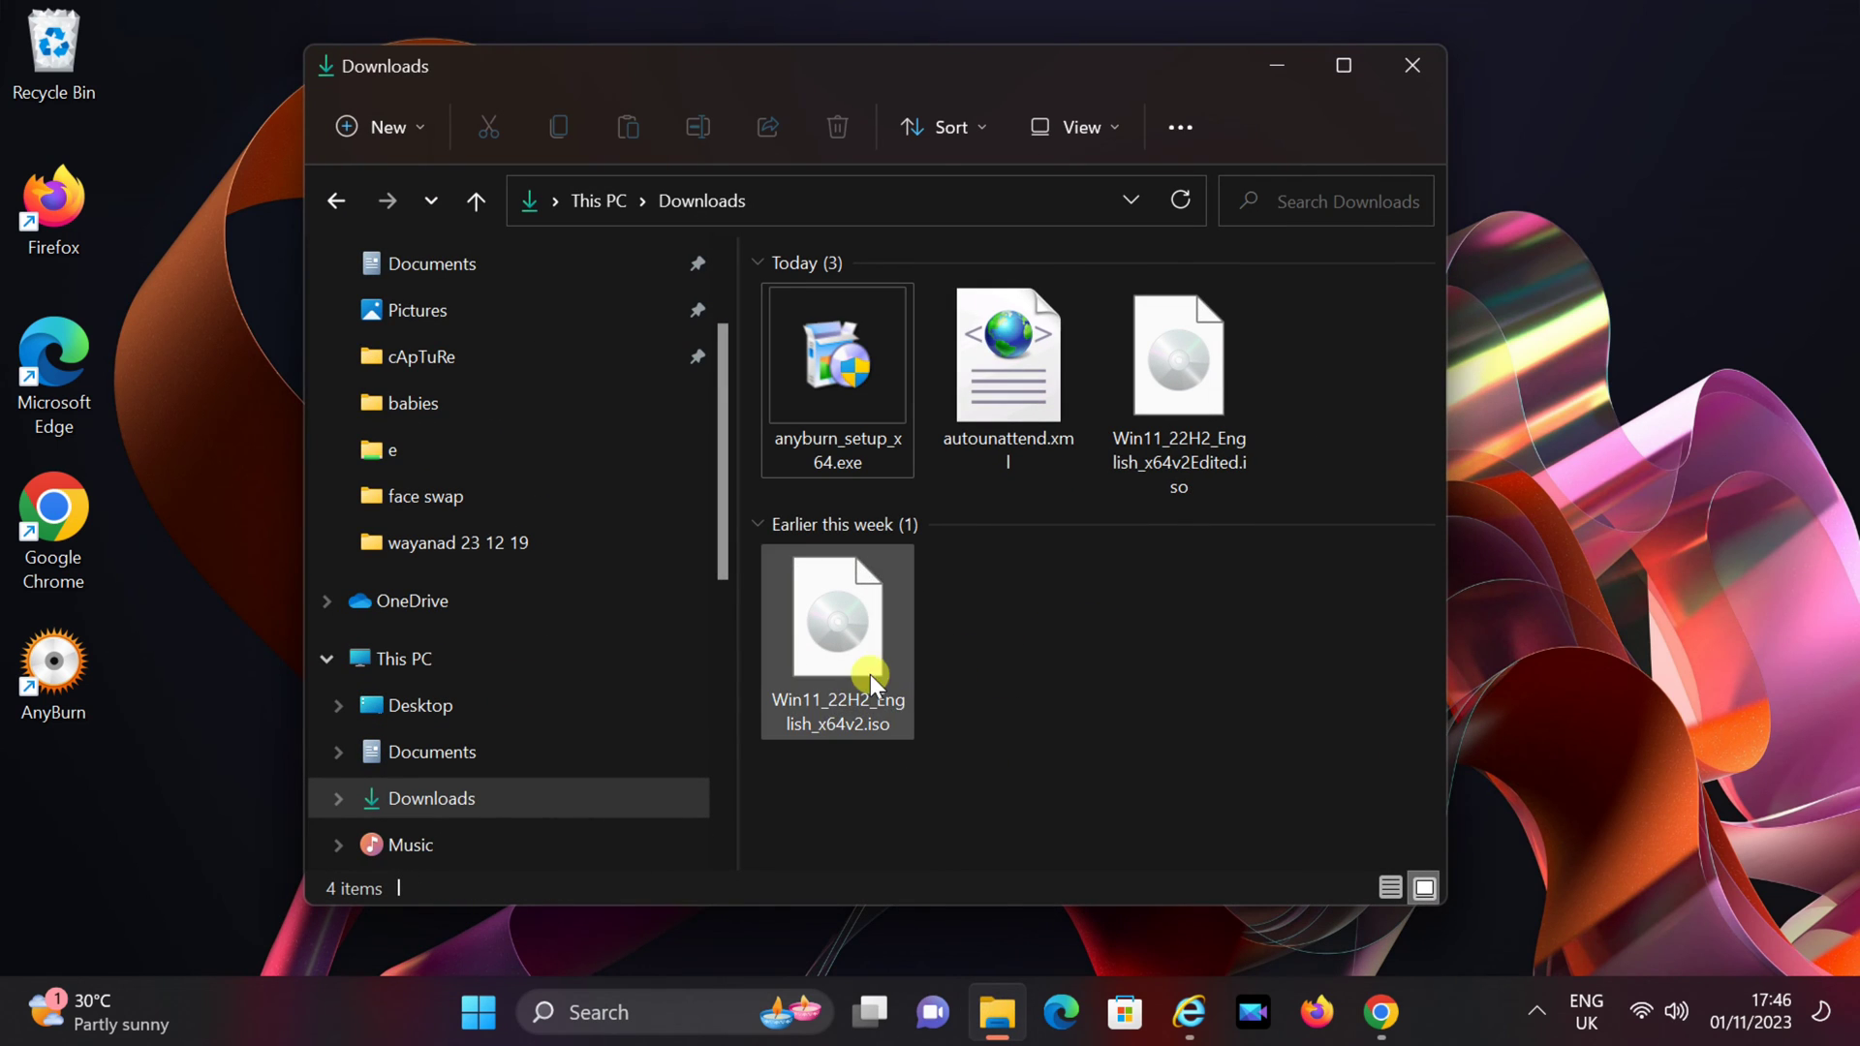
left_click(1213, 450)
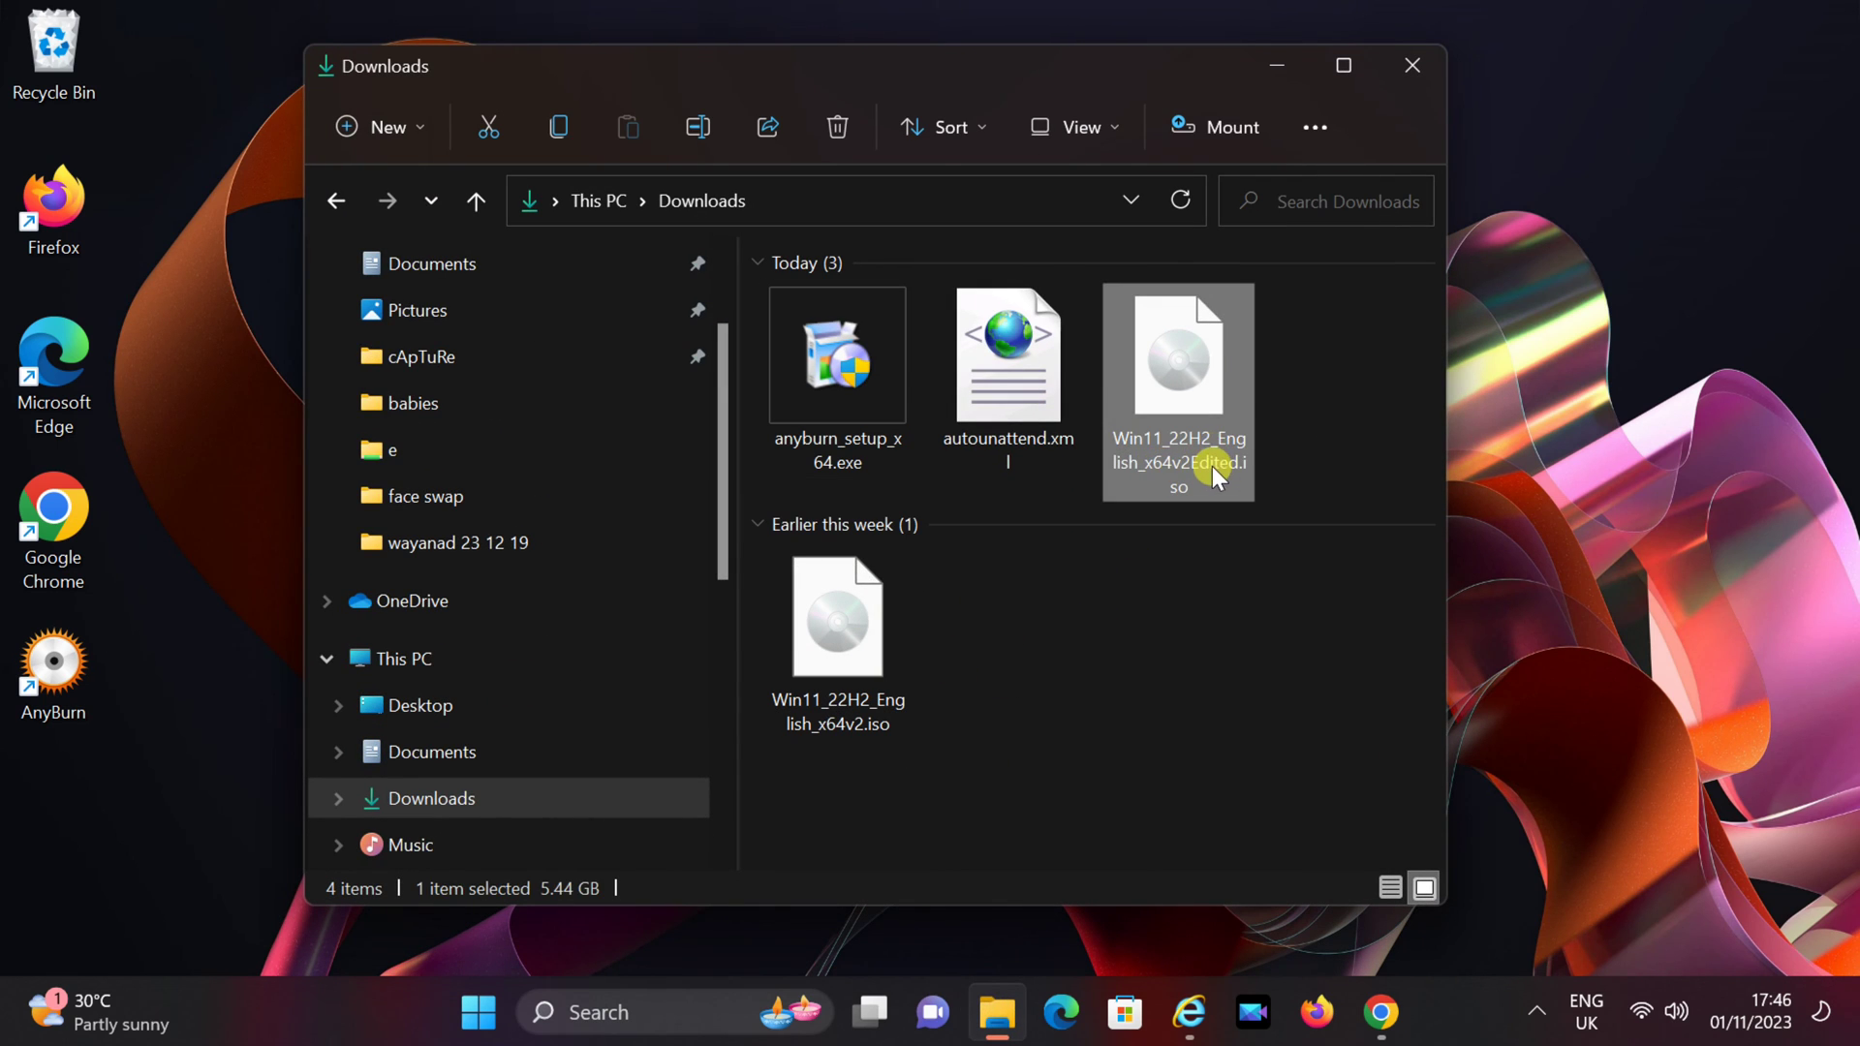
left_click(851, 651)
left_click(1165, 436)
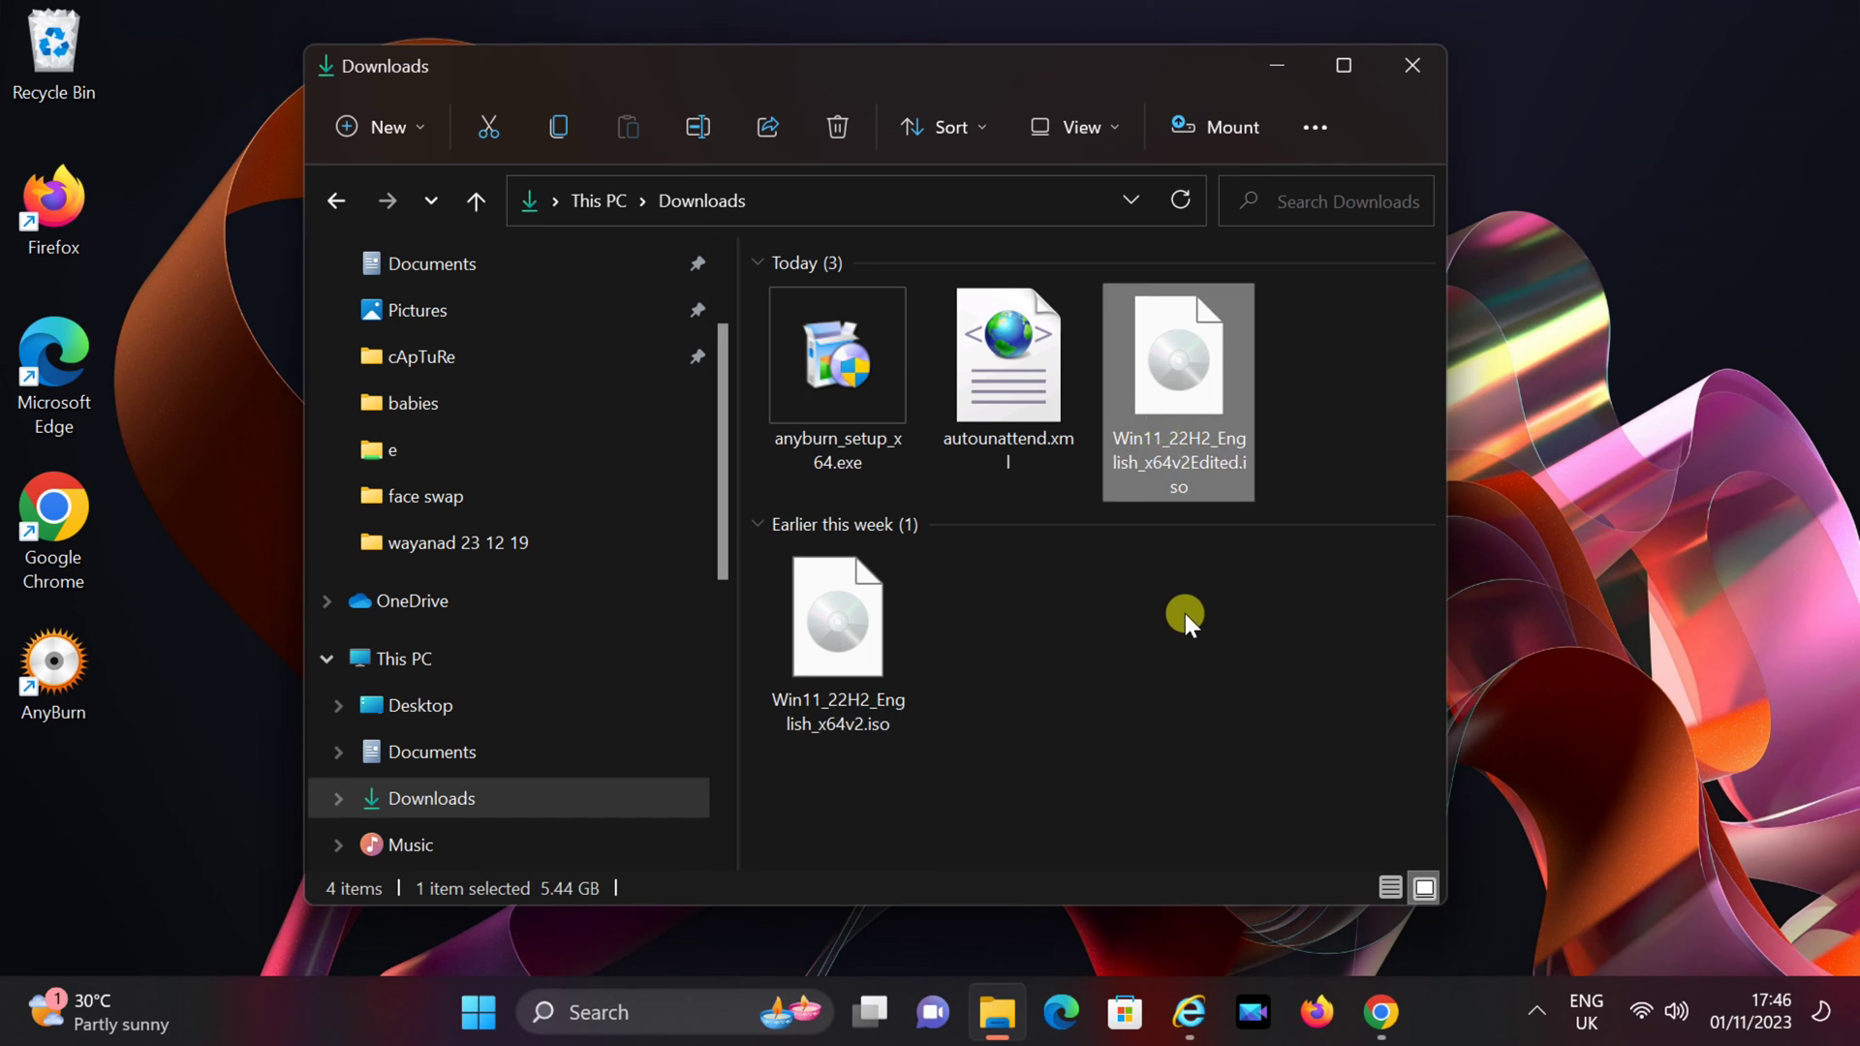
left_click(1184, 613)
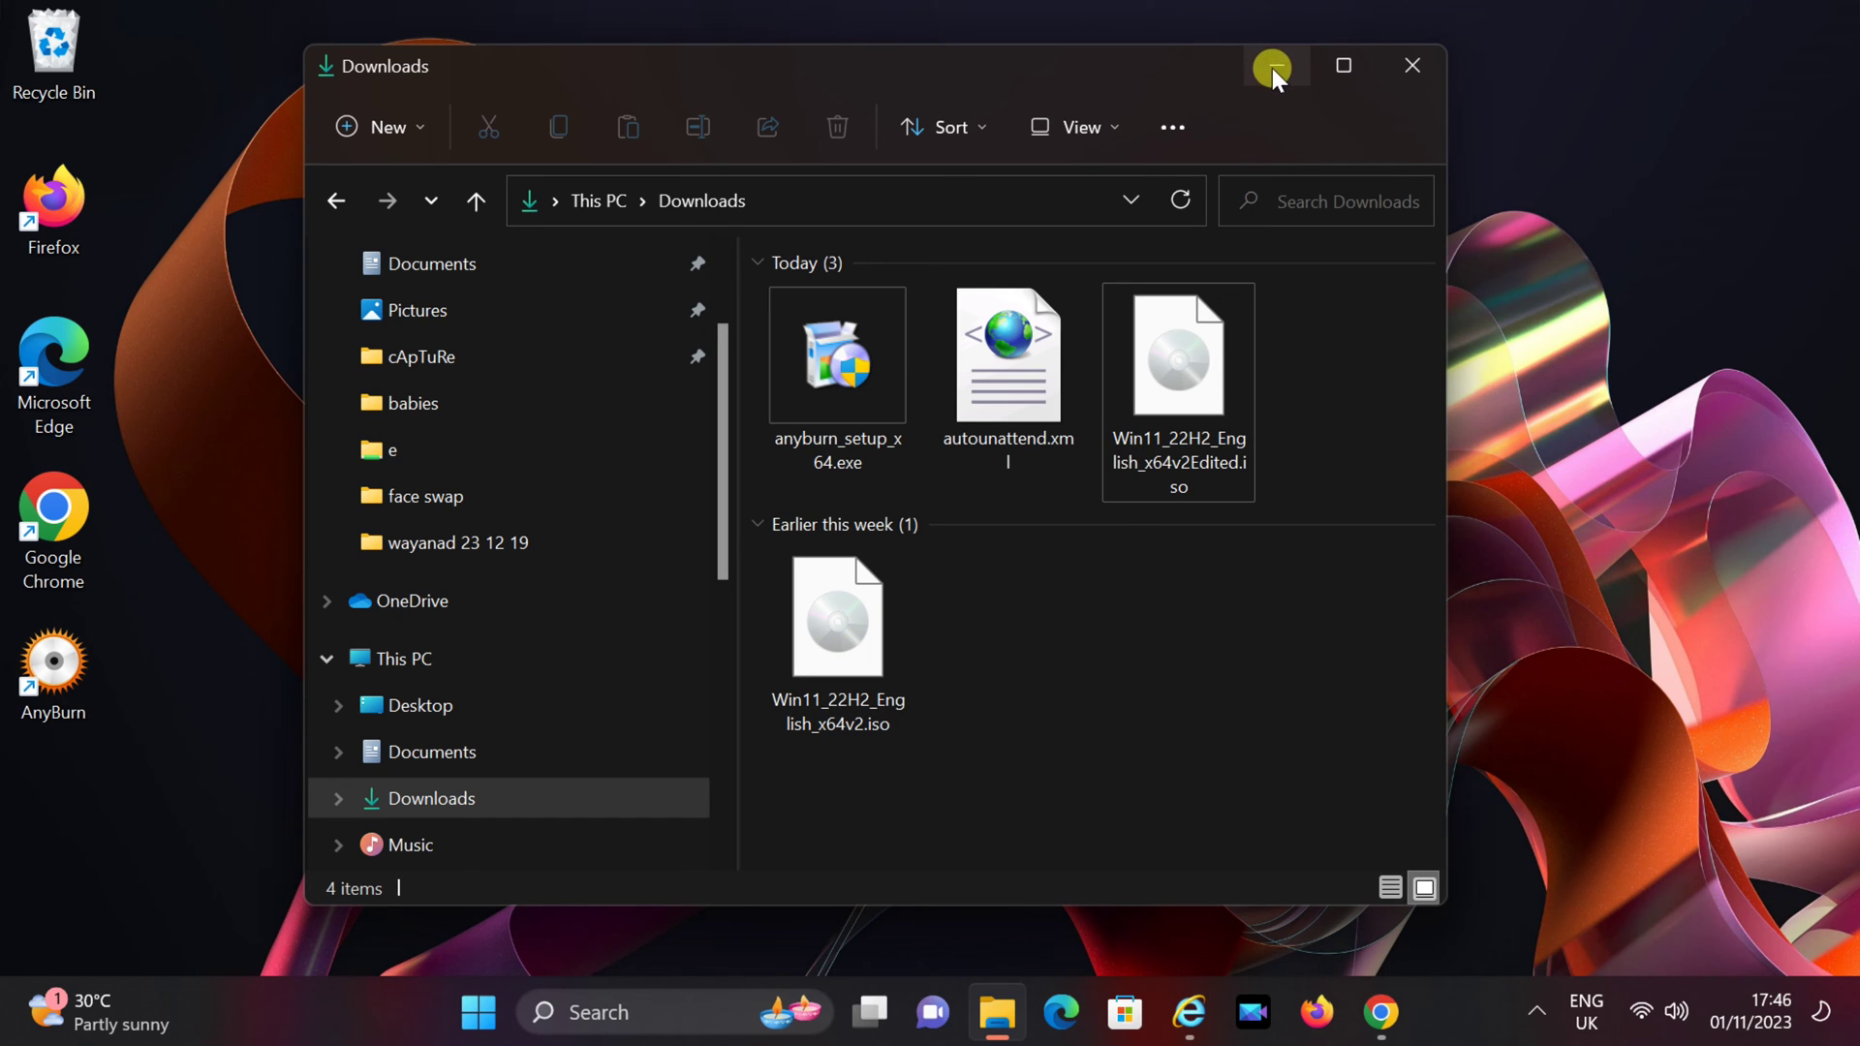
left_click(1182, 343)
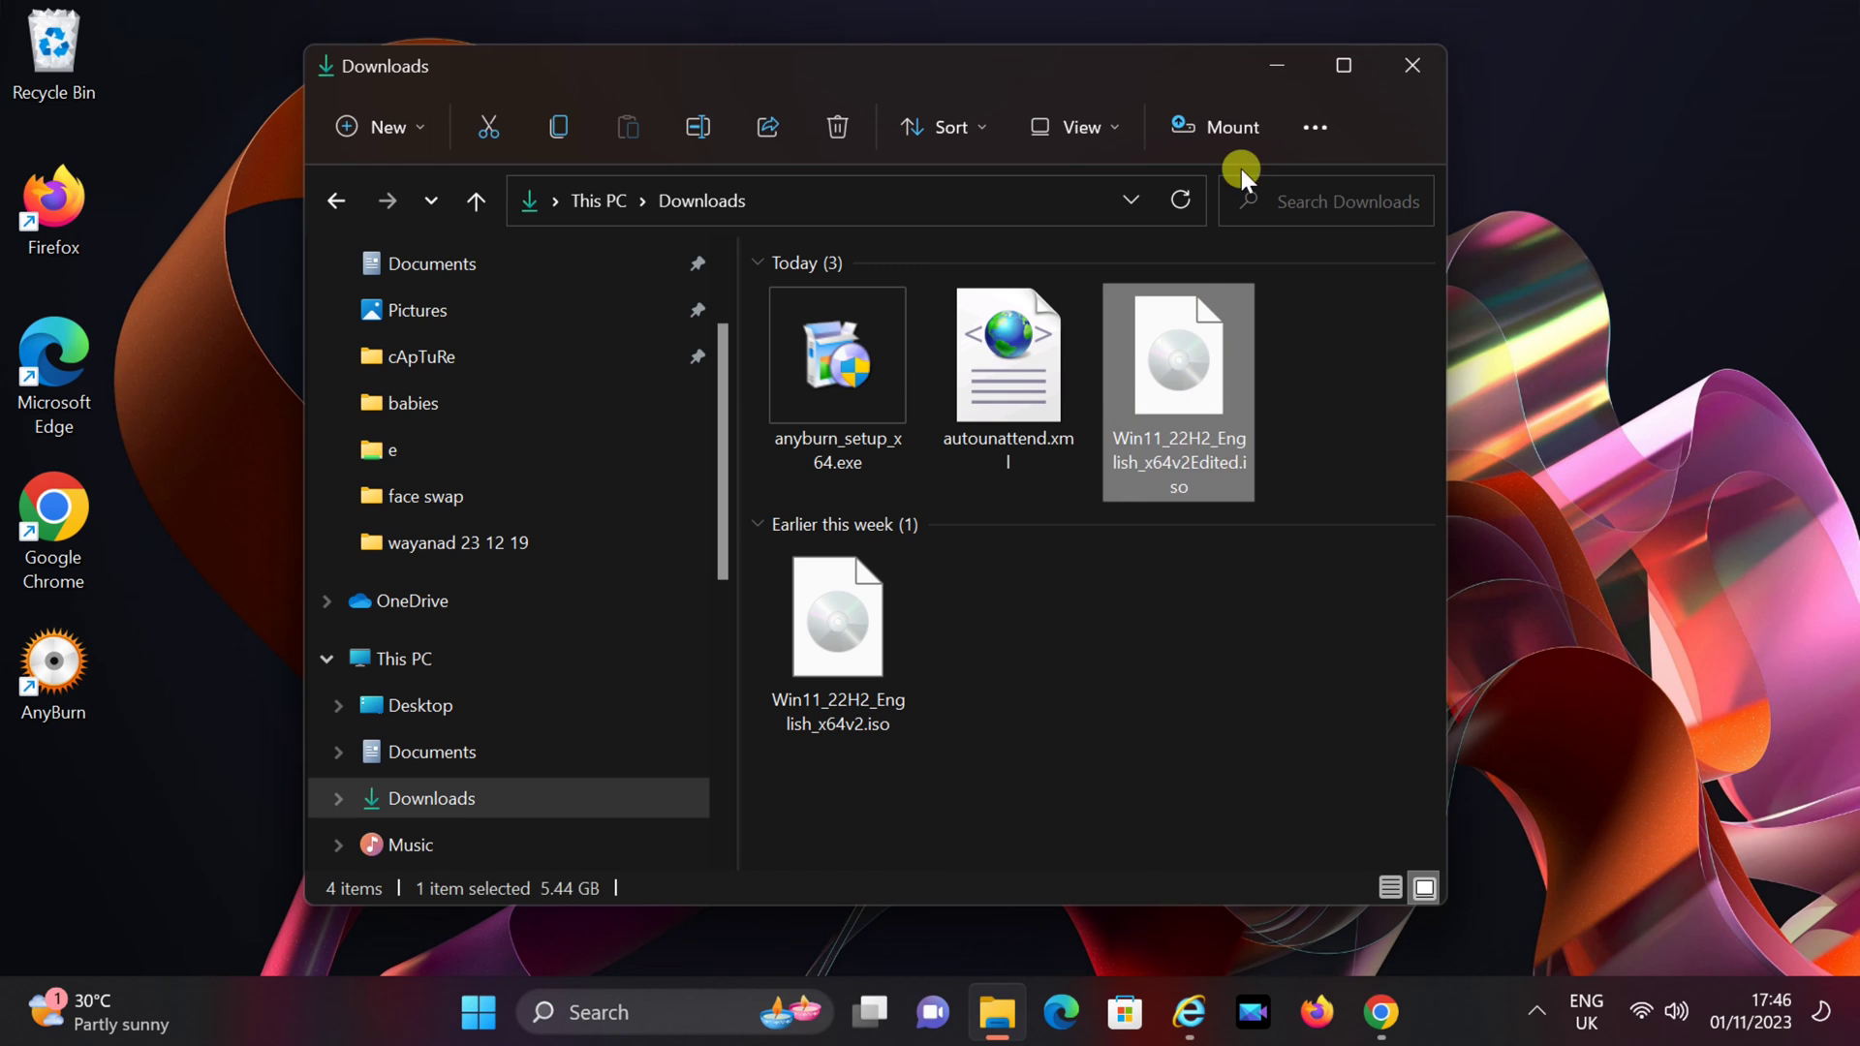
left_click(1275, 65)
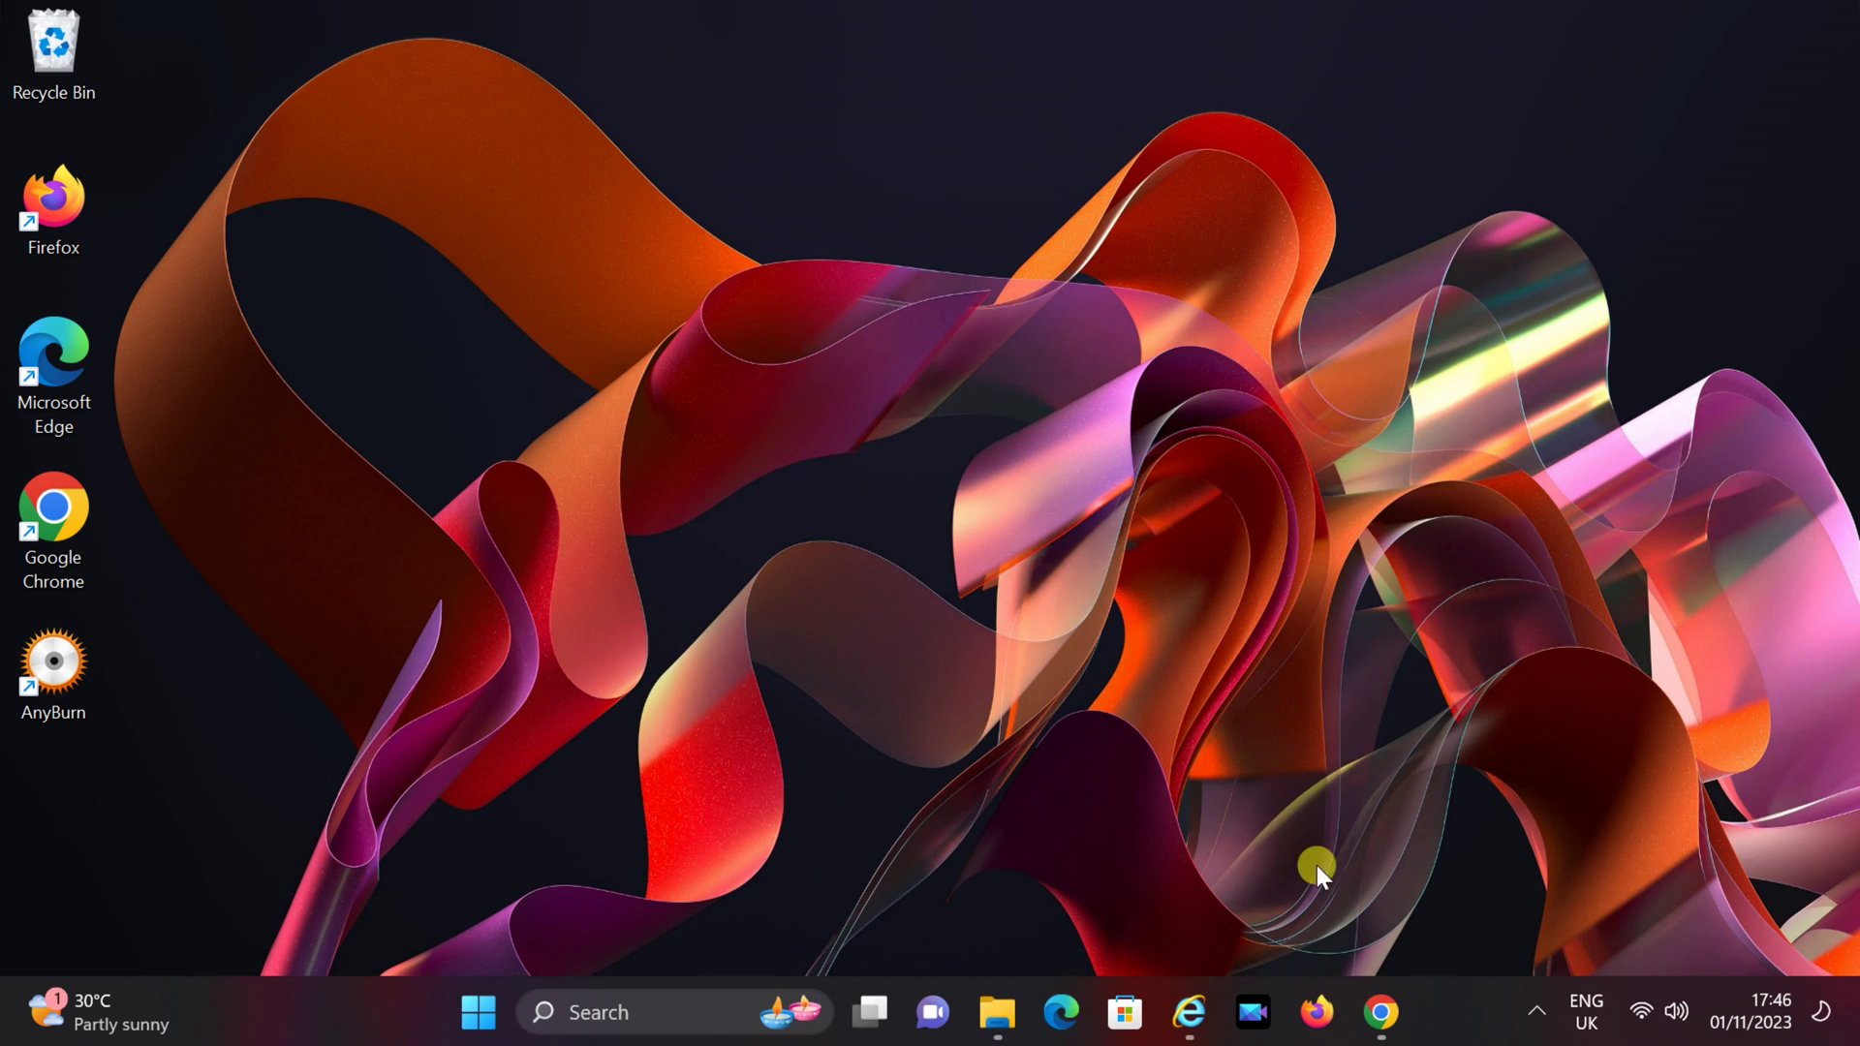
- Switch to Chrome and open the Rufus website, rufus.ie, in a new tab
left_click(1381, 1013)
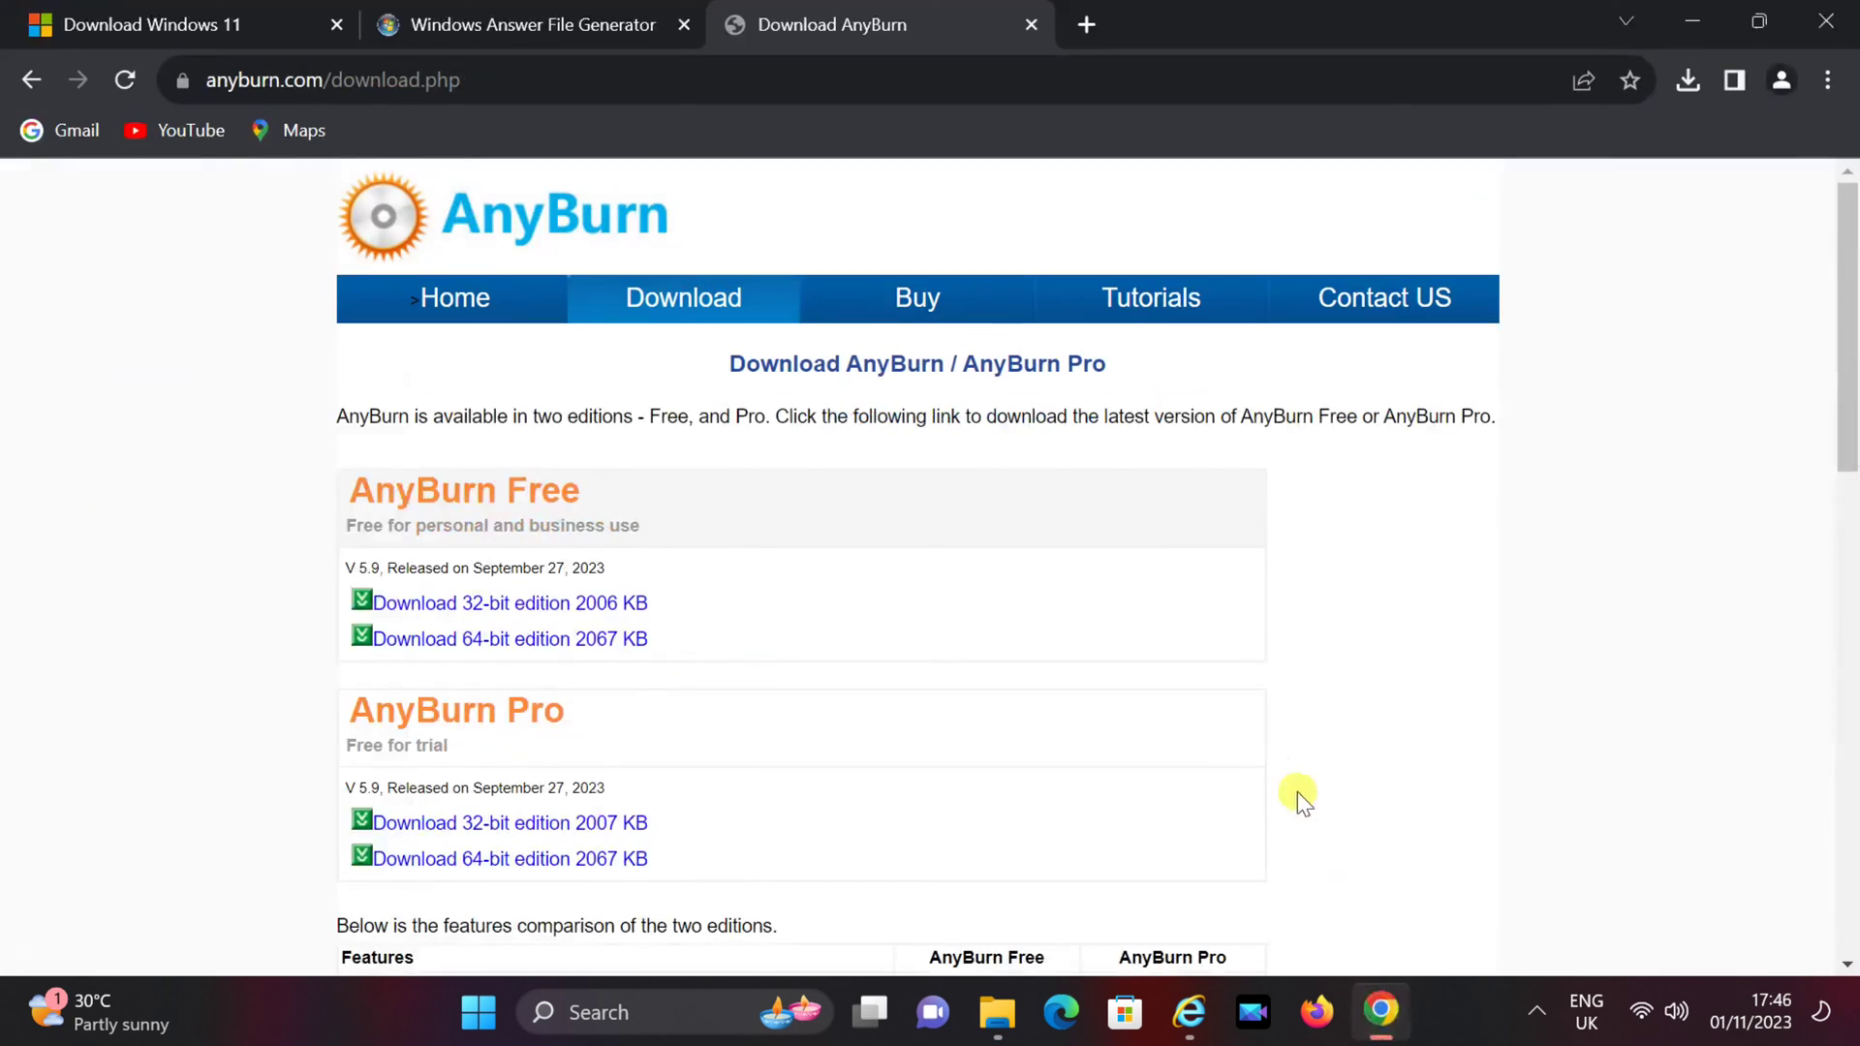
left_click(1083, 21)
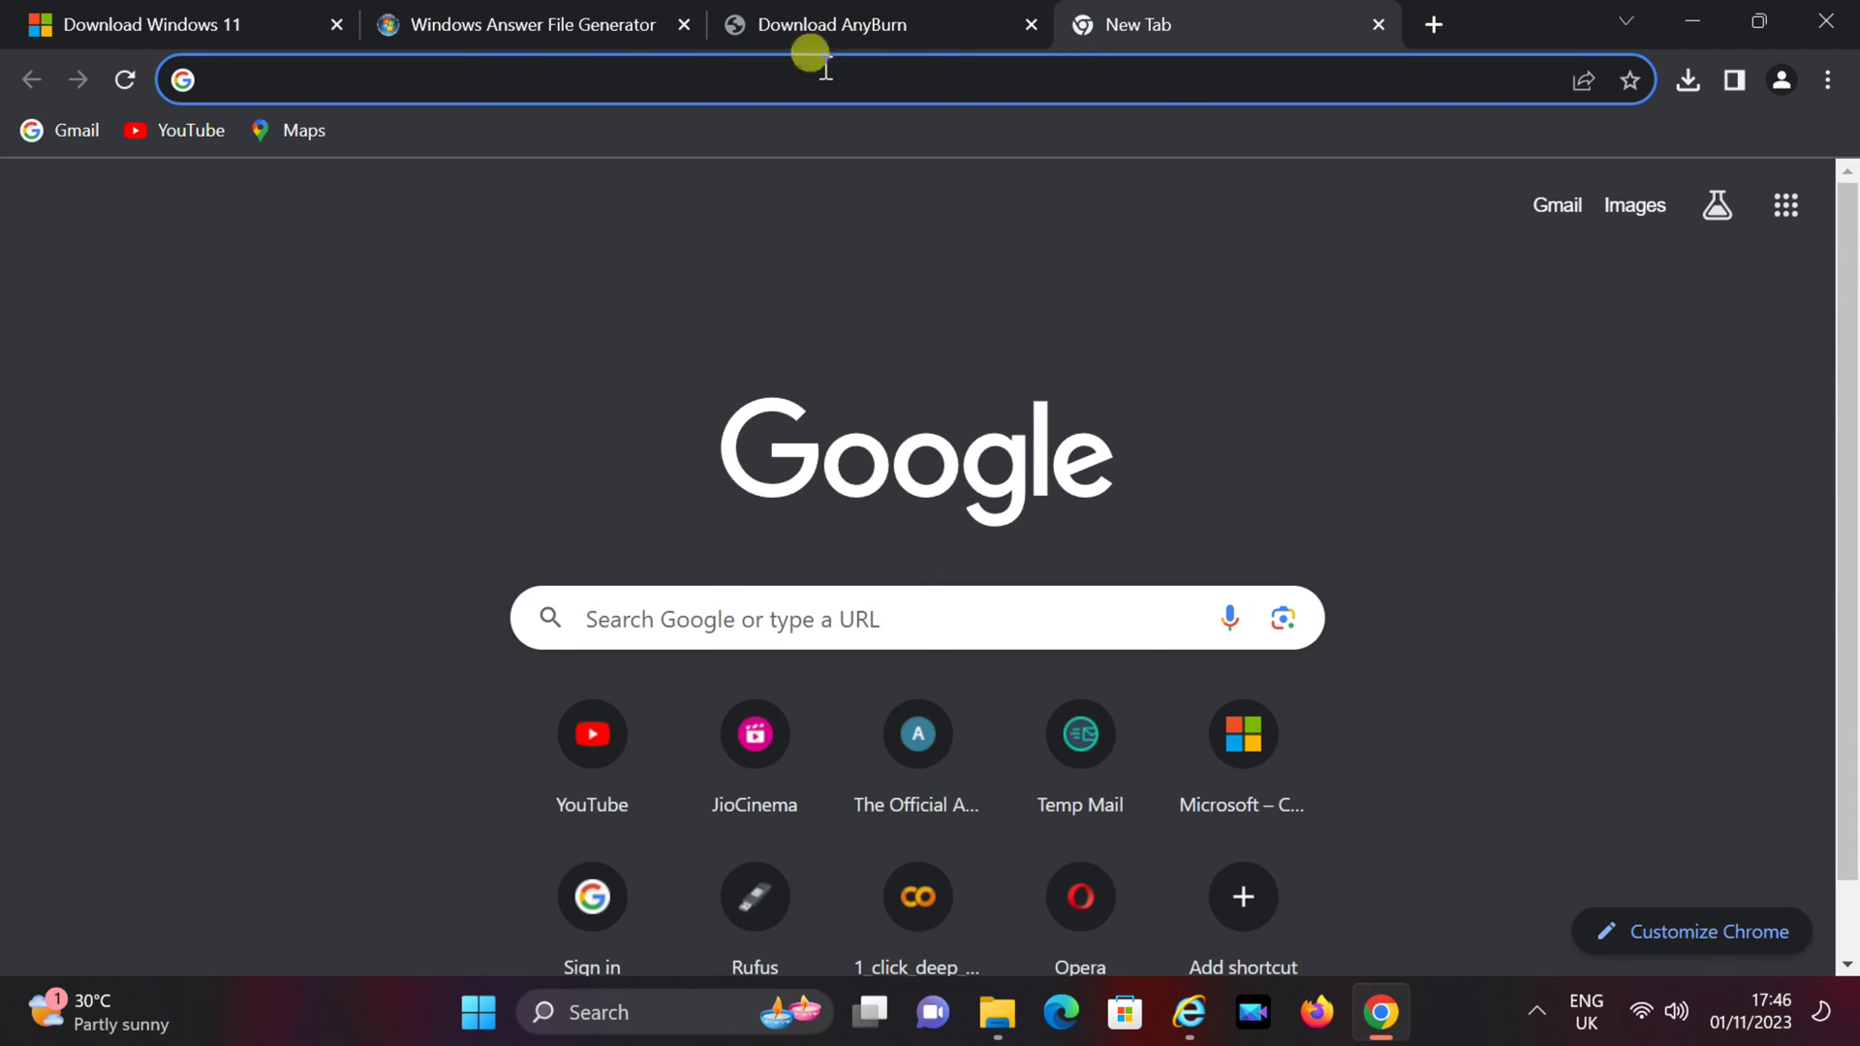
type("r")
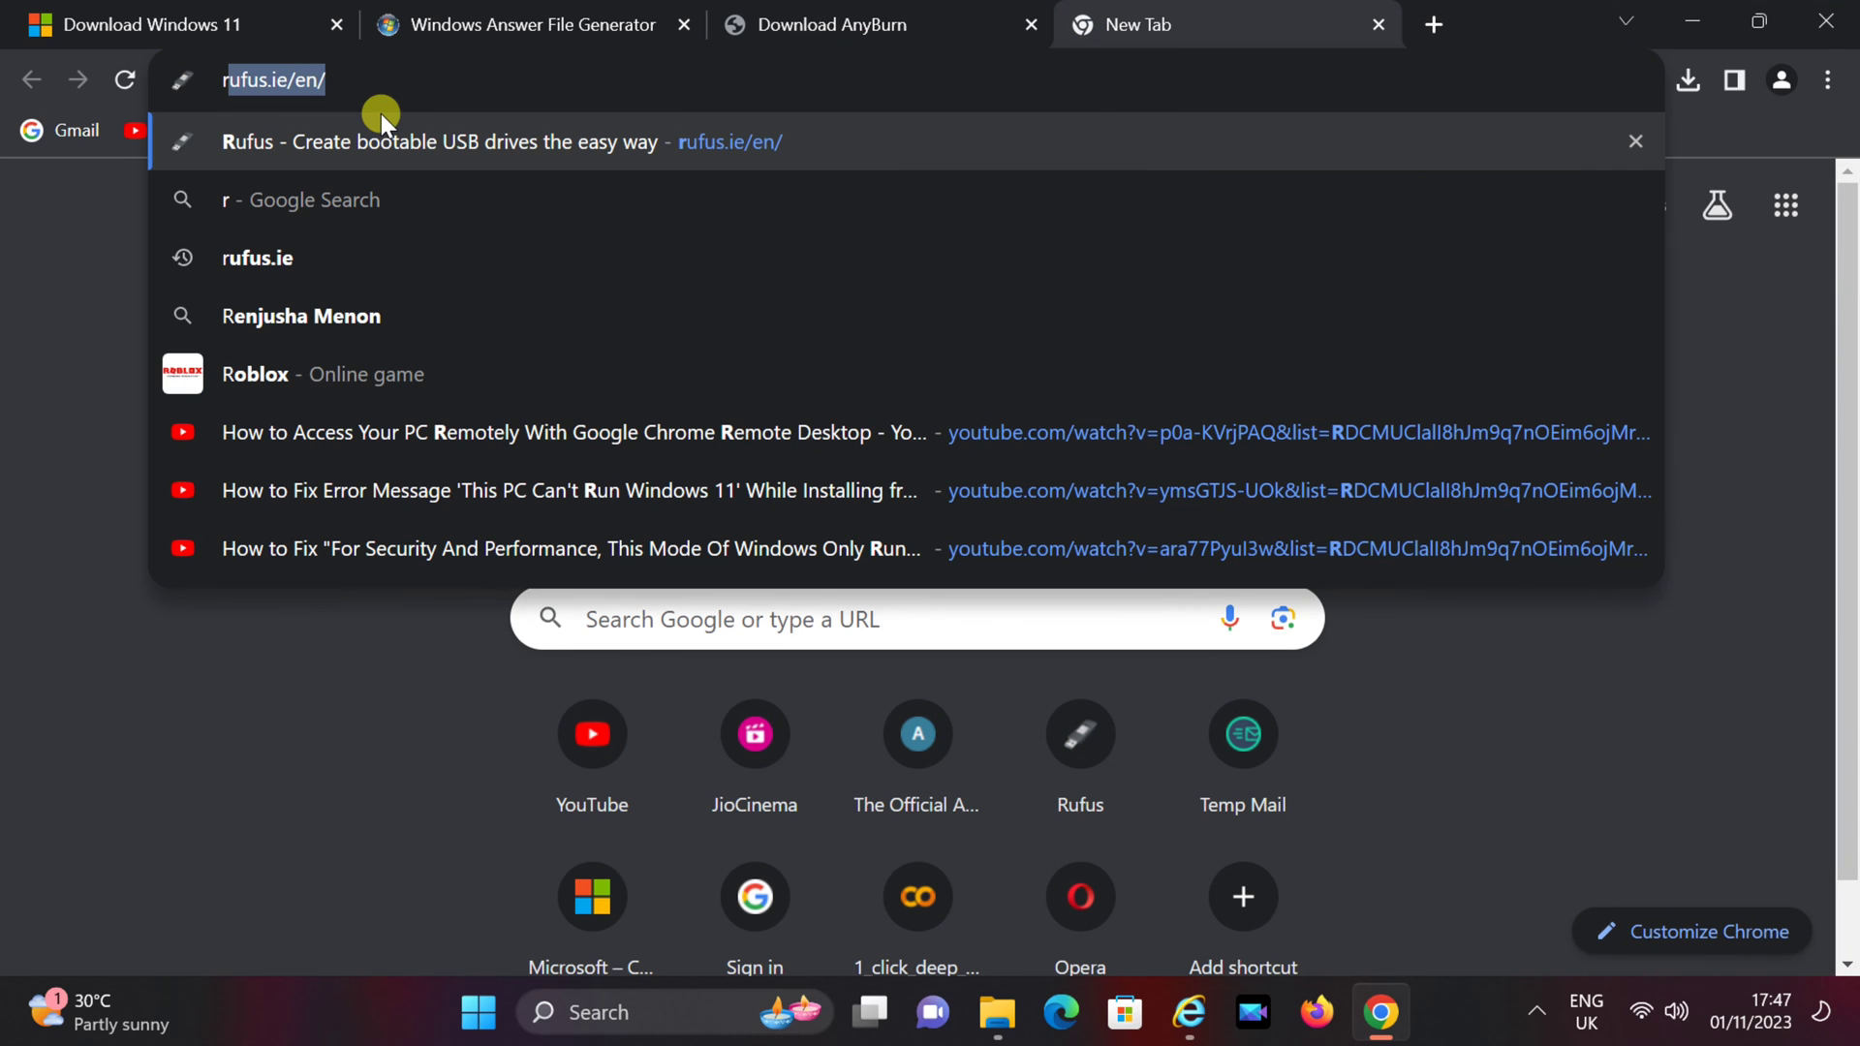
type("ufu")
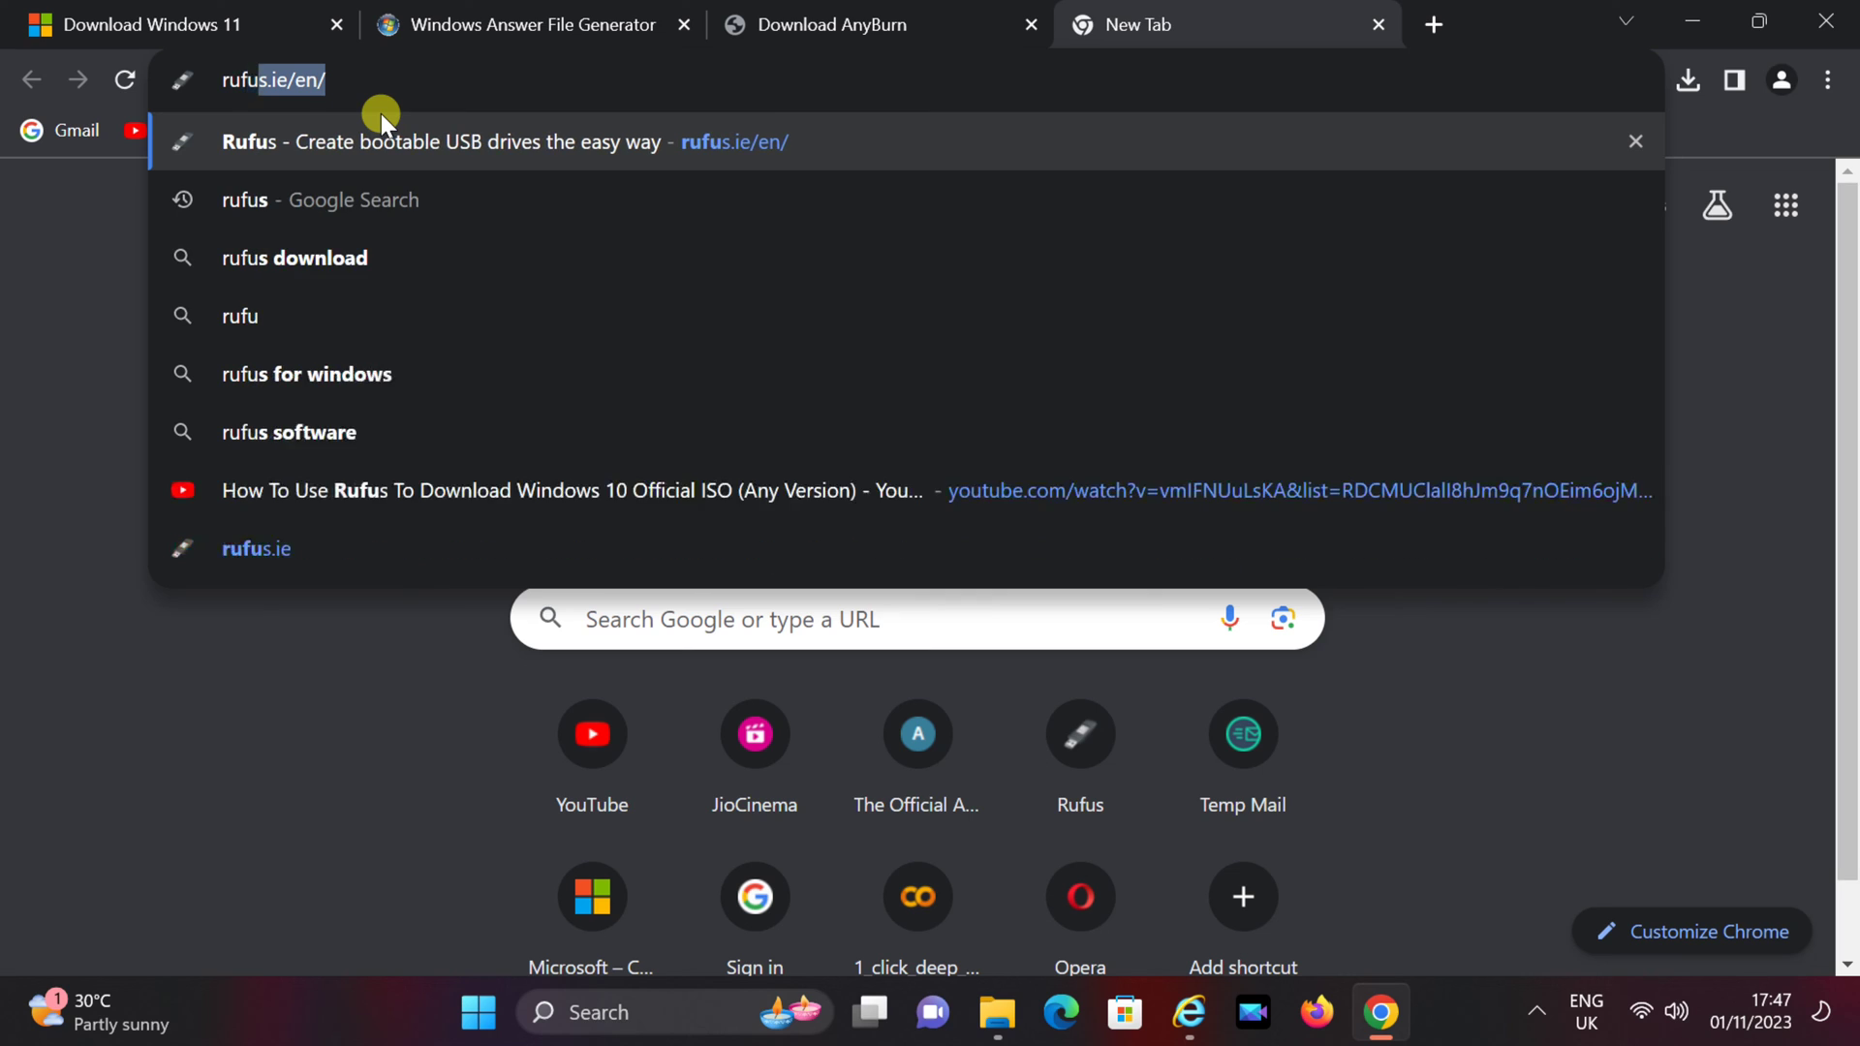
type("s.ie")
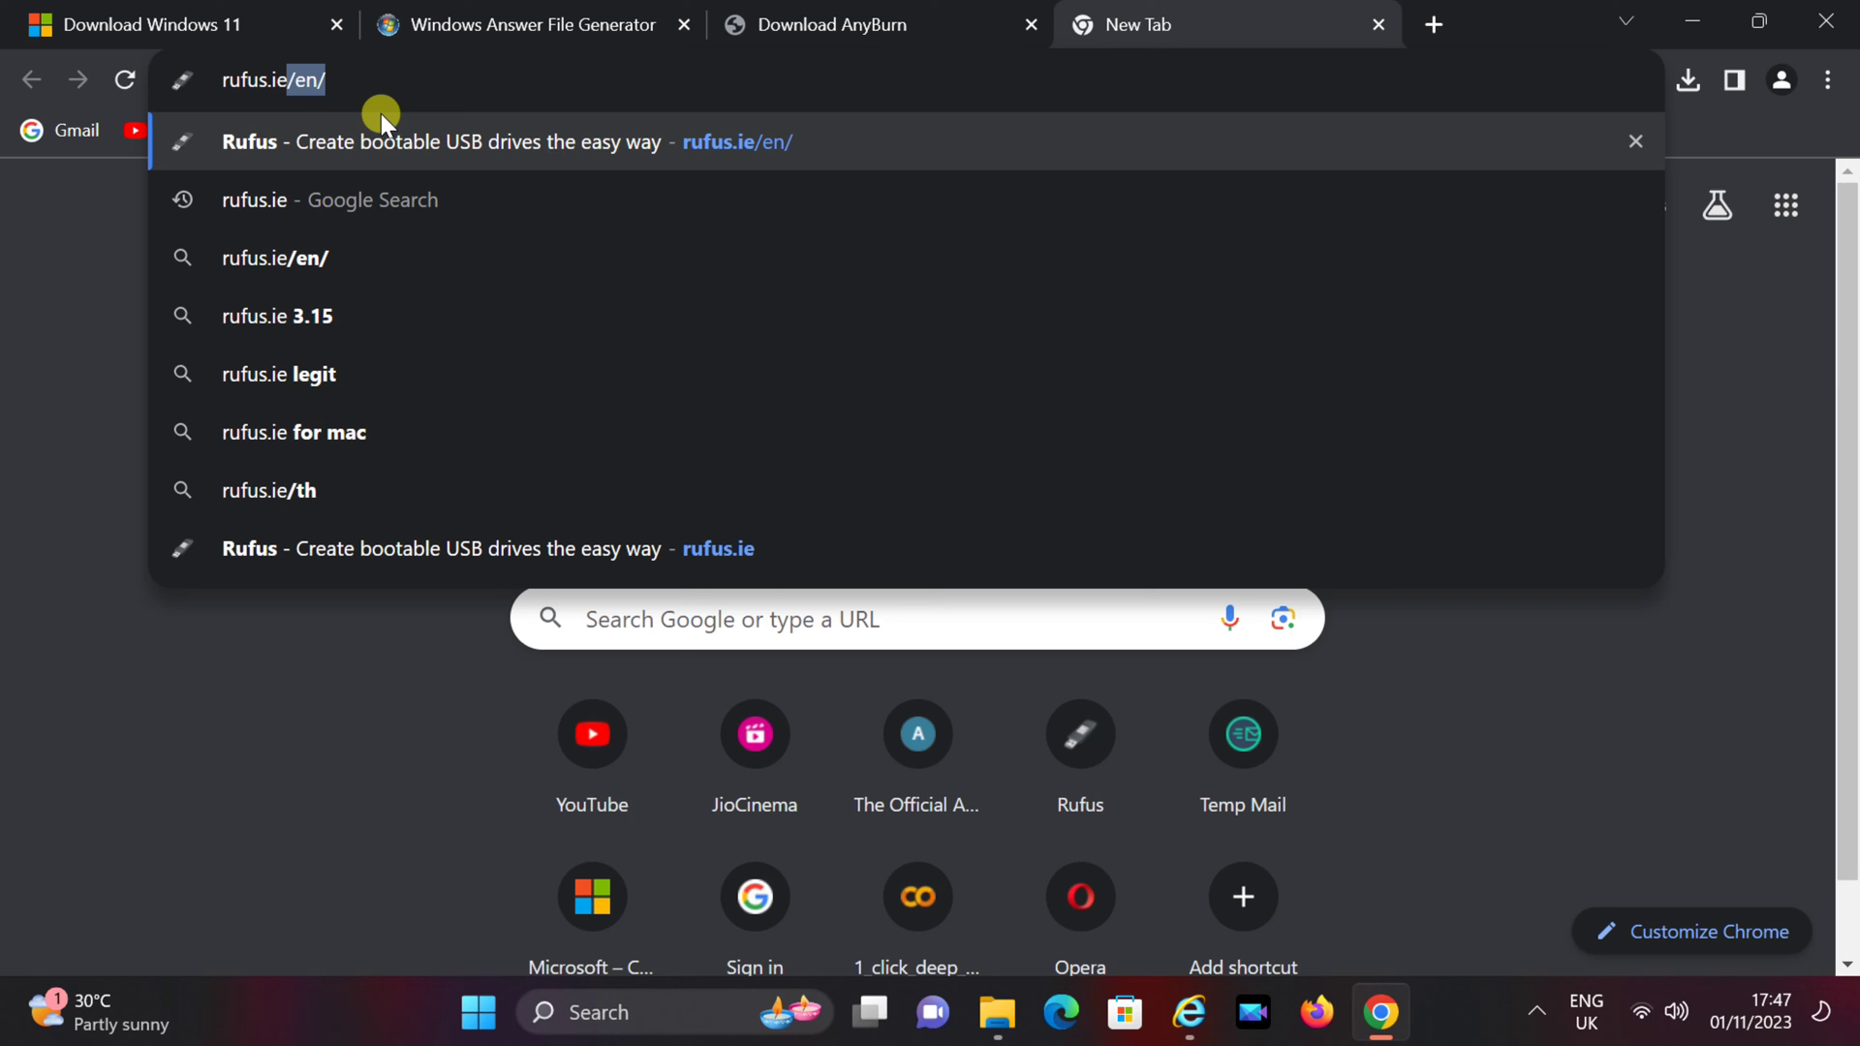
key("Return")
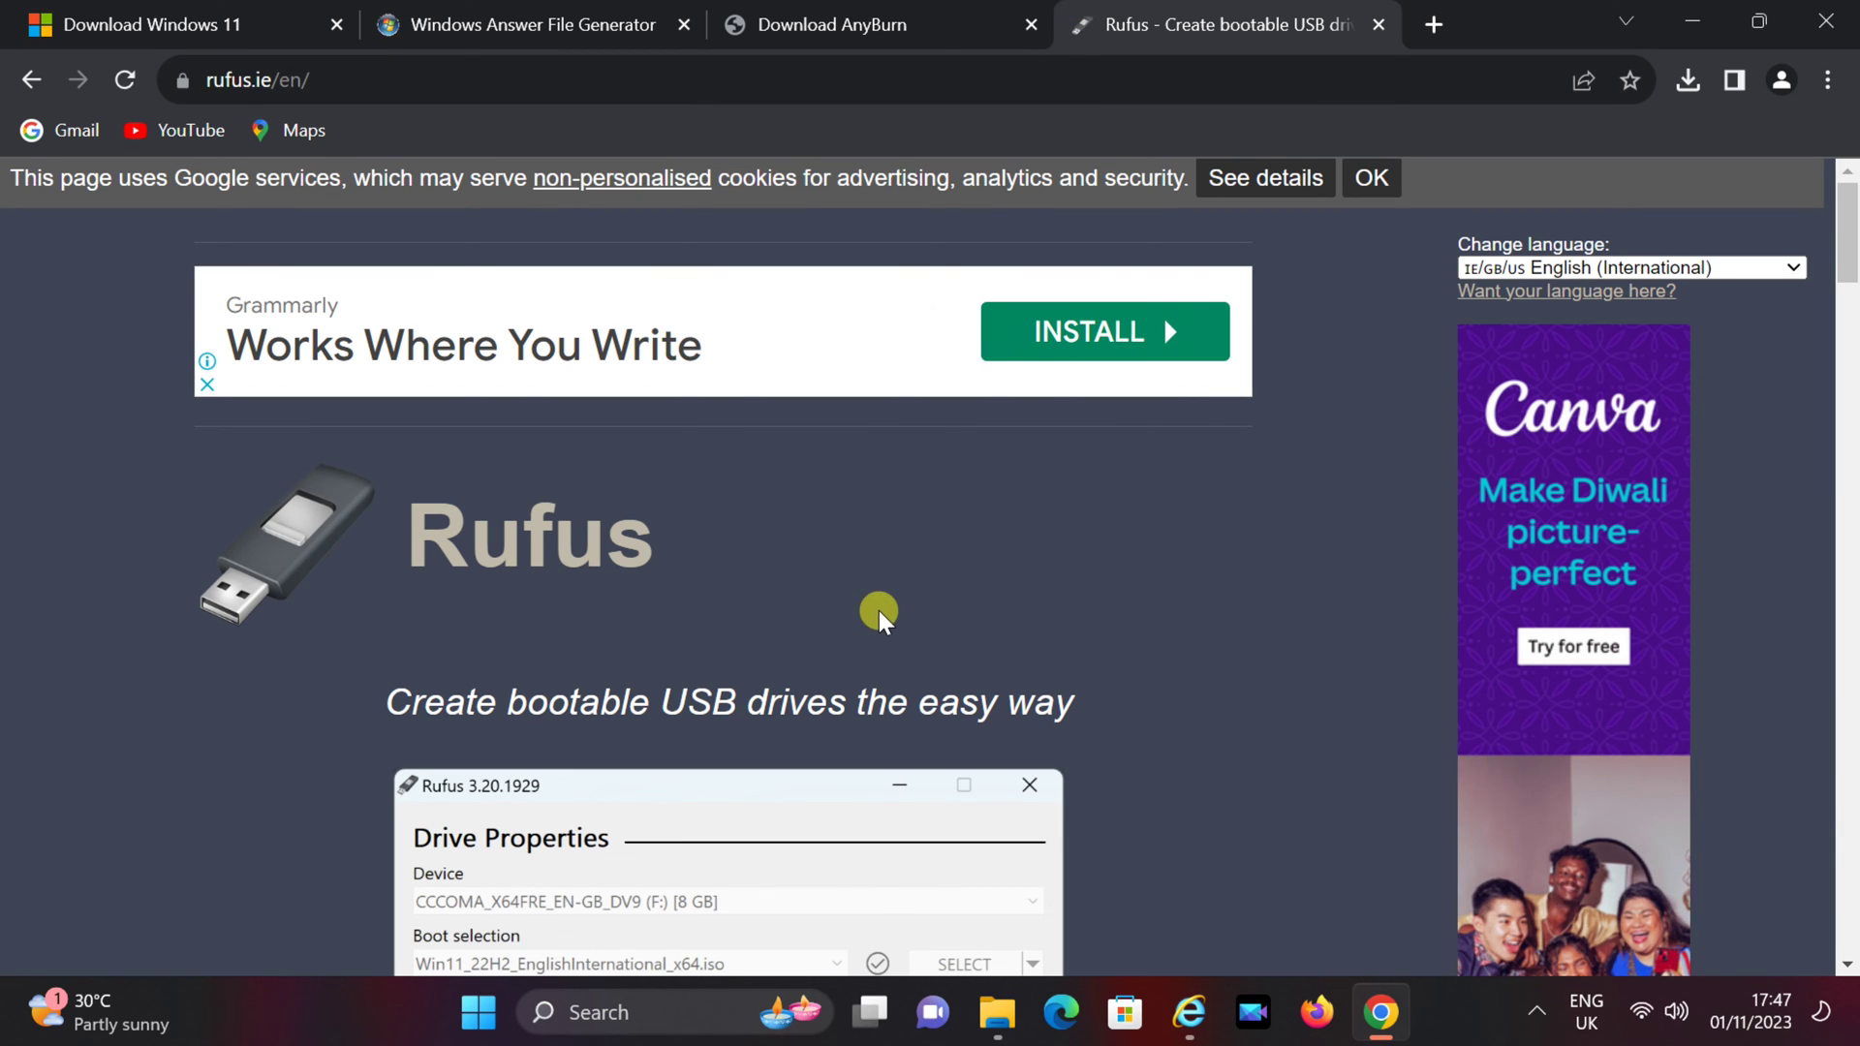
- Download rufus-4.3.exe, the standard Windows x64 release, dismissing the advertisement, and check the browser's recent downloads
scroll(880, 611, "down", 6)
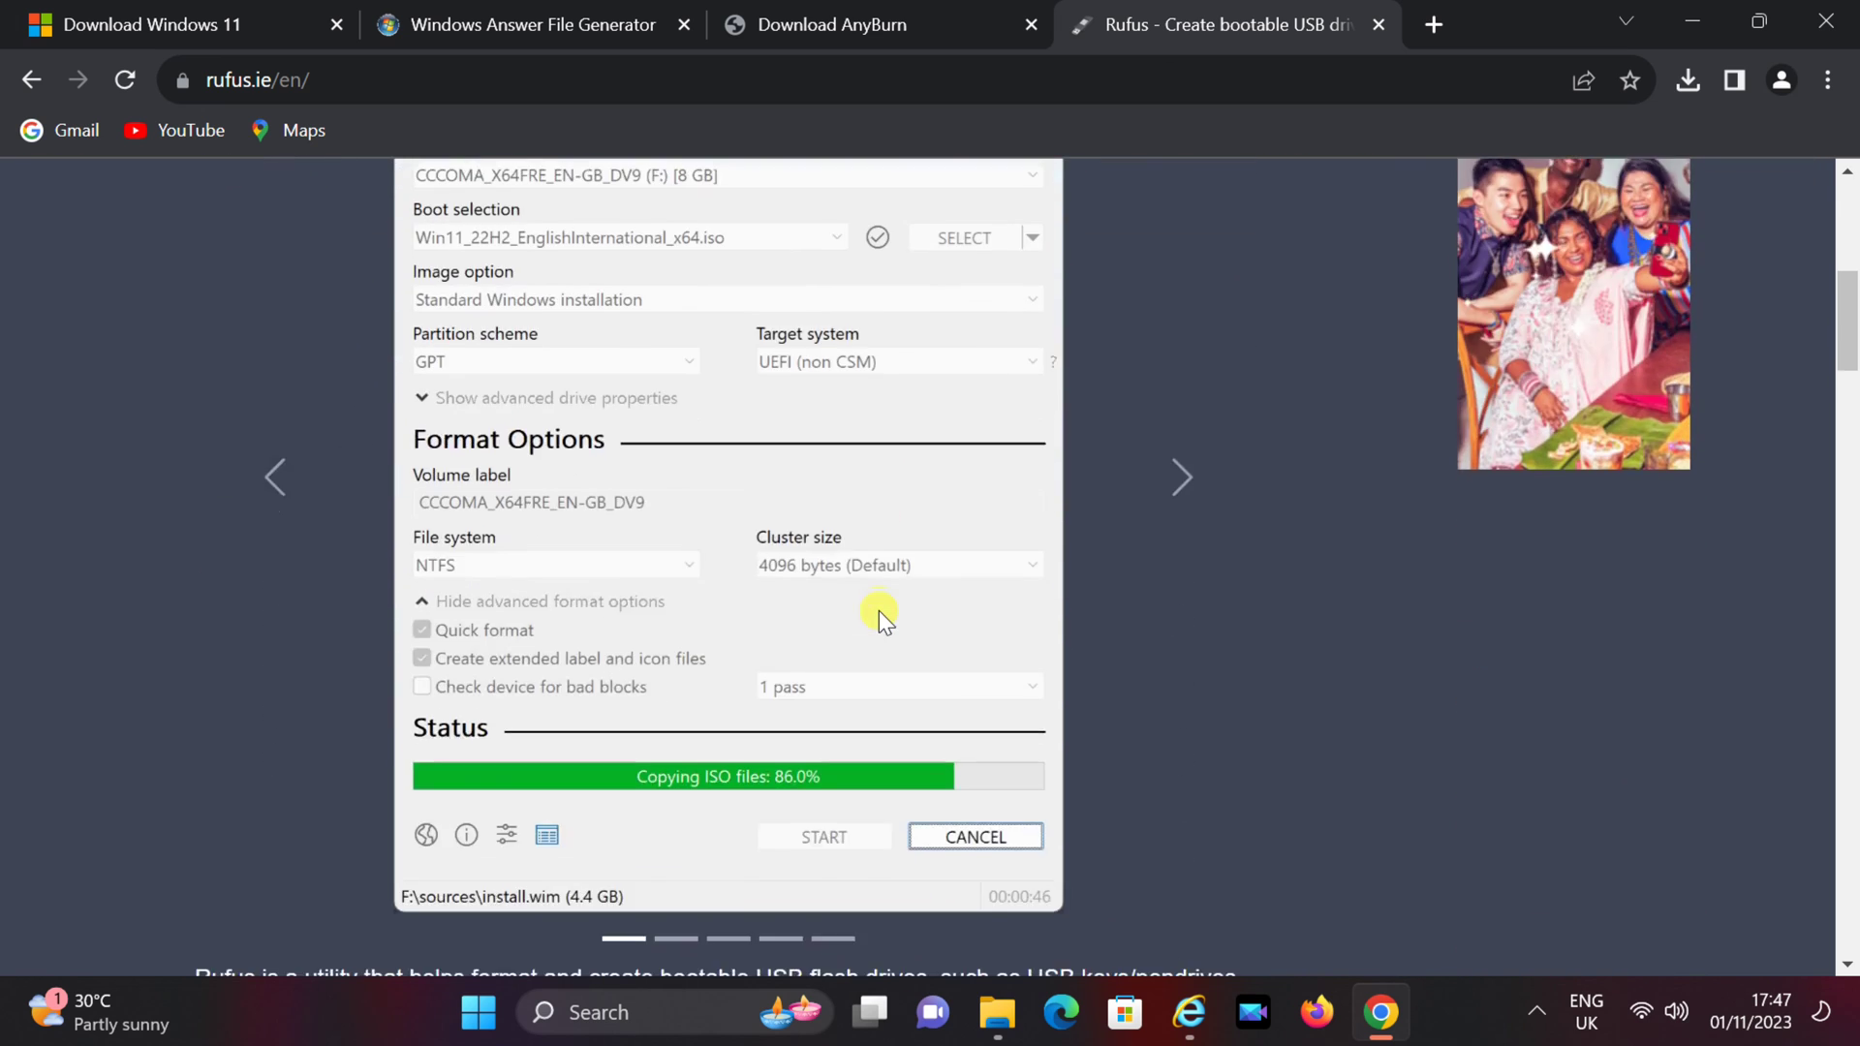
scroll(880, 610, "down", 10)
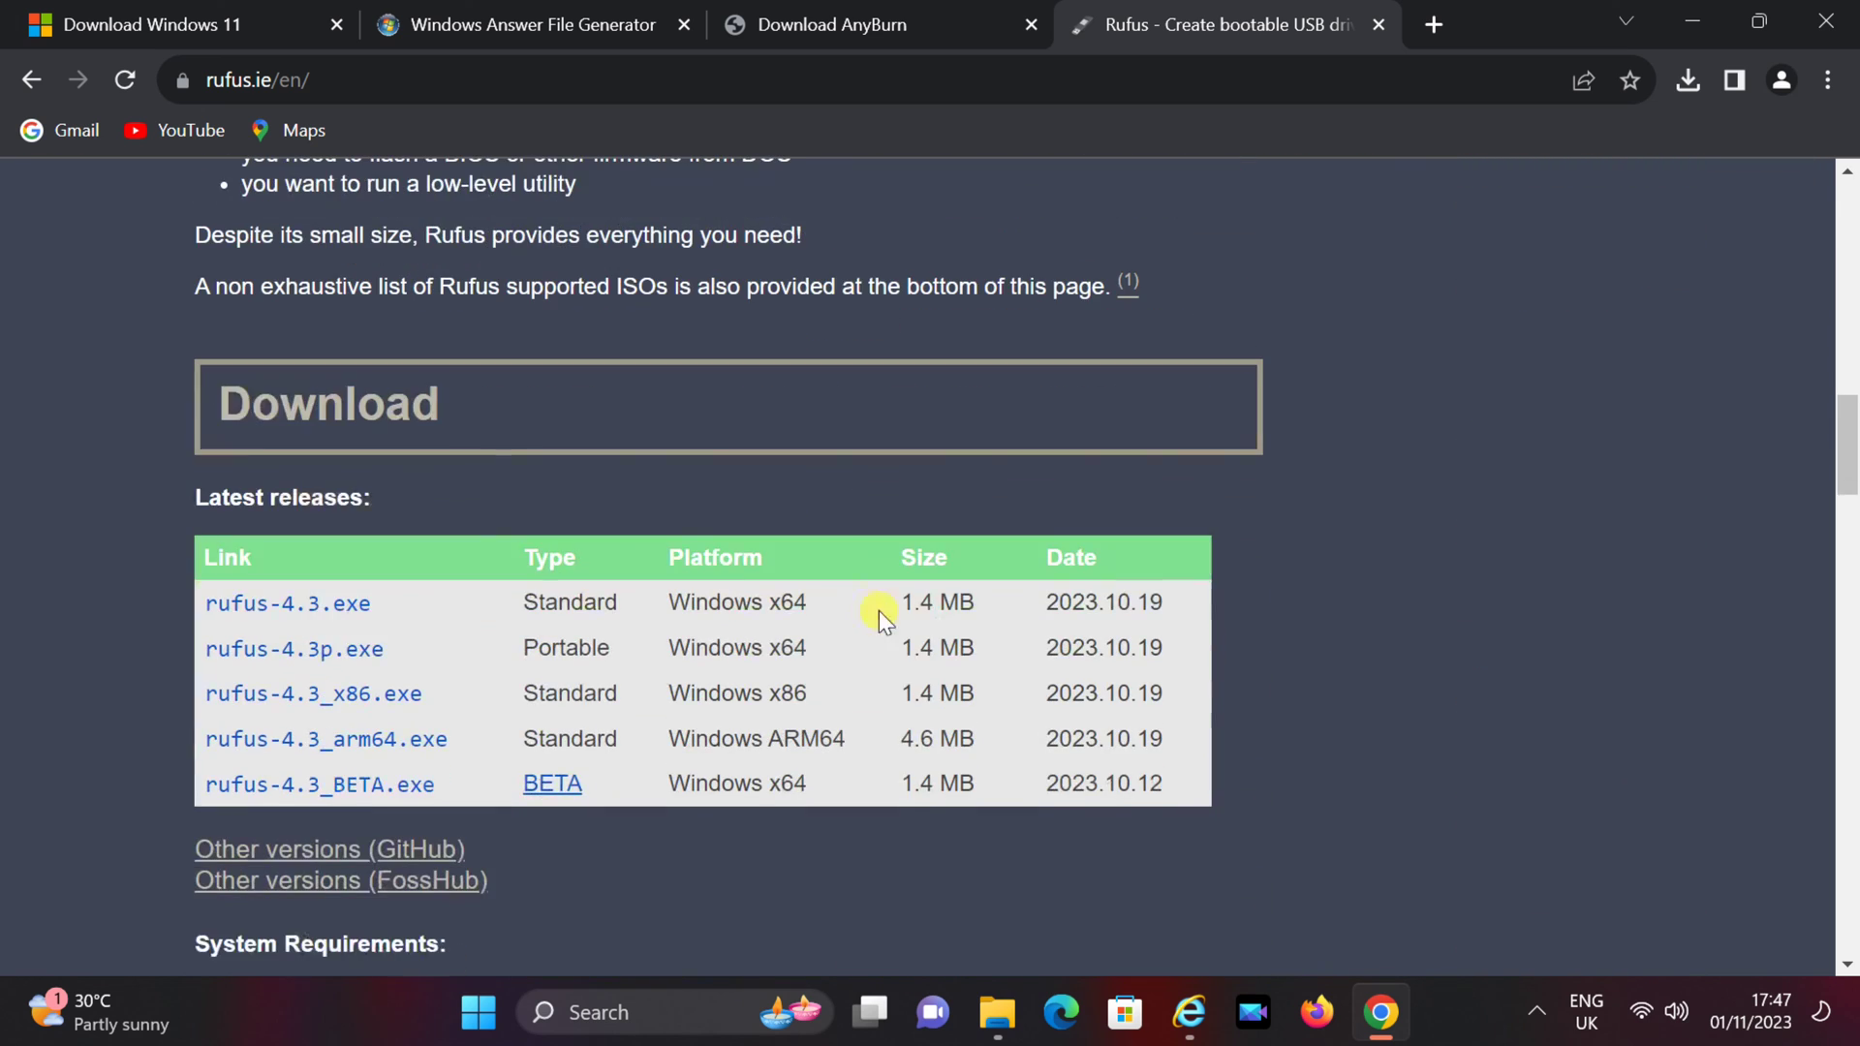
left_click(280, 605)
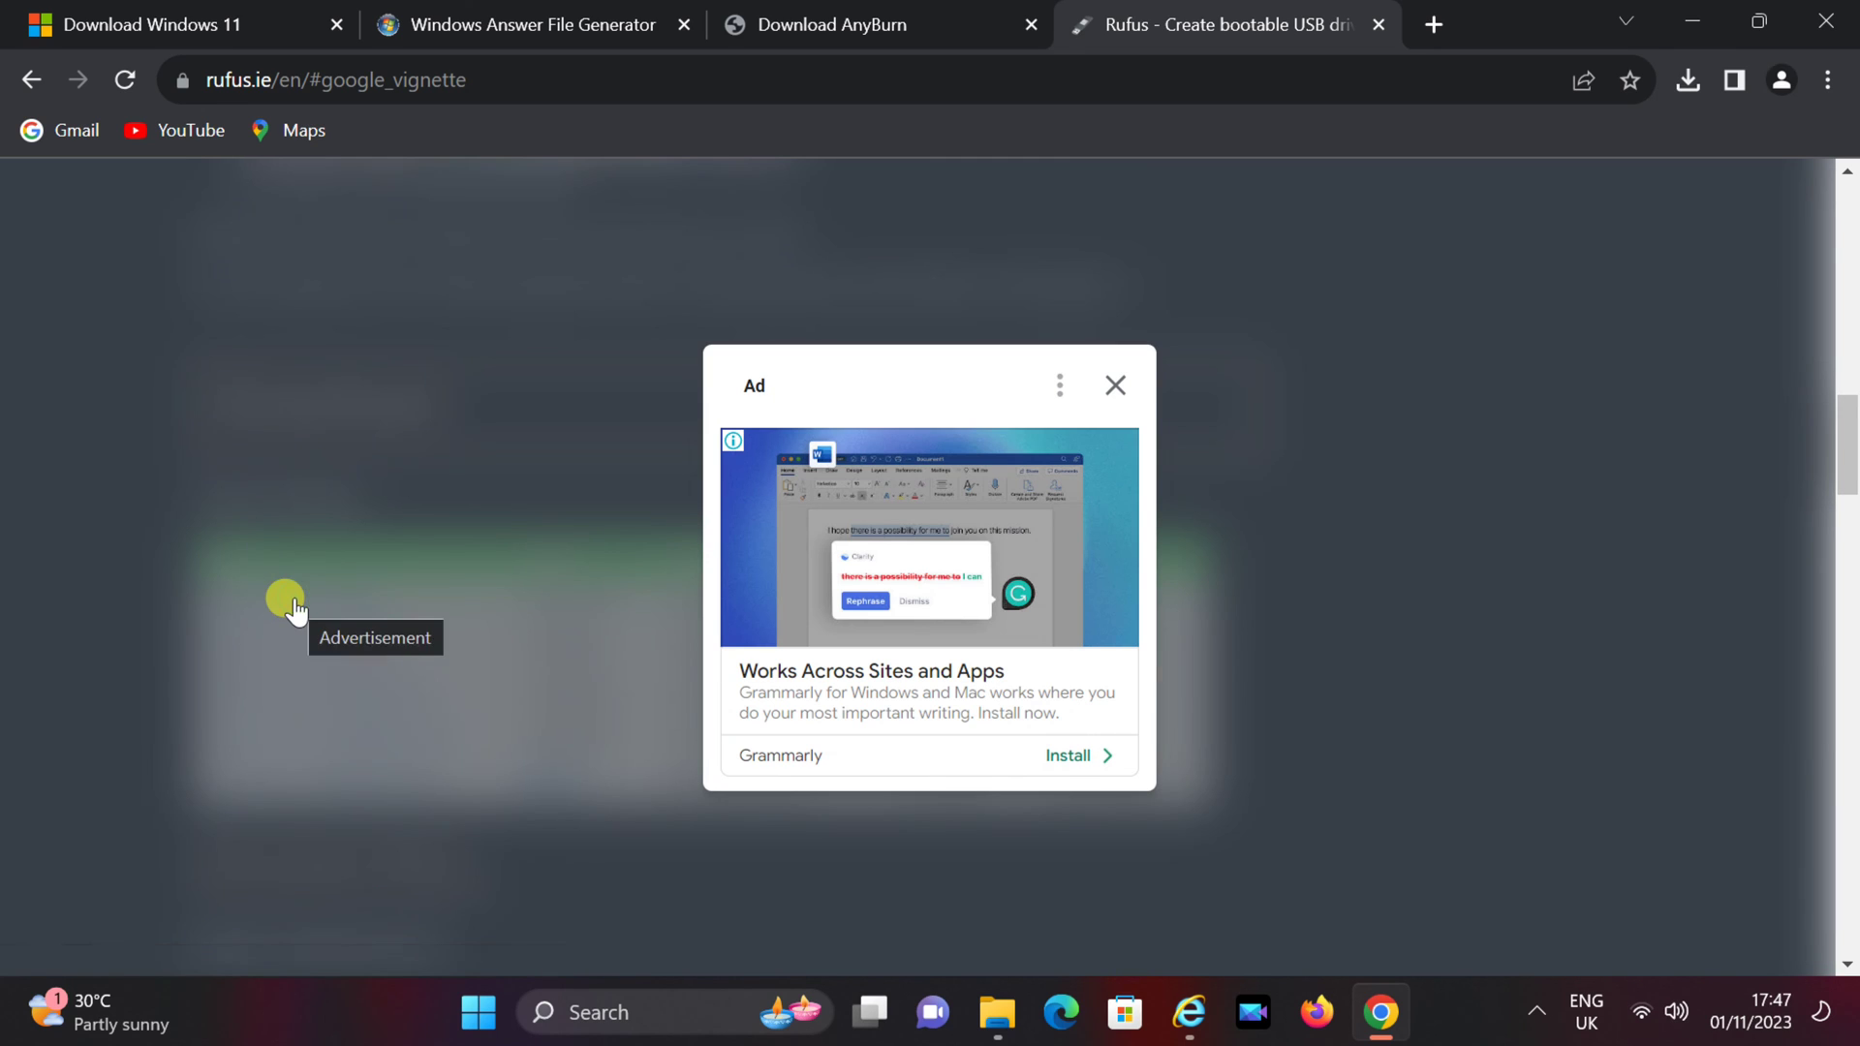
left_click(1116, 385)
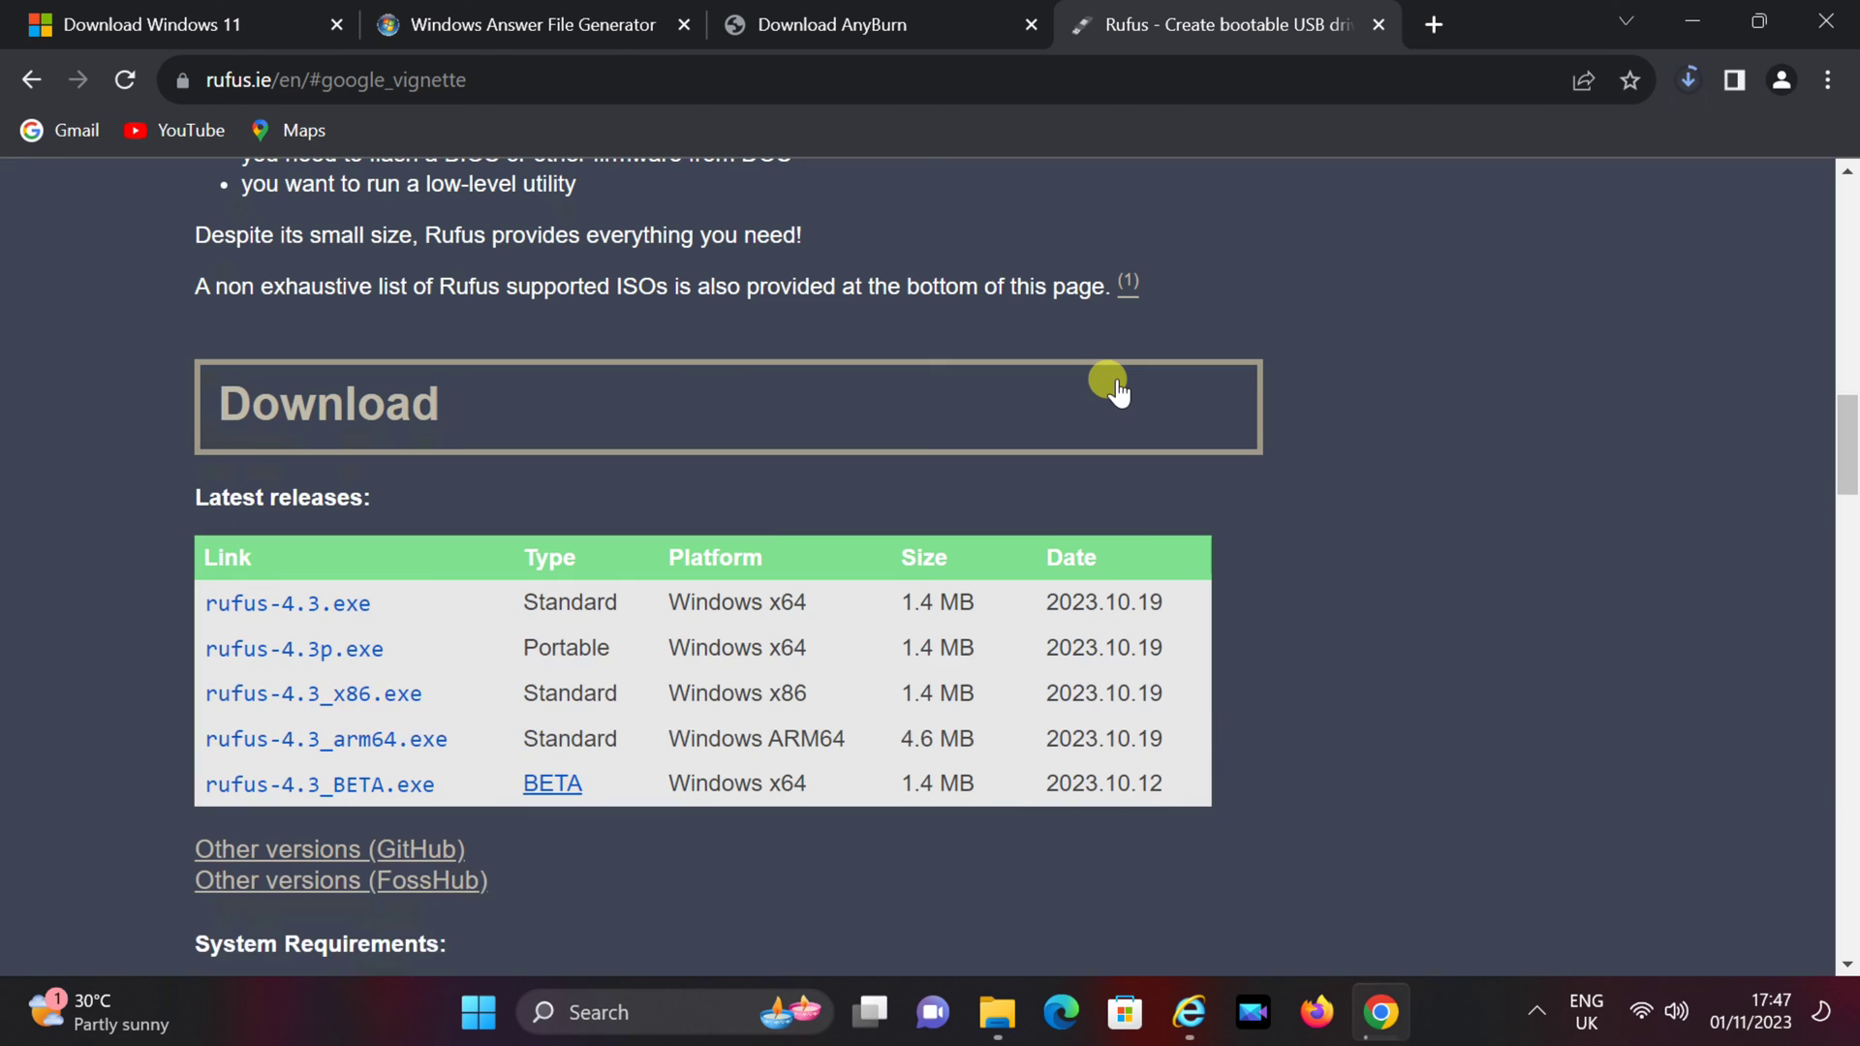
left_click(1684, 85)
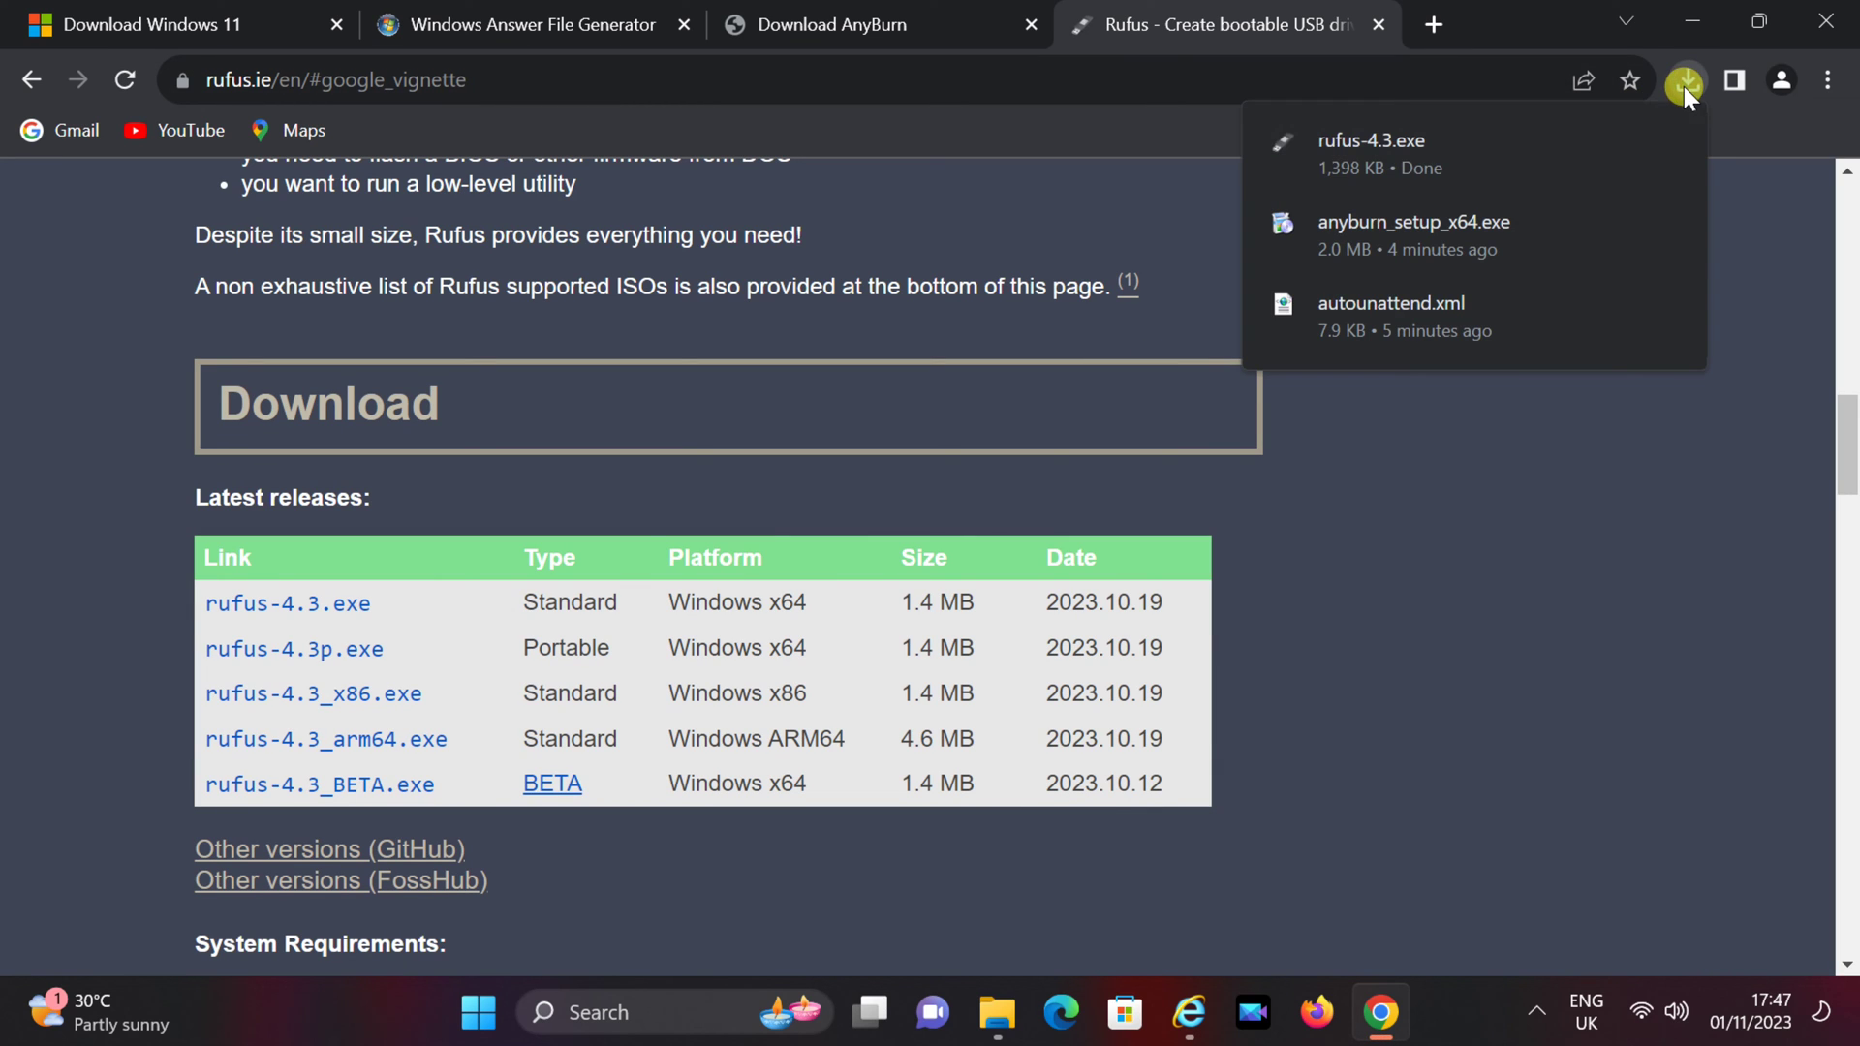
left_click(1135, 192)
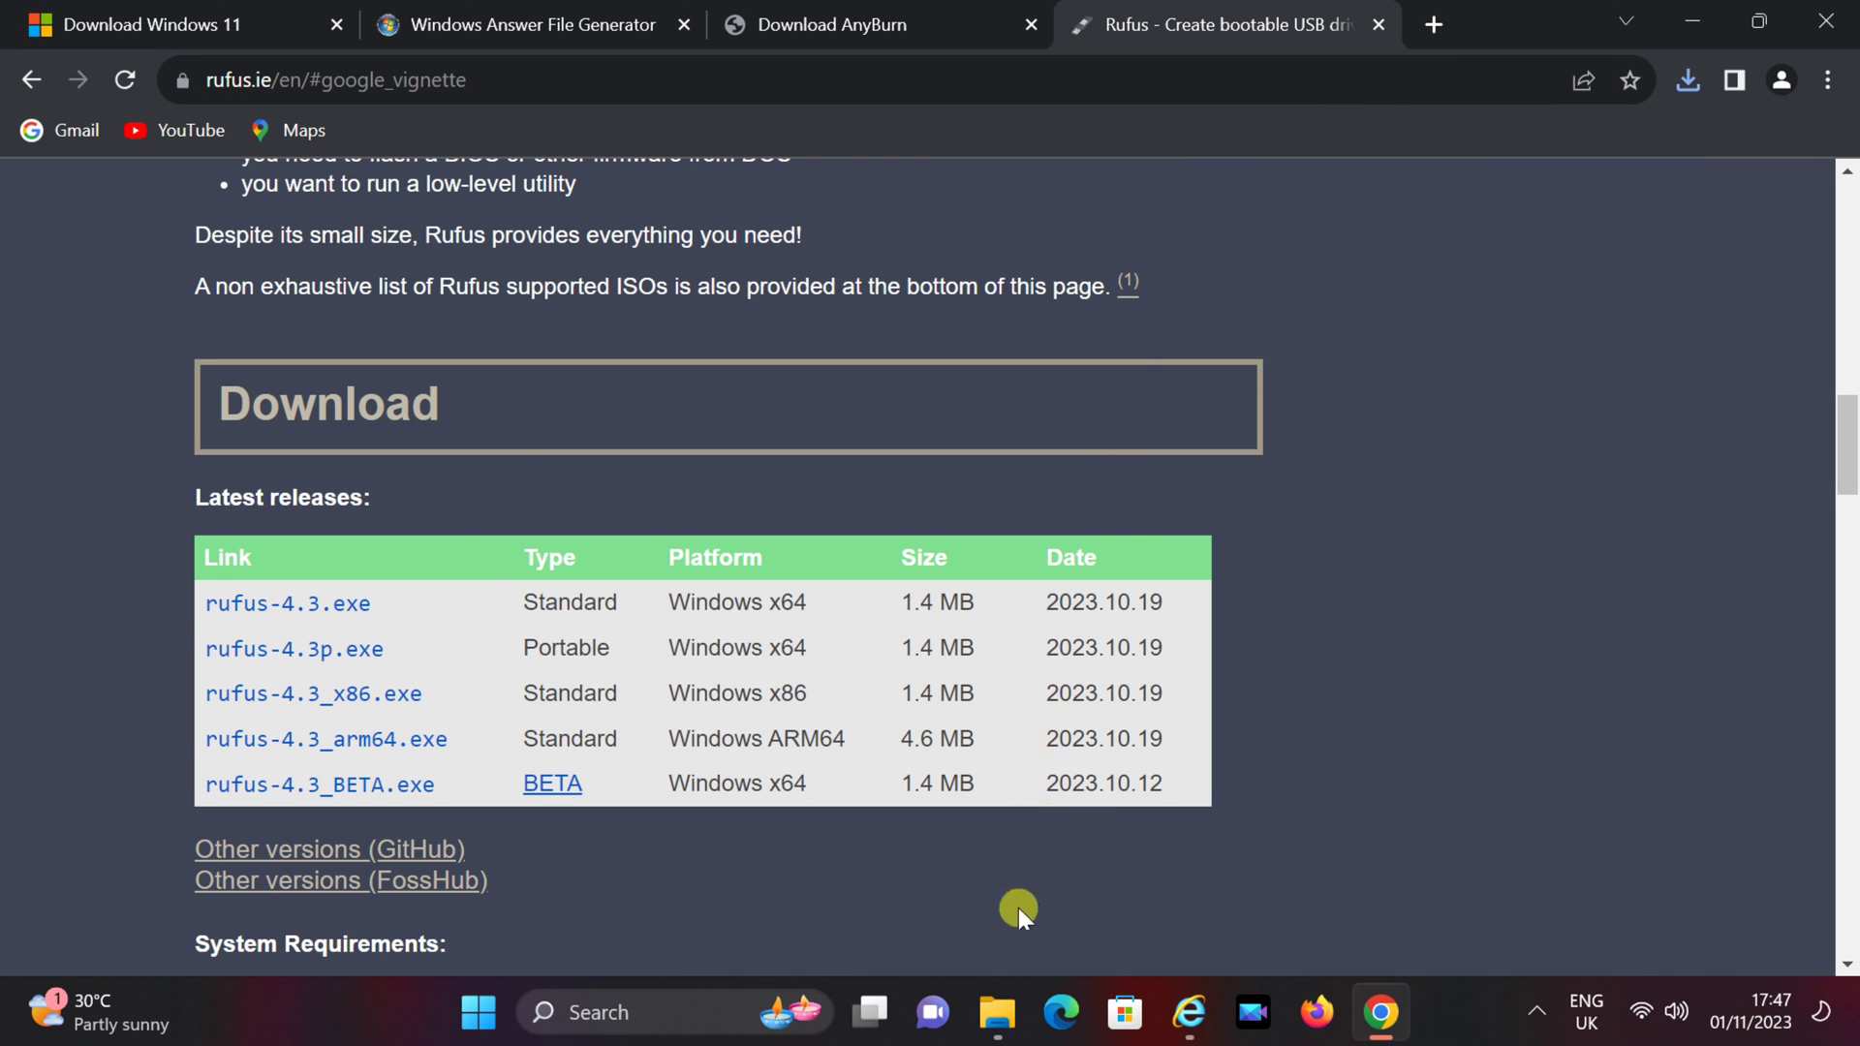
- Show the Downloads folder in File Explorer, close Chrome, and run rufus-4.3.exe, allowing it to make changes
left_click(998, 1012)
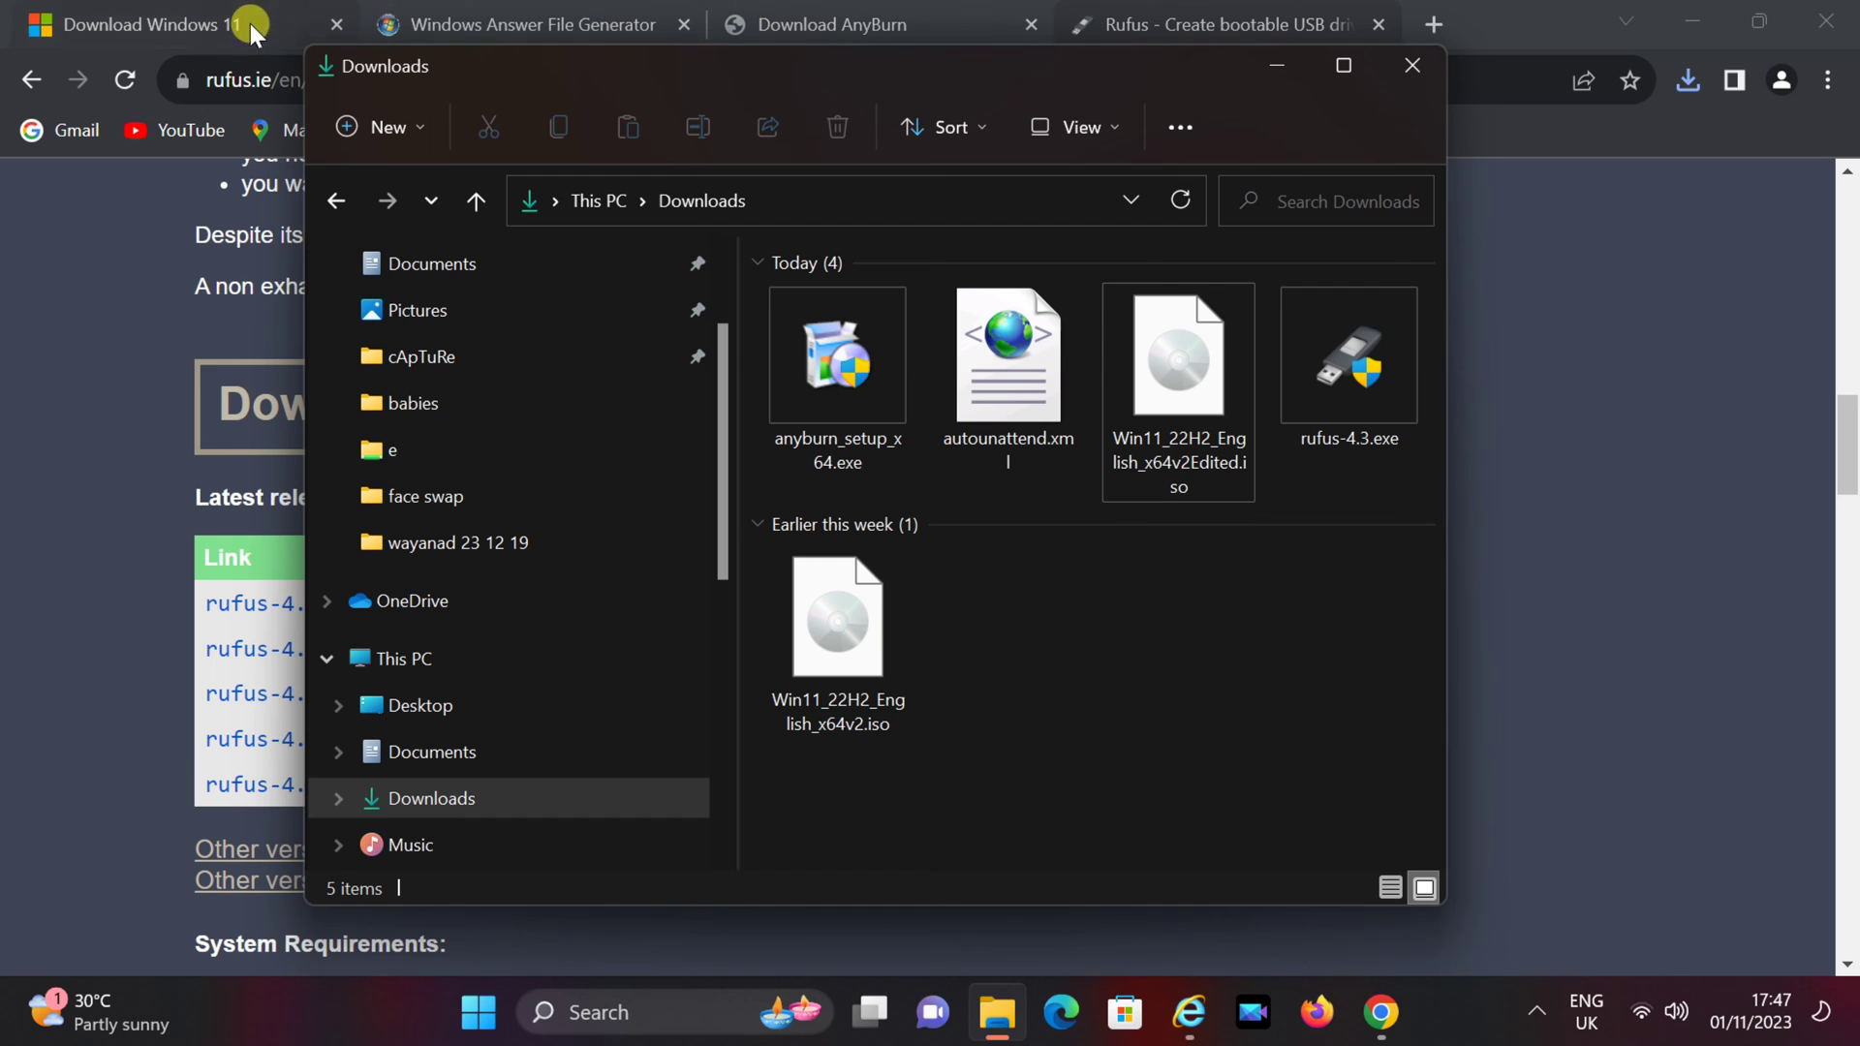
left_click(1832, 19)
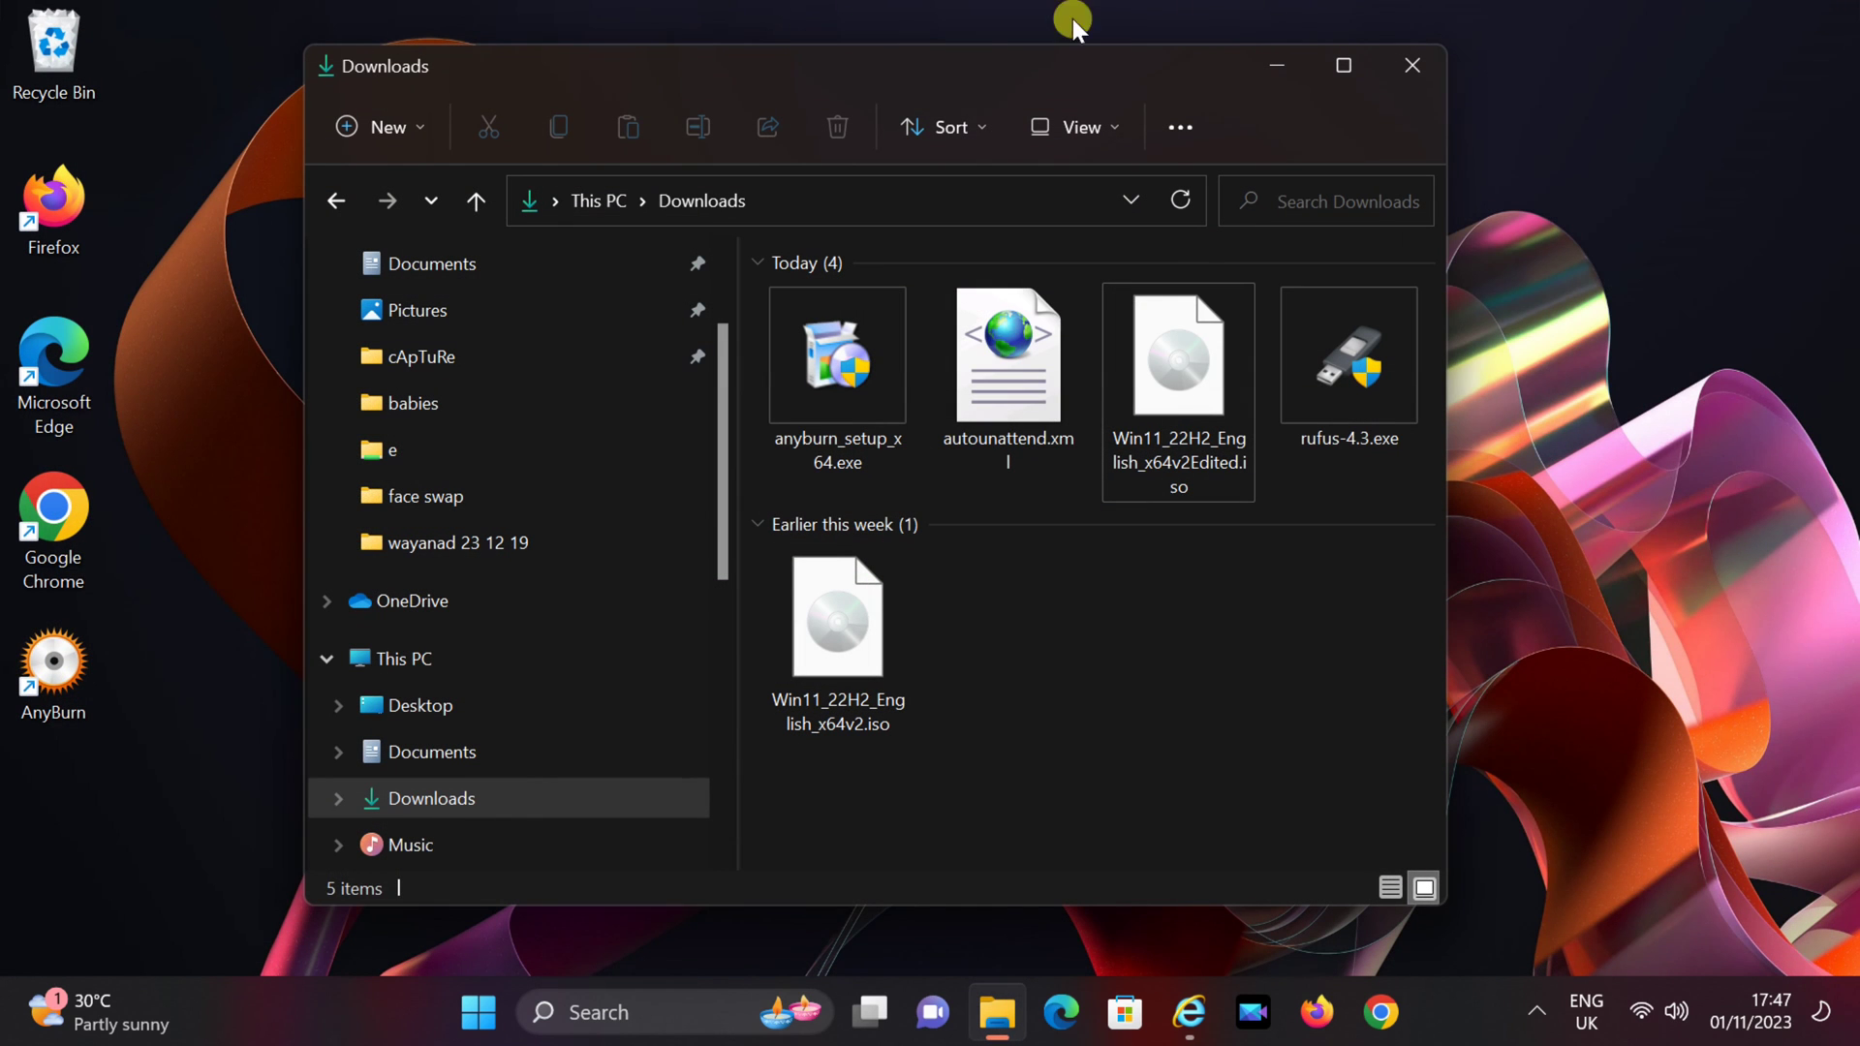
left_click(1318, 375)
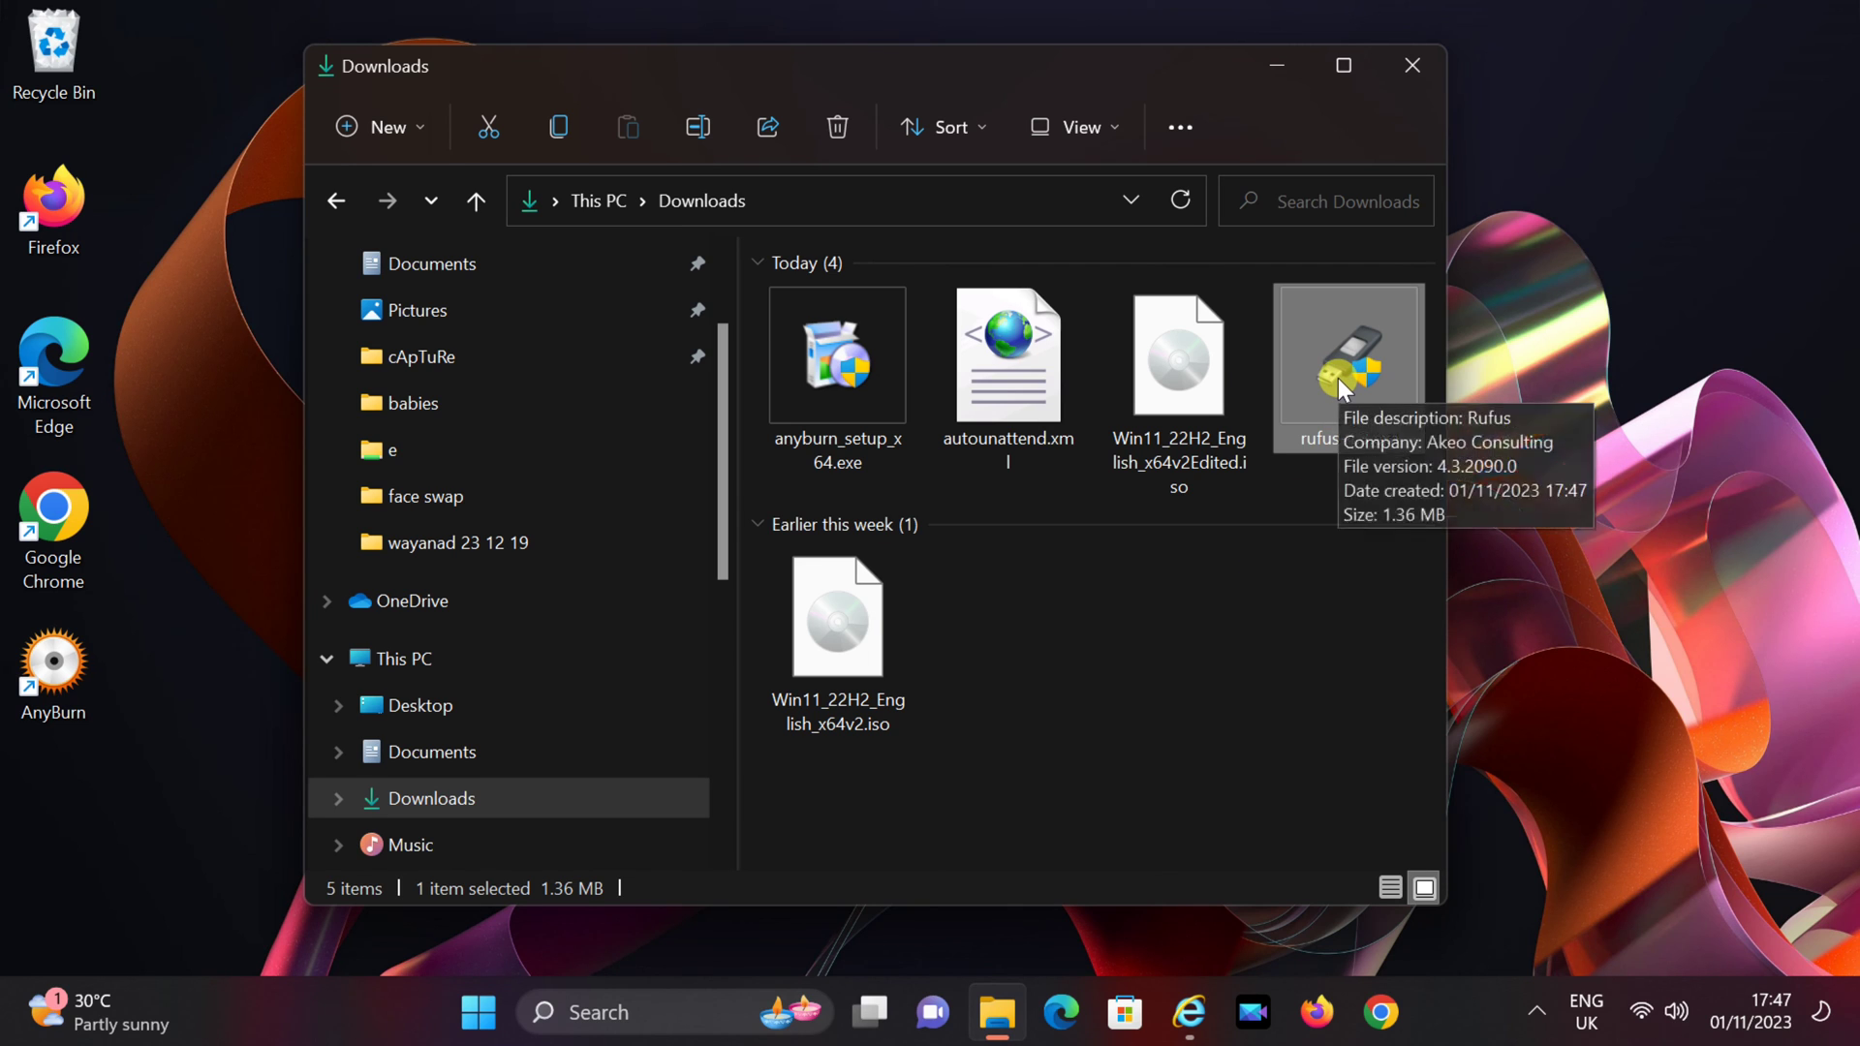
double_click(1339, 377)
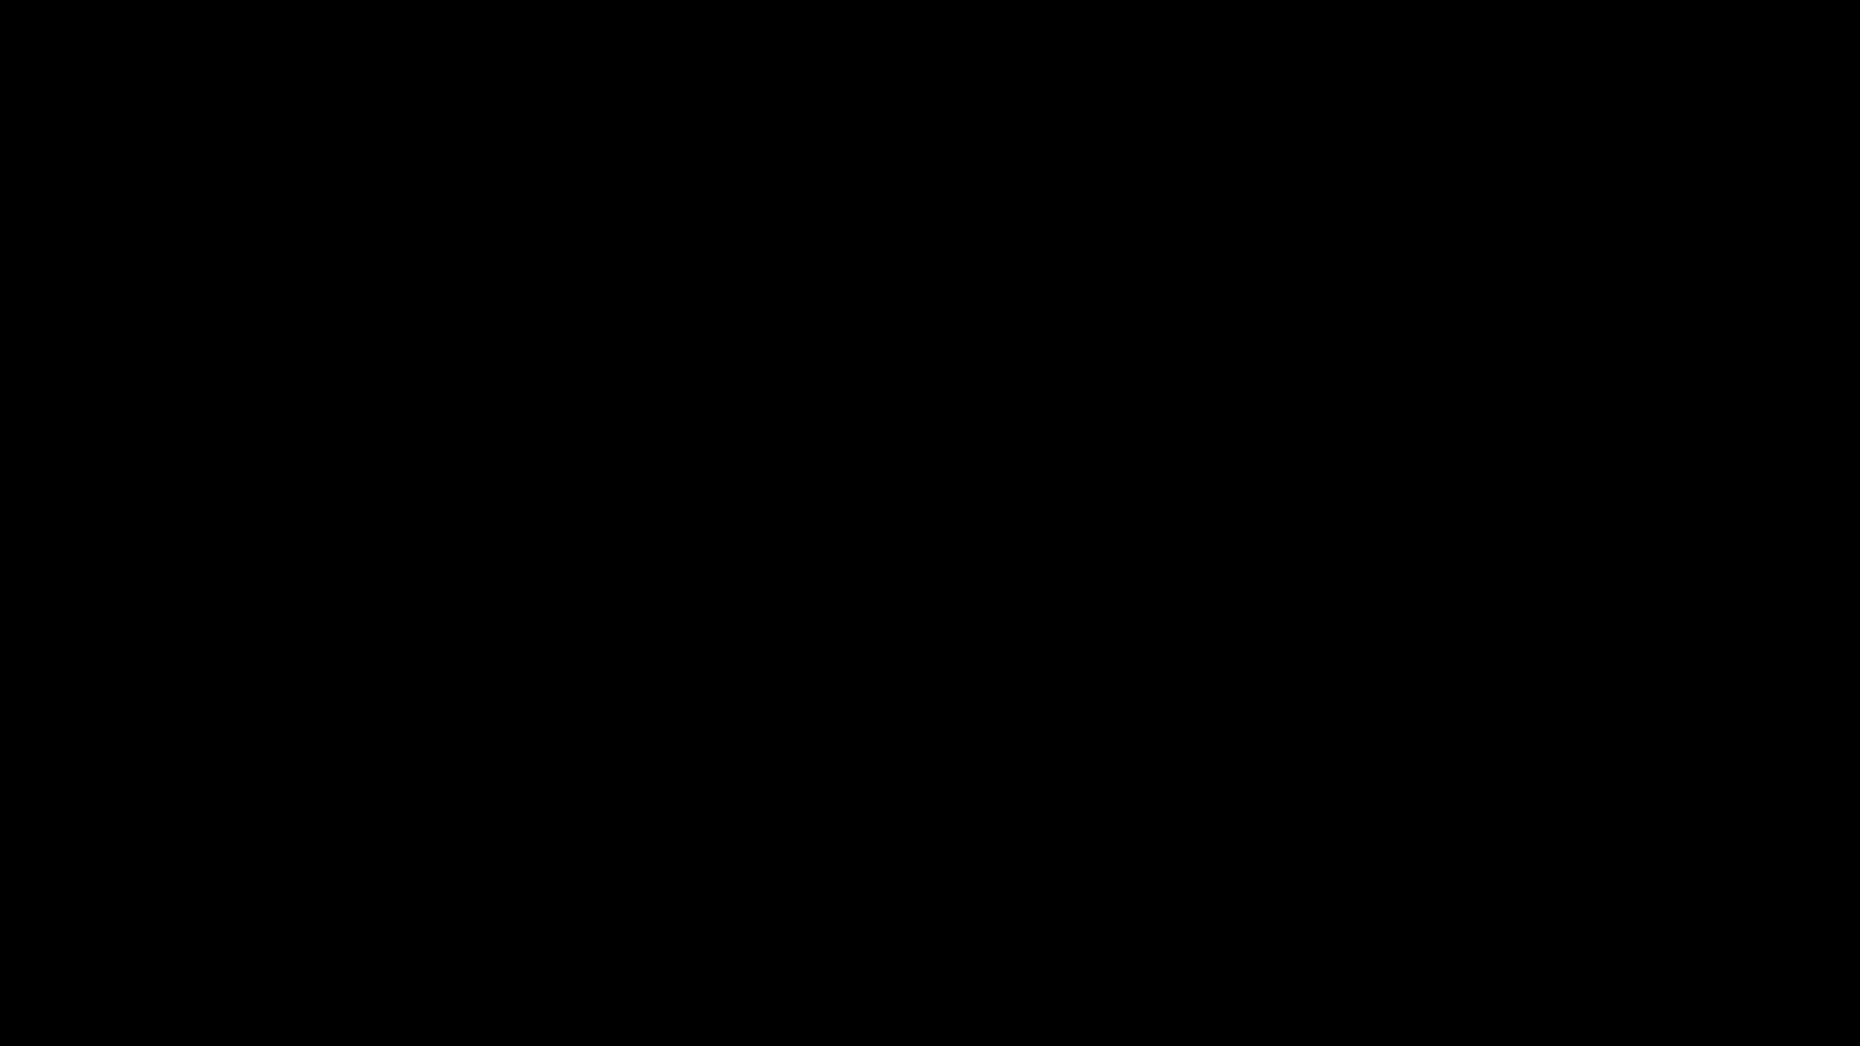
left_click(787, 746)
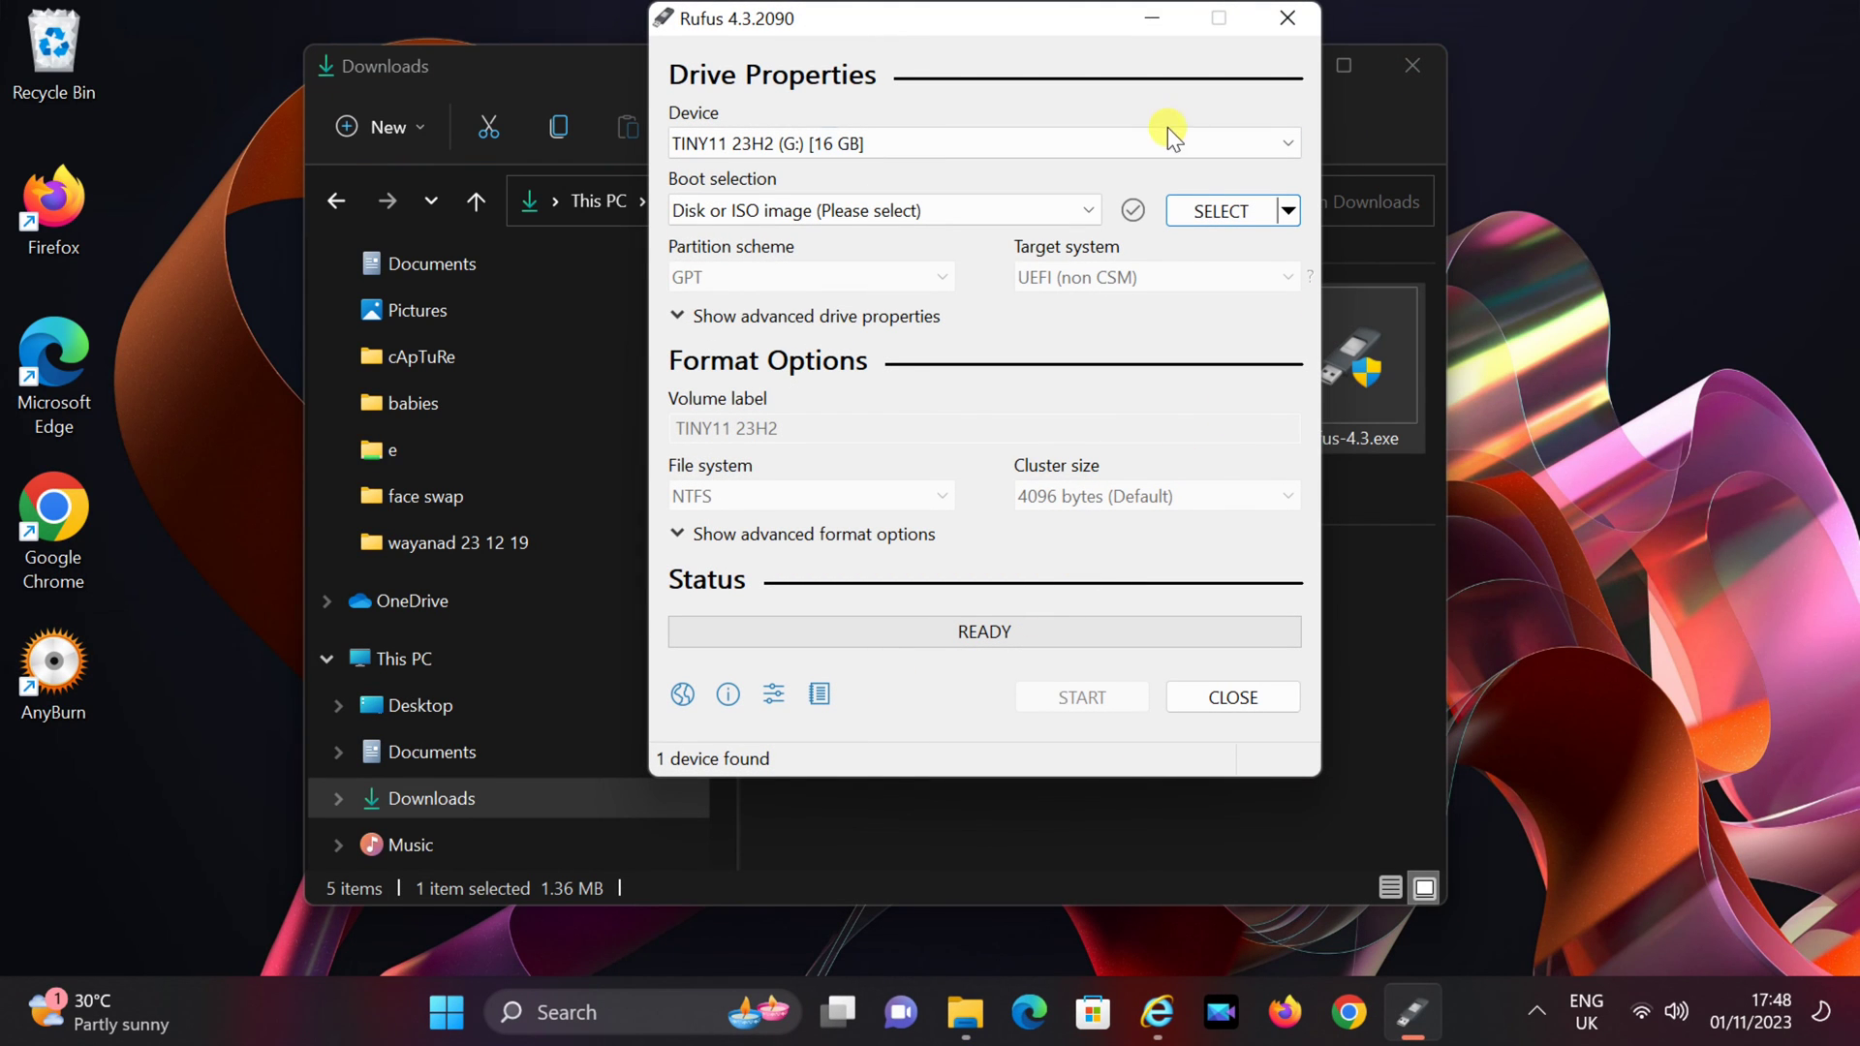
- Choose Win11_22H2_English_x64v2Edited.iso from Downloads as the boot image for the 16 GB USB drive (G:)
left_click(1221, 210)
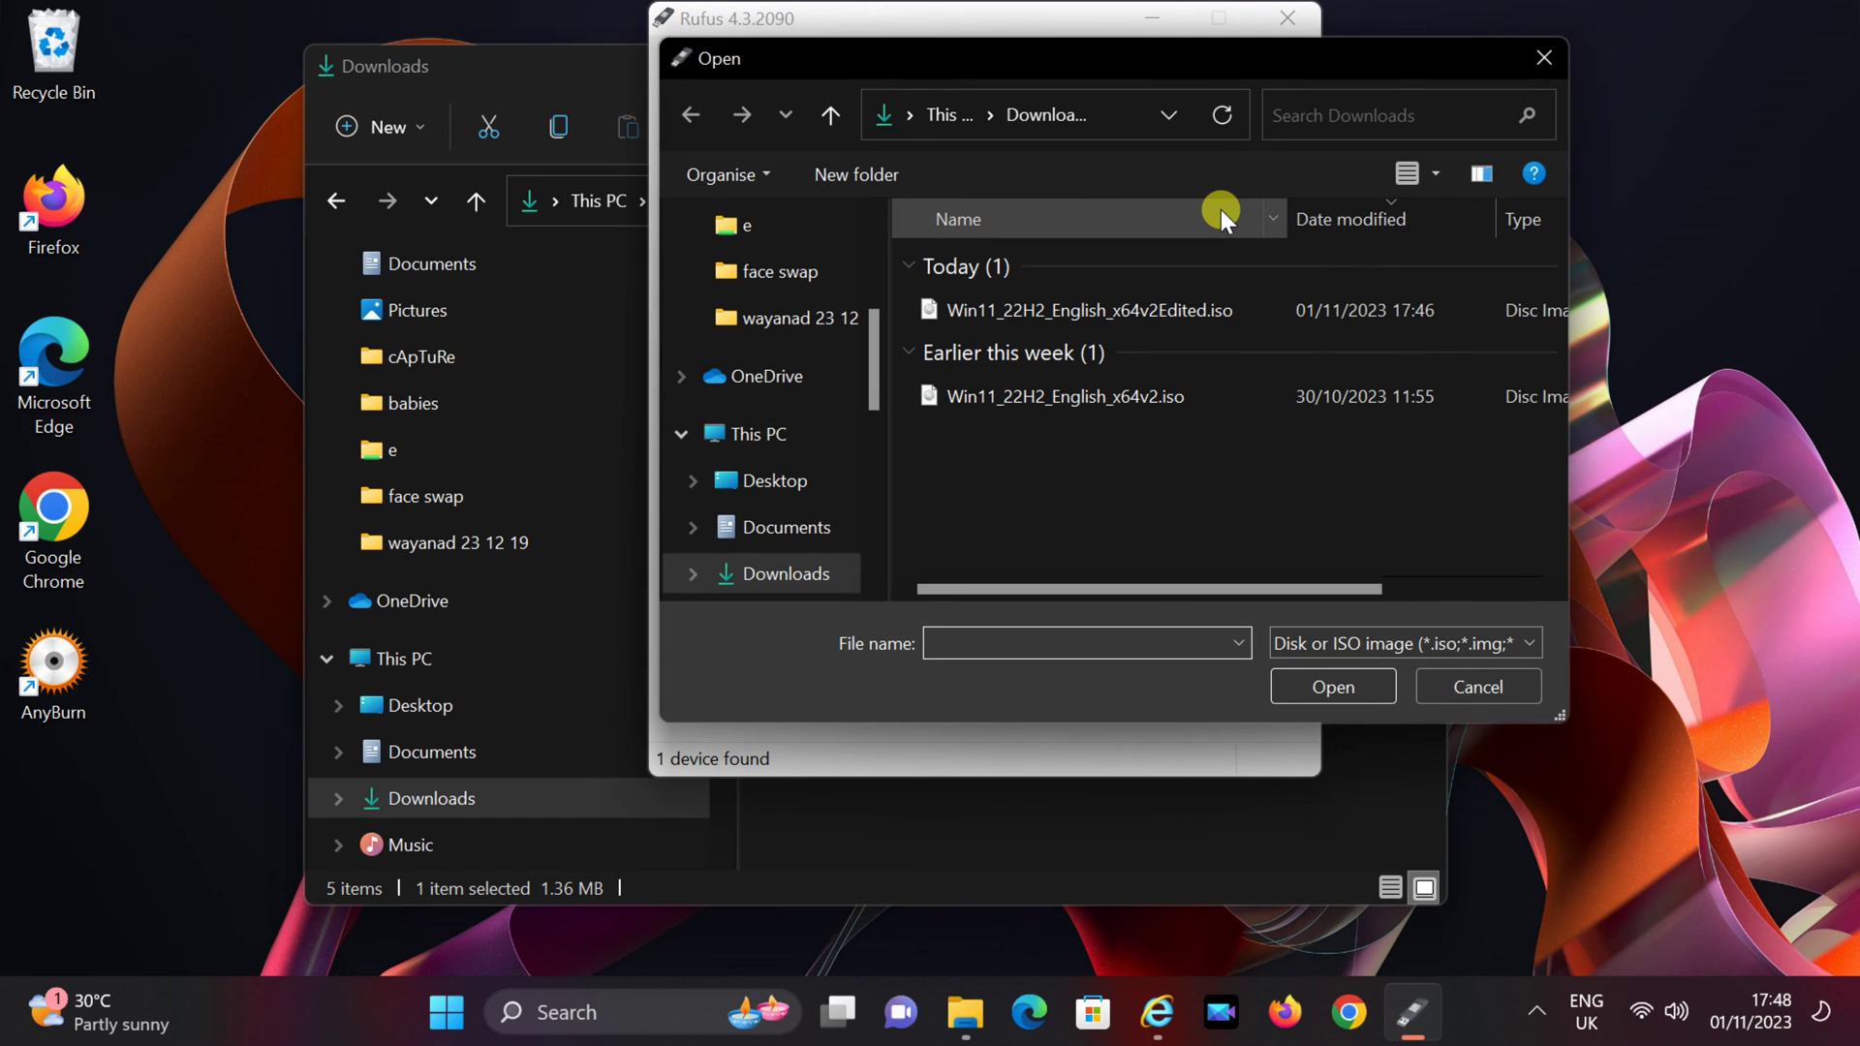
left_click(1170, 300)
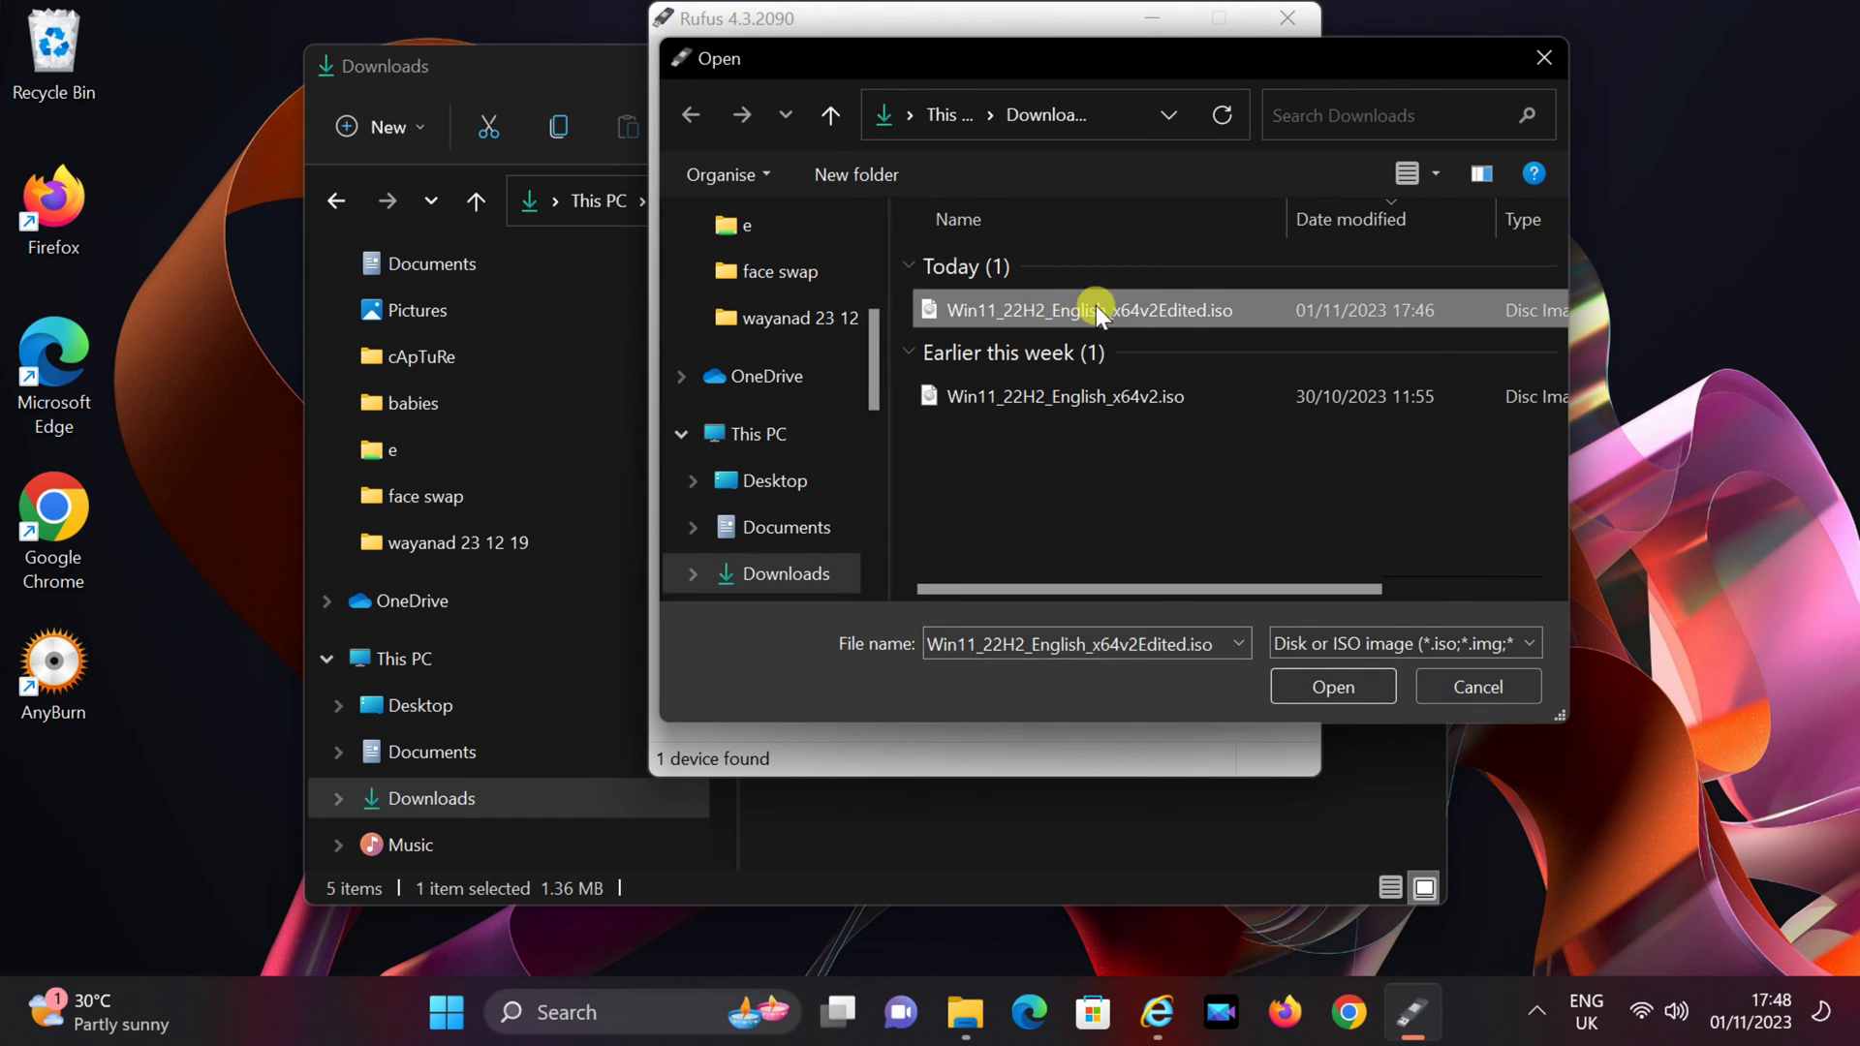
left_click(1327, 685)
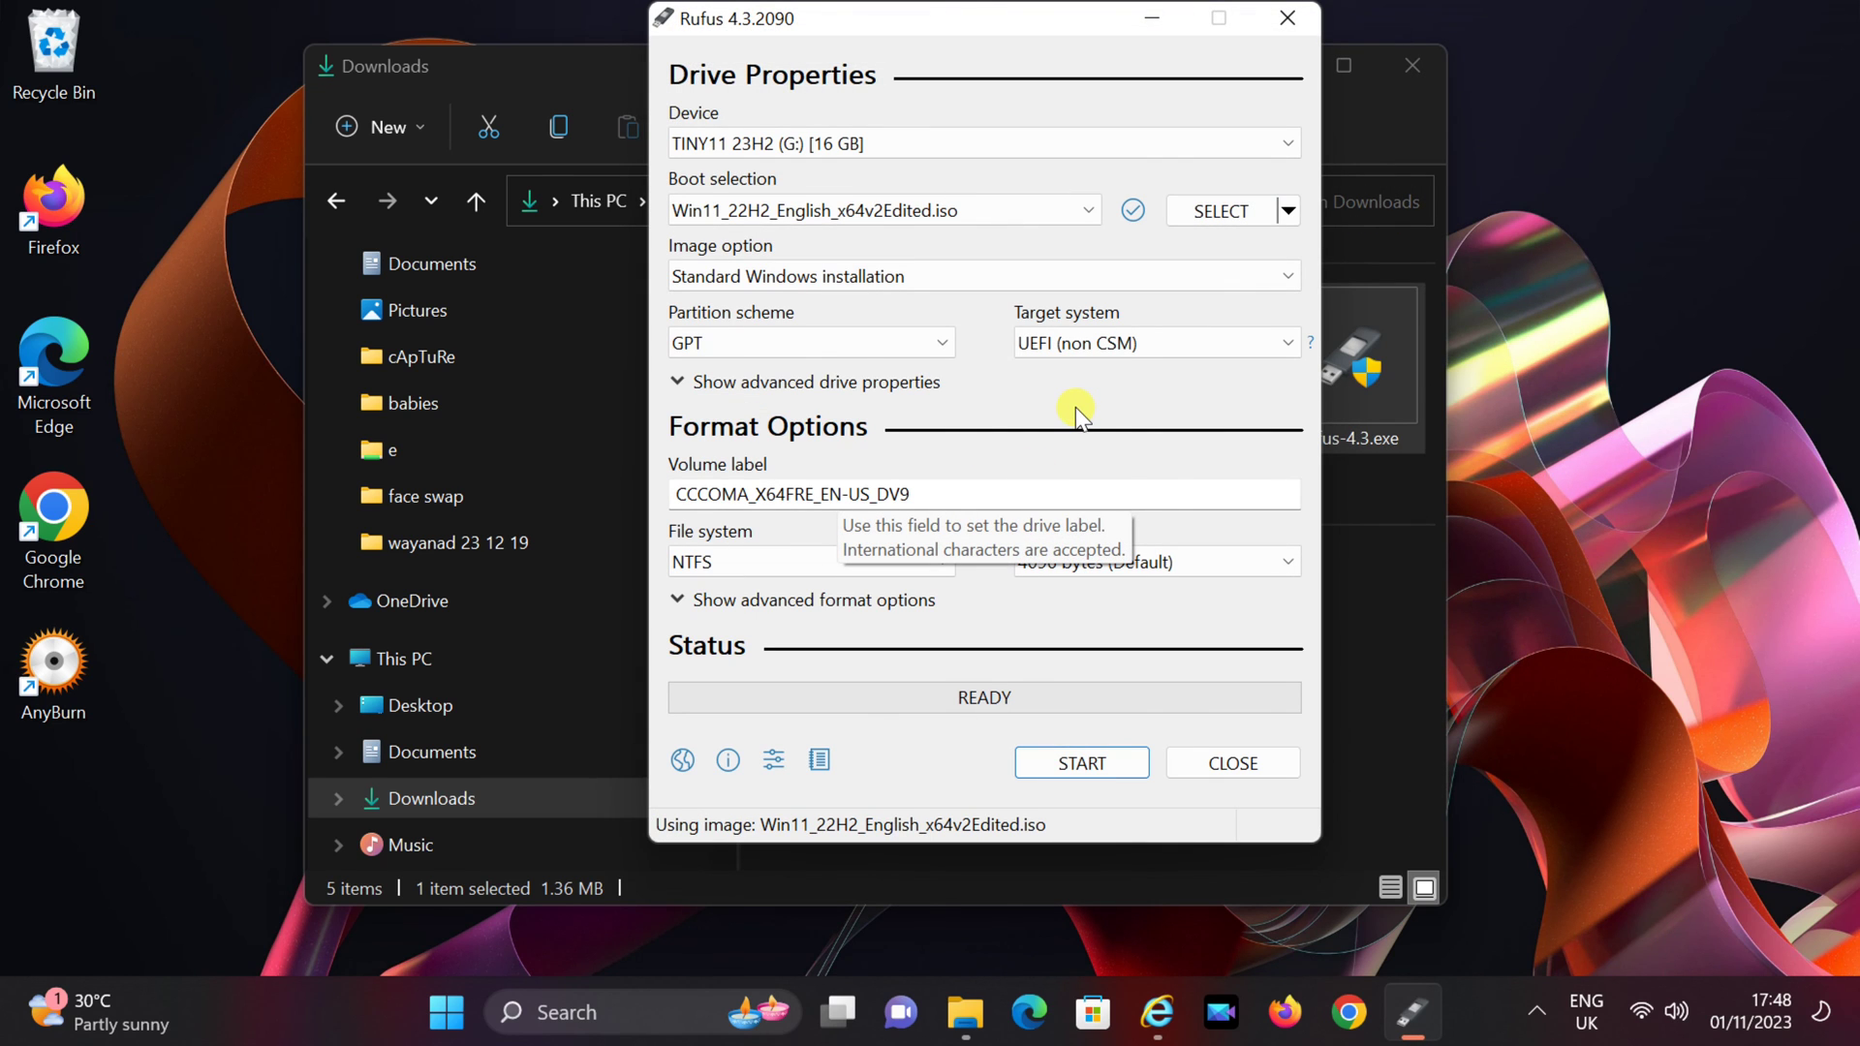
- Write the image to the USB drive, removing the RAM, Secure Boot, TPM and Microsoft account requirements, accept erasing it, and exit Rufus and File Explorer
left_click(1040, 765)
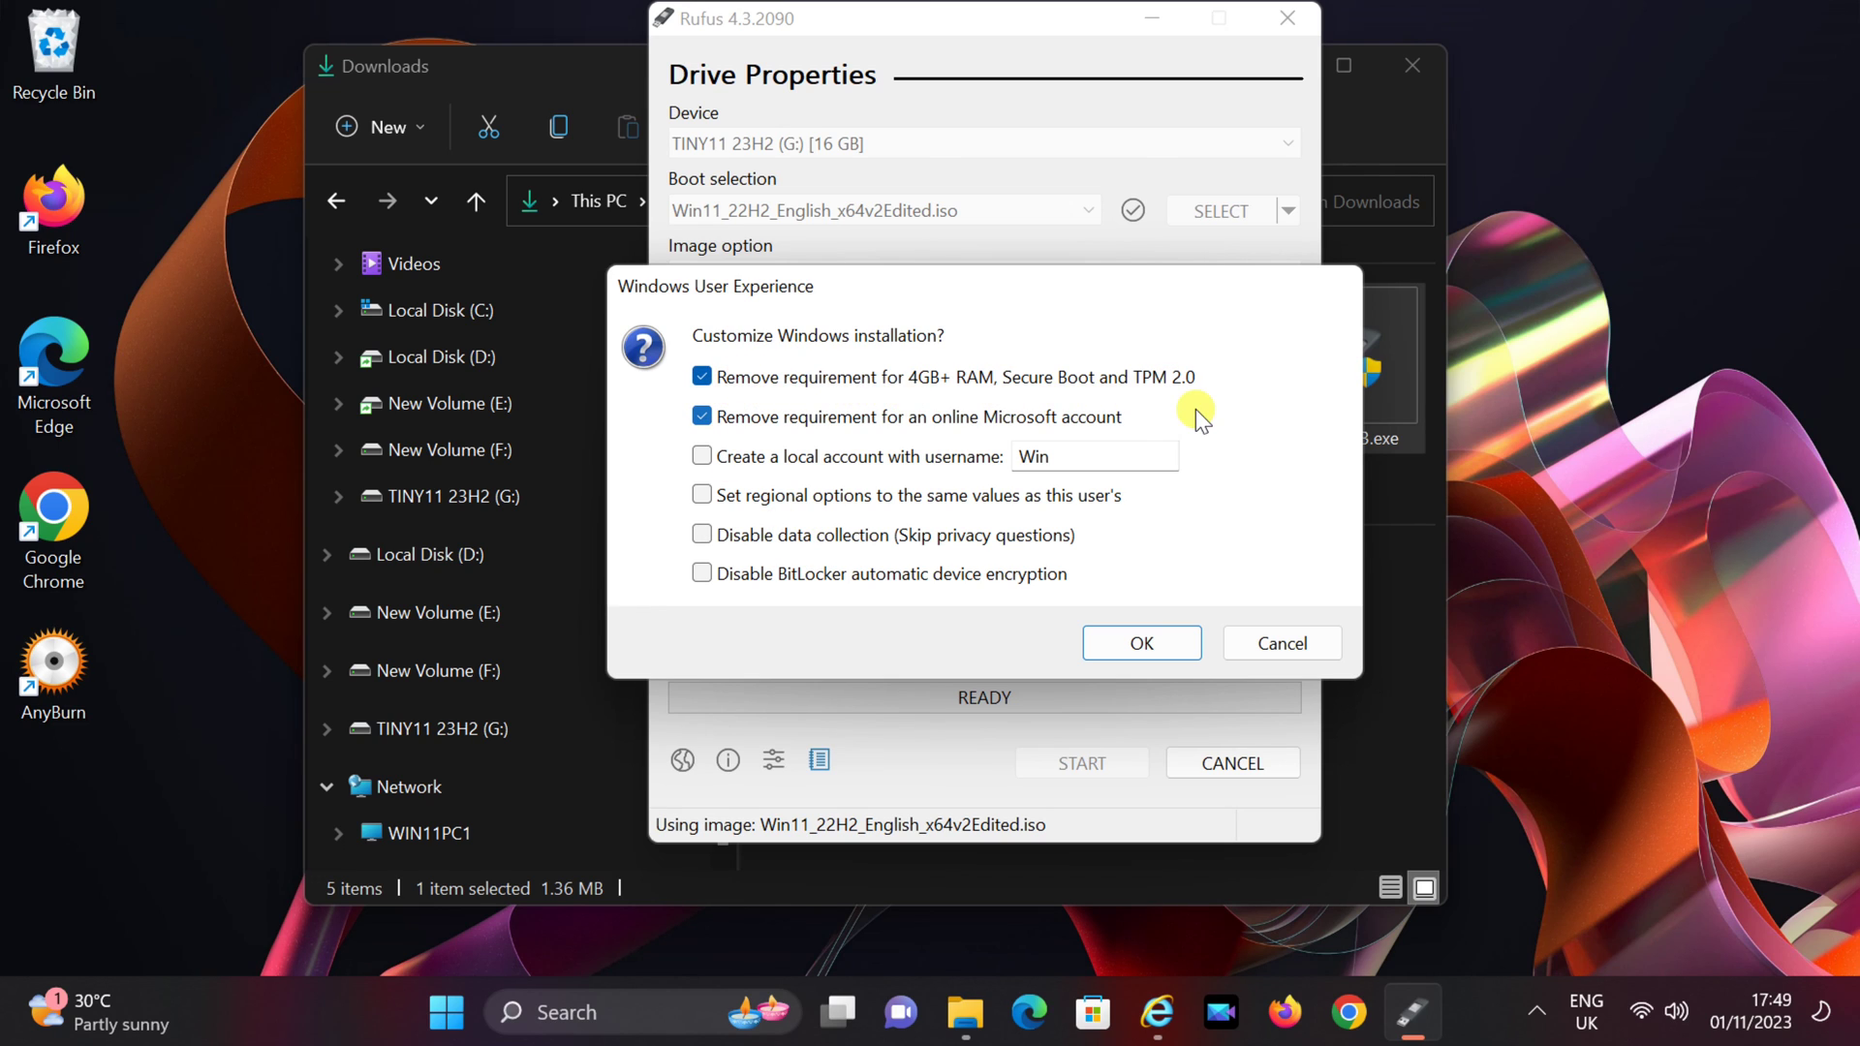
left_click(1144, 645)
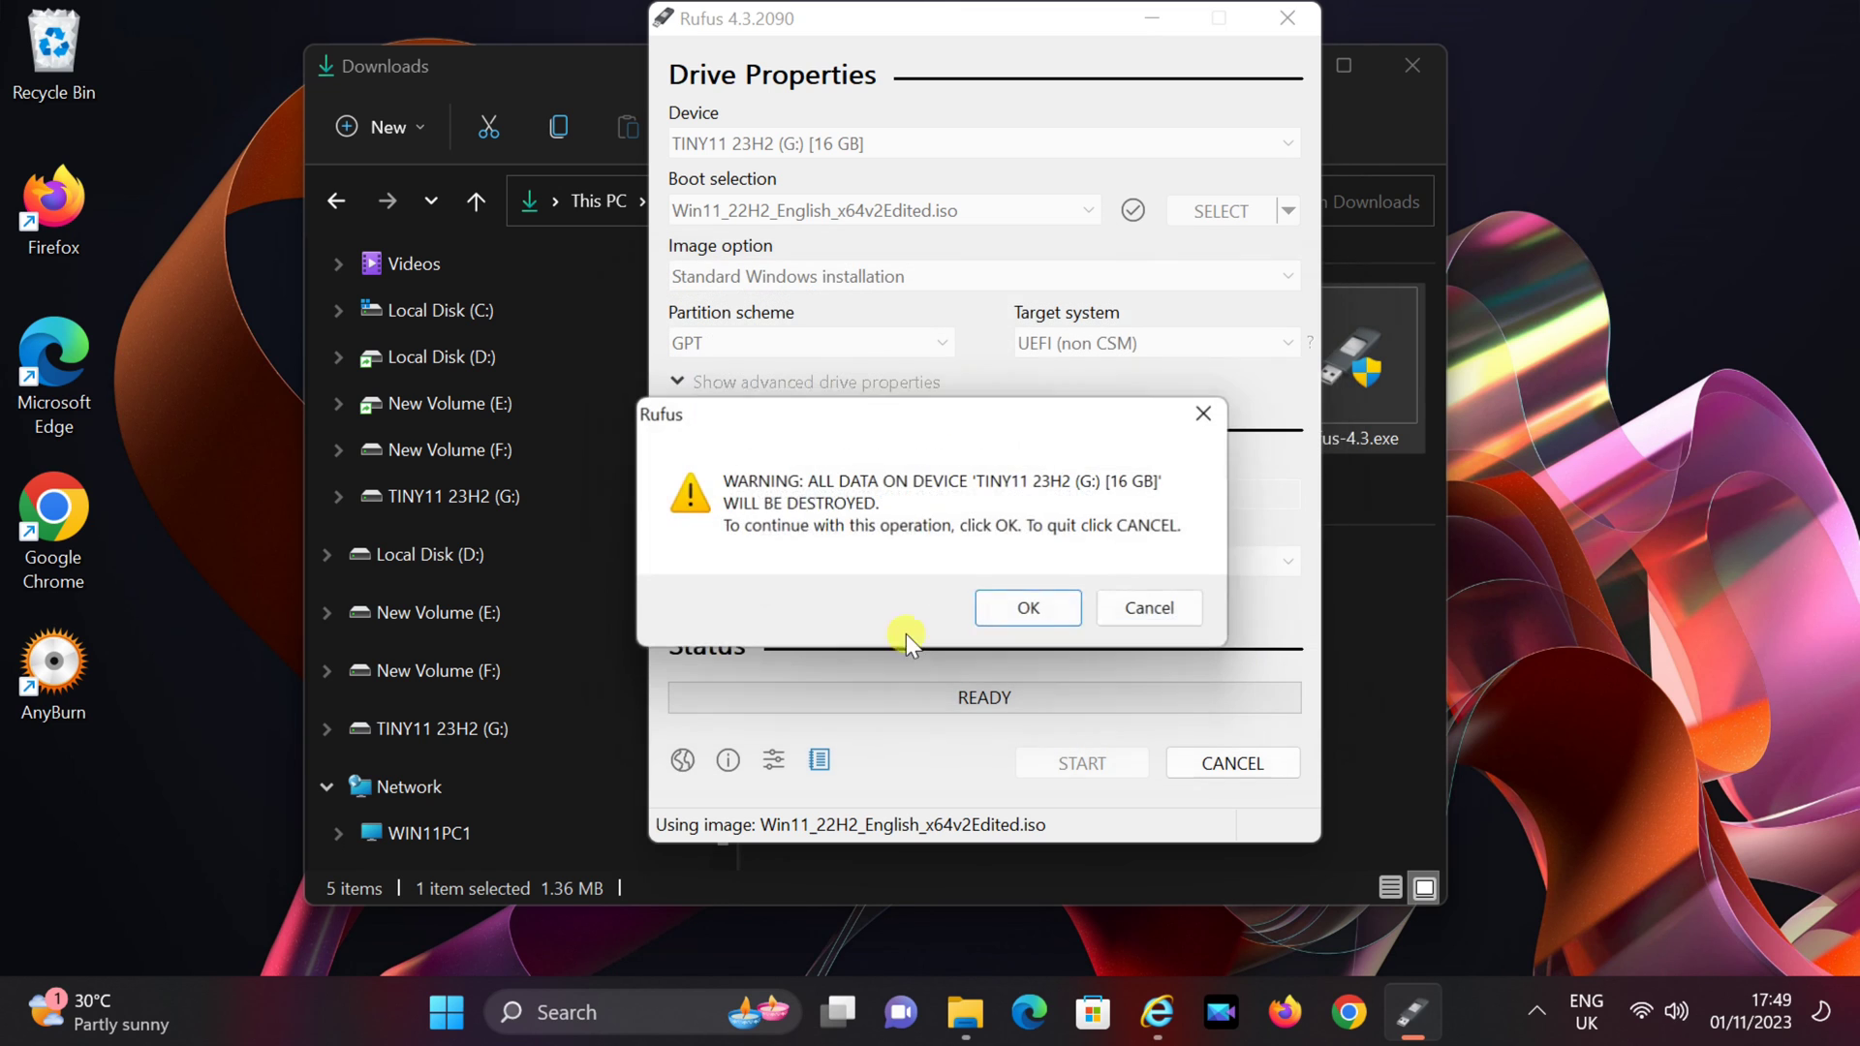
left_click(1031, 611)
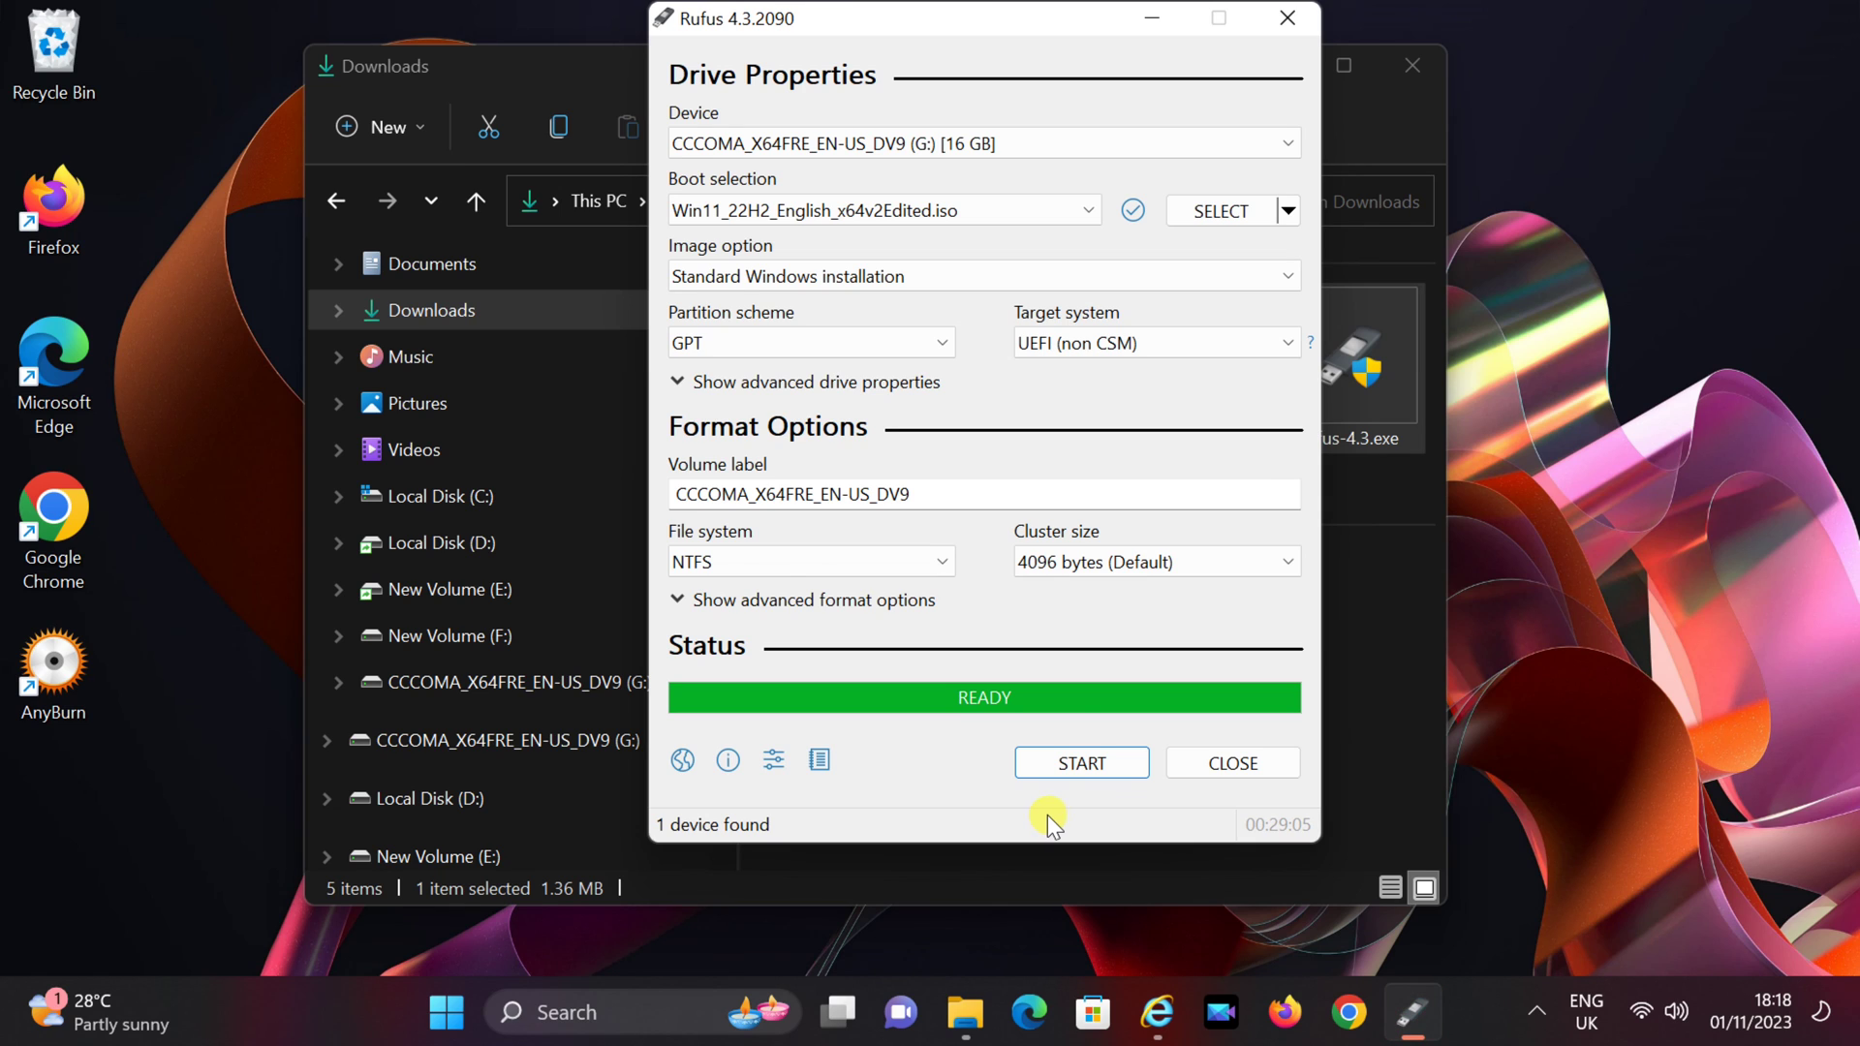
left_click(1225, 764)
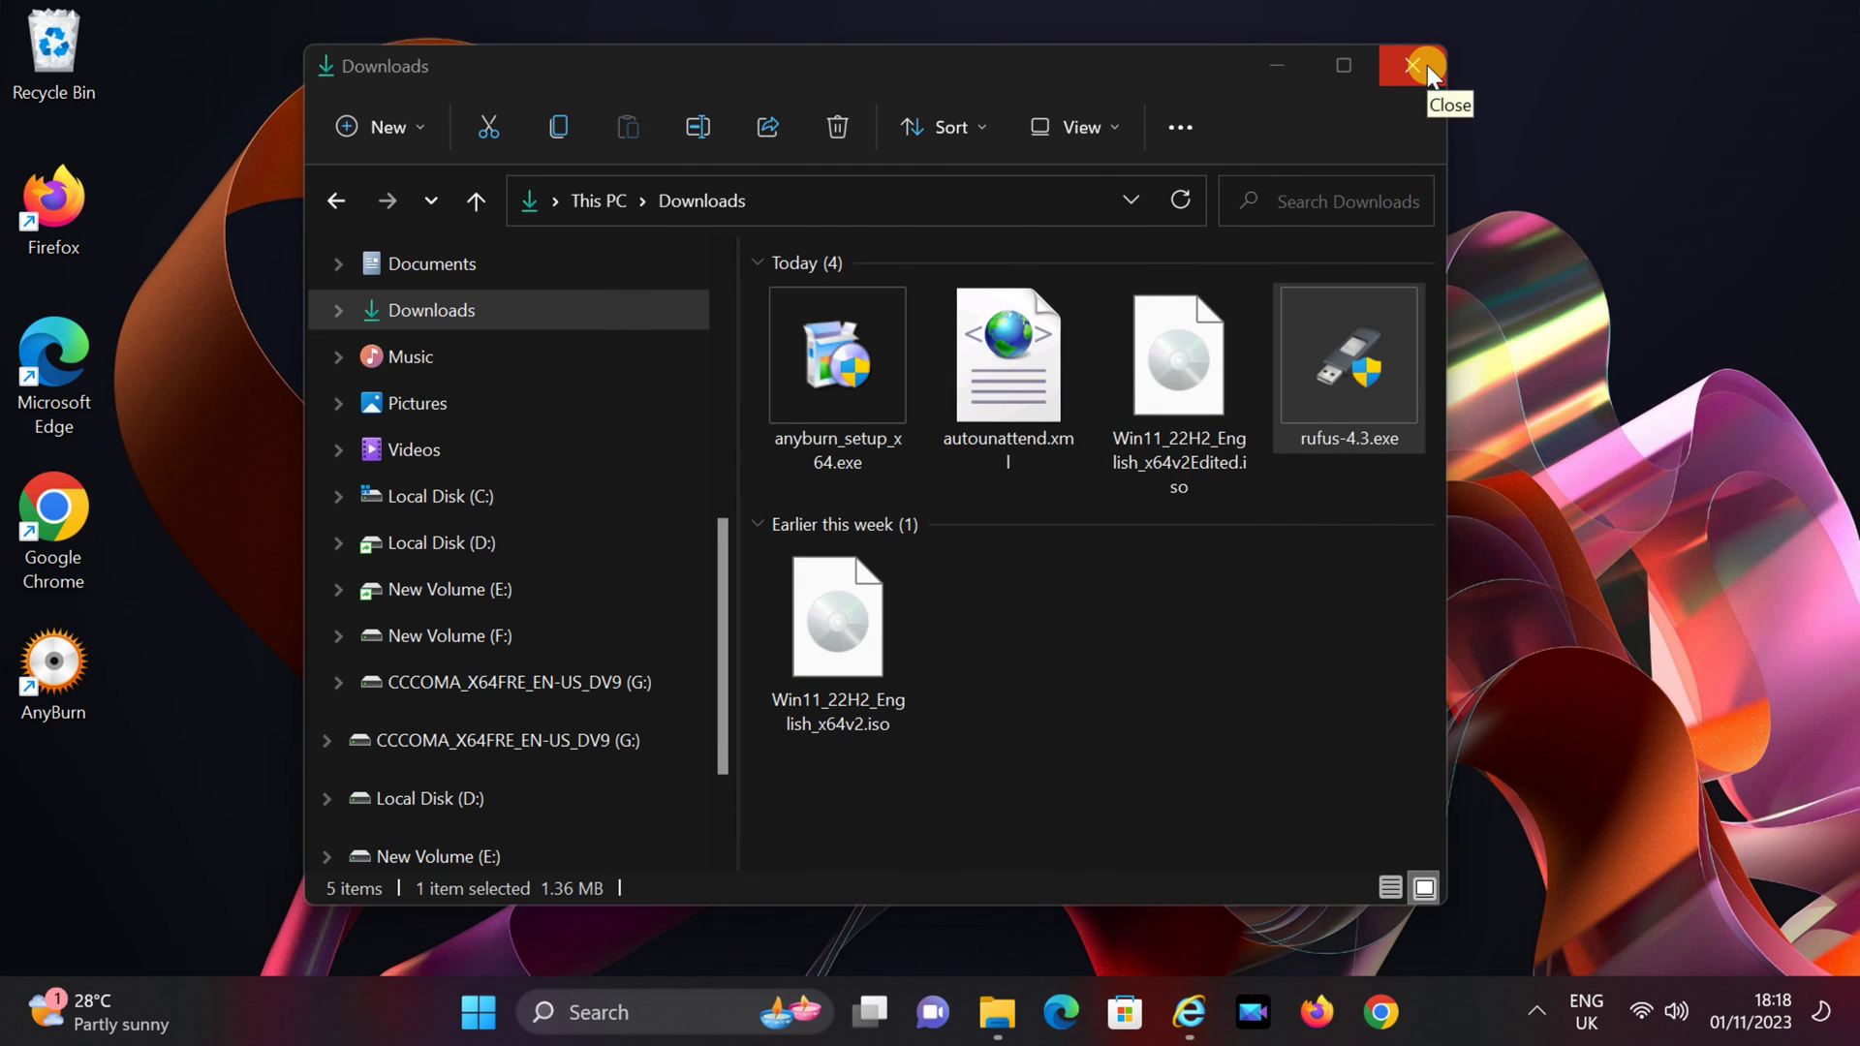
left_click(1427, 66)
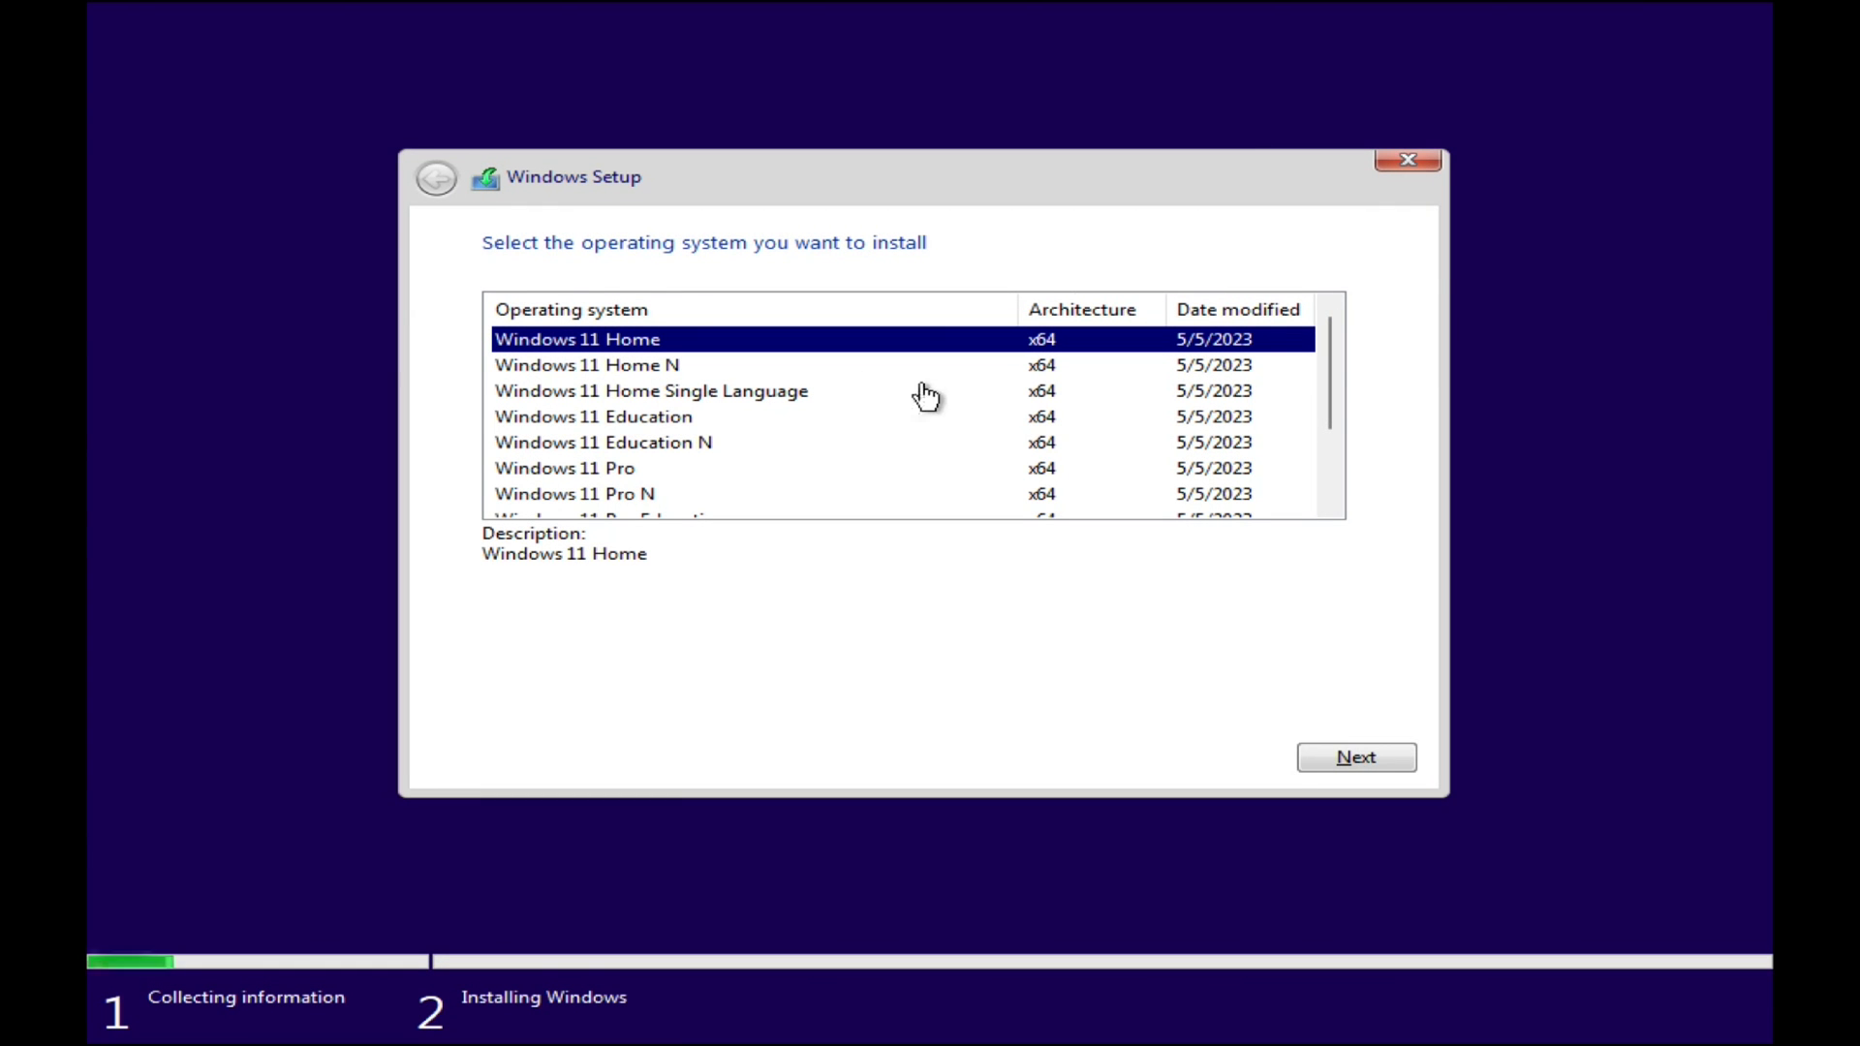
- Choose Windows 11 Pro as the operating system in Windows Setup and proceed with the installation
left_click(606, 472)
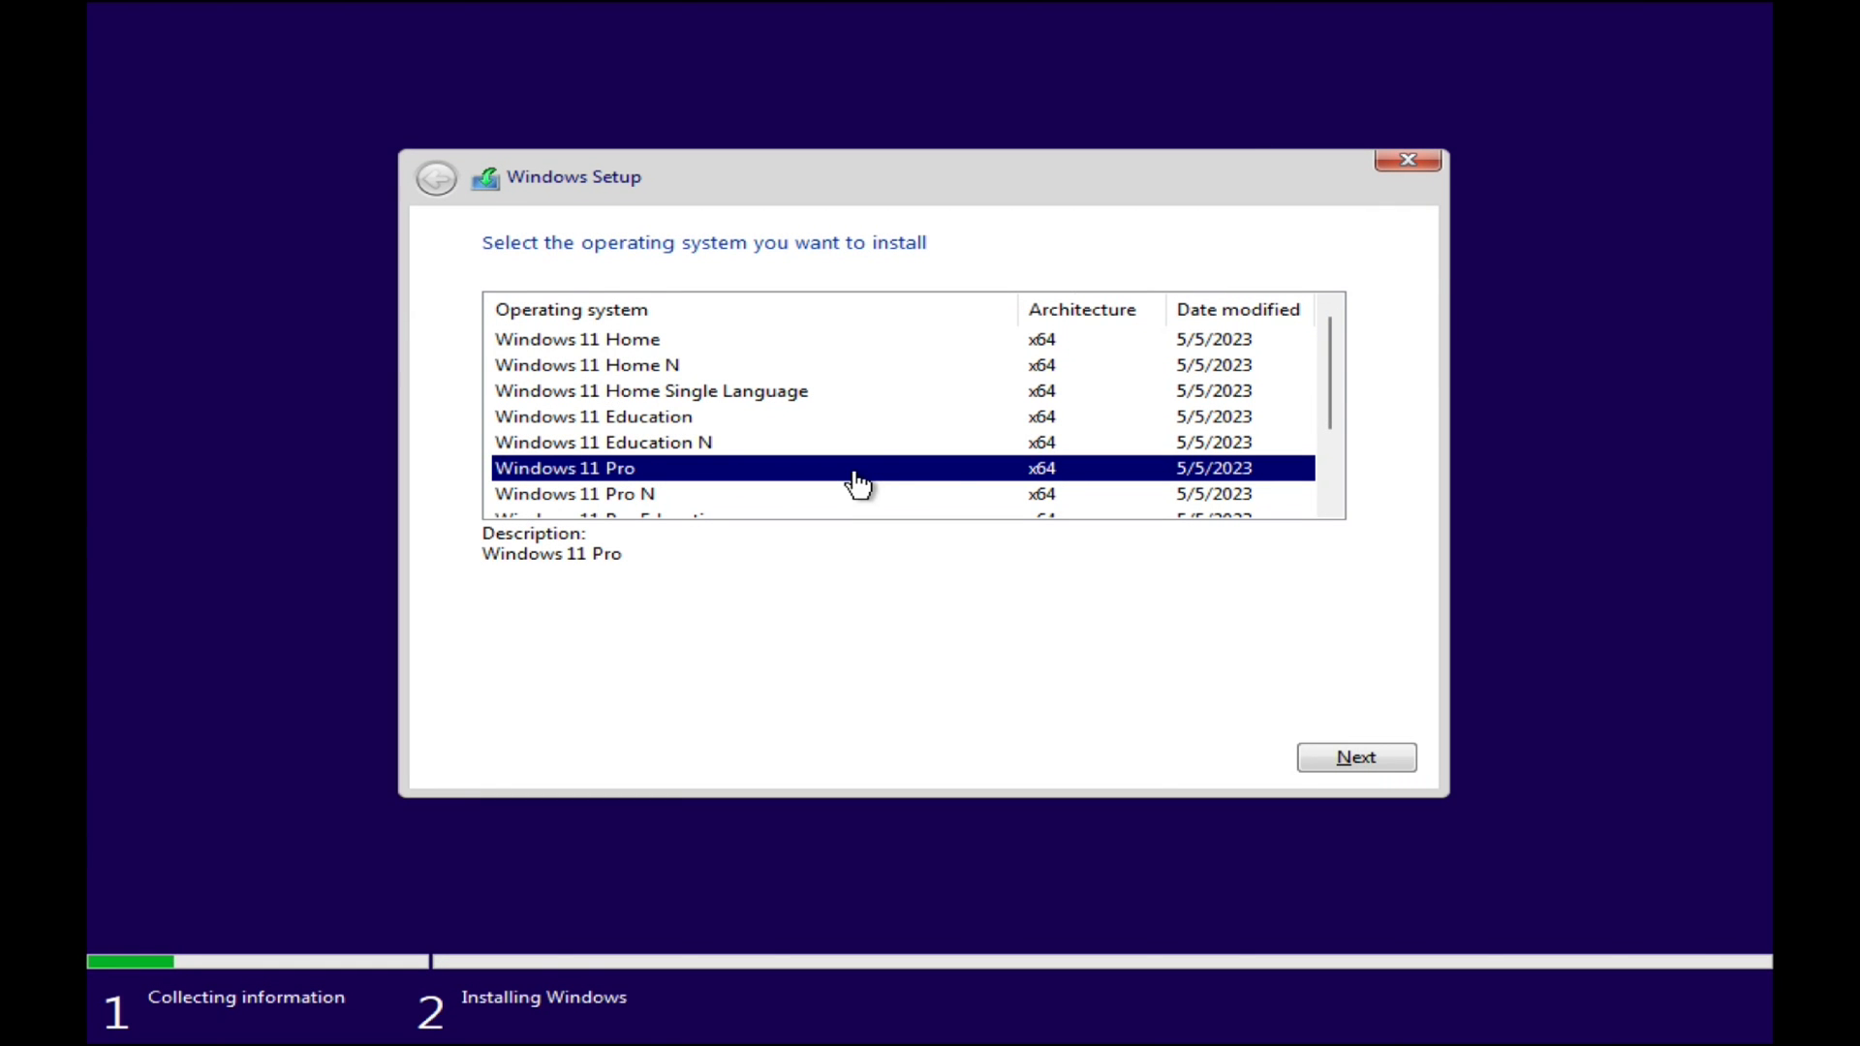
left_click(1373, 766)
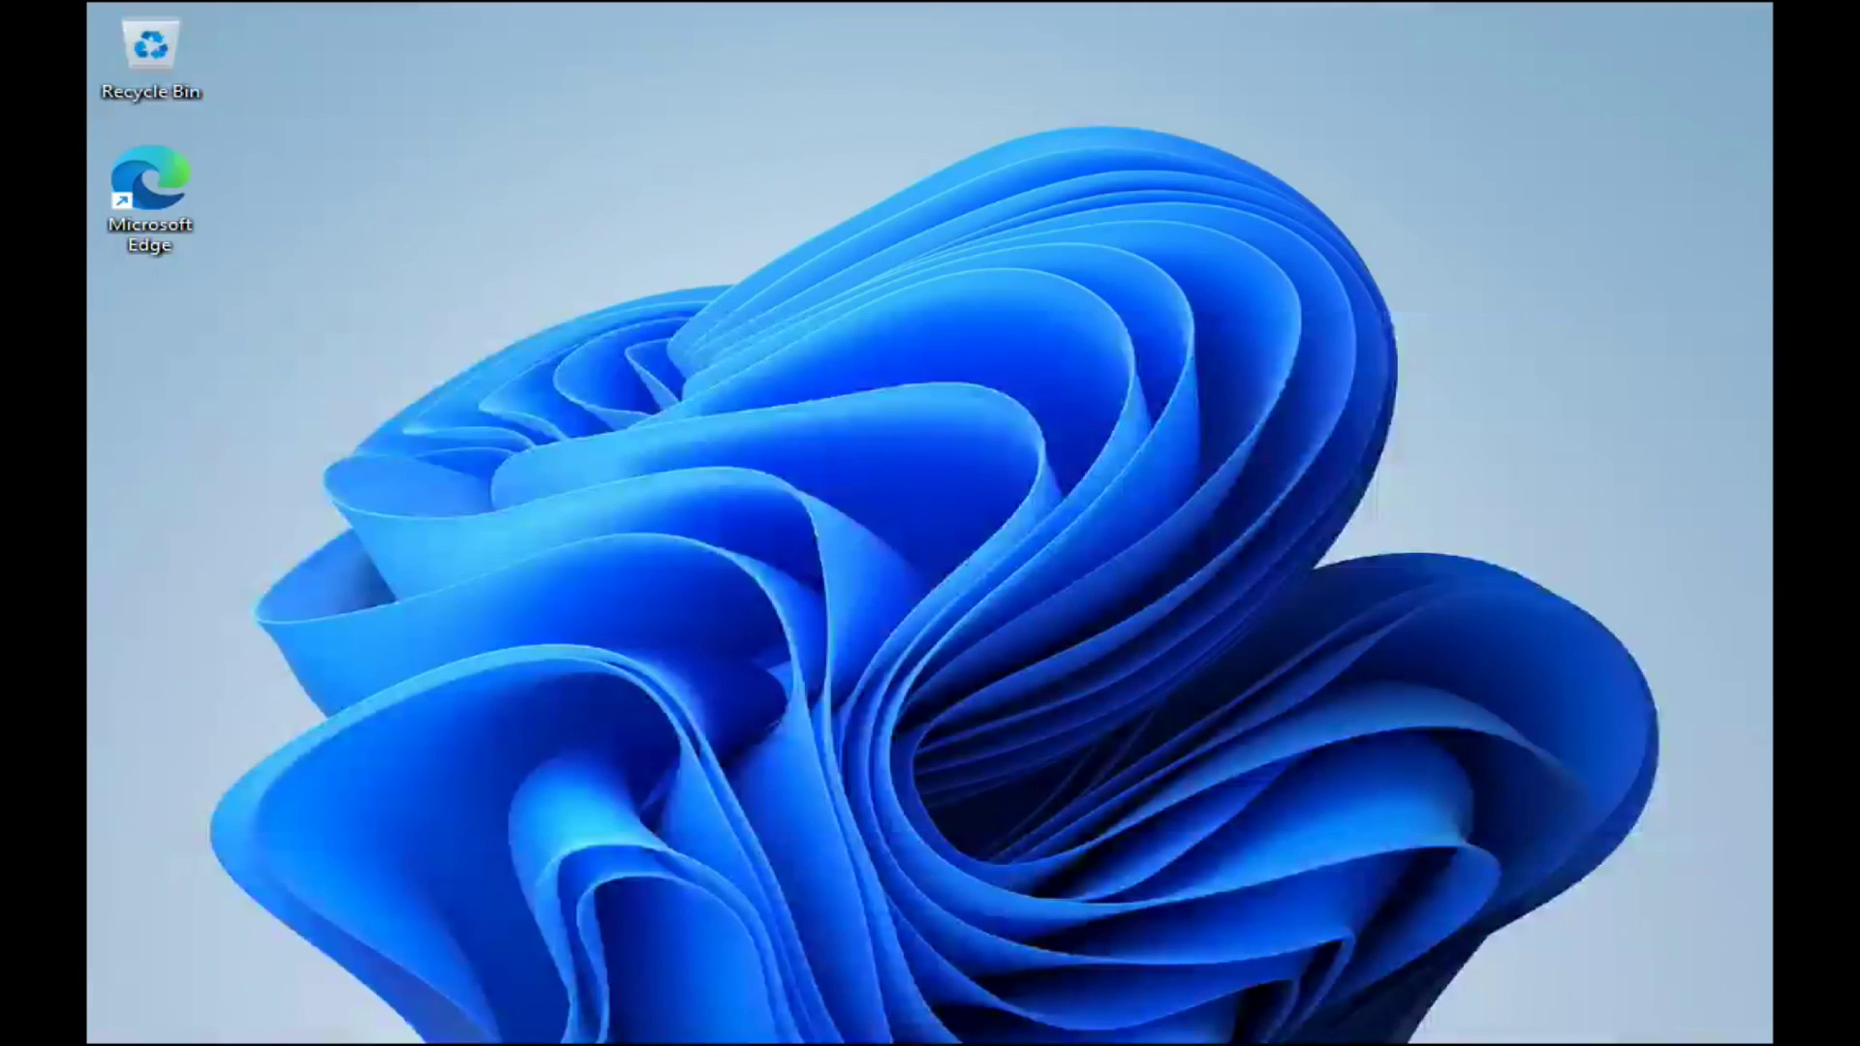
- Check the Start menu of the newly installed Windows 11 for the pinned apps and local user account
key("super")
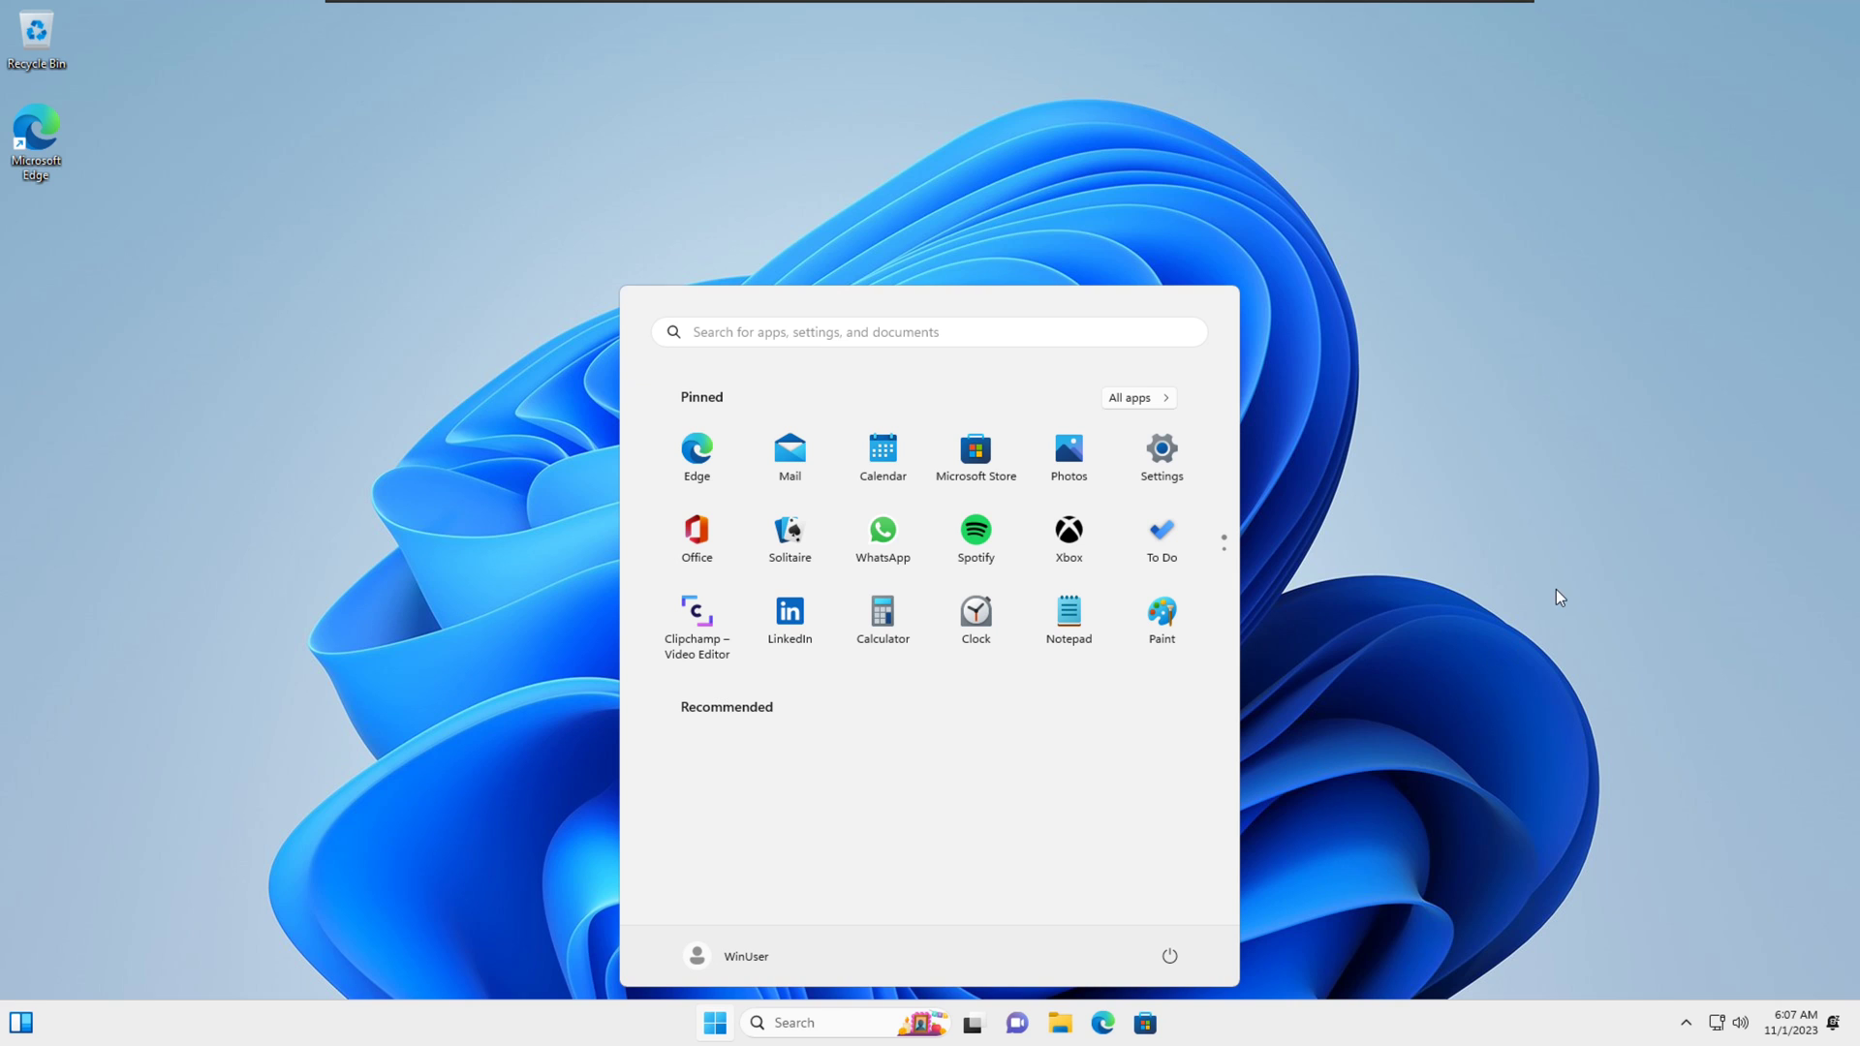
key("super")
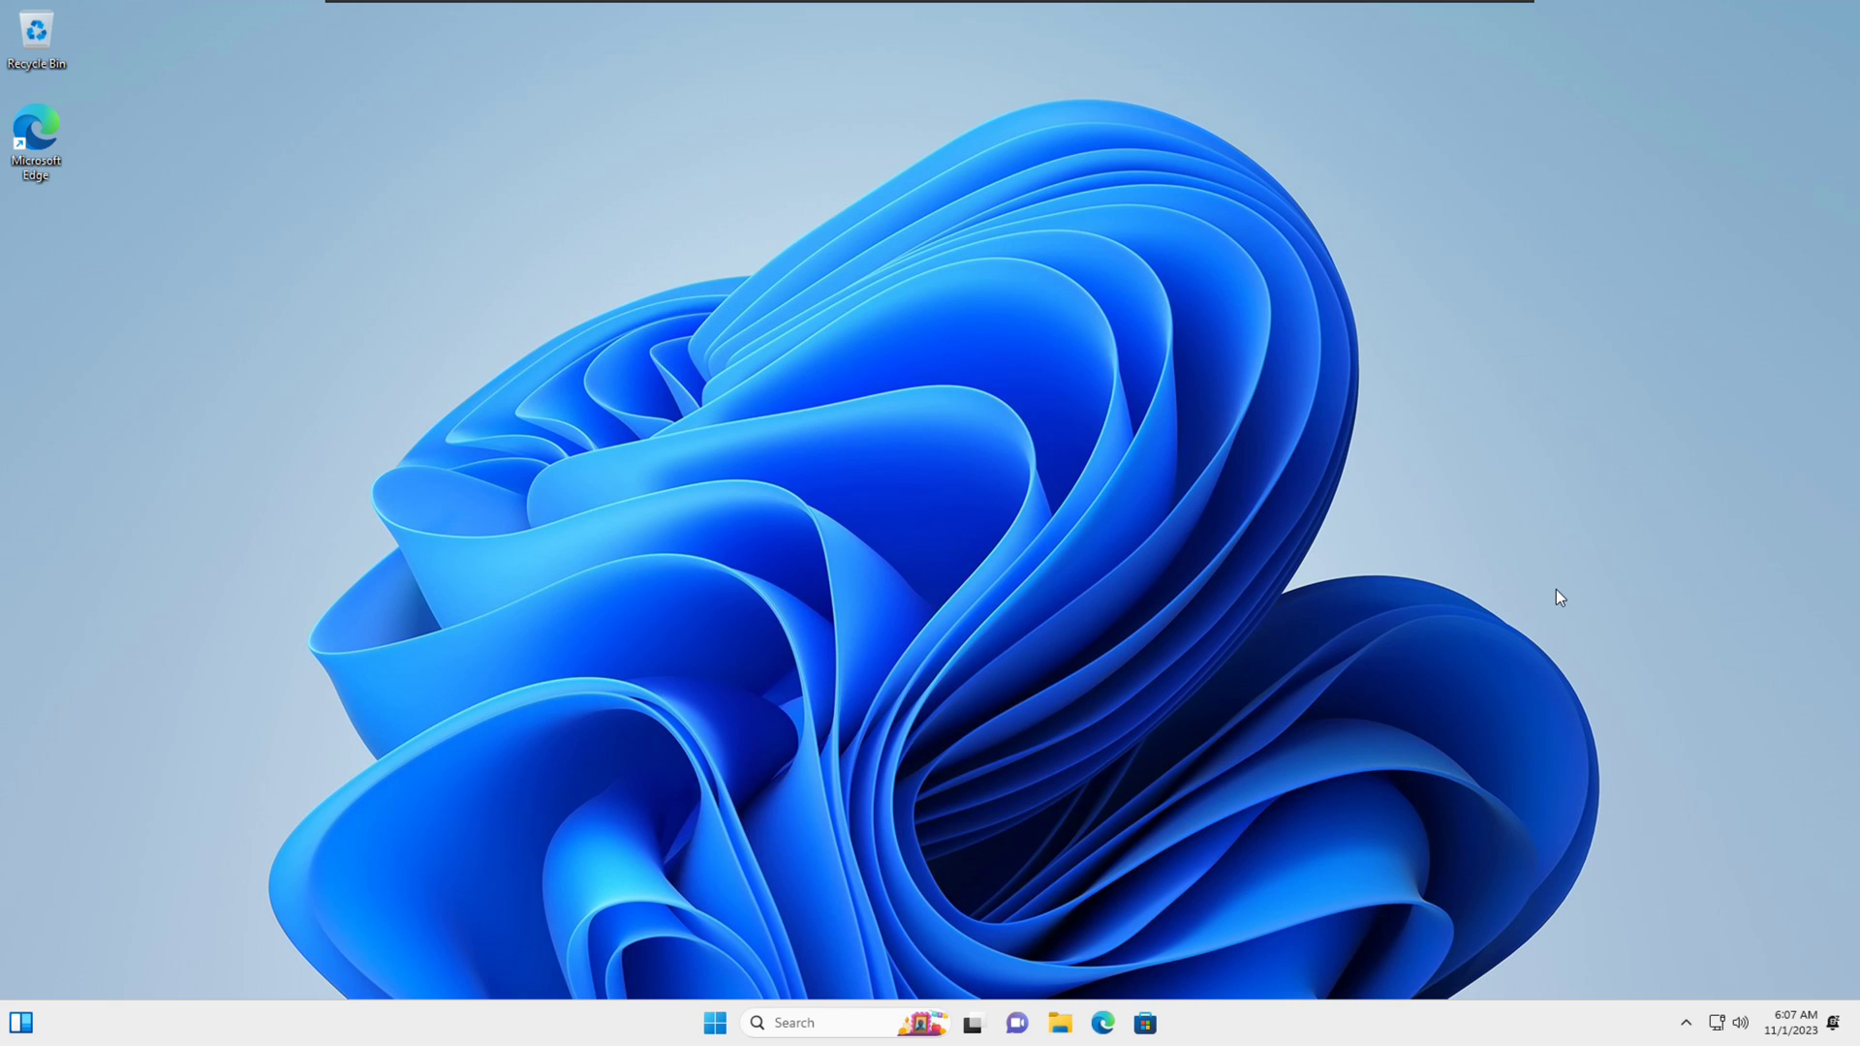
left_click(717, 1025)
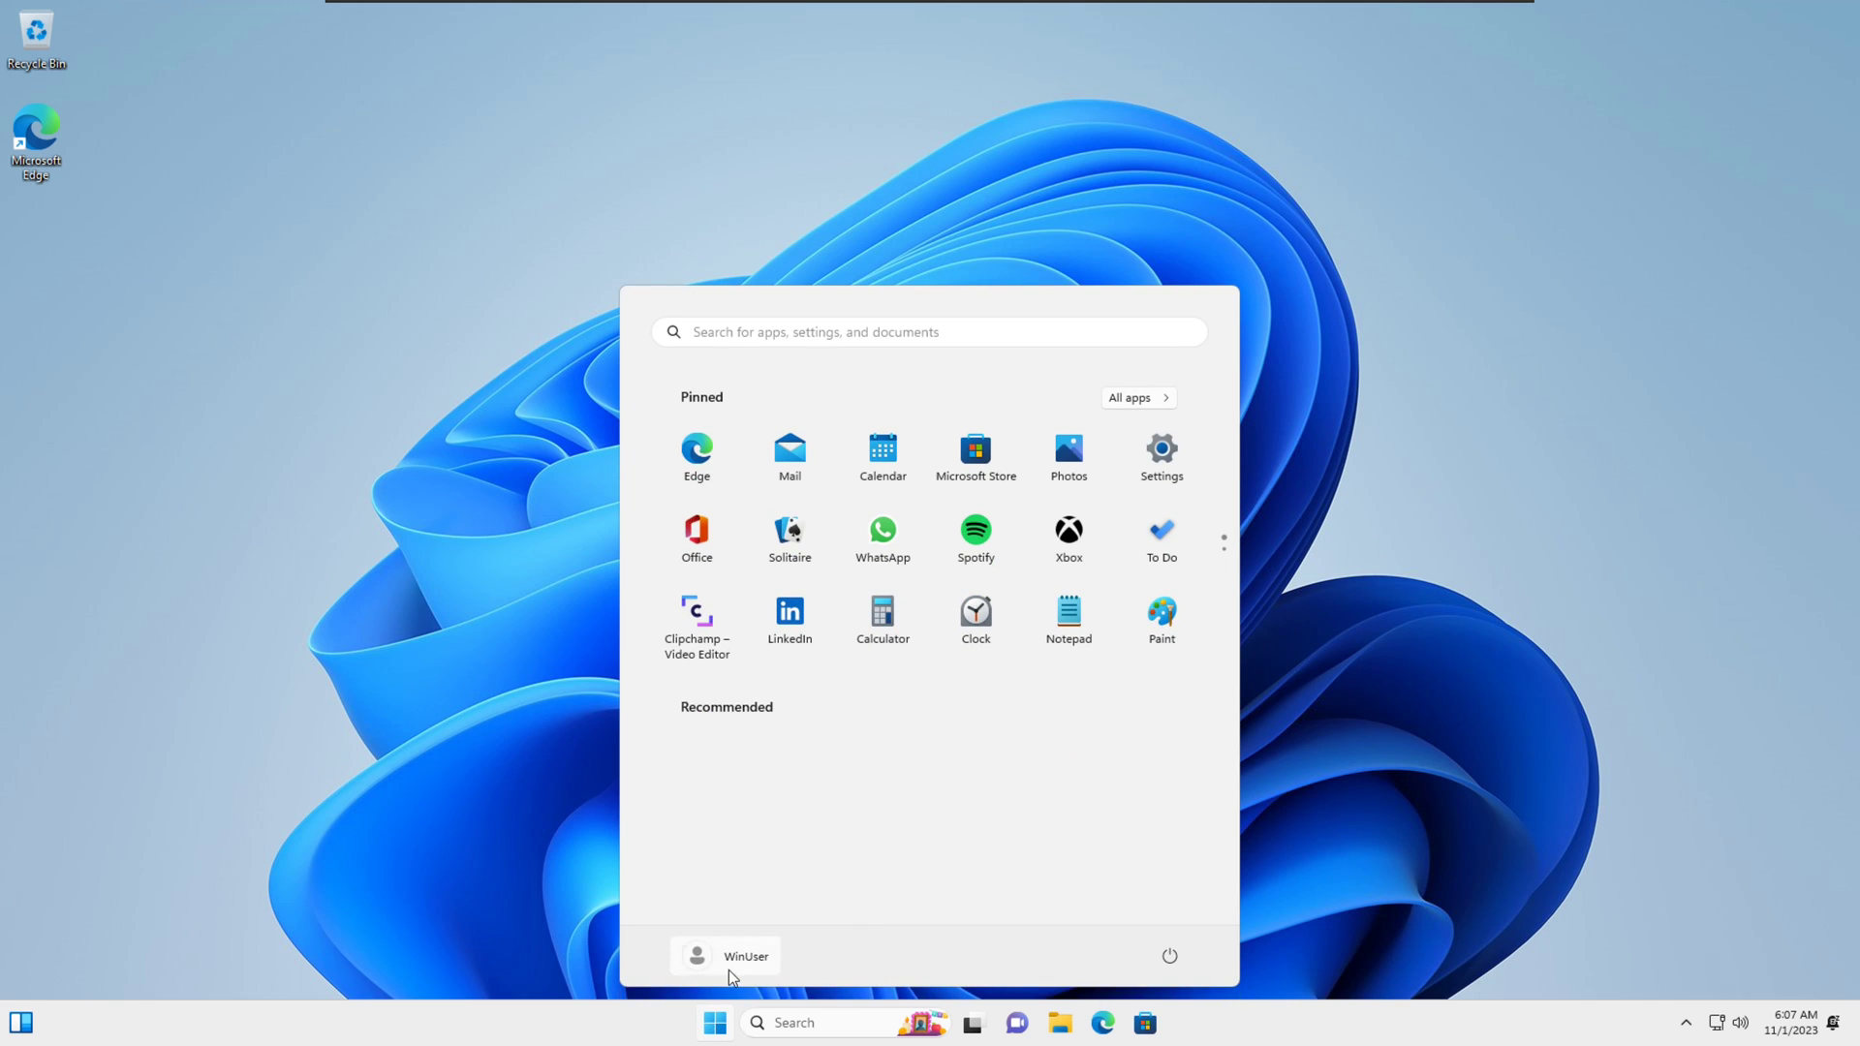